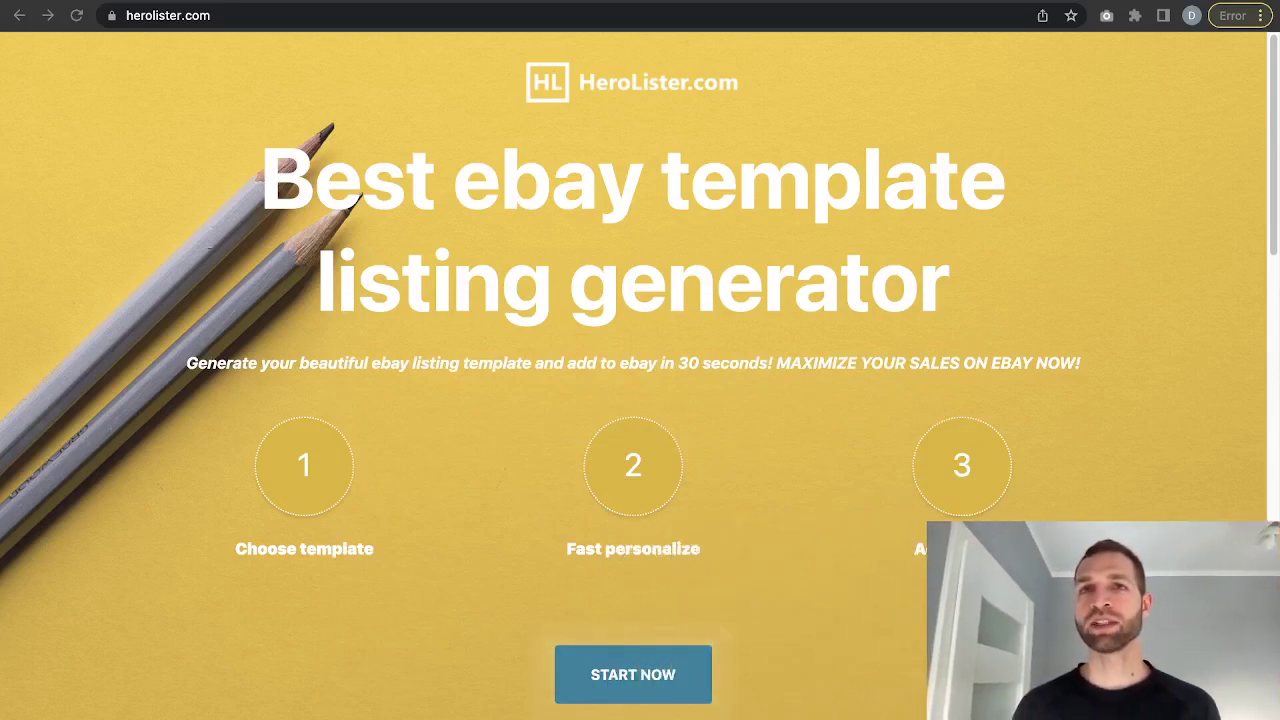
# Choose Premium template TU05 from the template catalogue and look through its personalization form
pyautogui.click(657, 686)
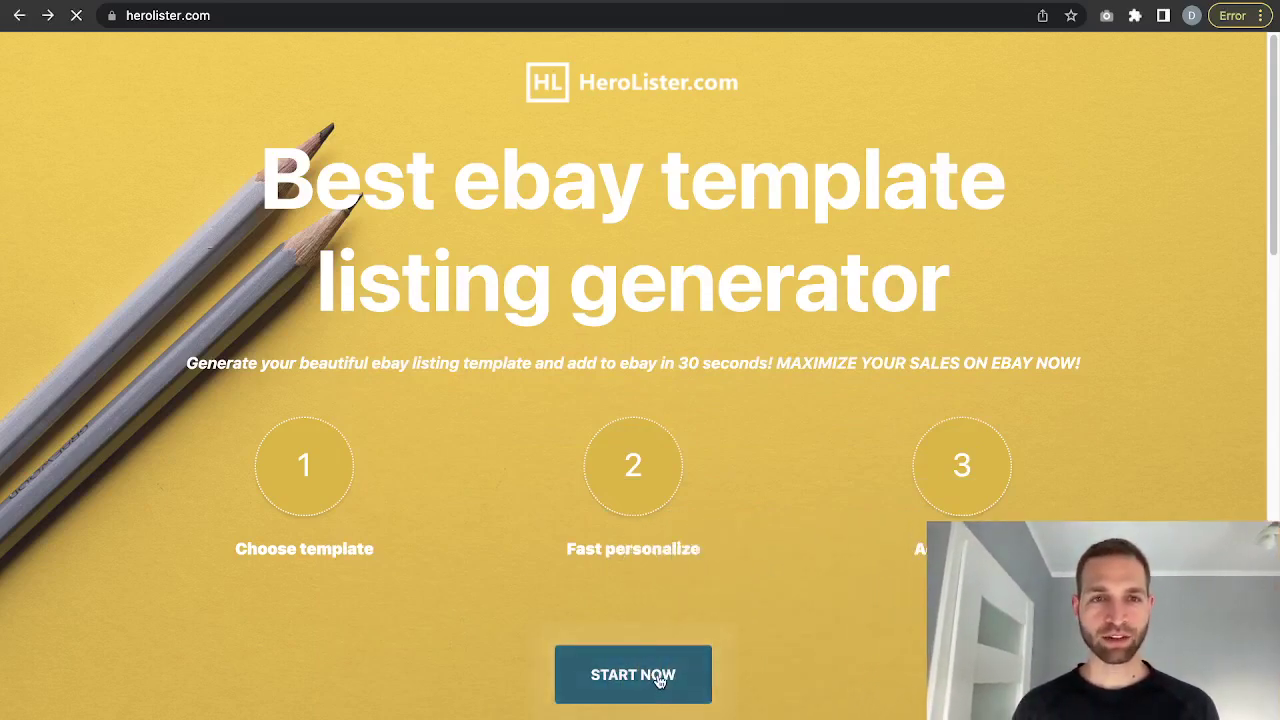
pyautogui.scroll(-1, 351, 437)
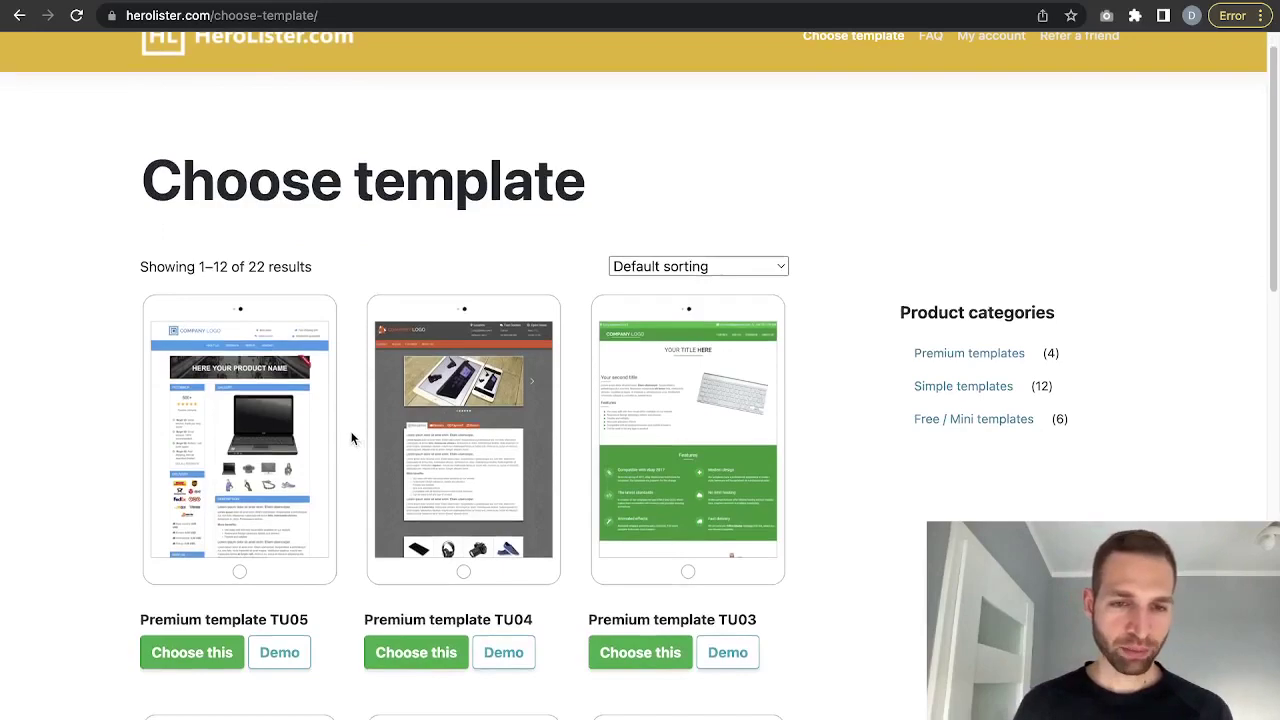
pyautogui.scroll(1, 351, 437)
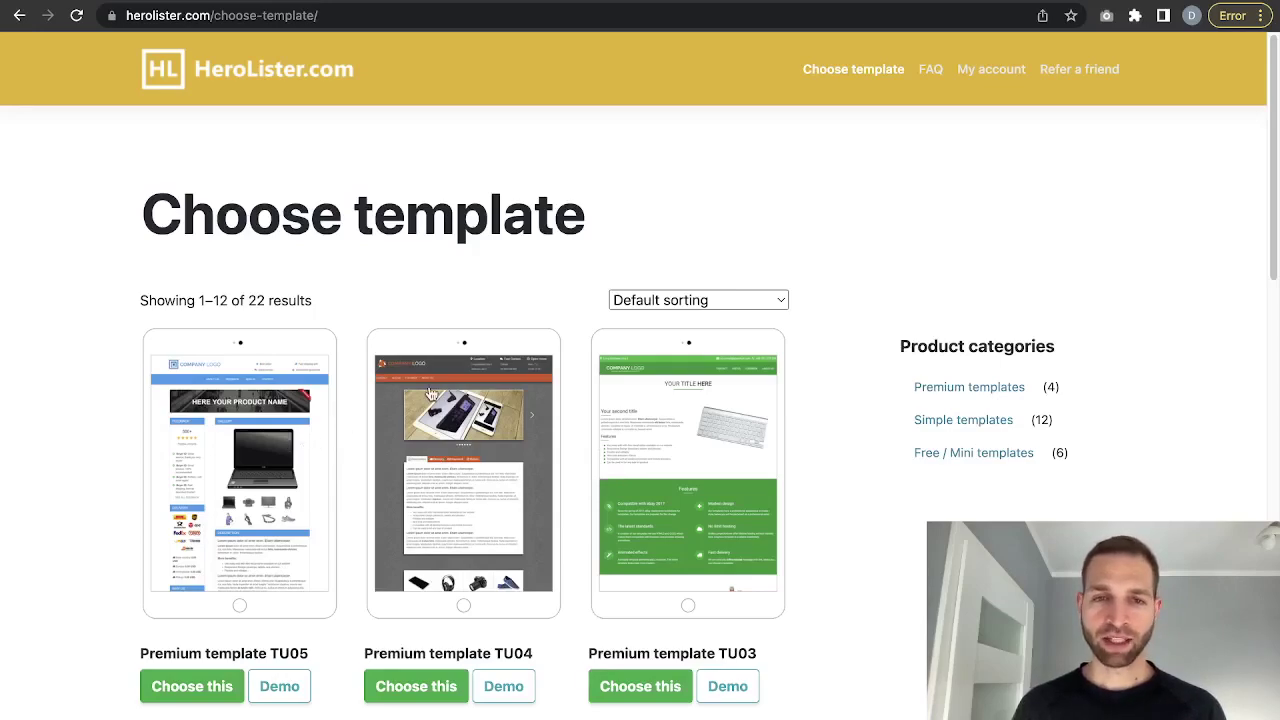
pyautogui.click(222, 686)
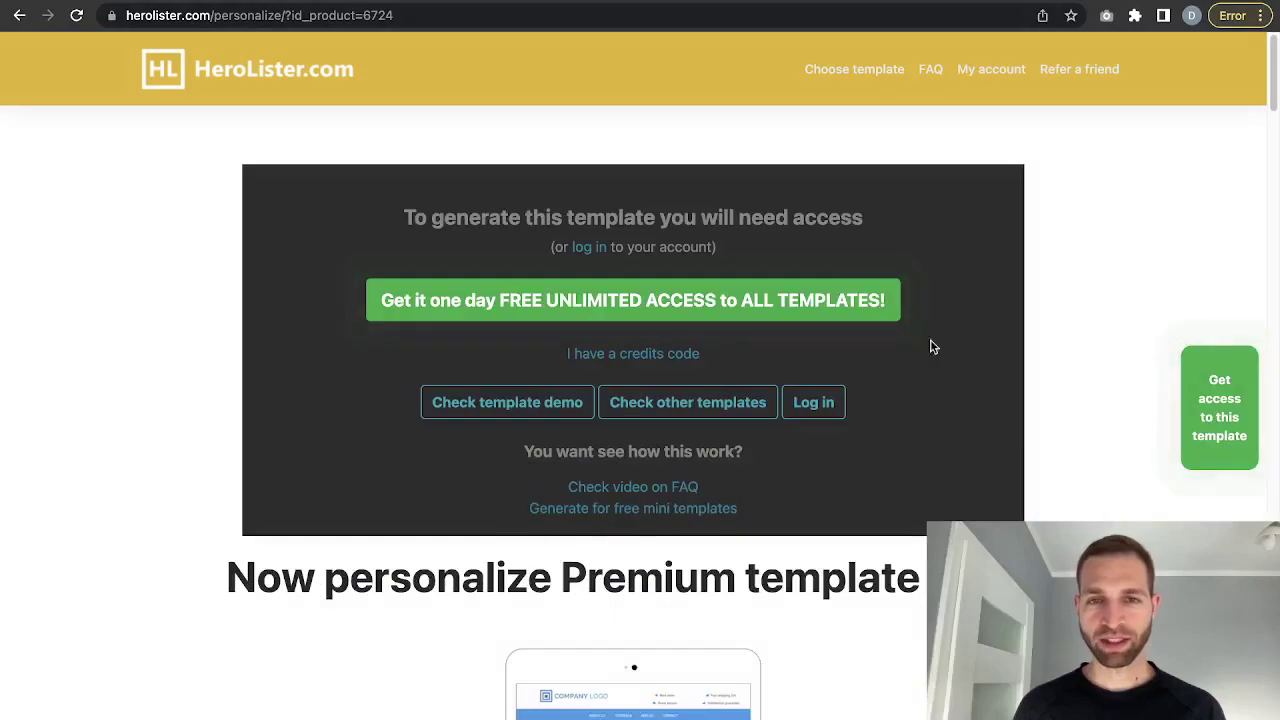
pyautogui.scroll(-10, 600, 533)
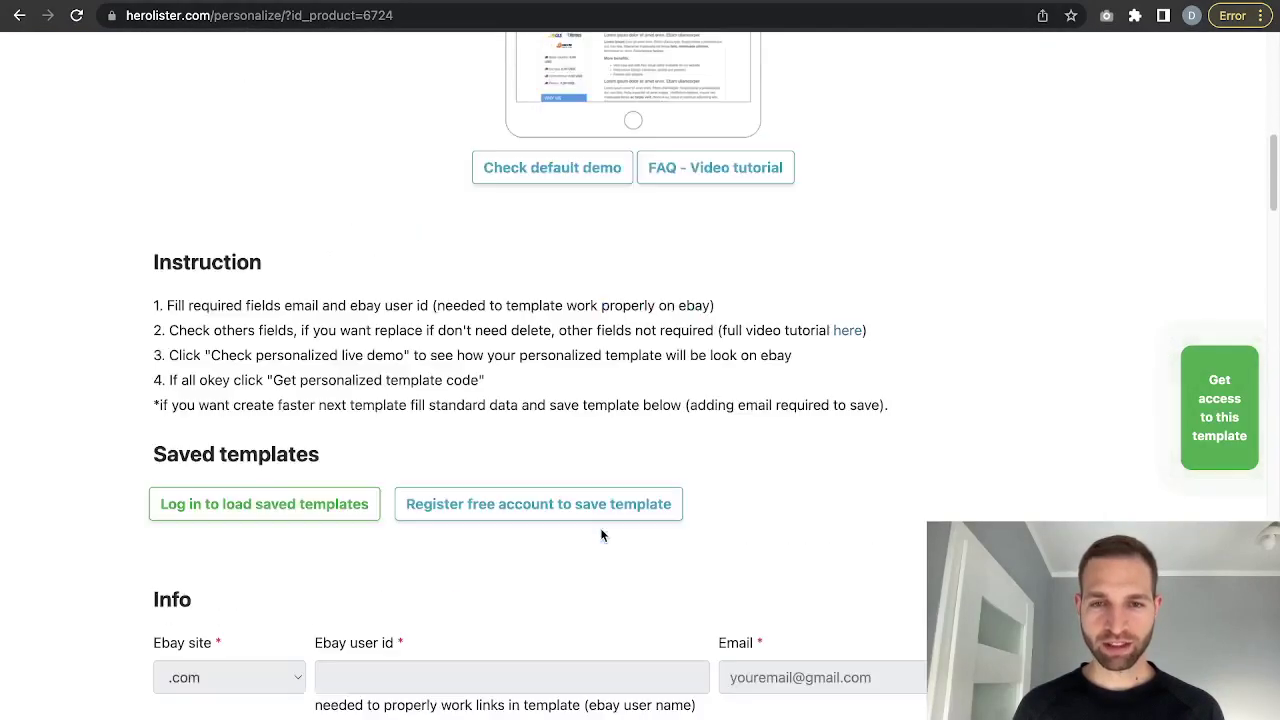
pyautogui.scroll(-5, 600, 530)
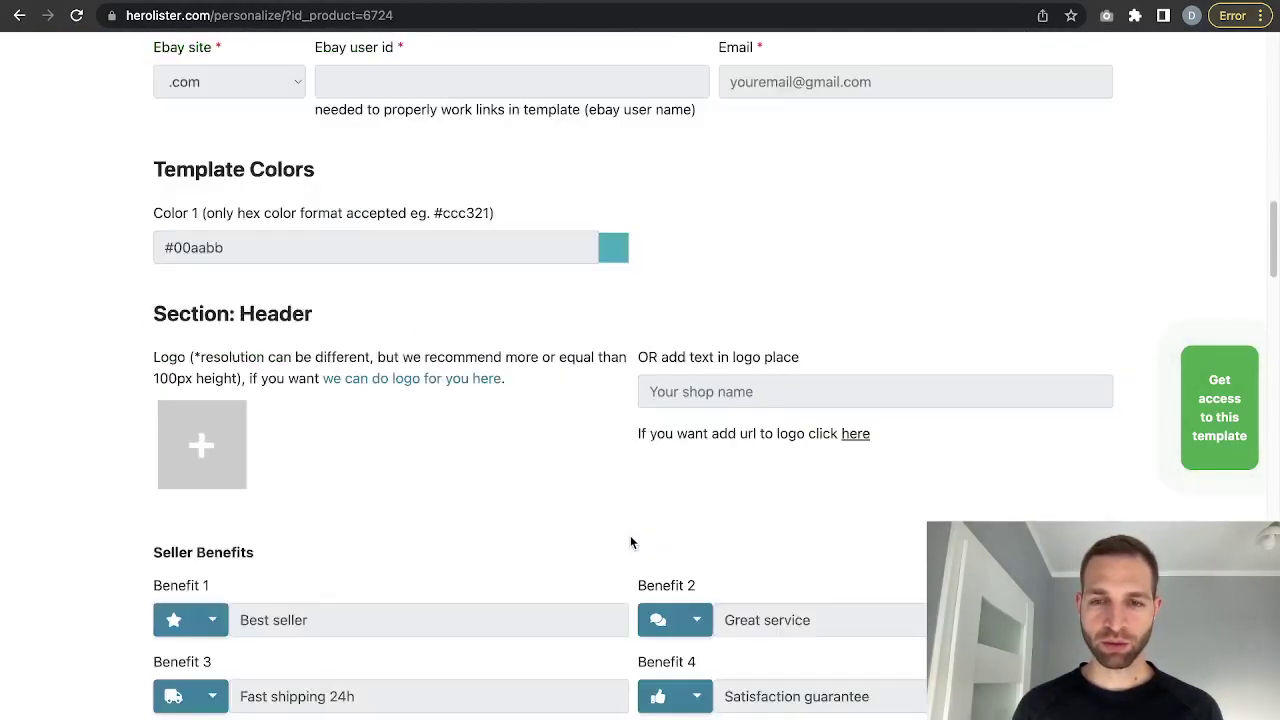
pyautogui.scroll(15, 652, 450)
pyautogui.scroll(2, 650, 440)
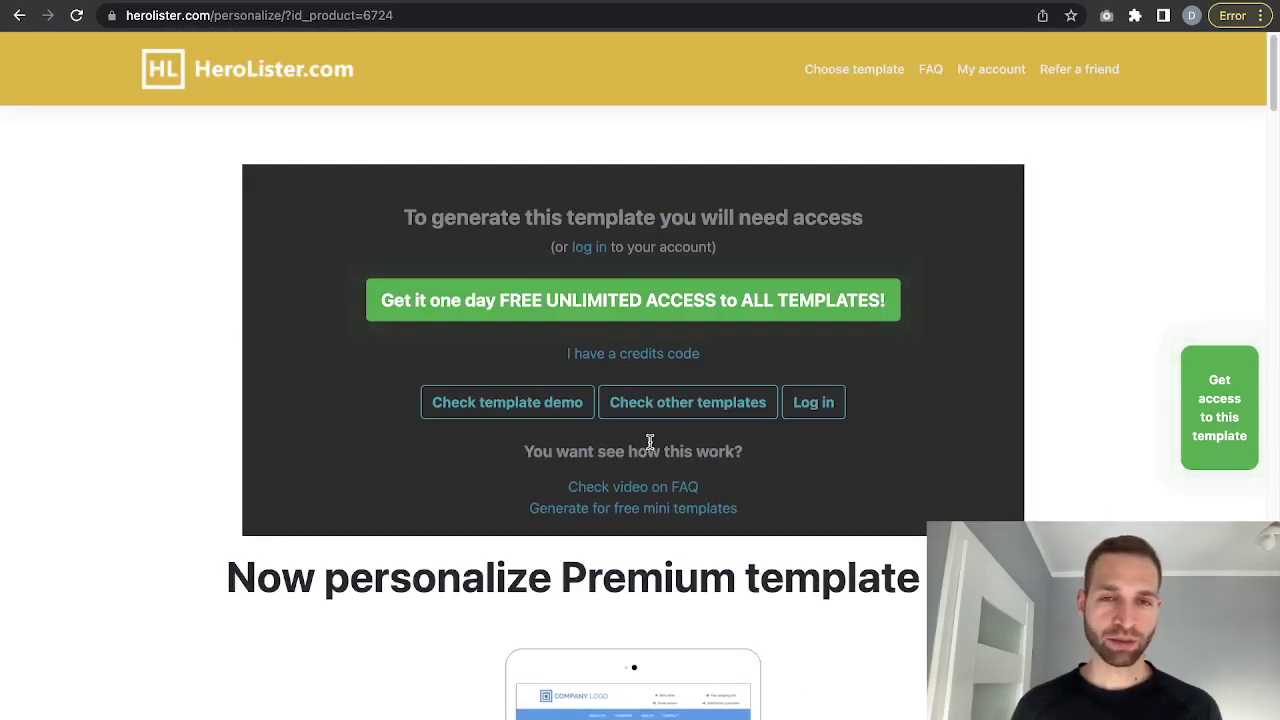
# Return to the template catalogue and browse the other premium and simple templates
pyautogui.click(650, 405)
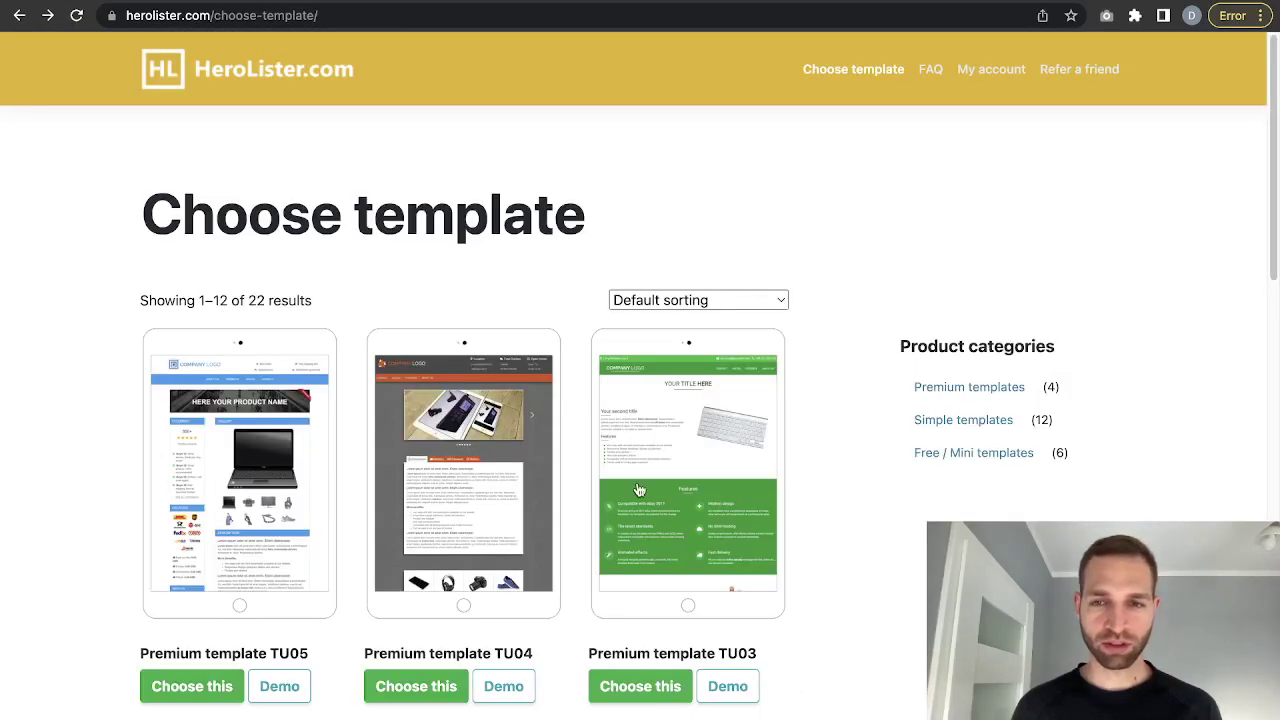
pyautogui.scroll(-14, 640, 490)
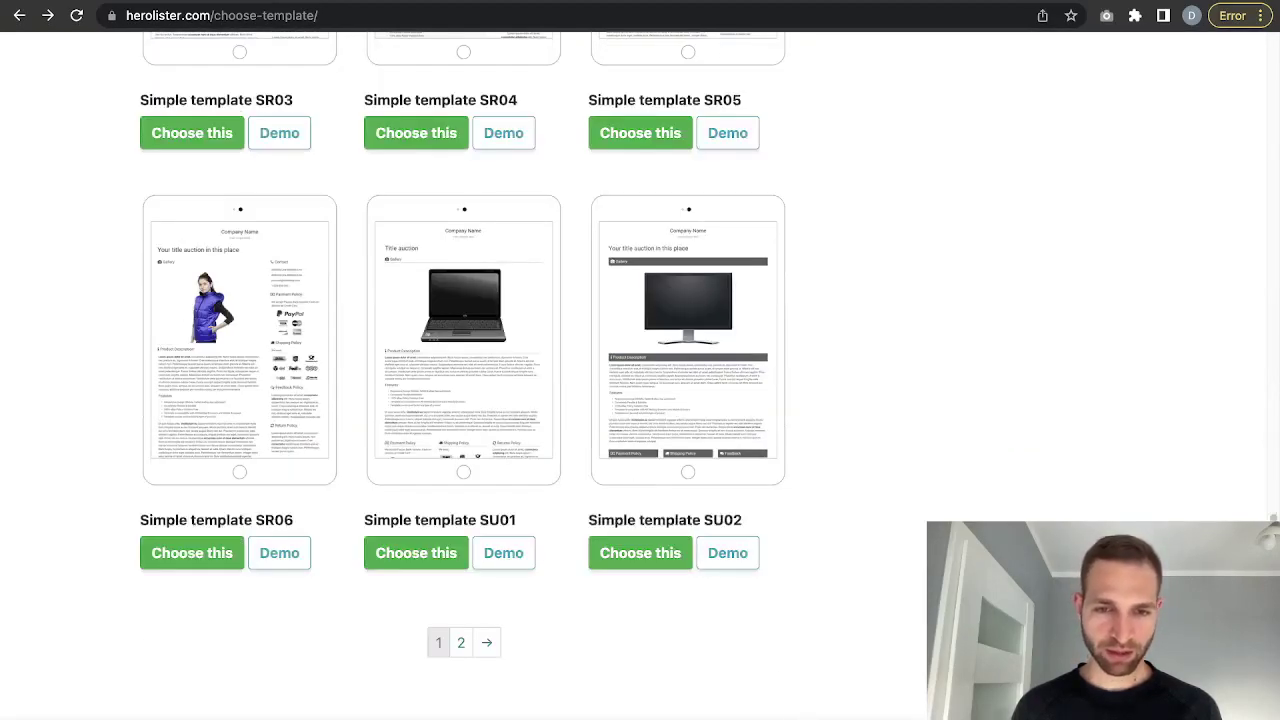
pyautogui.scroll(12, 814, 551)
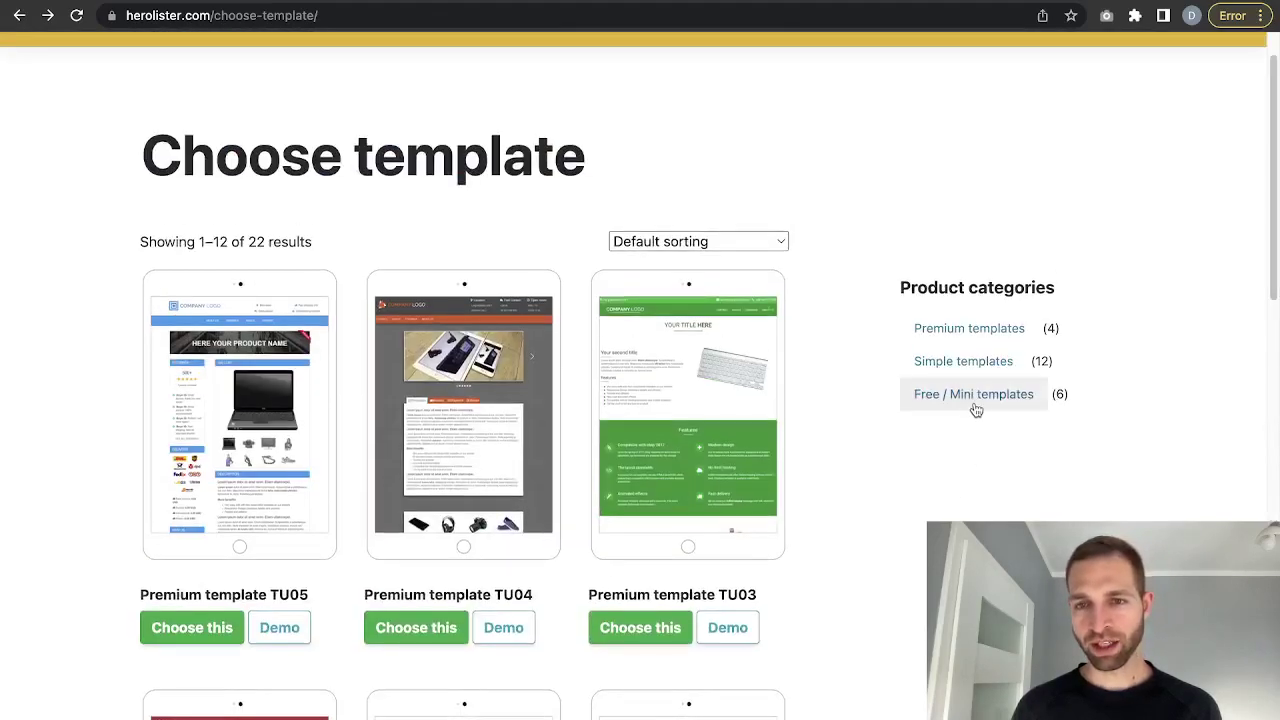
pyautogui.scroll(-1, 738, 537)
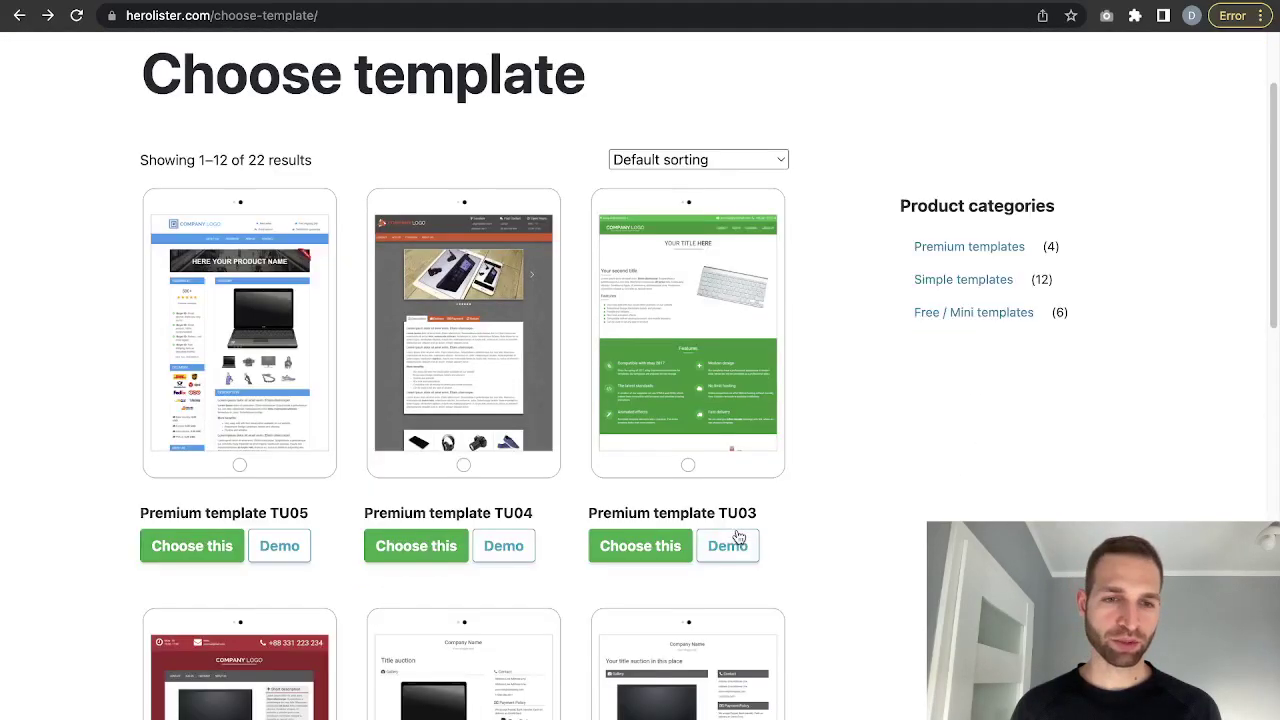
pyautogui.scroll(2, 432, 395)
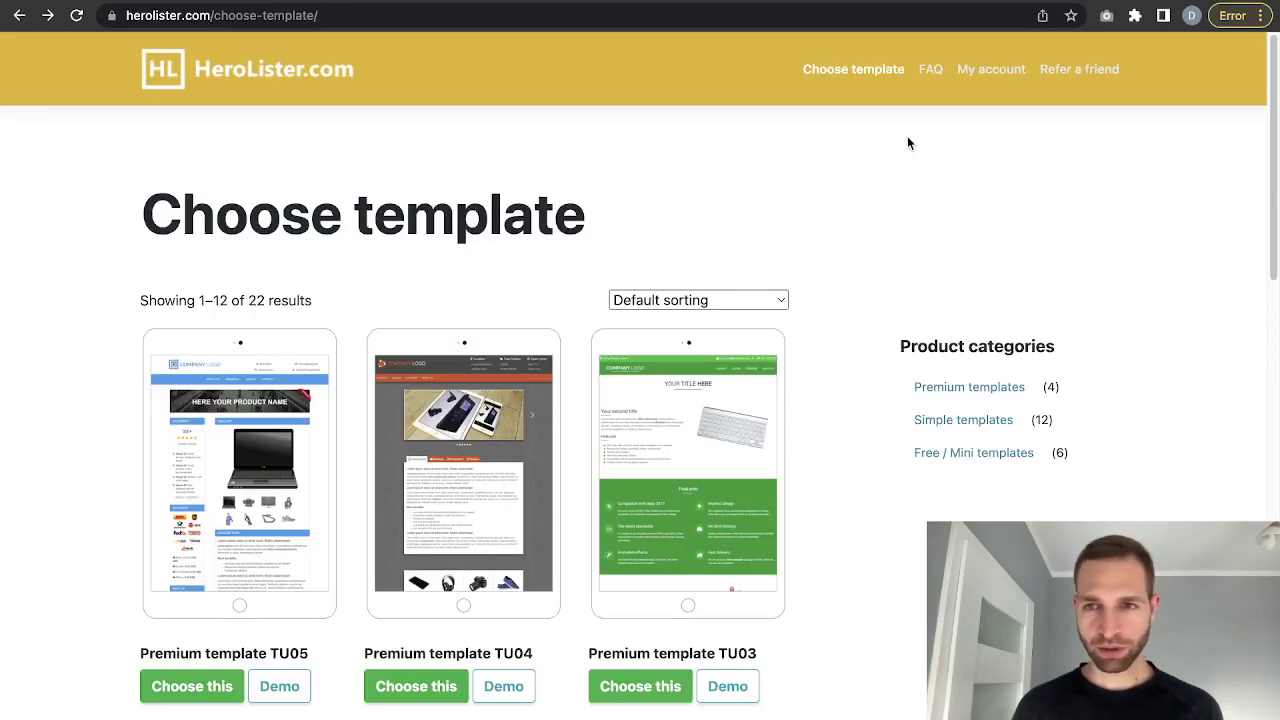
# Log in to the HeroLister account with a saved email address and password
pyautogui.click(969, 72)
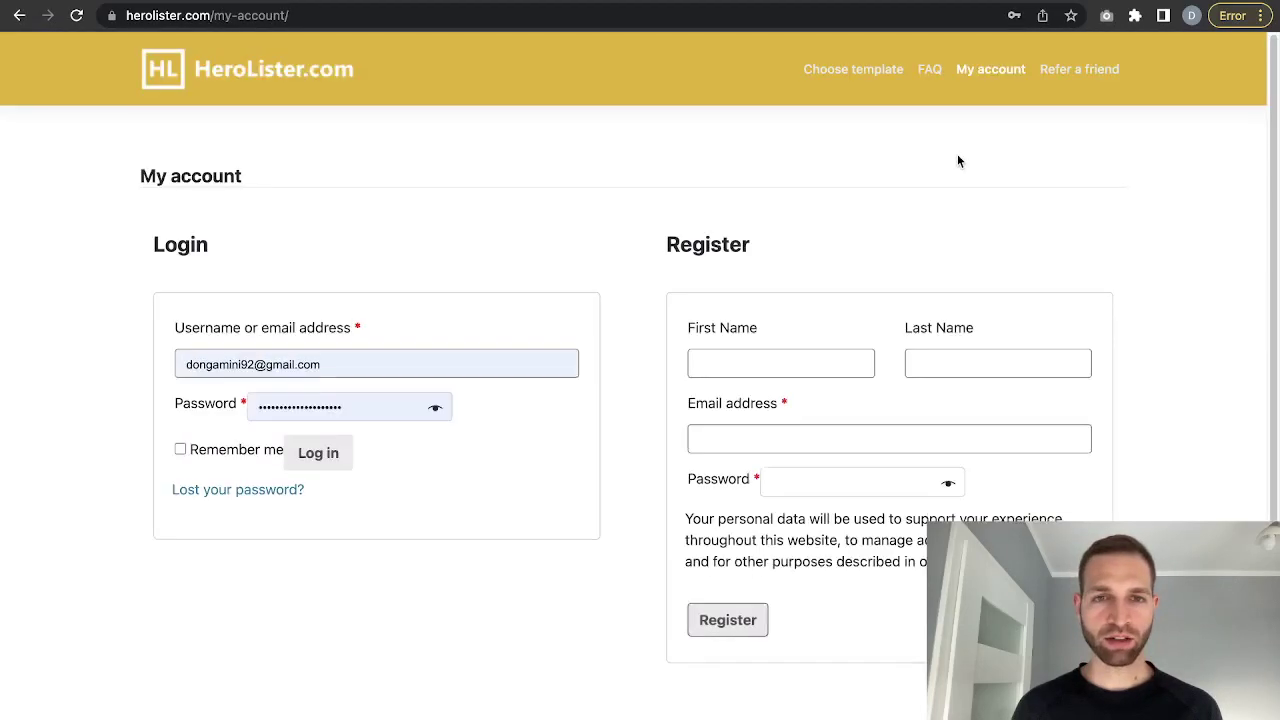
pyautogui.click(363, 368)
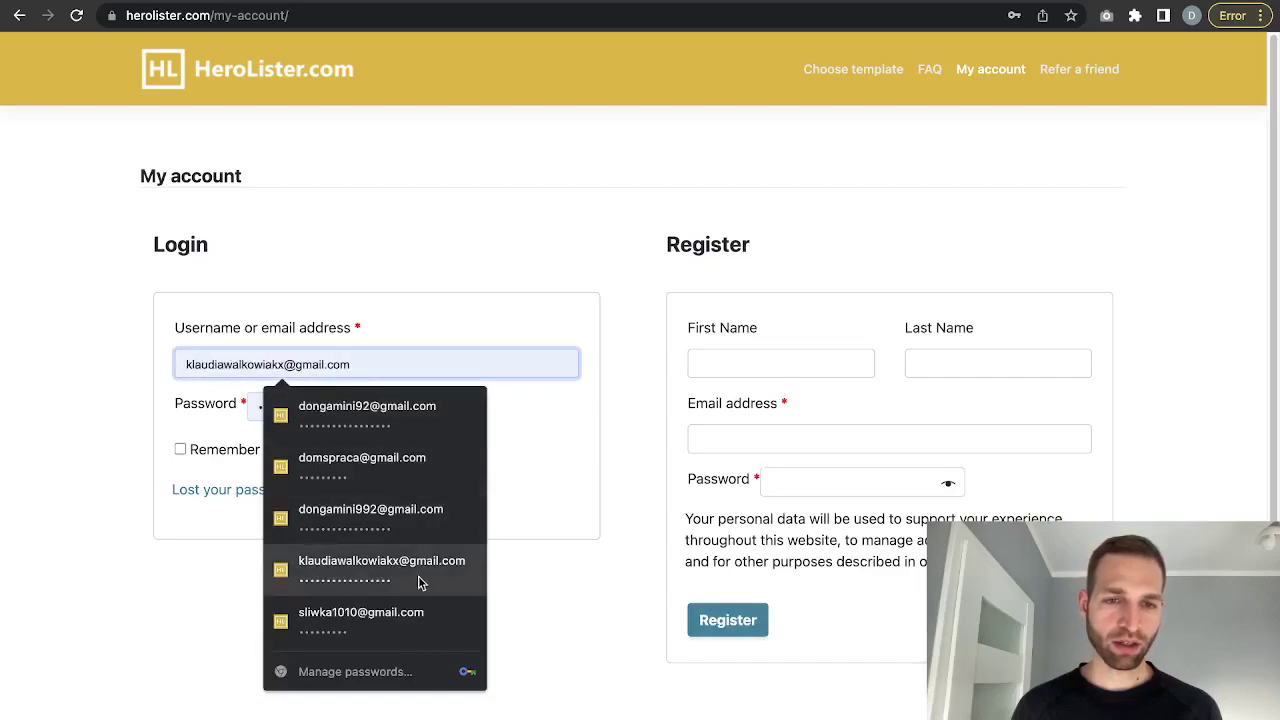
pyautogui.click(386, 510)
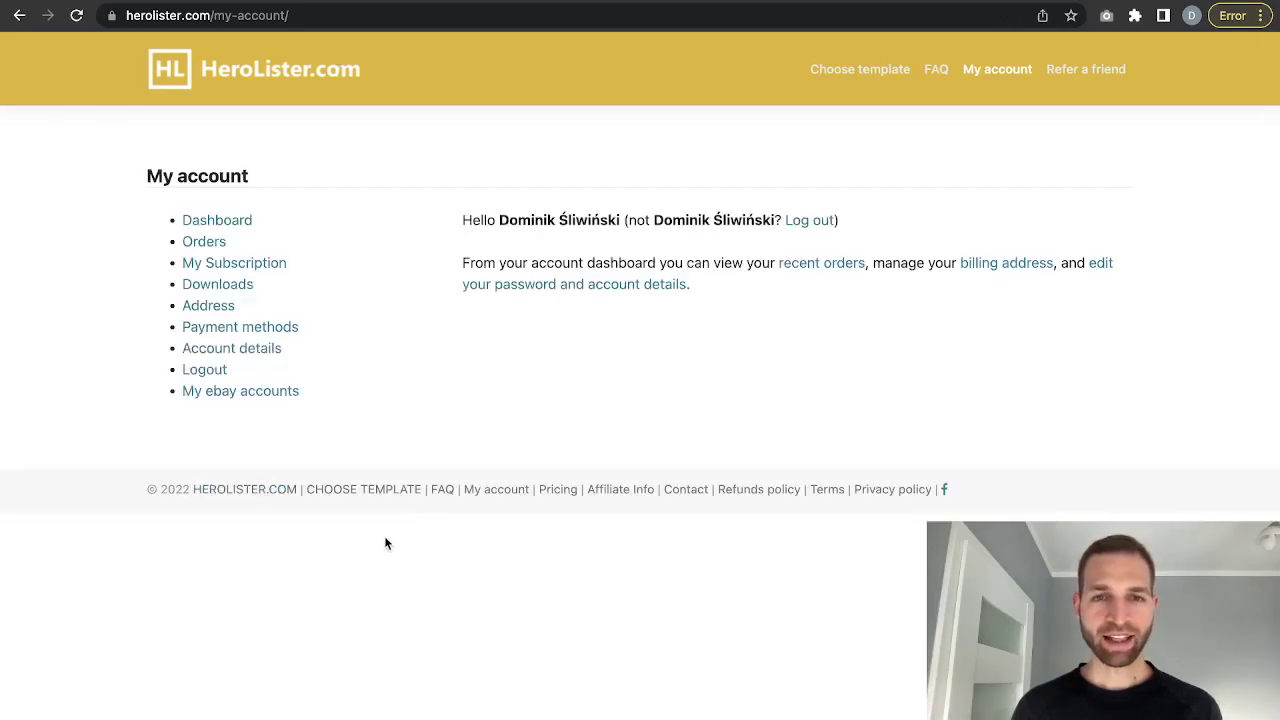
# Add the eBay user id "herolister" to the account's connected eBay accounts
pyautogui.click(284, 401)
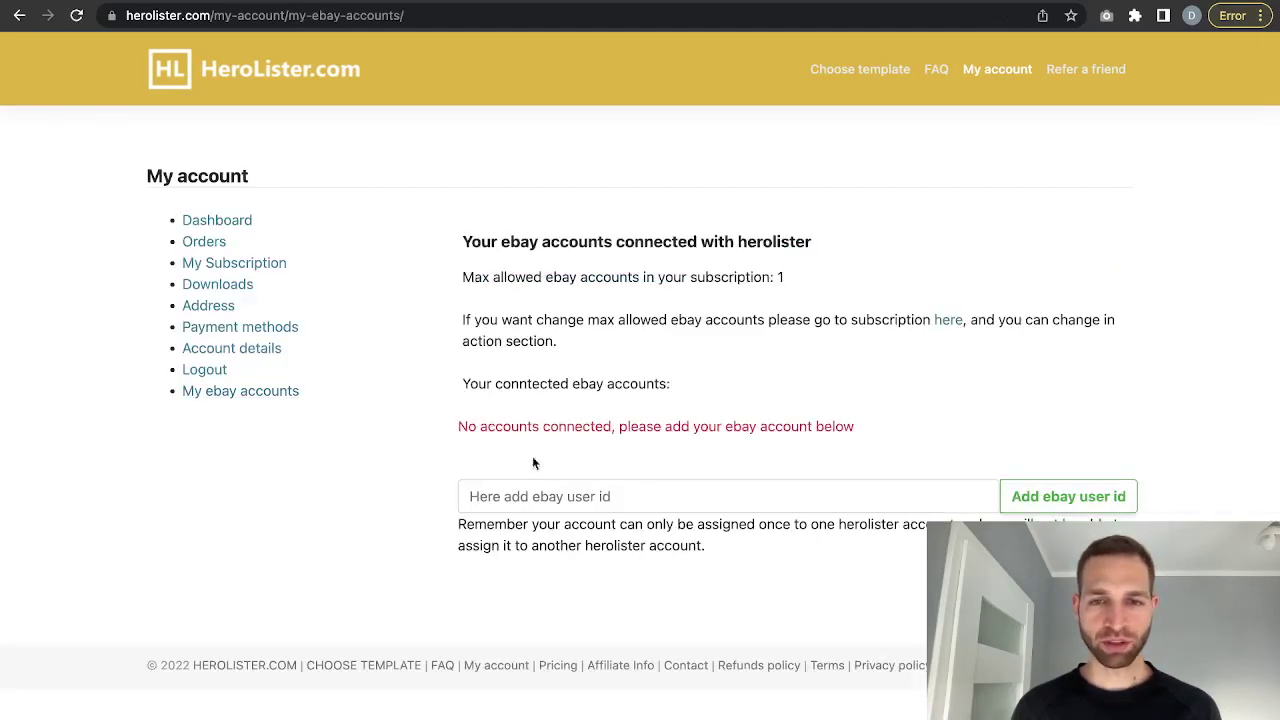
pyautogui.click(562, 491)
pyautogui.write('hero')
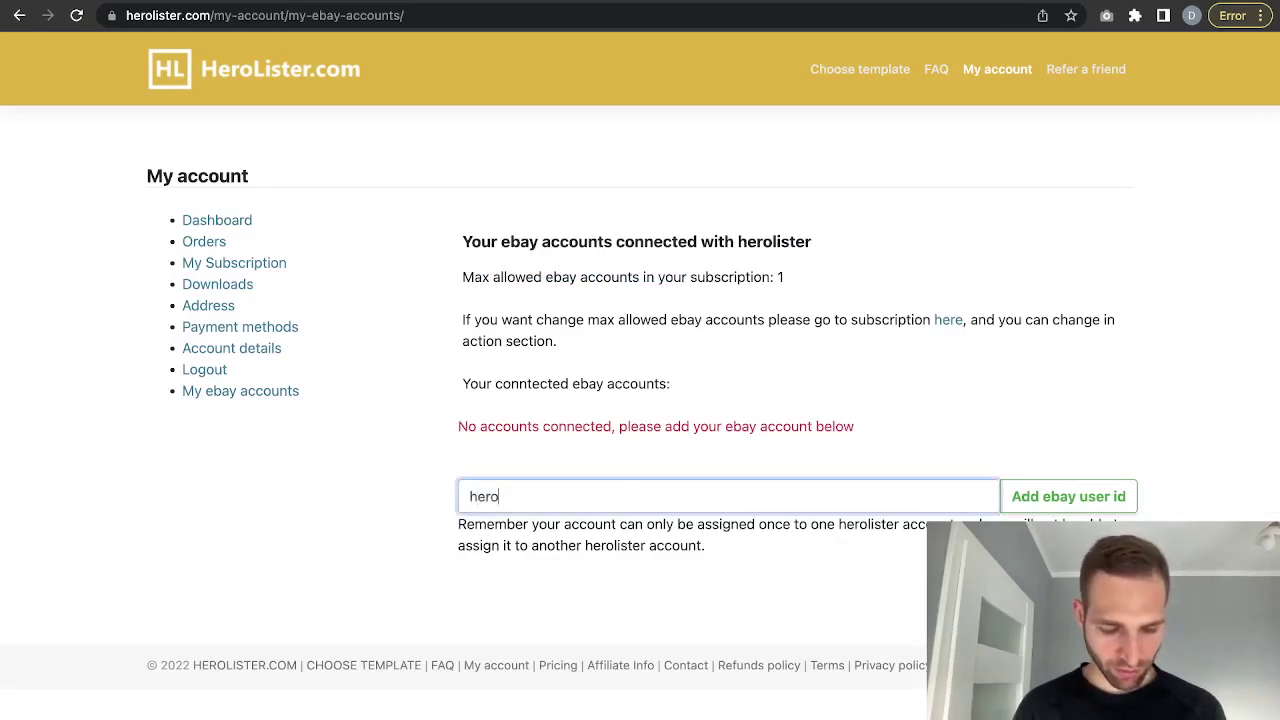
pyautogui.write('lister')
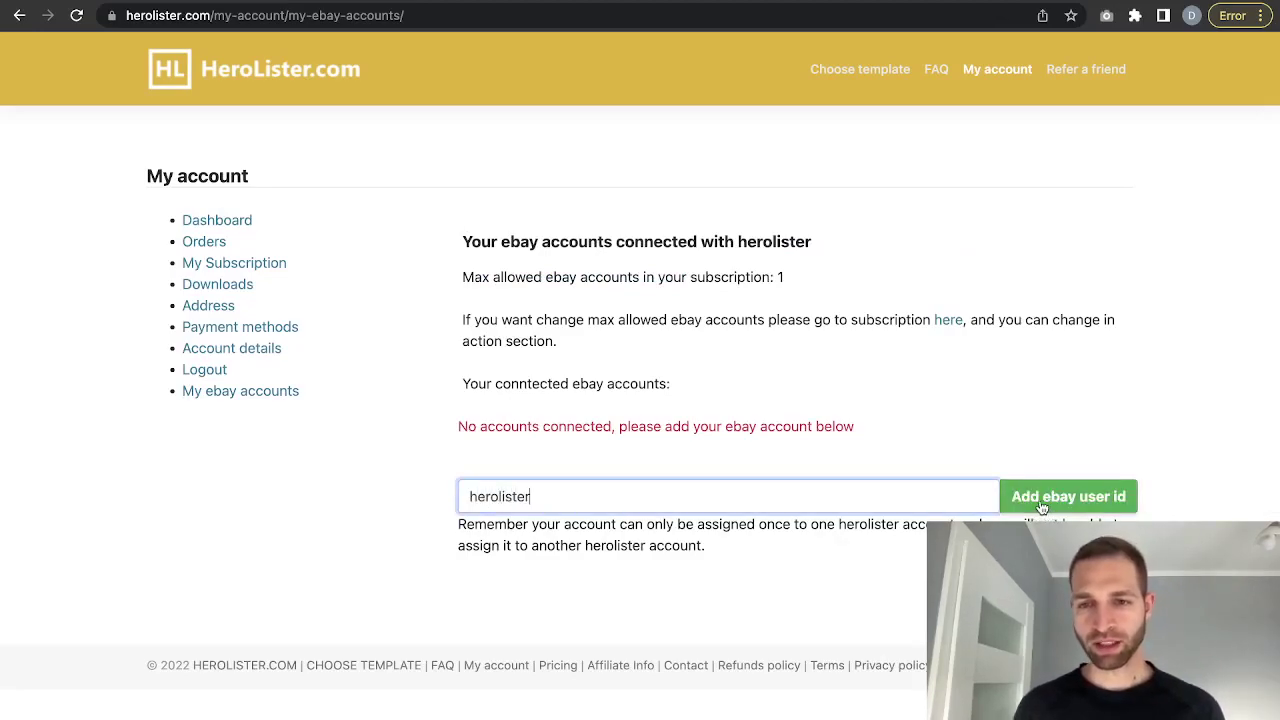
pyautogui.click(1041, 505)
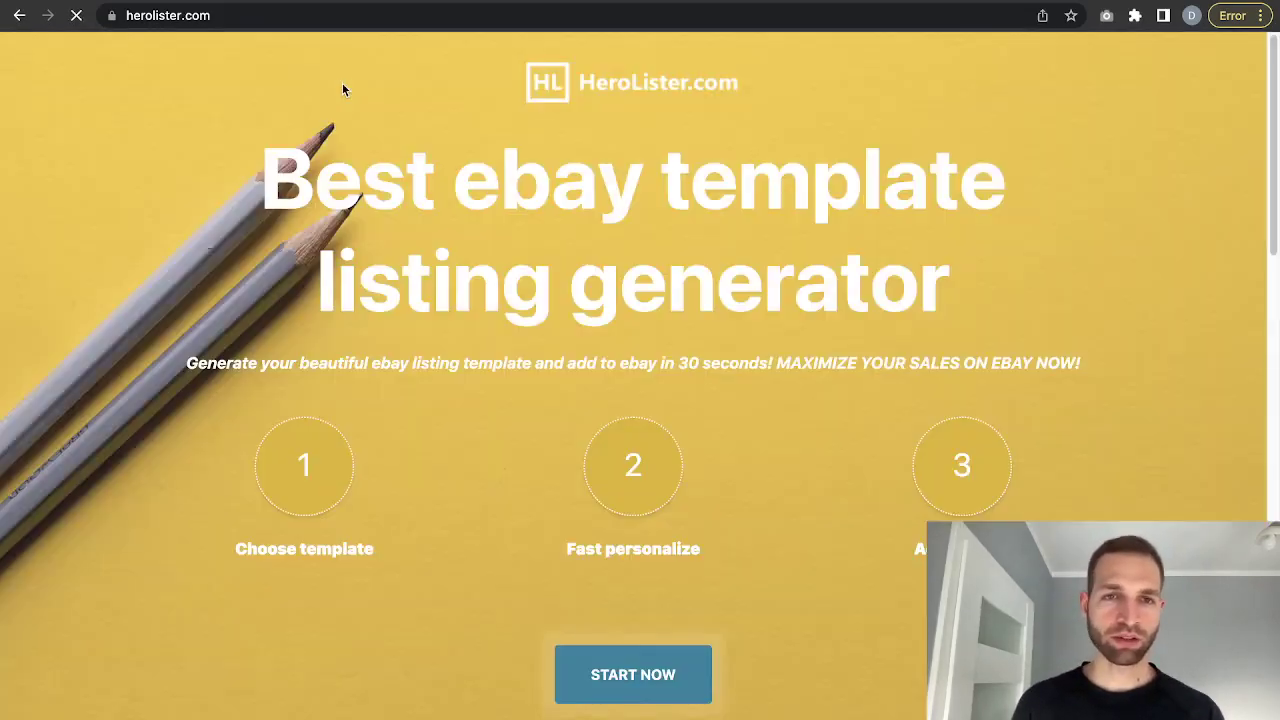
# Start a new listing template from the homepage and choose Premium template TU05 for personalization
pyautogui.click(700, 682)
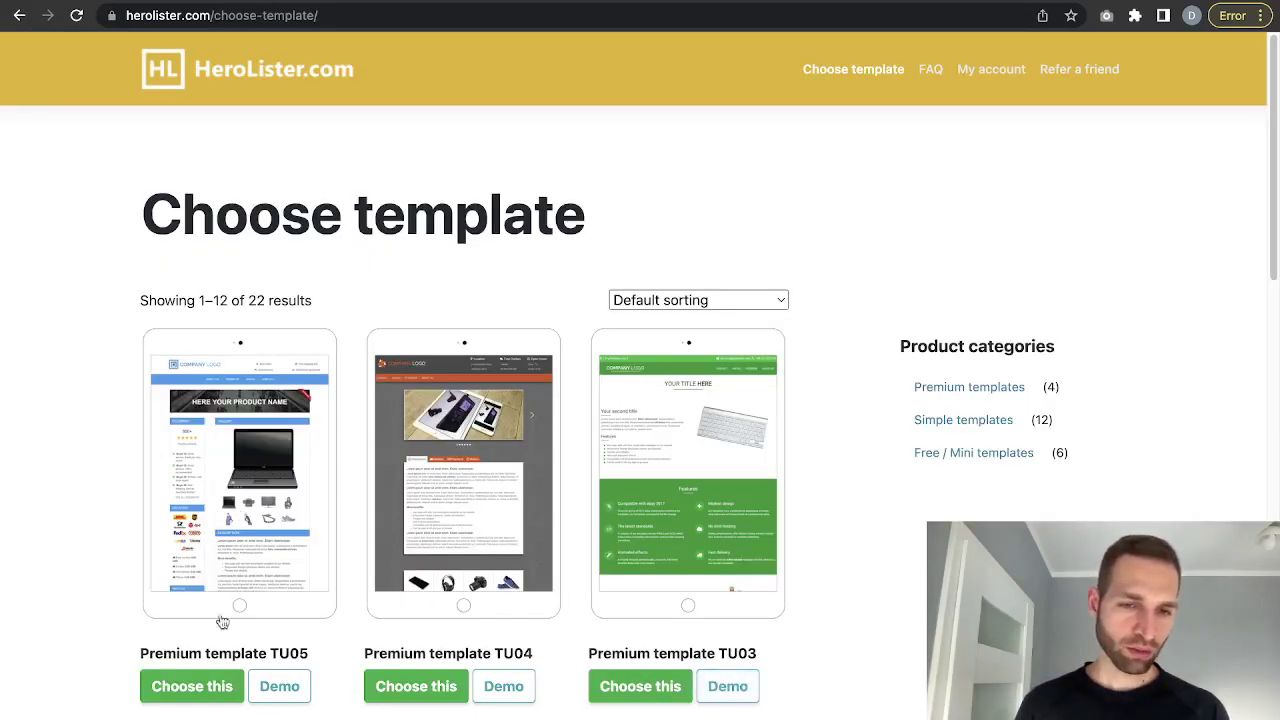
pyautogui.click(205, 687)
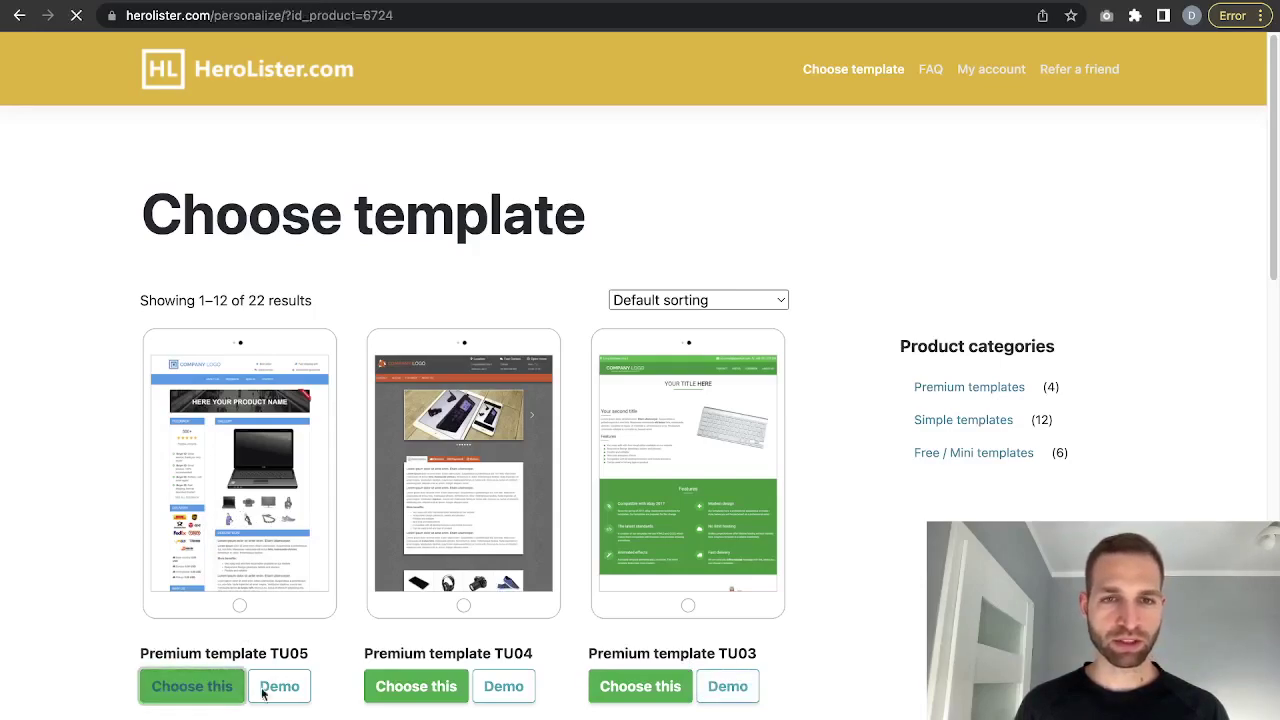
pyautogui.scroll(-1, 591, 519)
pyautogui.scroll(-1, 591, 519)
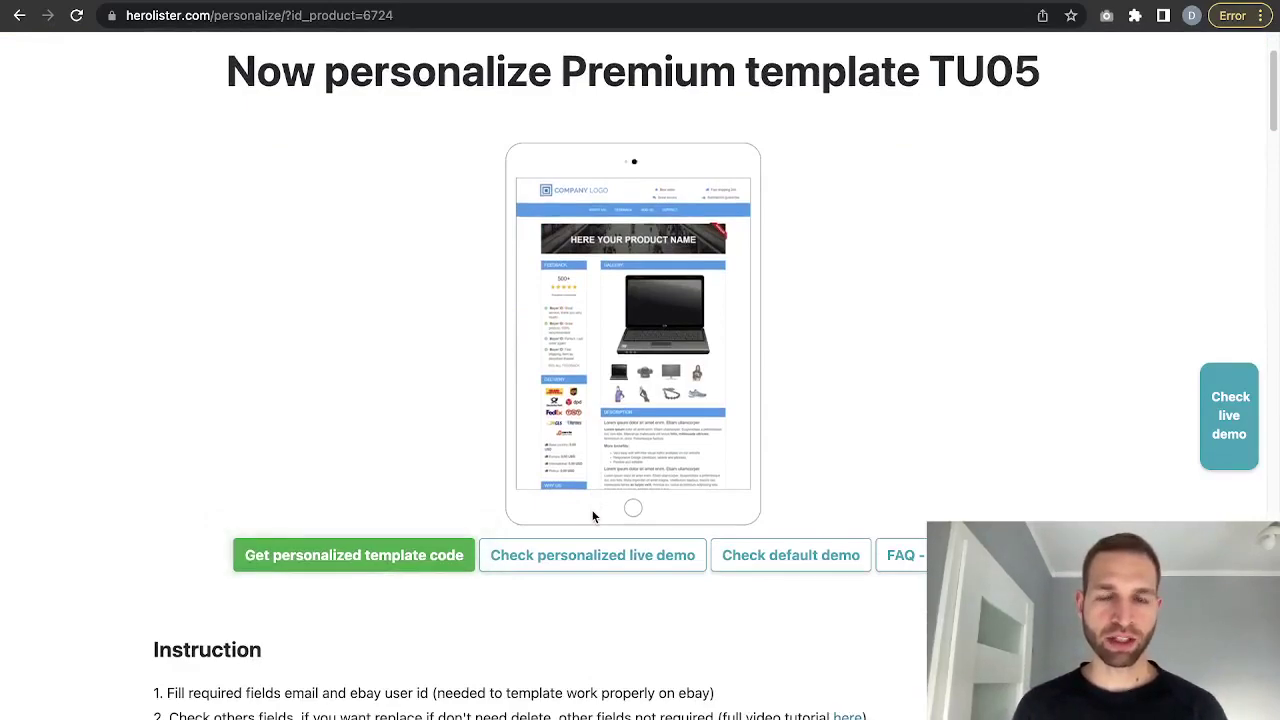
pyautogui.scroll(-1, 591, 516)
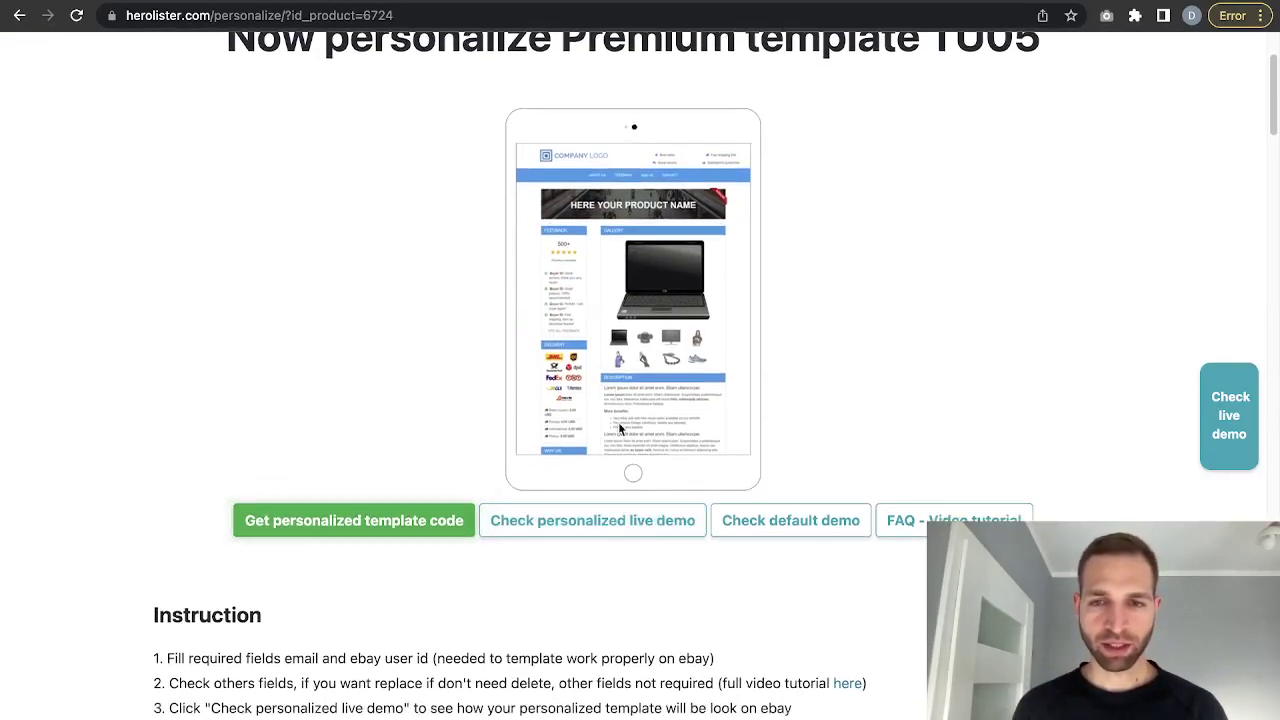
# Open the default demo of template TU05 and examine its header, gallery, description, delivery and payment sections
pyautogui.click(773, 535)
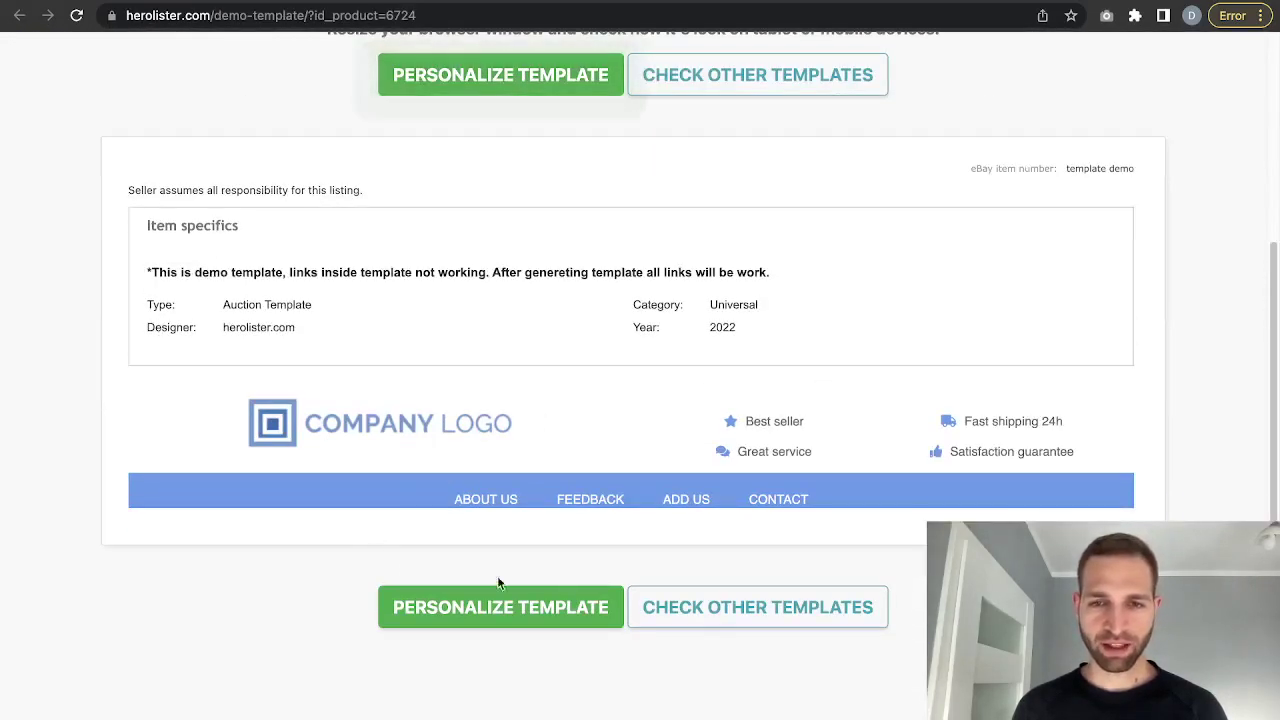
pyautogui.scroll(-1, 382, 474)
pyautogui.scroll(-3, 500, 480)
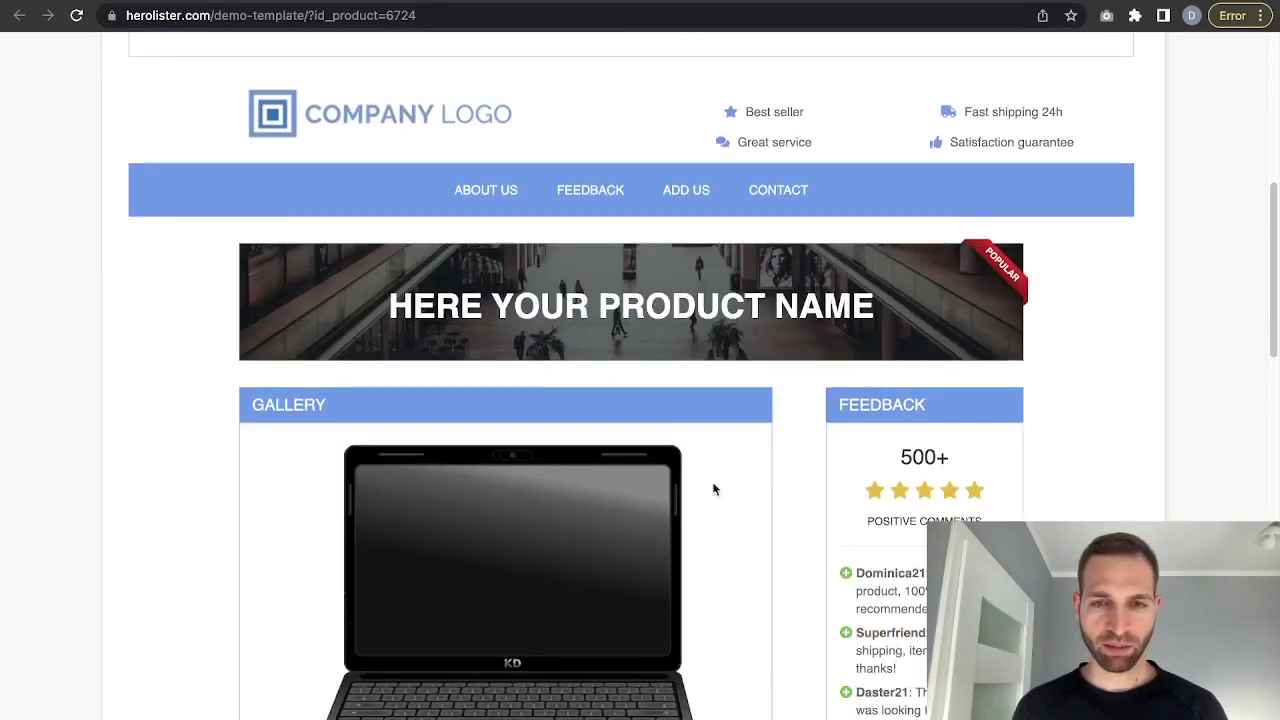
pyautogui.scroll(-4, 611, 508)
pyautogui.scroll(-4, 560, 558)
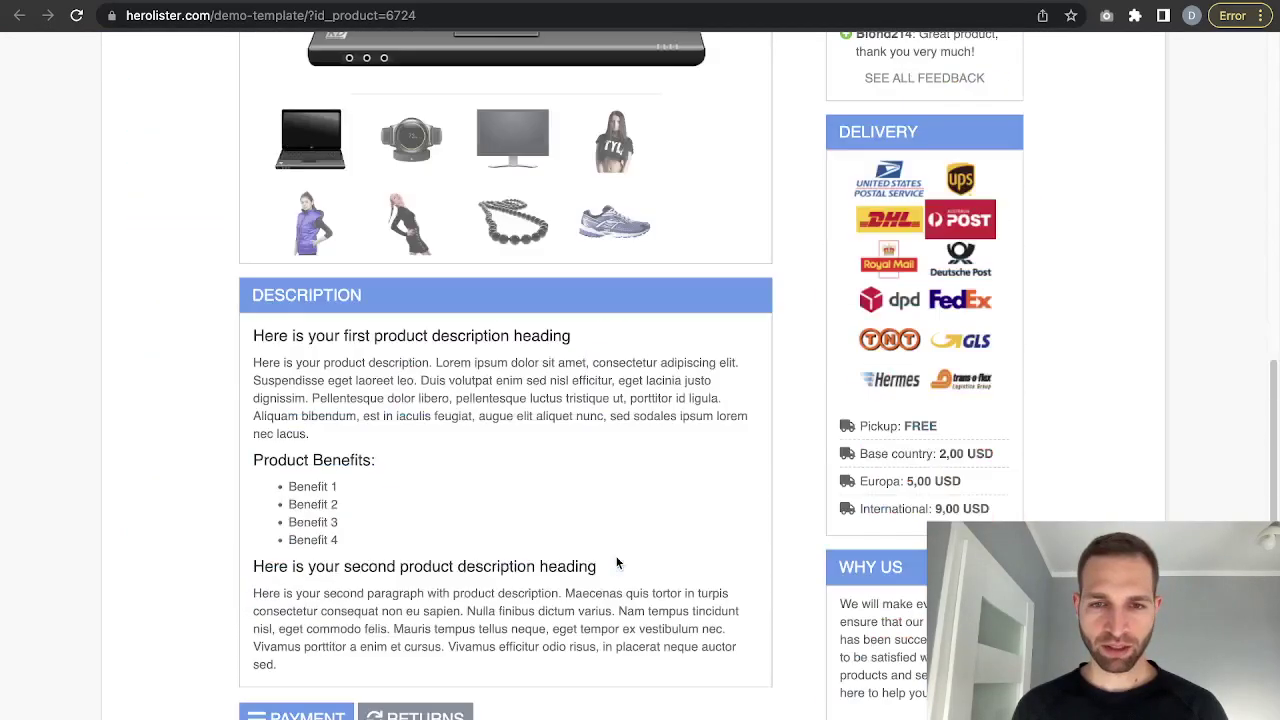
pyautogui.scroll(-5, 646, 509)
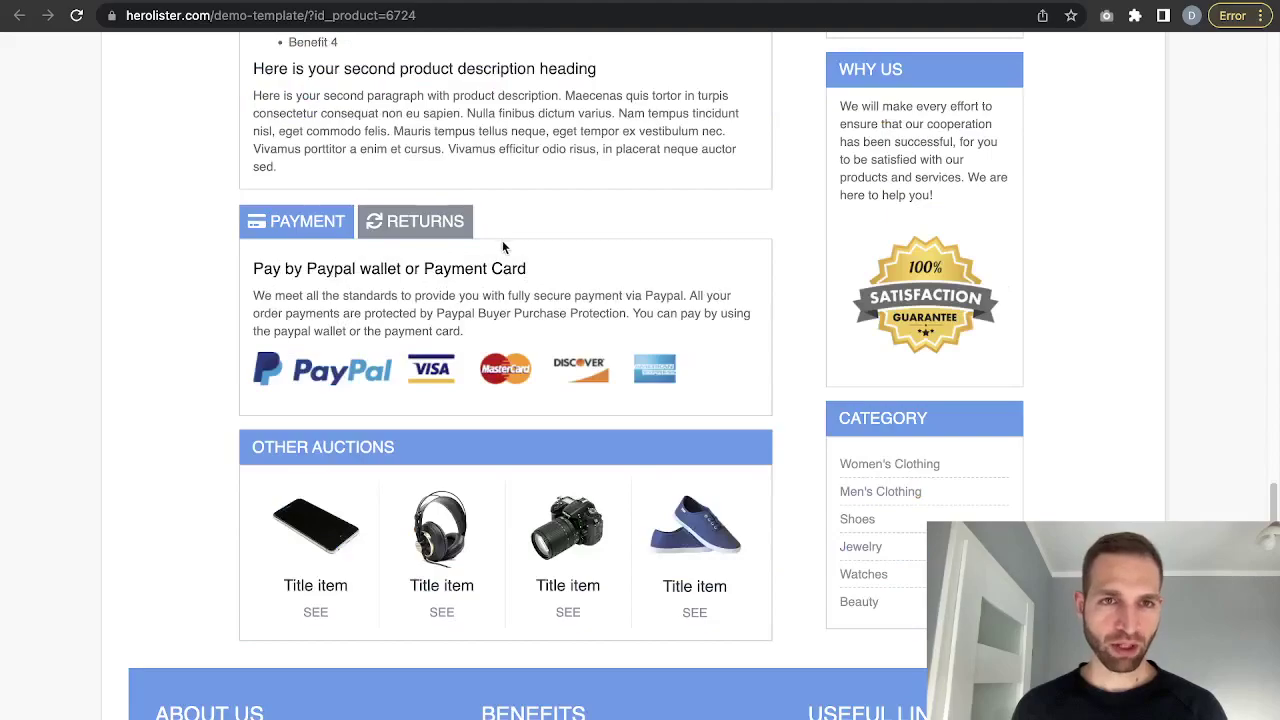
pyautogui.scroll(20, 500, 250)
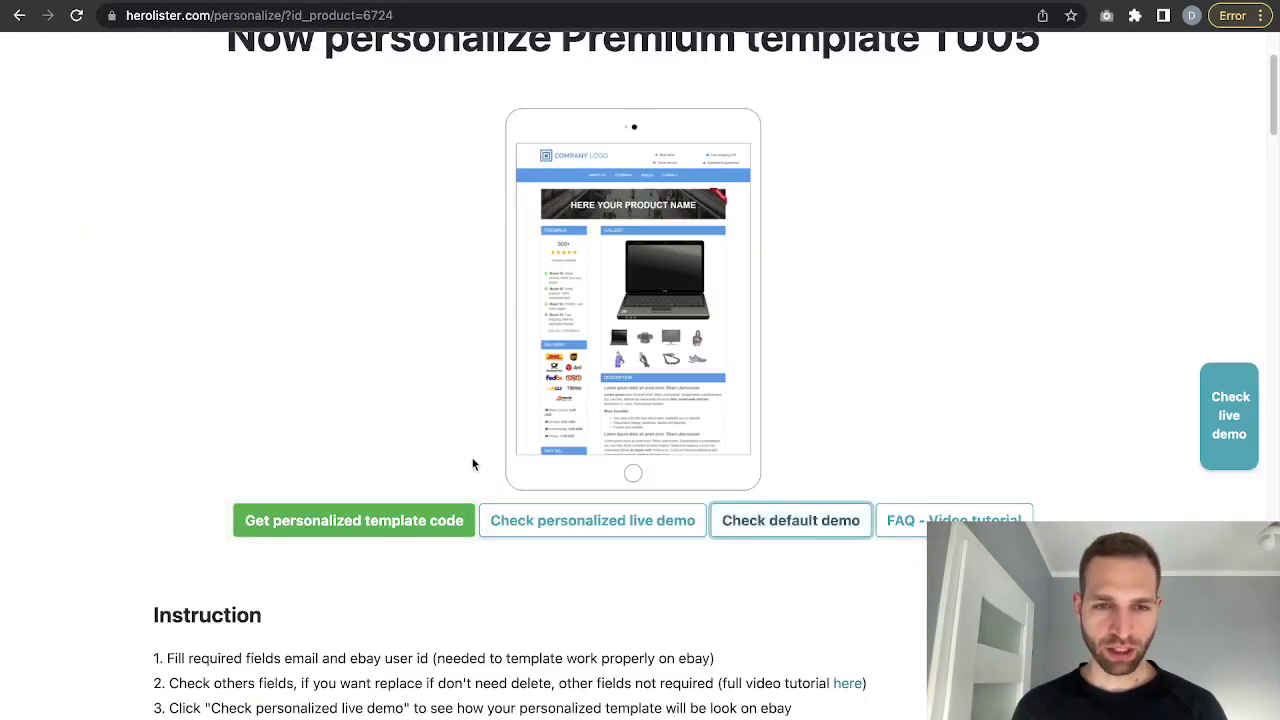
# In the template's Info section, keep .com as the eBay site and select herolister as the eBay user id
pyautogui.scroll(-6, 472, 463)
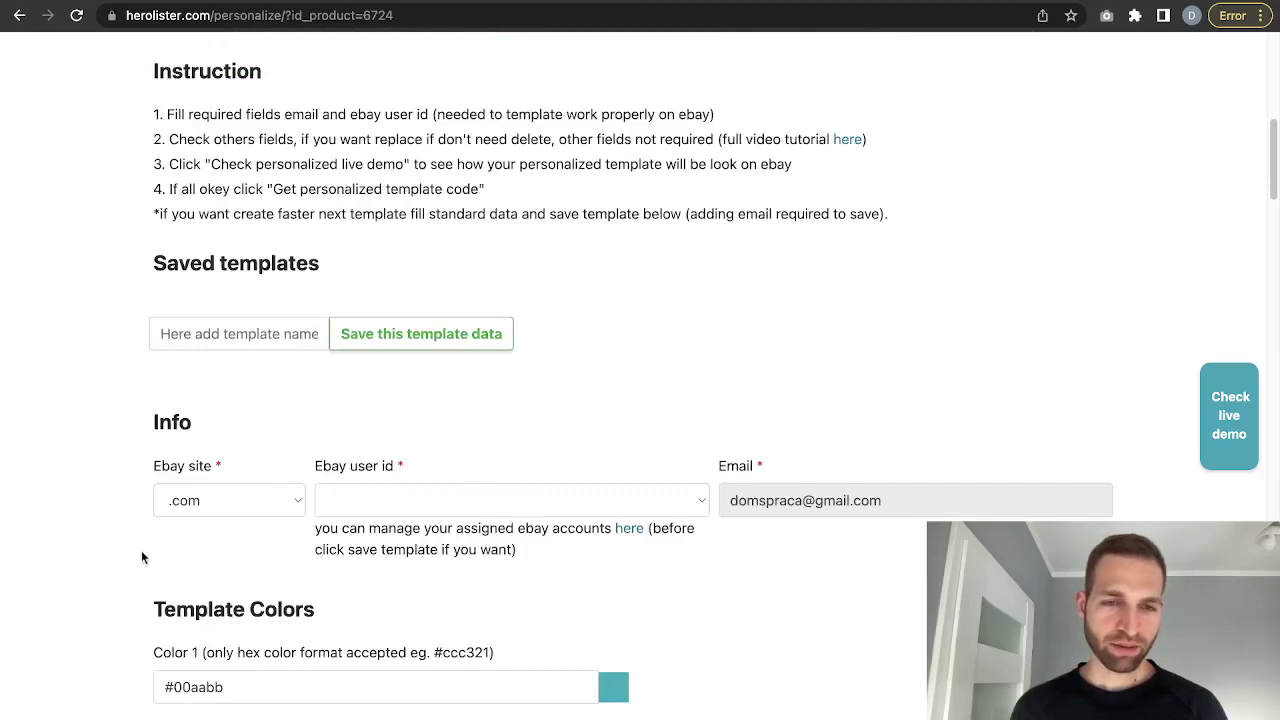
pyautogui.scroll(-5, 618, 587)
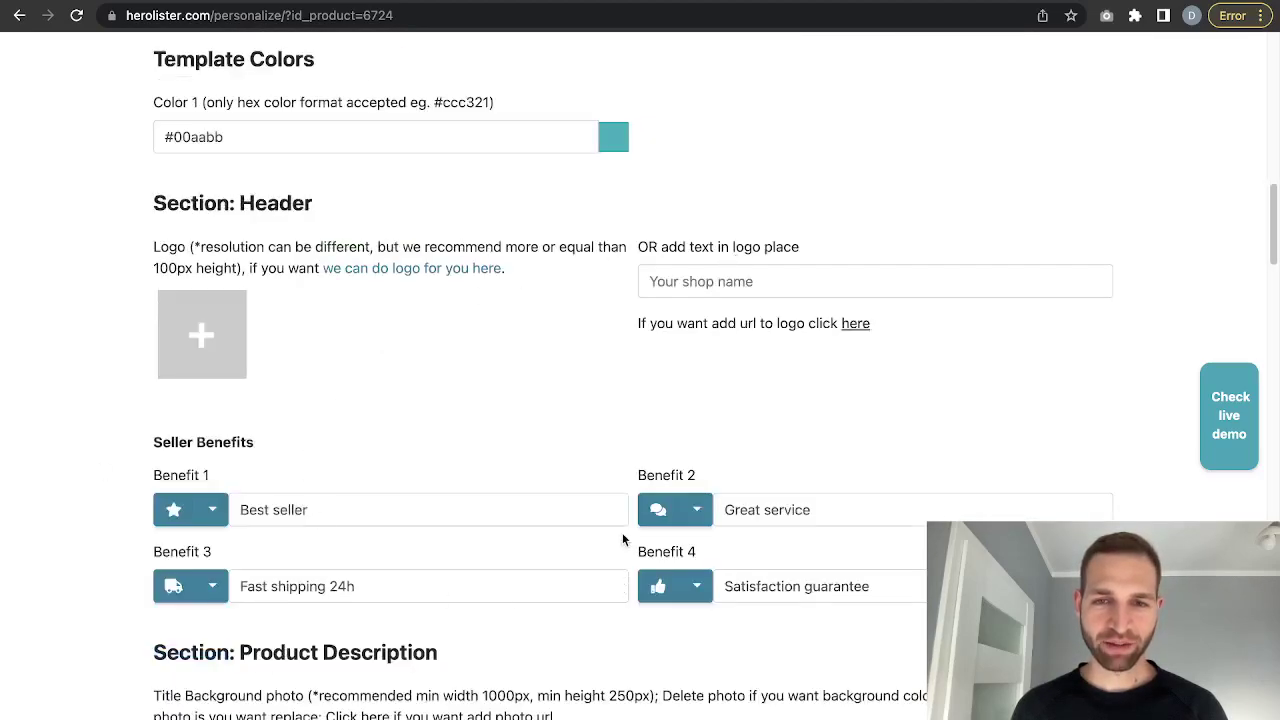
pyautogui.scroll(-3, 622, 538)
pyautogui.scroll(7, 622, 538)
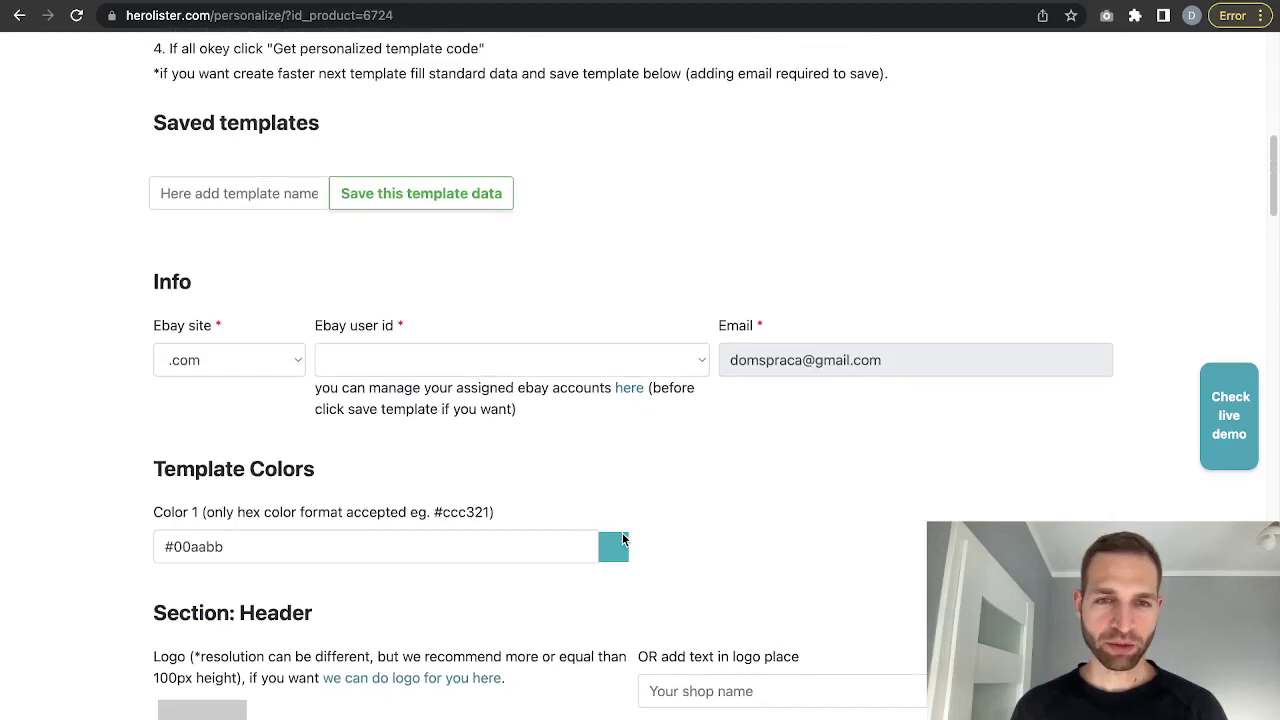
pyautogui.click(266, 368)
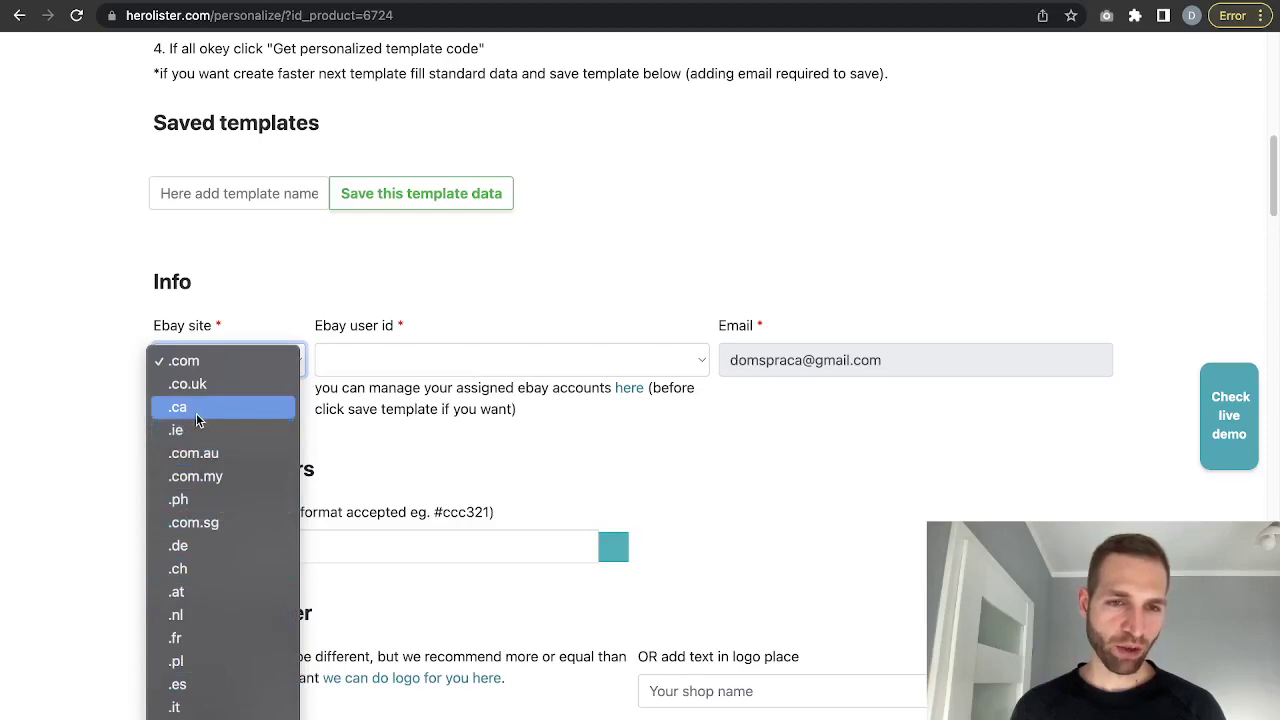
pyautogui.click(411, 364)
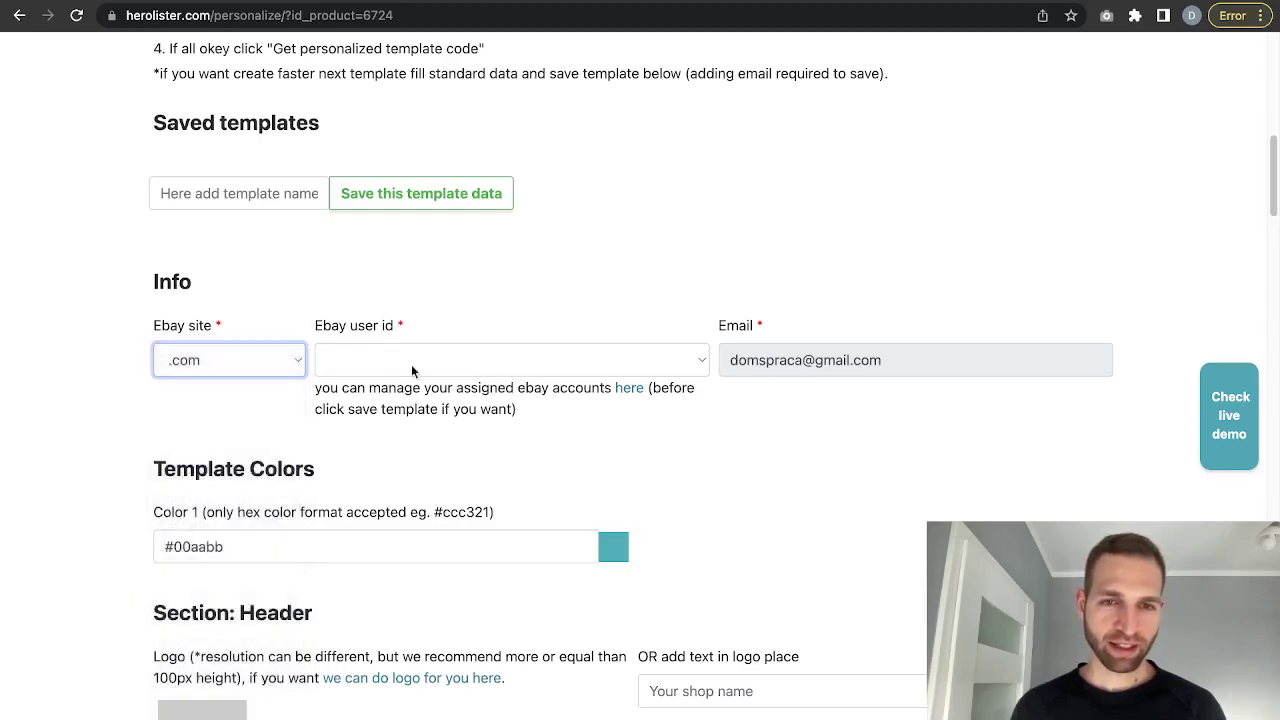
pyautogui.click(411, 363)
pyautogui.click(355, 362)
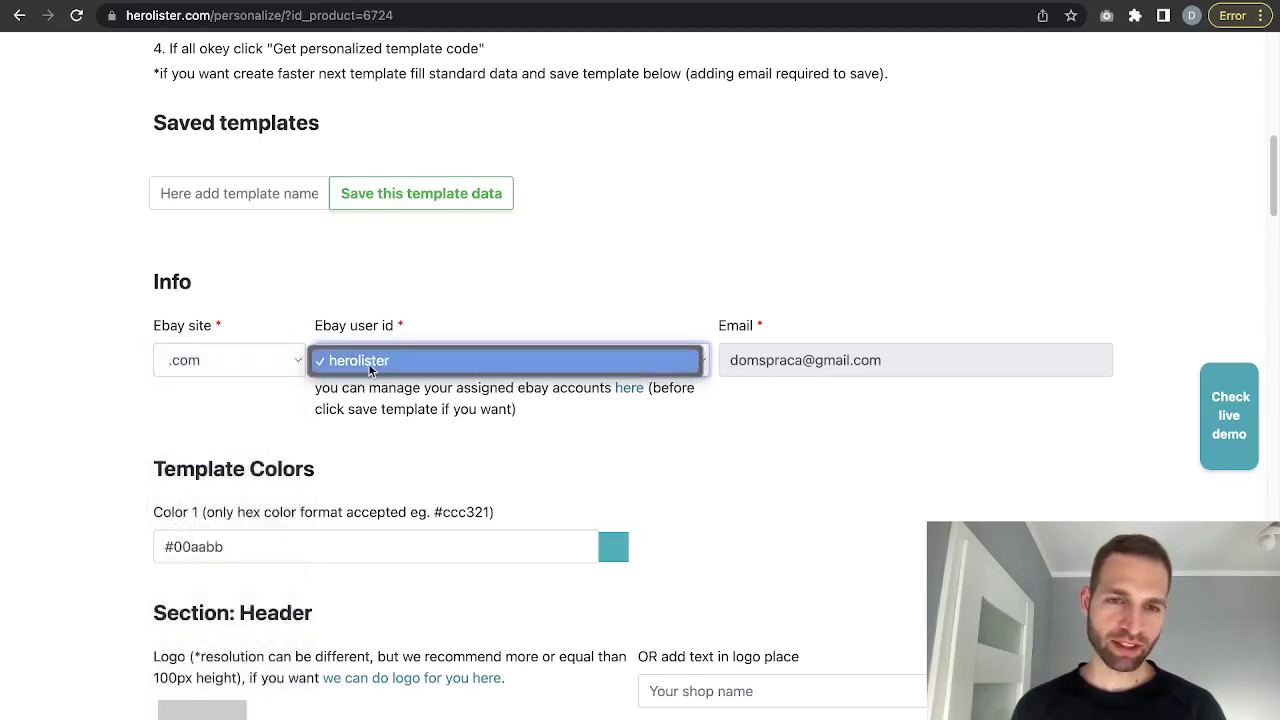
pyautogui.scroll(2, 597, 493)
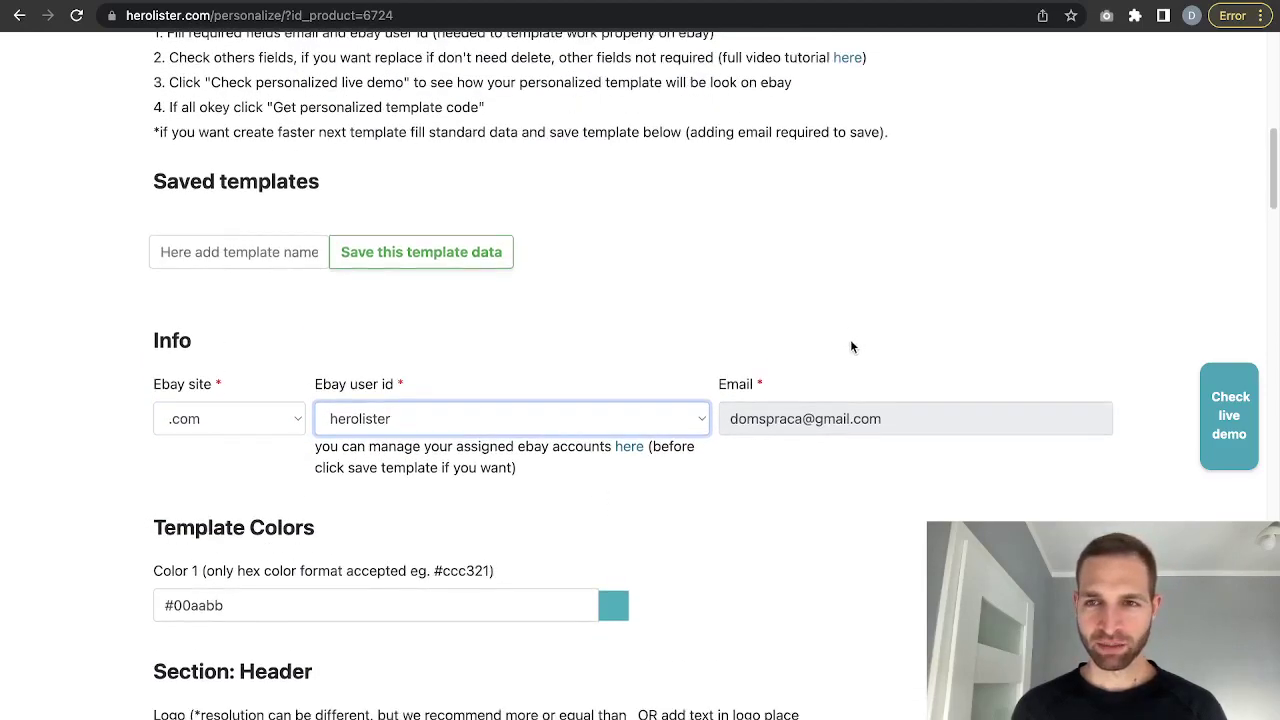
# Review the personalization instructions and inspect the Color 1 picker under Template Colors, keeping #00aabb
pyautogui.scroll(10, 850, 339)
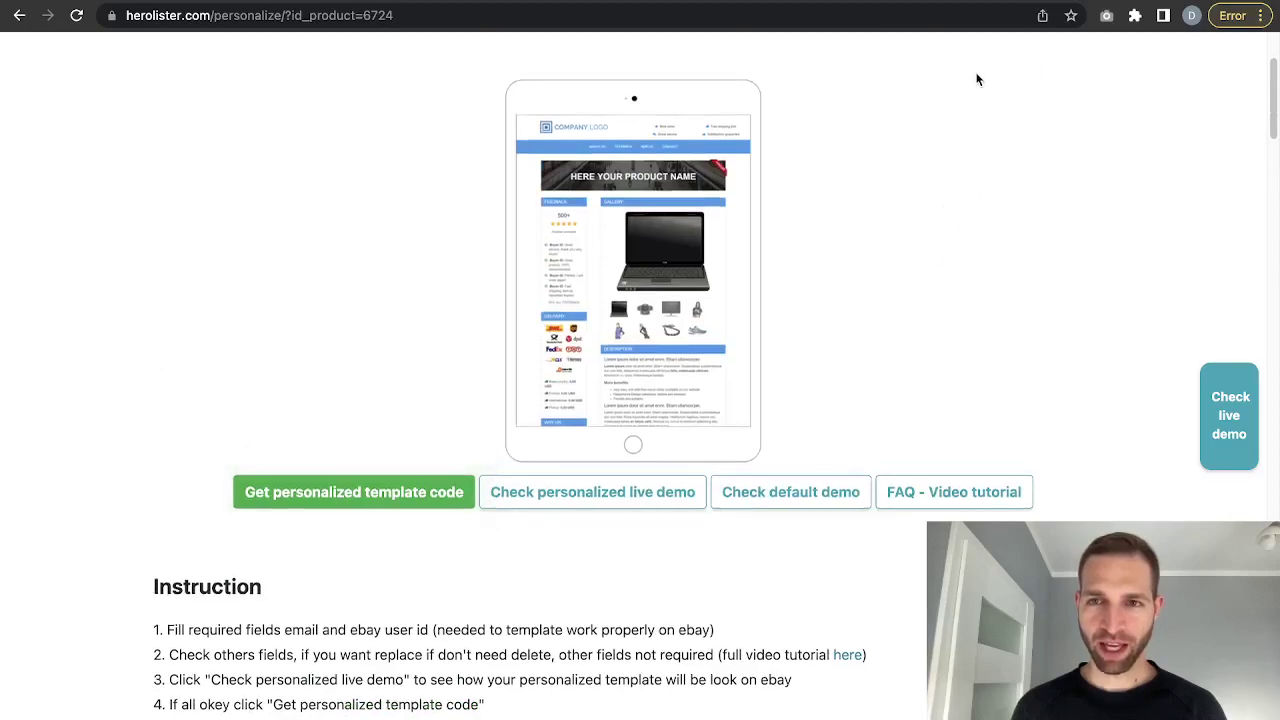
pyautogui.scroll(4, 957, 117)
pyautogui.scroll(-5, 826, 416)
pyautogui.scroll(-5, 826, 416)
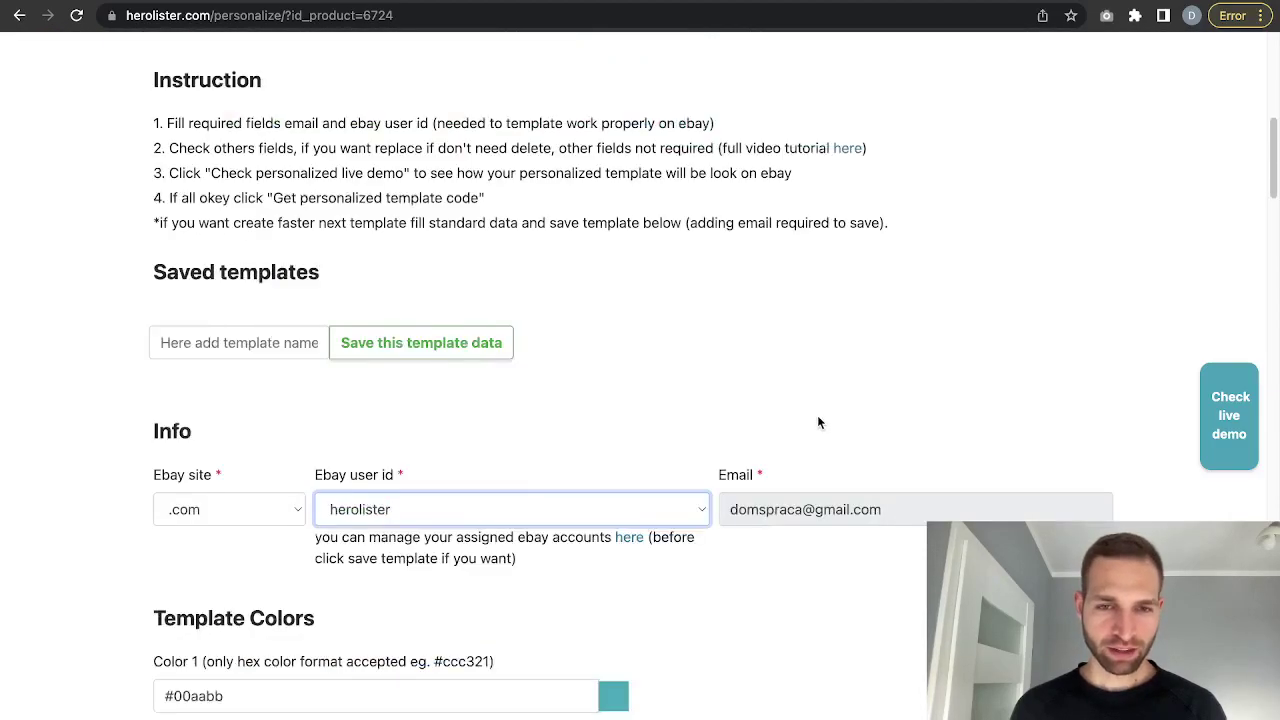
pyautogui.scroll(-2, 769, 568)
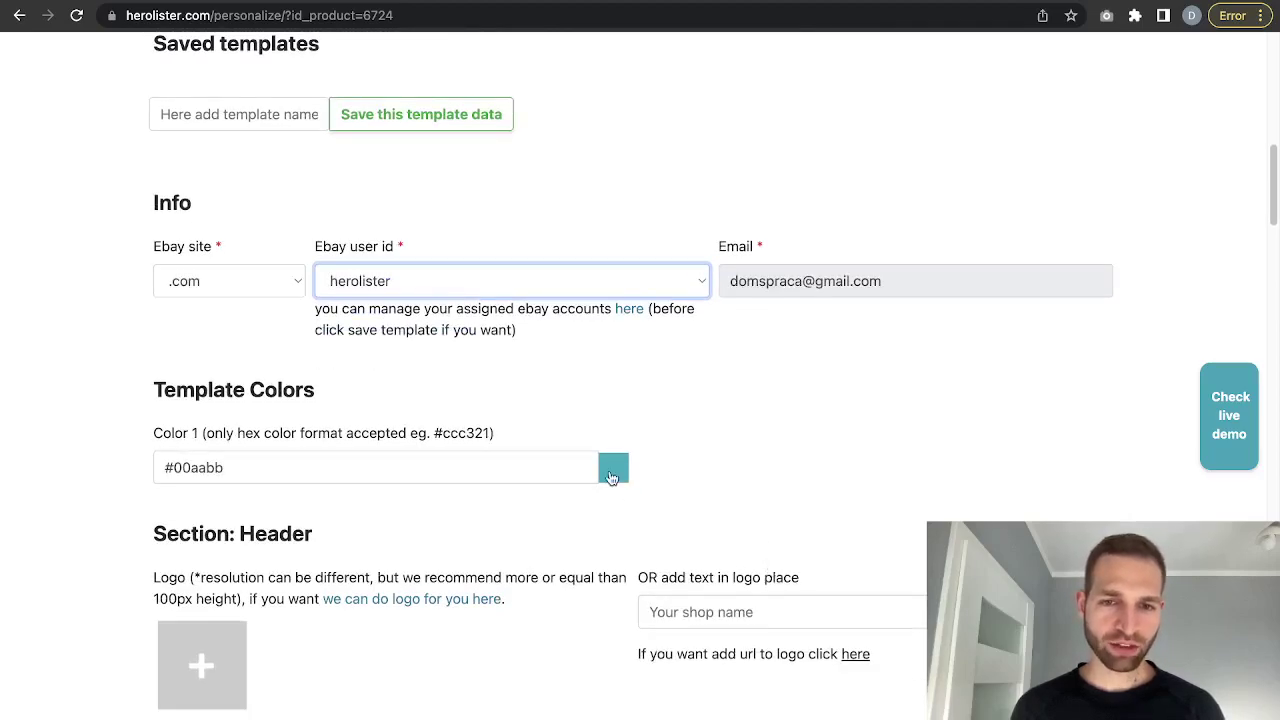
pyautogui.click(612, 474)
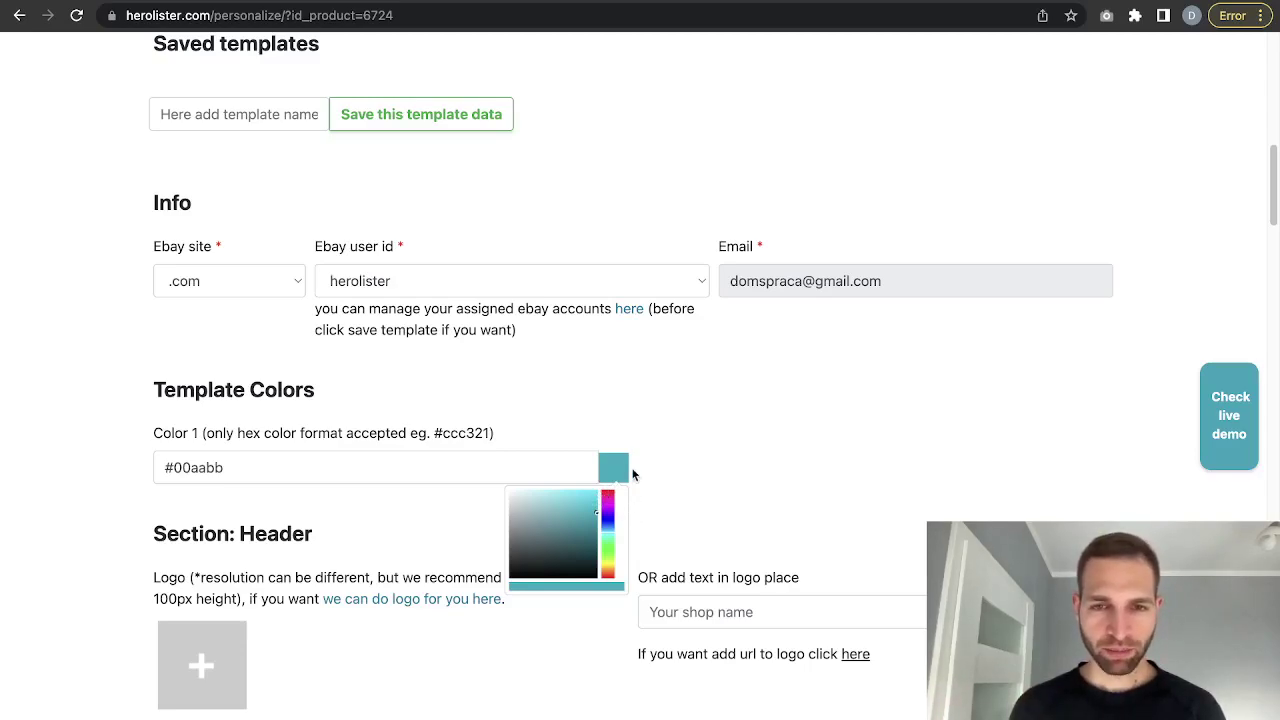
pyautogui.click(666, 453)
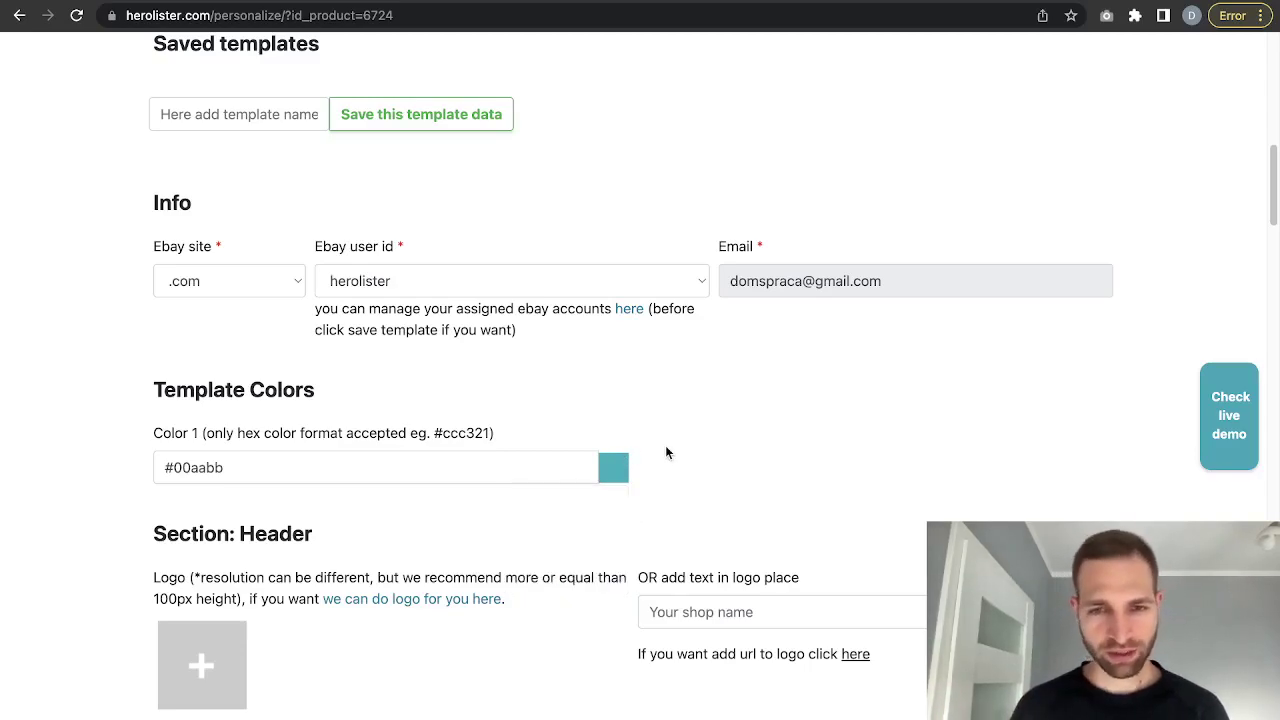
# Review the Header section's logo image and text options and check where the logo sits in the default demo
pyautogui.scroll(-3, 670, 470)
pyautogui.click(755, 490)
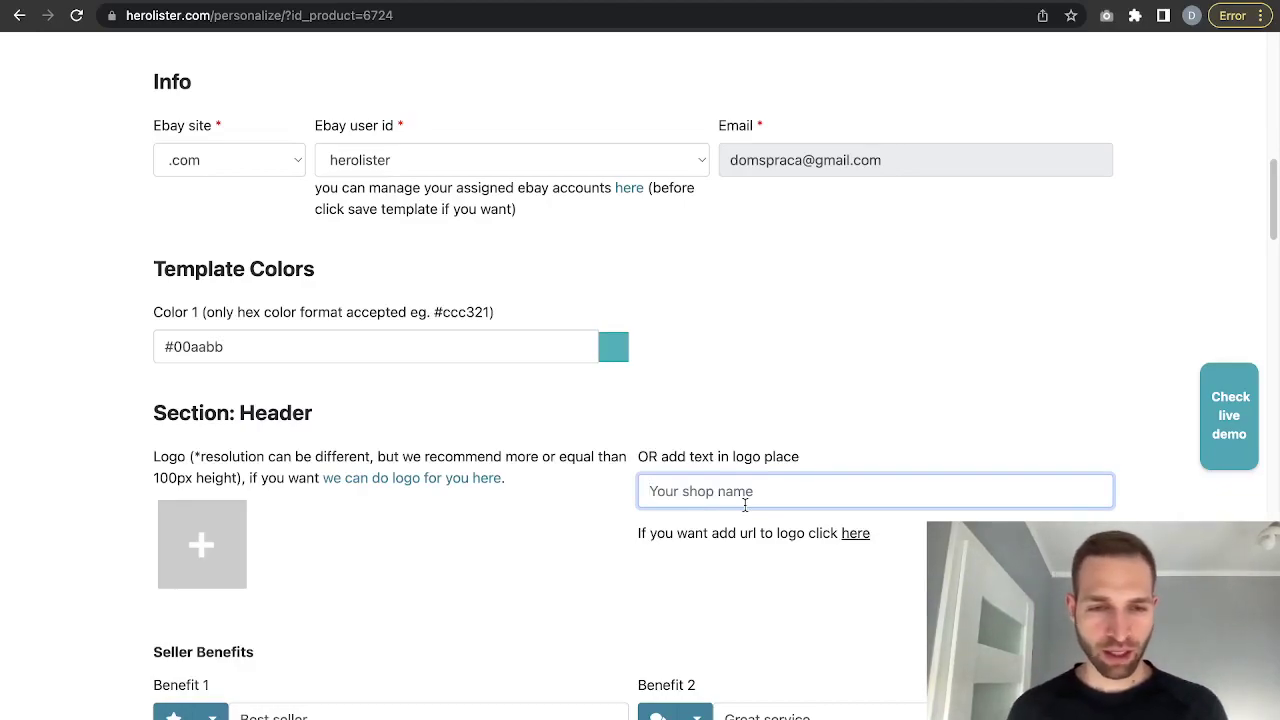
pyautogui.scroll(-2, 550, 628)
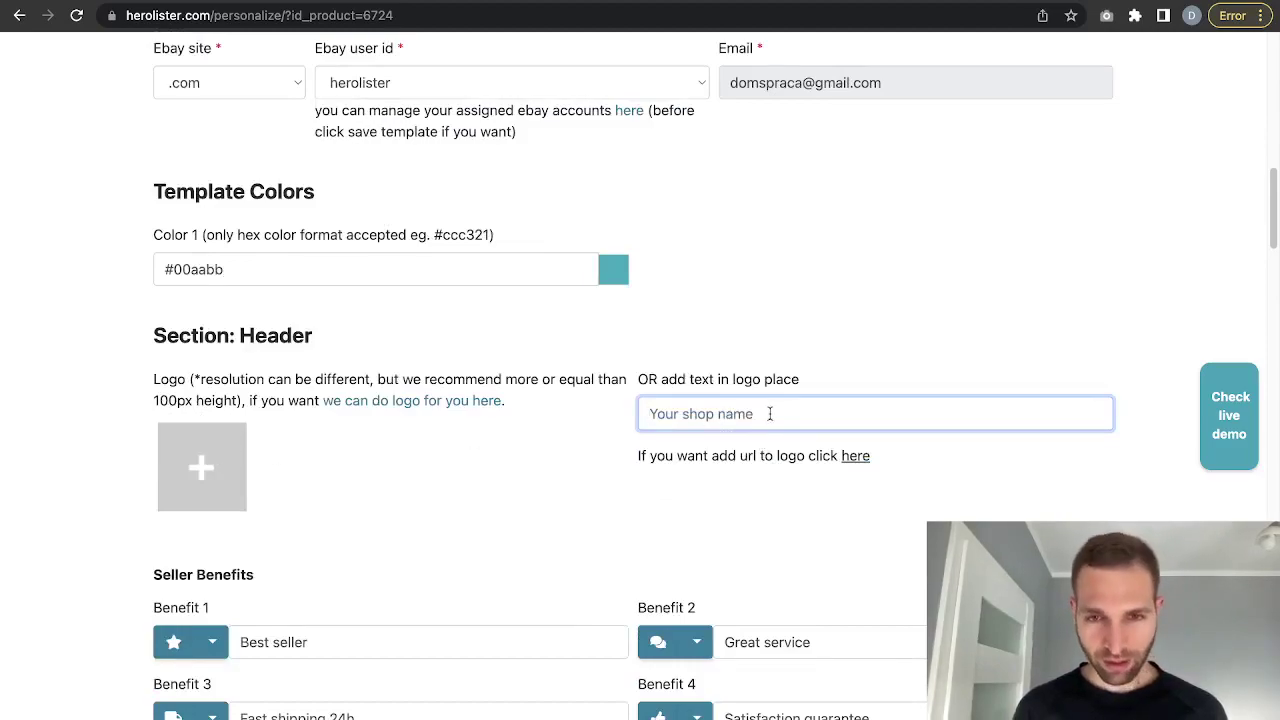
pyautogui.scroll(-7, 680, 391)
pyautogui.scroll(12, 680, 393)
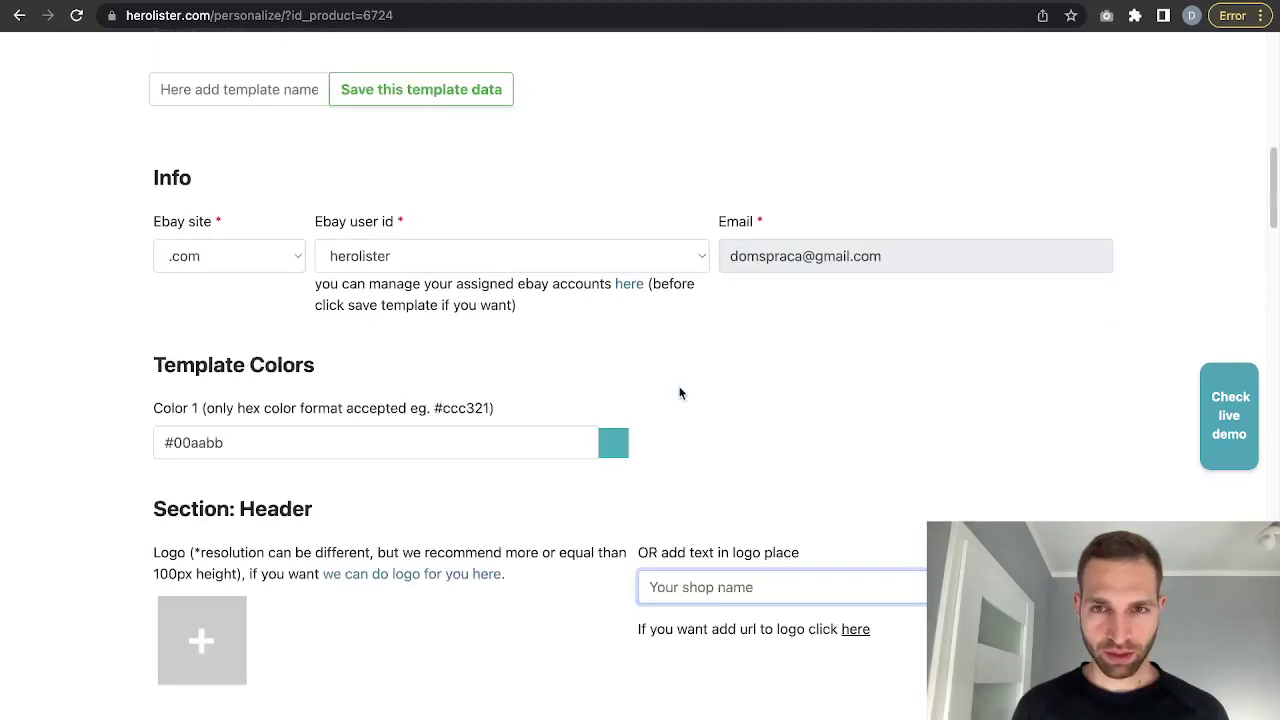
pyautogui.scroll(1, 685, 380)
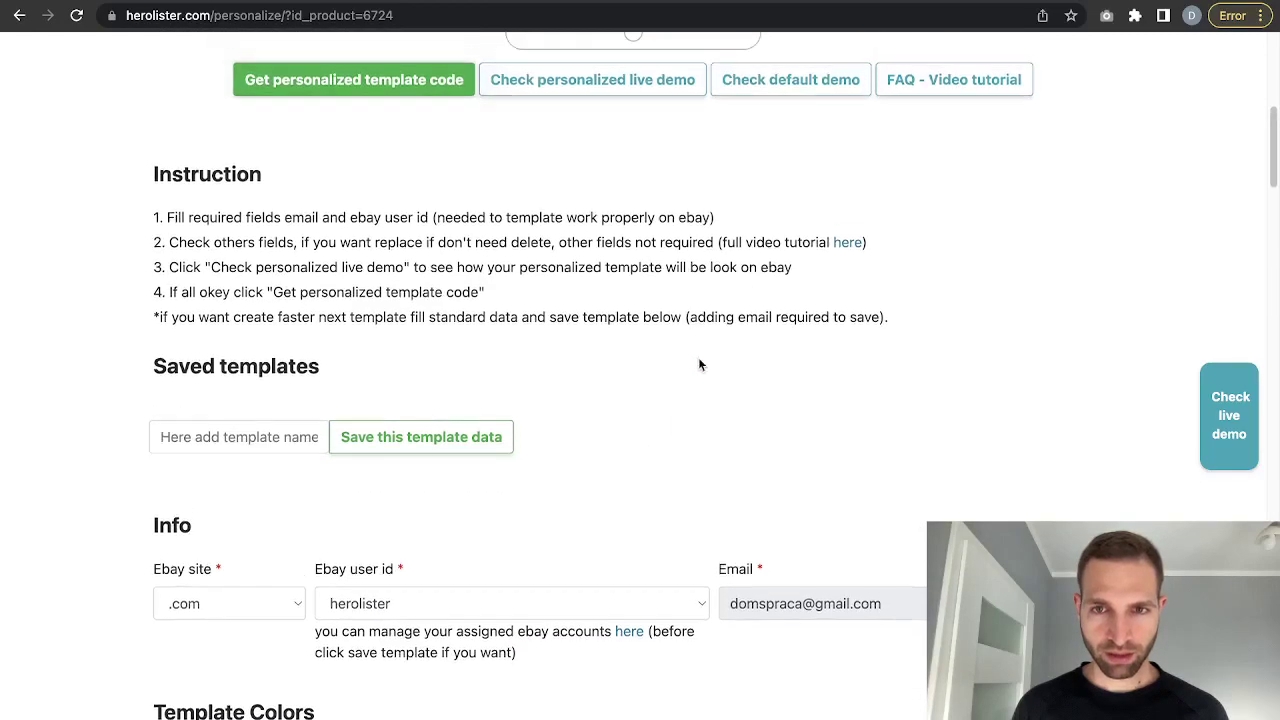
pyautogui.click(805, 85)
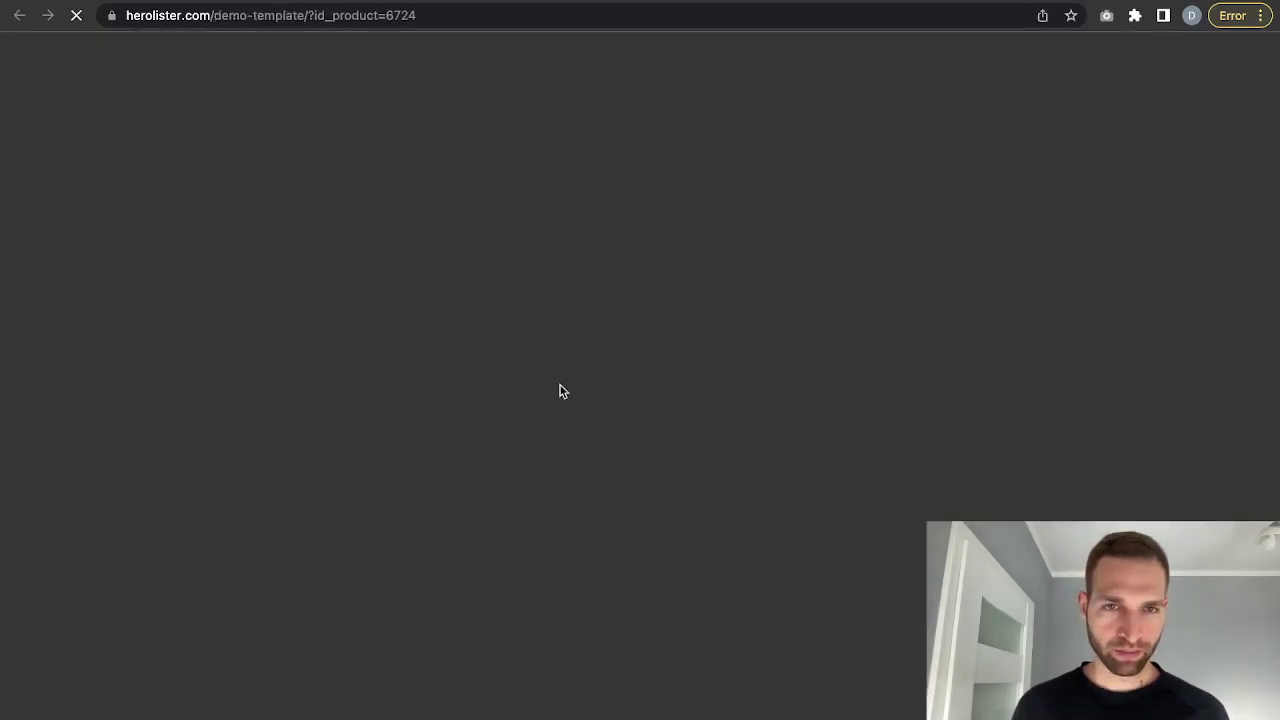
pyautogui.scroll(-2, 589, 462)
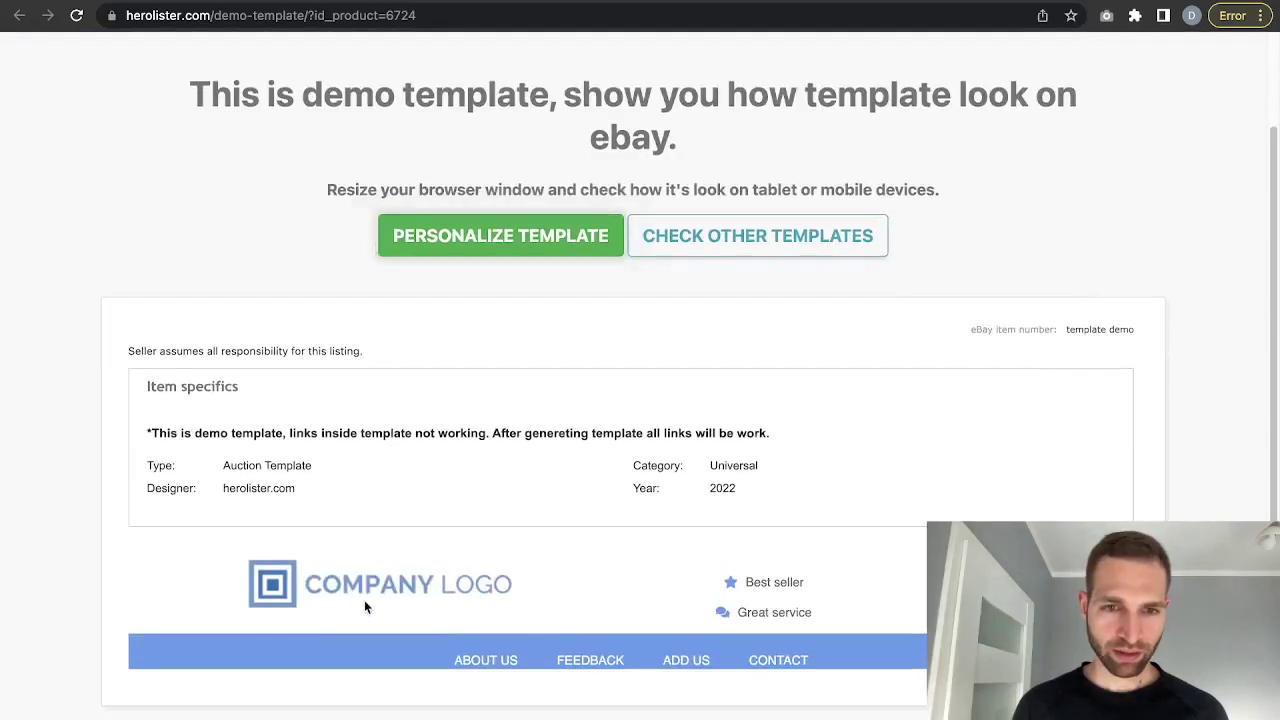
pyautogui.press('super+Left')
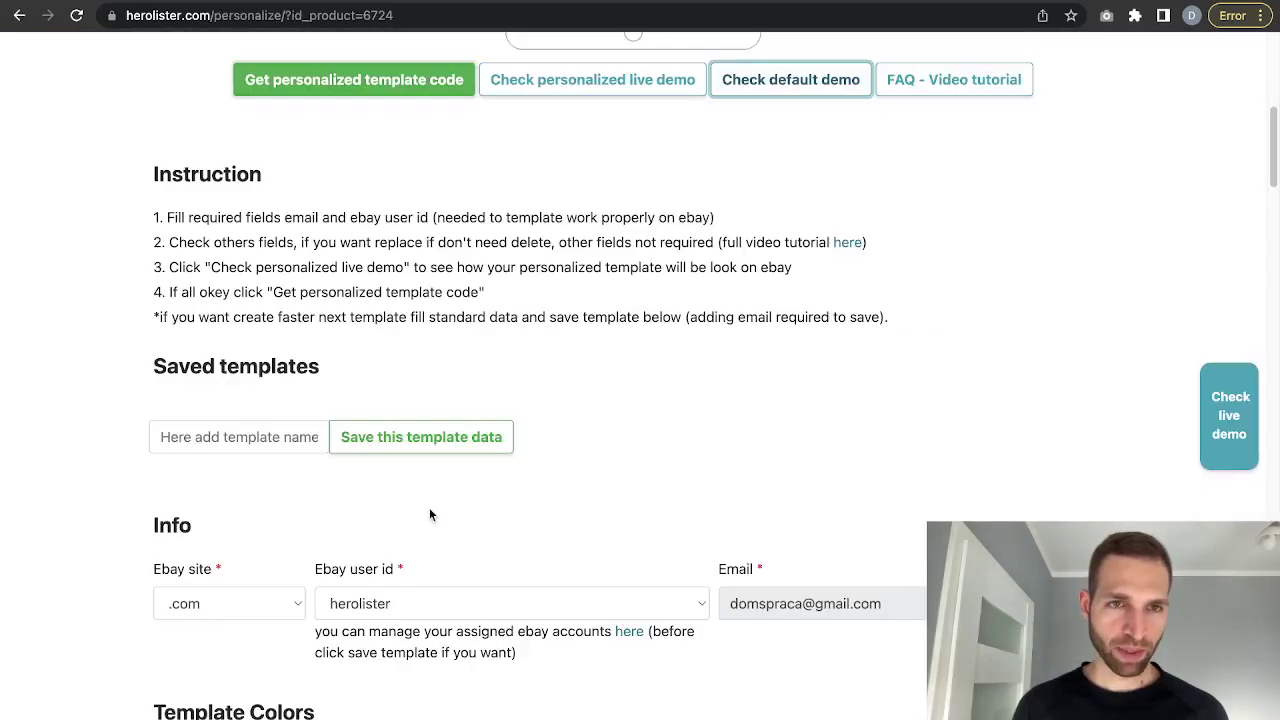
# In the Header section, enter Herolister as the shop name text in place of a logo
pyautogui.scroll(-7, 430, 515)
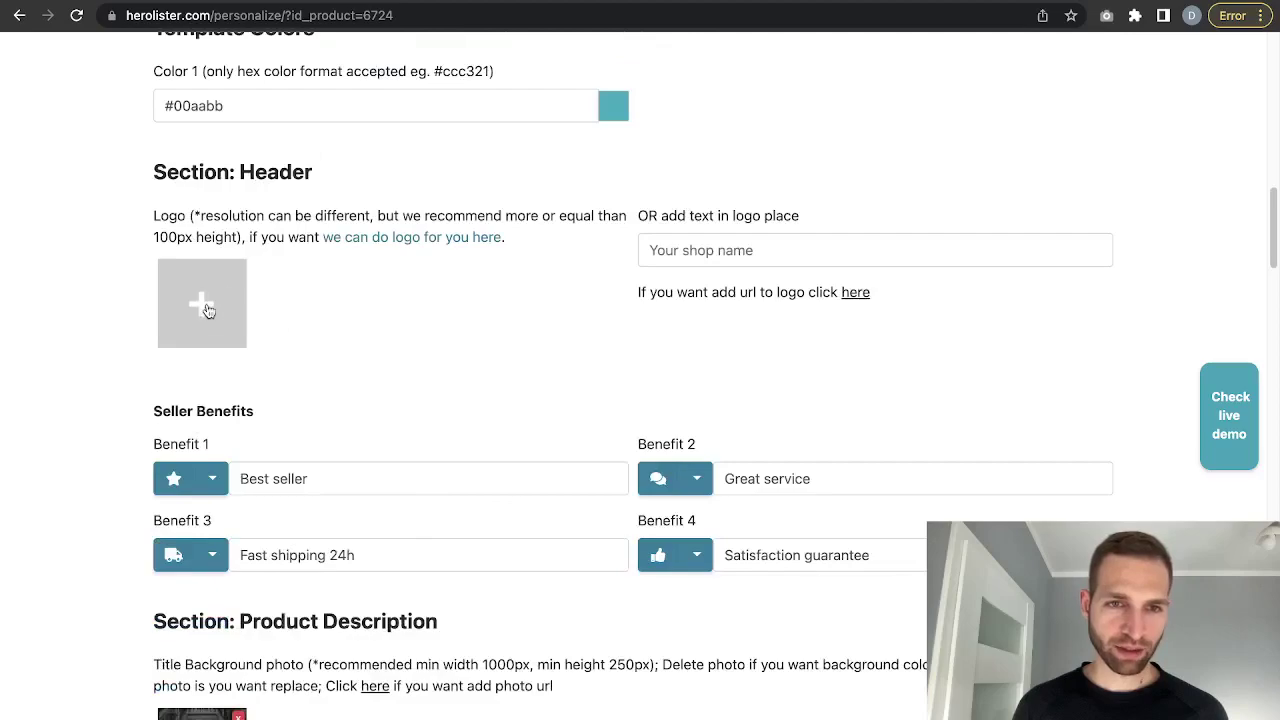
pyautogui.click(730, 255)
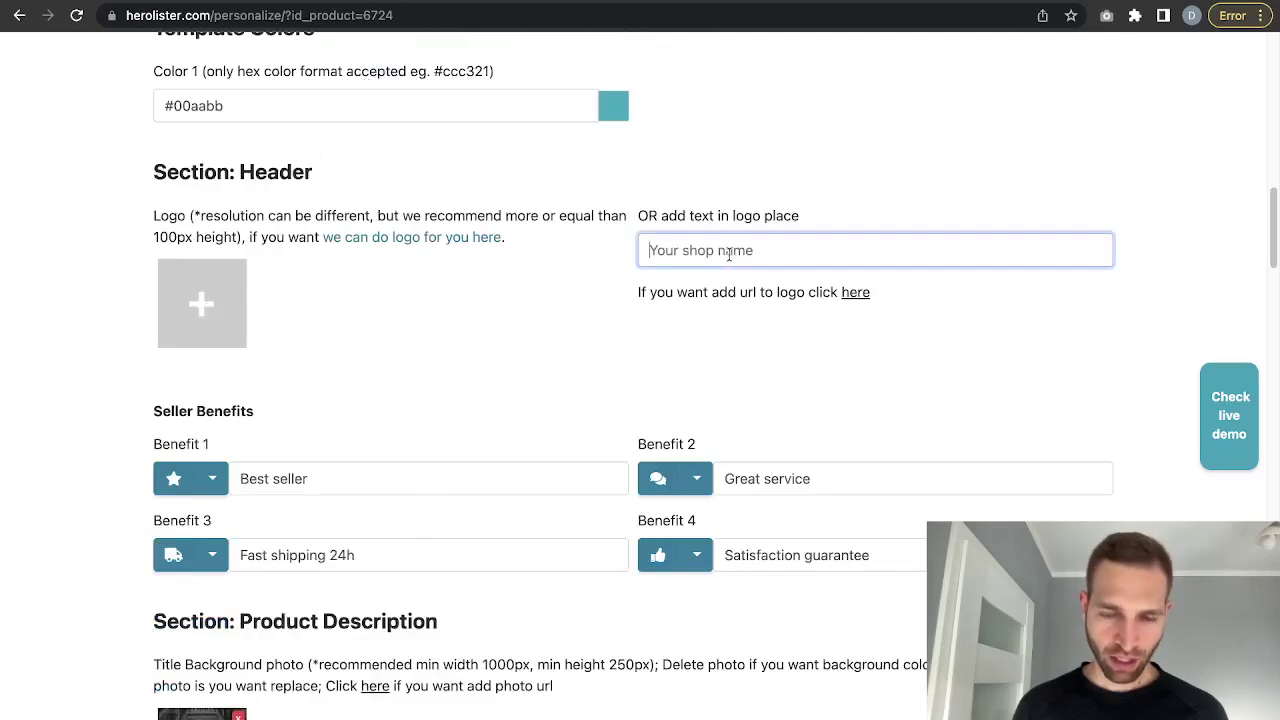
pyautogui.write('Herolister')
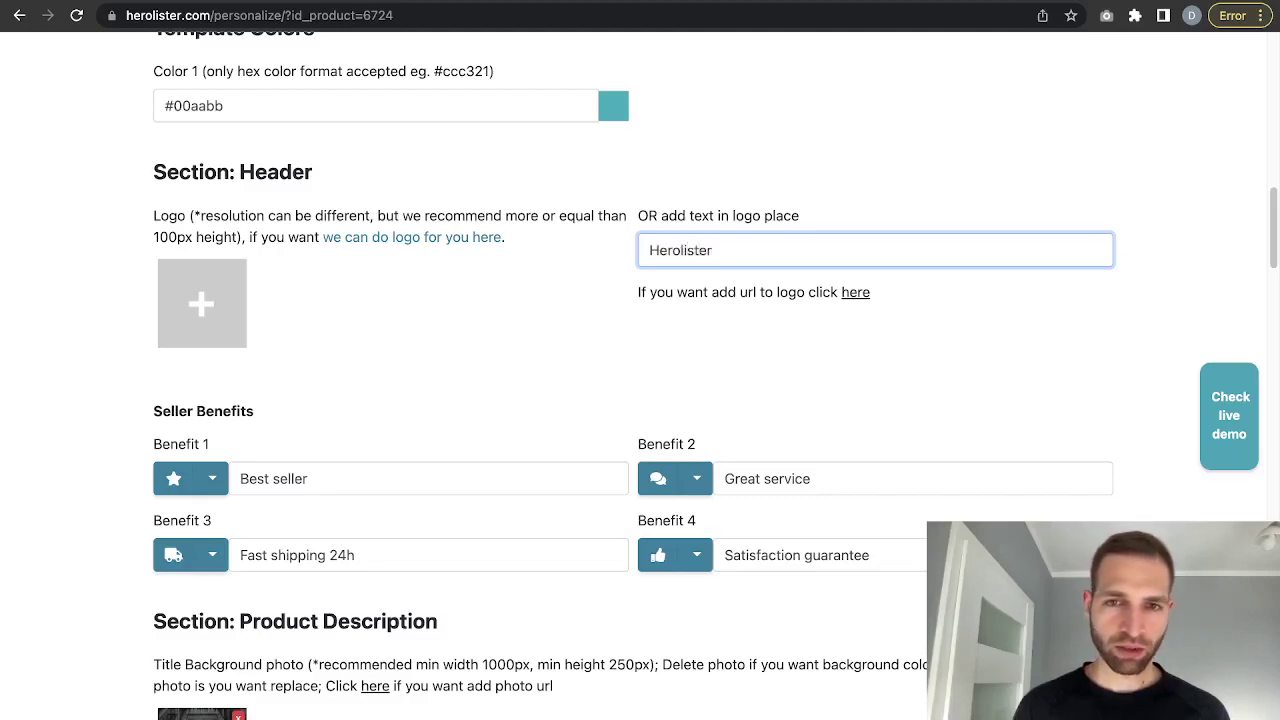
pyautogui.click(640, 357)
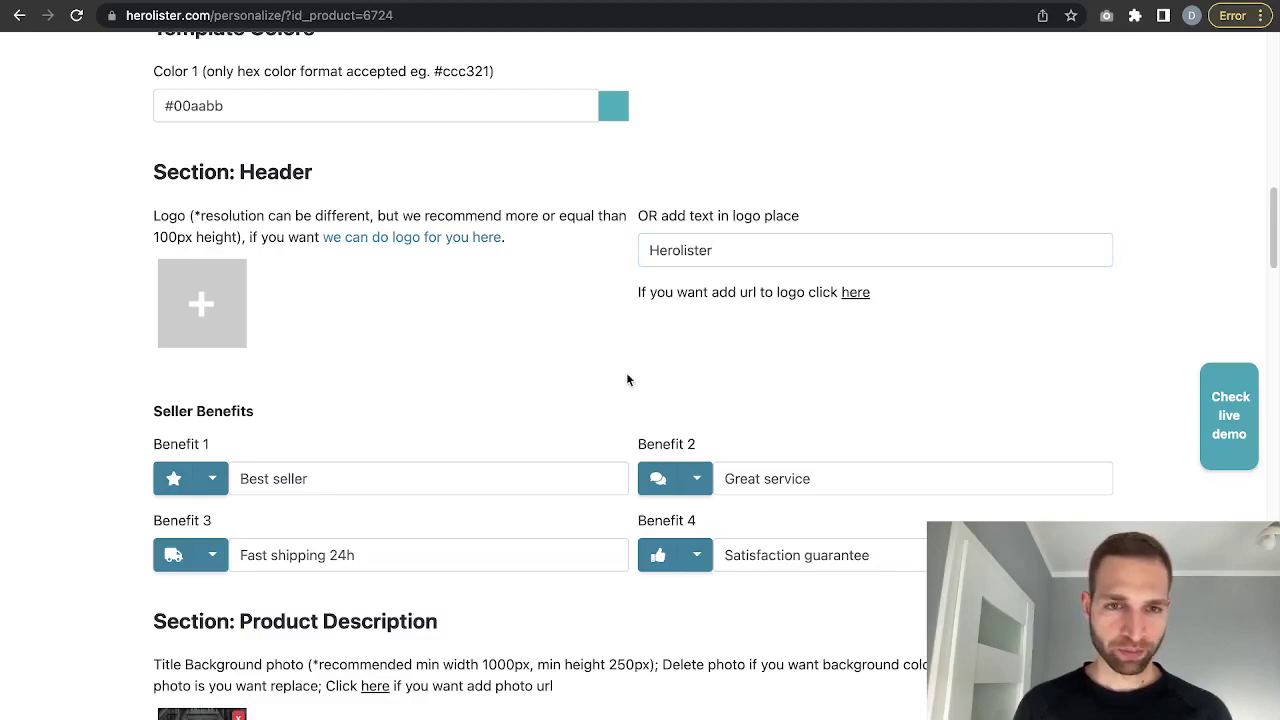
# Examine the icon choices and text fields of the Seller Benefits and compare them with the default demo's header
pyautogui.scroll(-2, 627, 379)
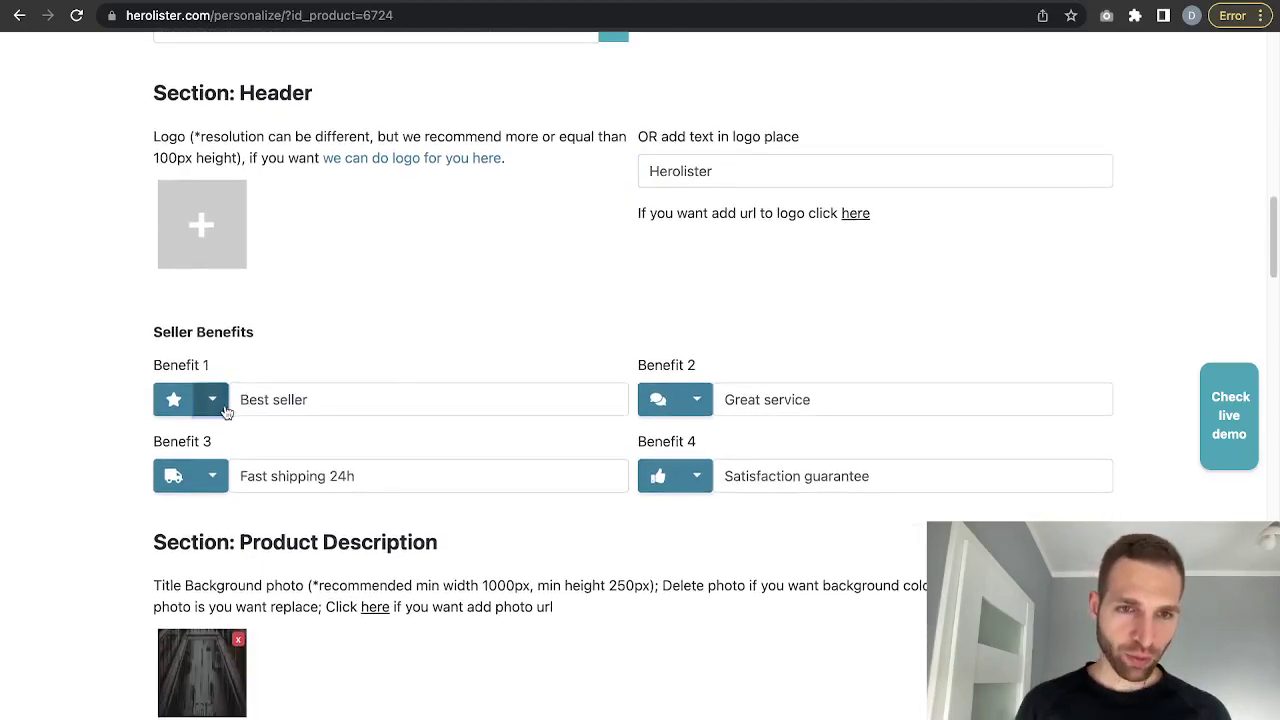
pyautogui.click(216, 401)
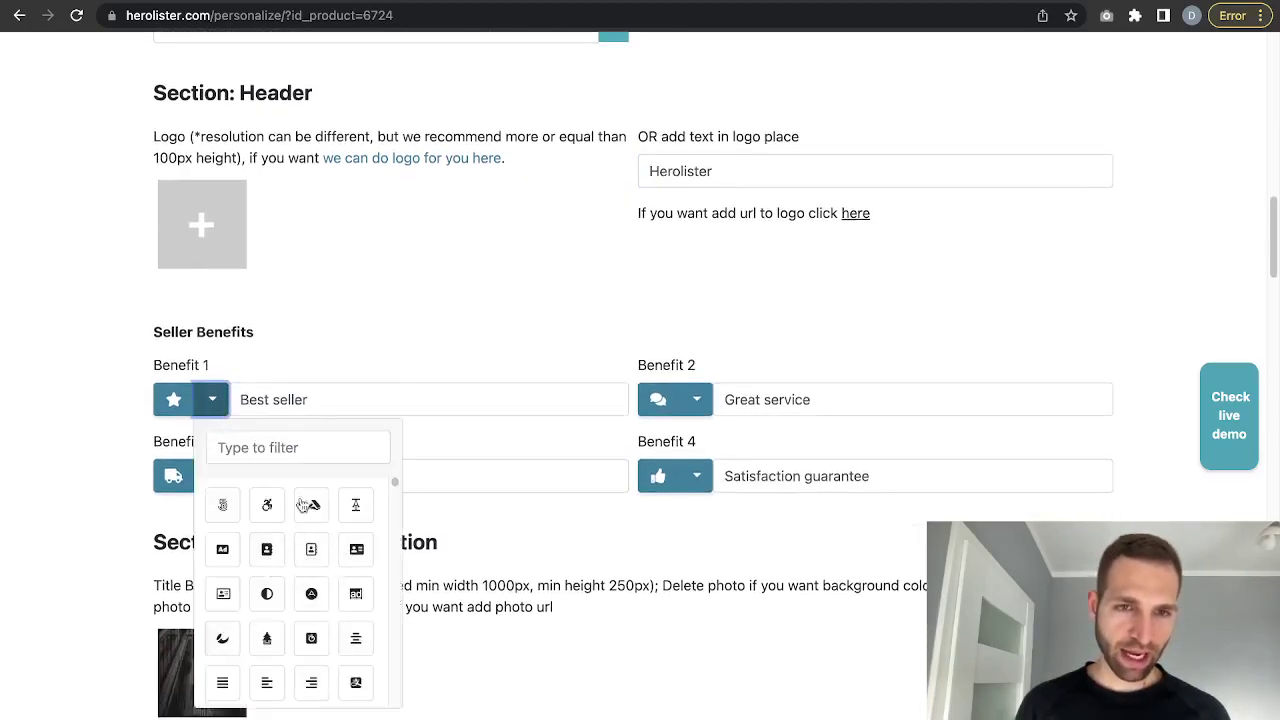
pyautogui.click(326, 403)
pyautogui.click(836, 399)
pyautogui.click(594, 462)
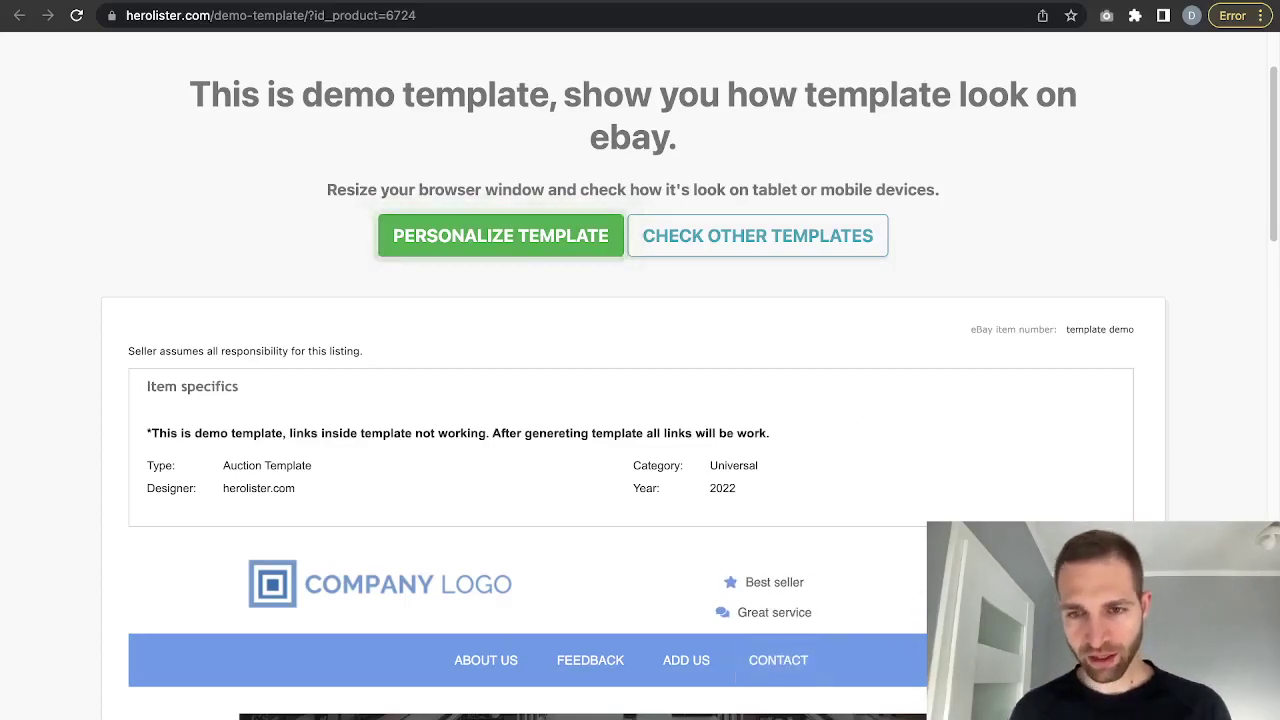
pyautogui.scroll(1, 836, 576)
pyautogui.scroll(-3, 849, 528)
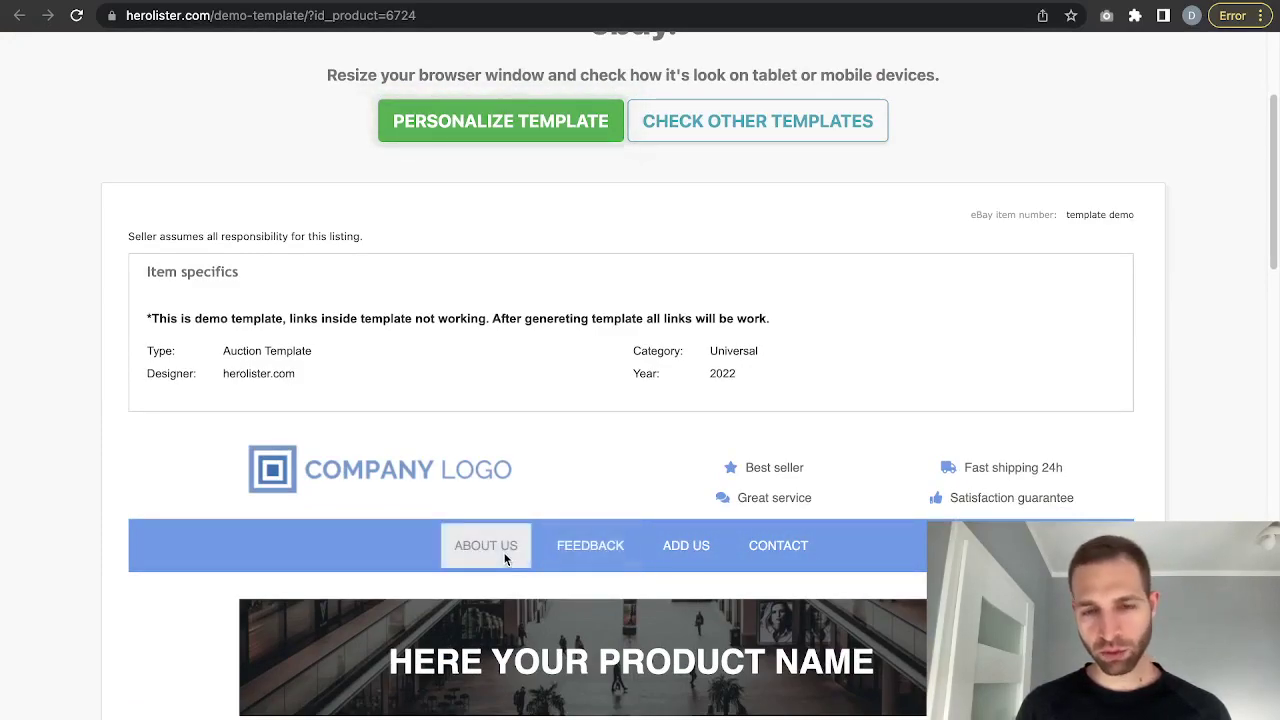
pyautogui.click(470, 122)
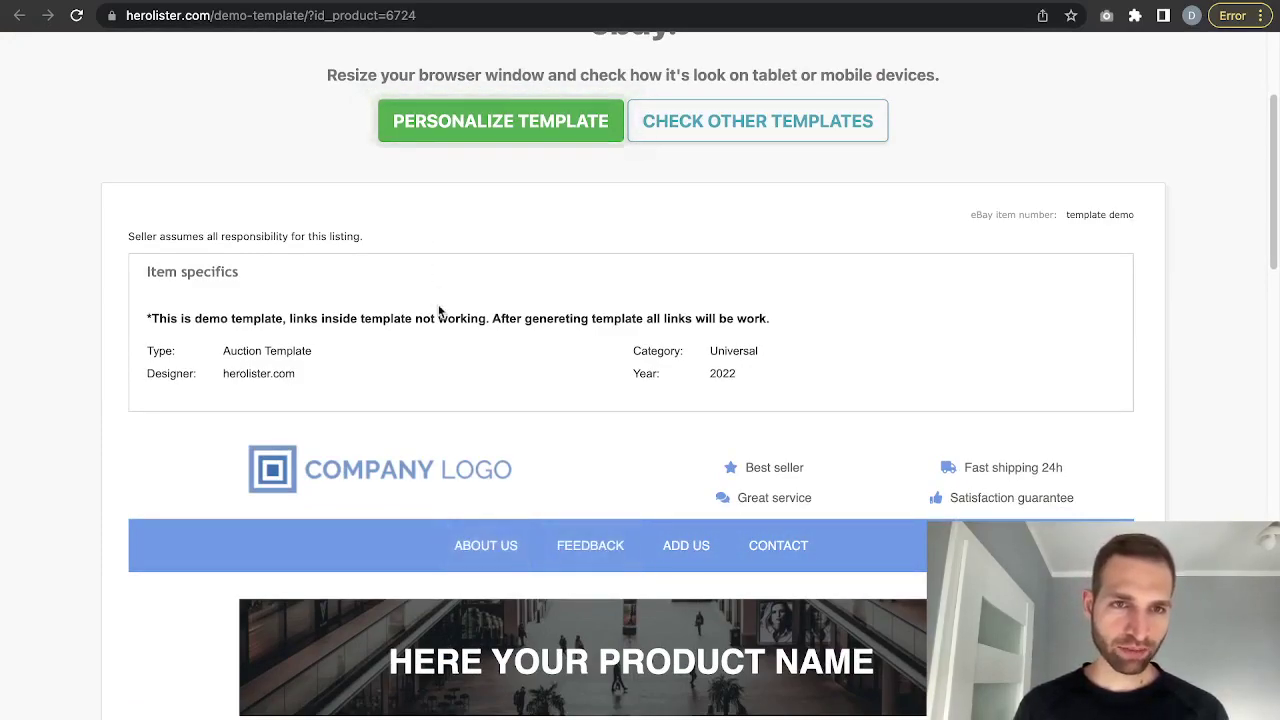
pyautogui.scroll(-2, 492, 520)
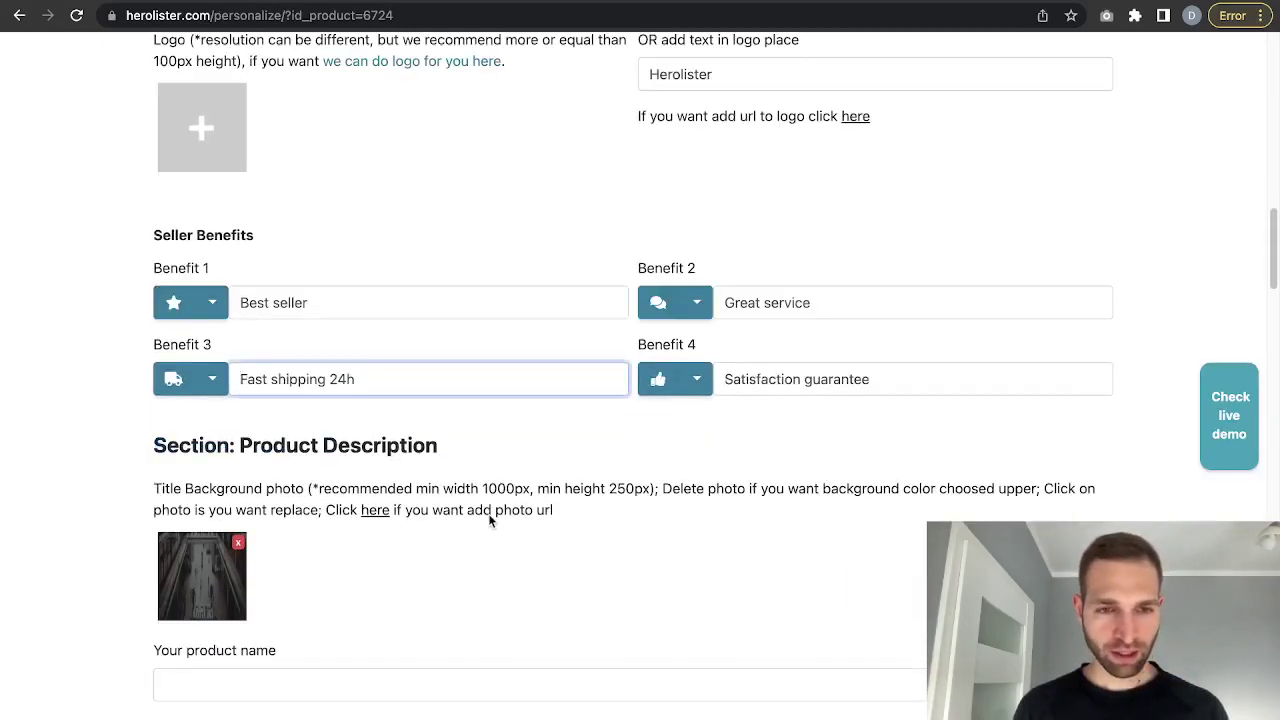
# Examine the Product Description section's title background photo, its recommended minimum size and its place in the default demo
pyautogui.scroll(-1, 481, 520)
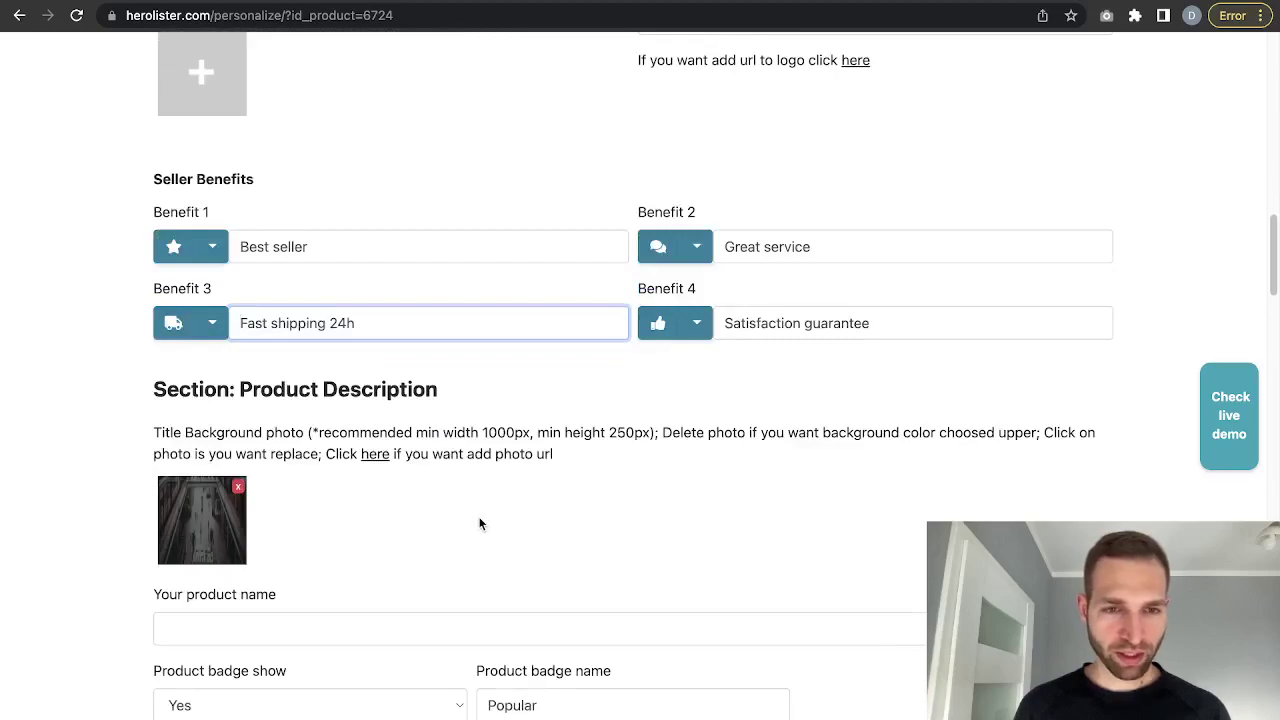
pyautogui.scroll(-1, 479, 523)
pyautogui.scroll(-1, 470, 500)
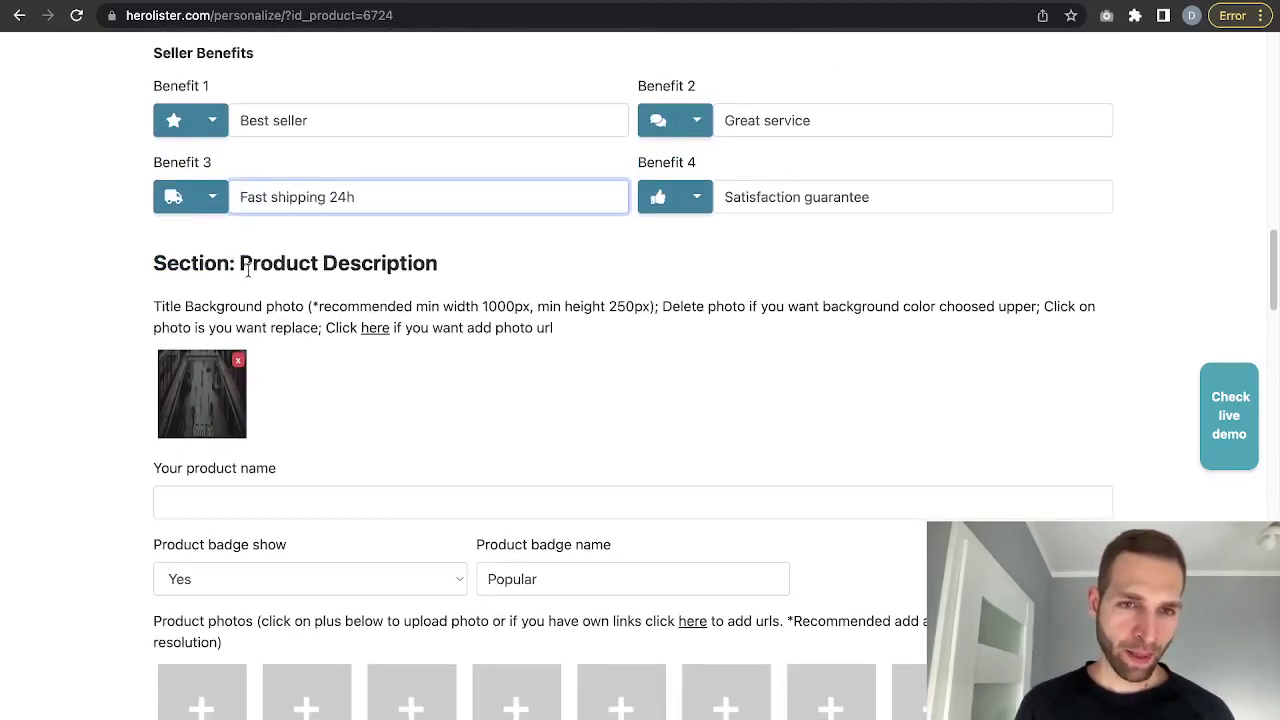
pyautogui.scroll(-1, 381, 447)
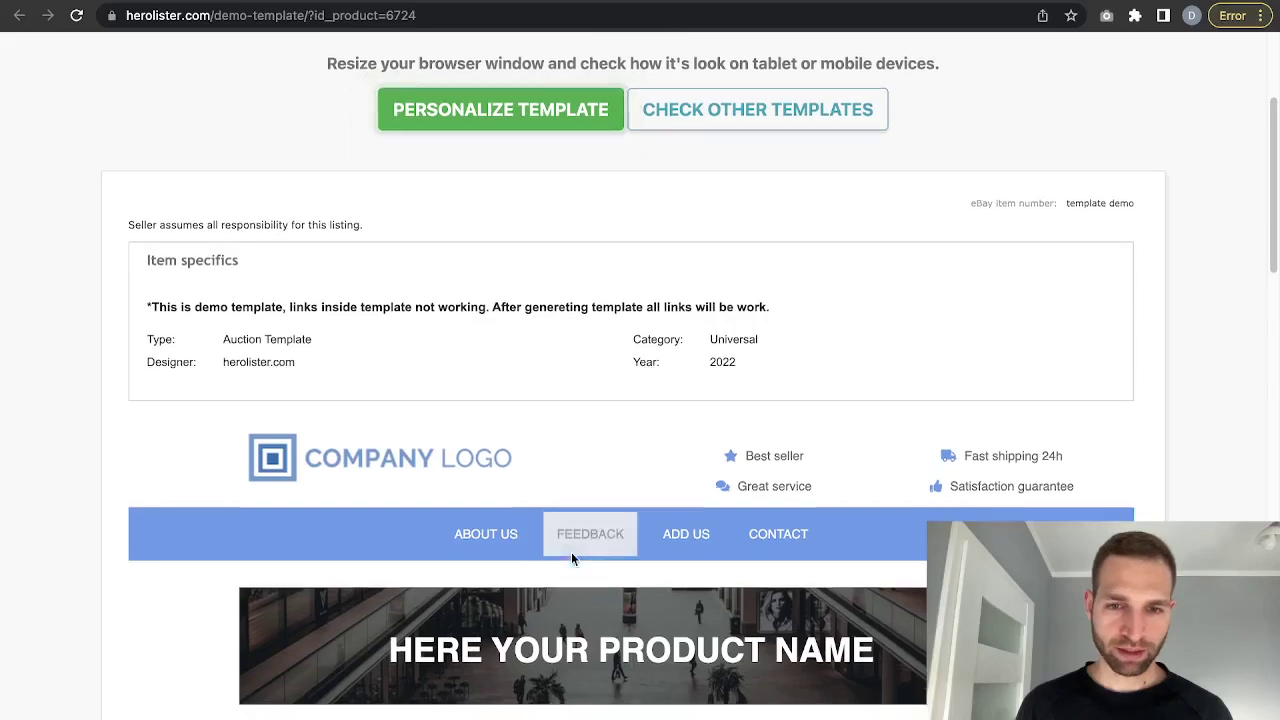
pyautogui.scroll(-1, 600, 556)
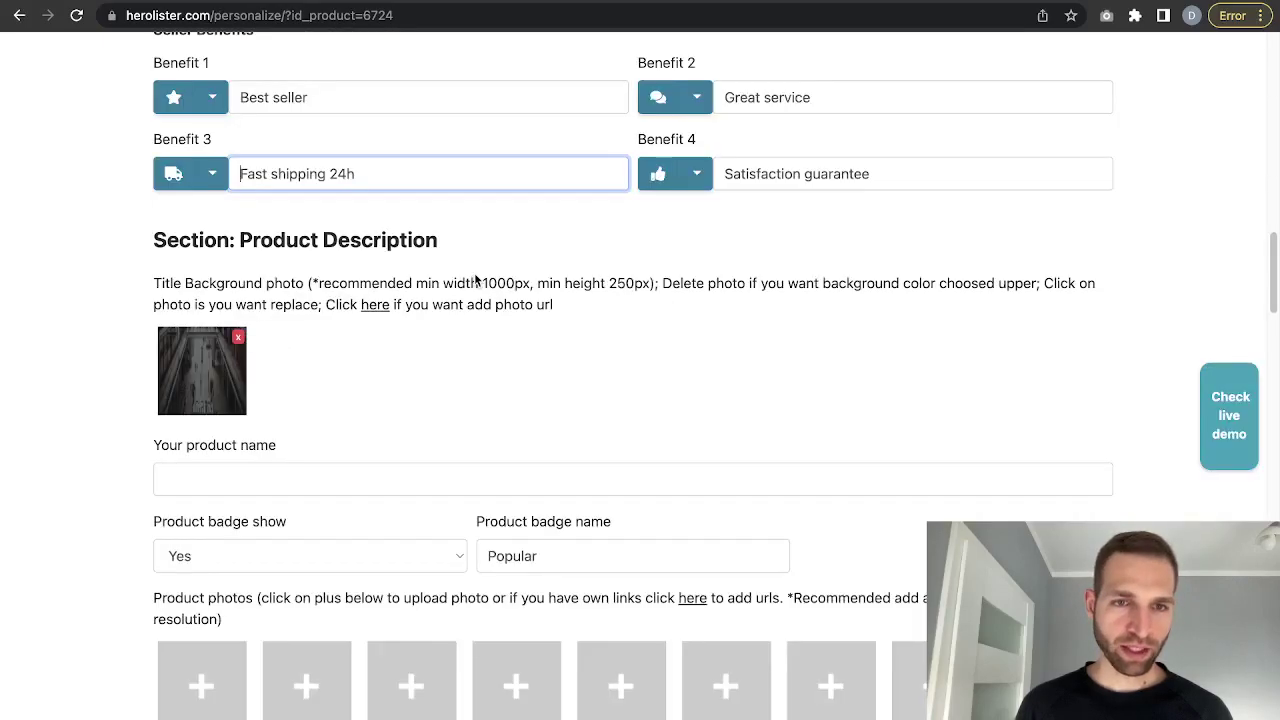
pyautogui.scroll(-1, 458, 375)
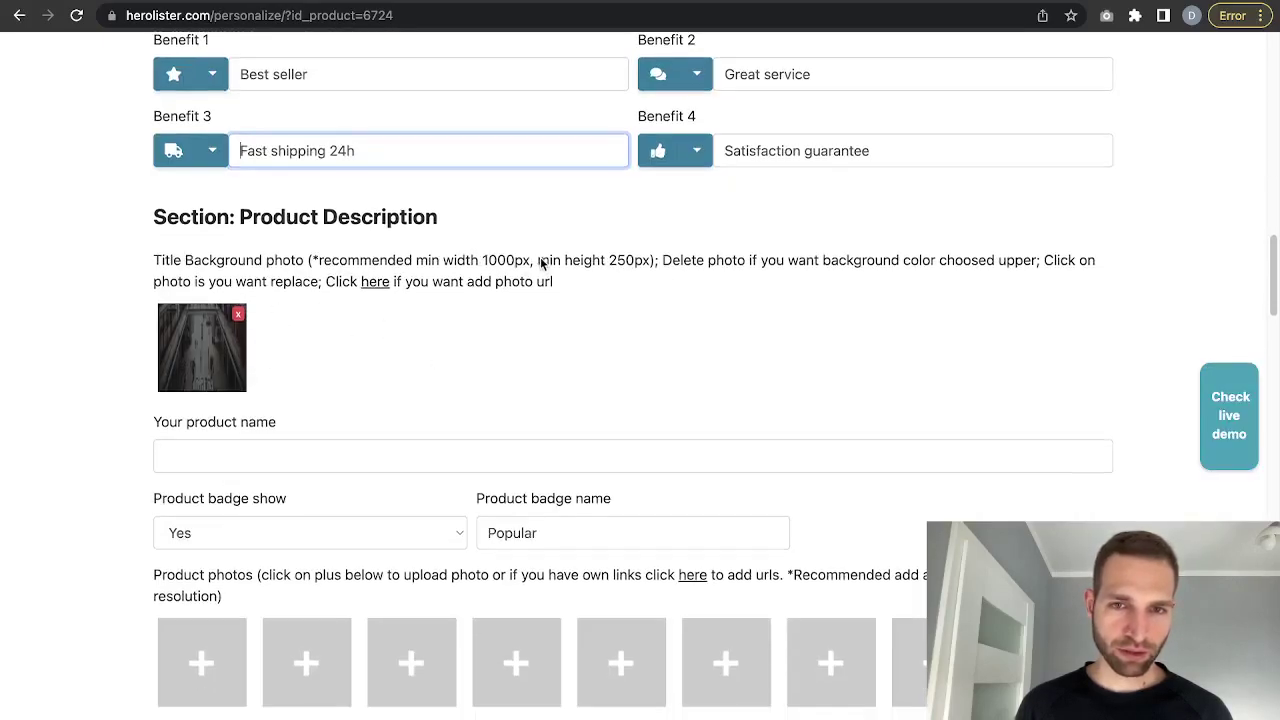
pyautogui.moveTo(481, 260); pyautogui.dragTo(648, 262)
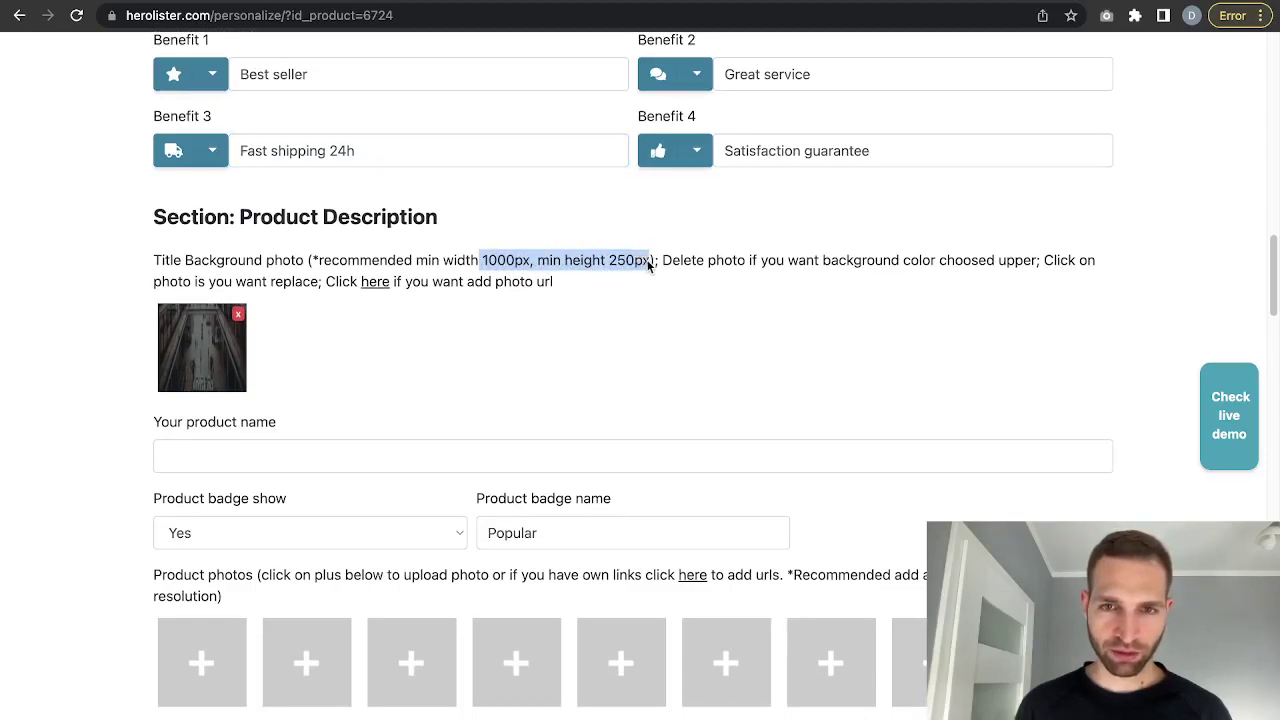
pyautogui.click(533, 347)
pyautogui.scroll(-2, 480, 410)
# Set the product name to "Bag for woman" in the Product Description section
pyautogui.click(395, 401)
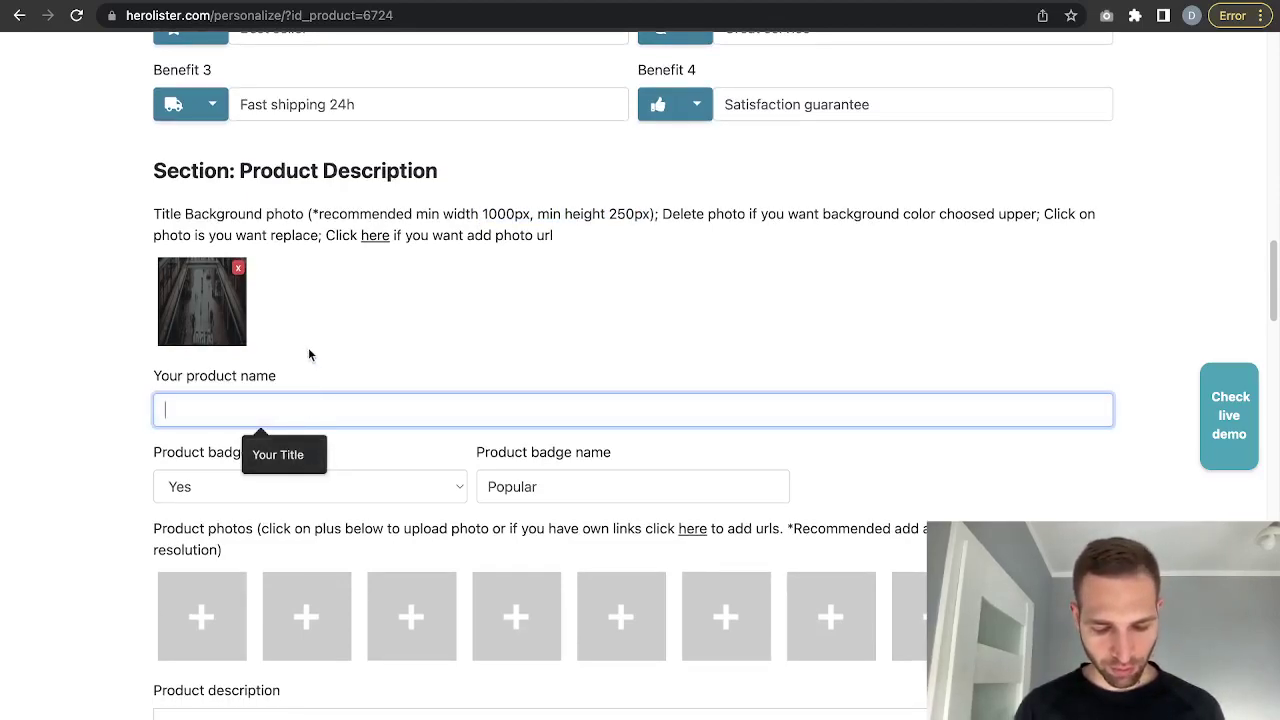
pyautogui.write('B')
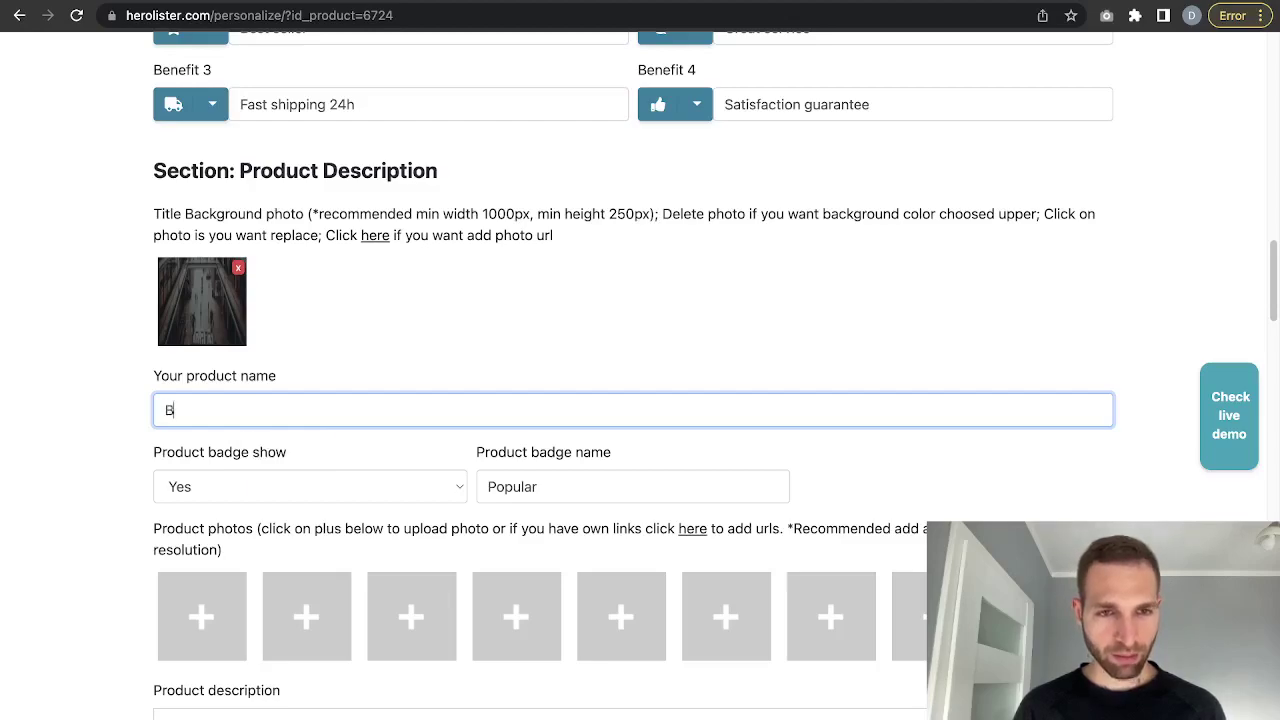
pyautogui.write('ag for woma')
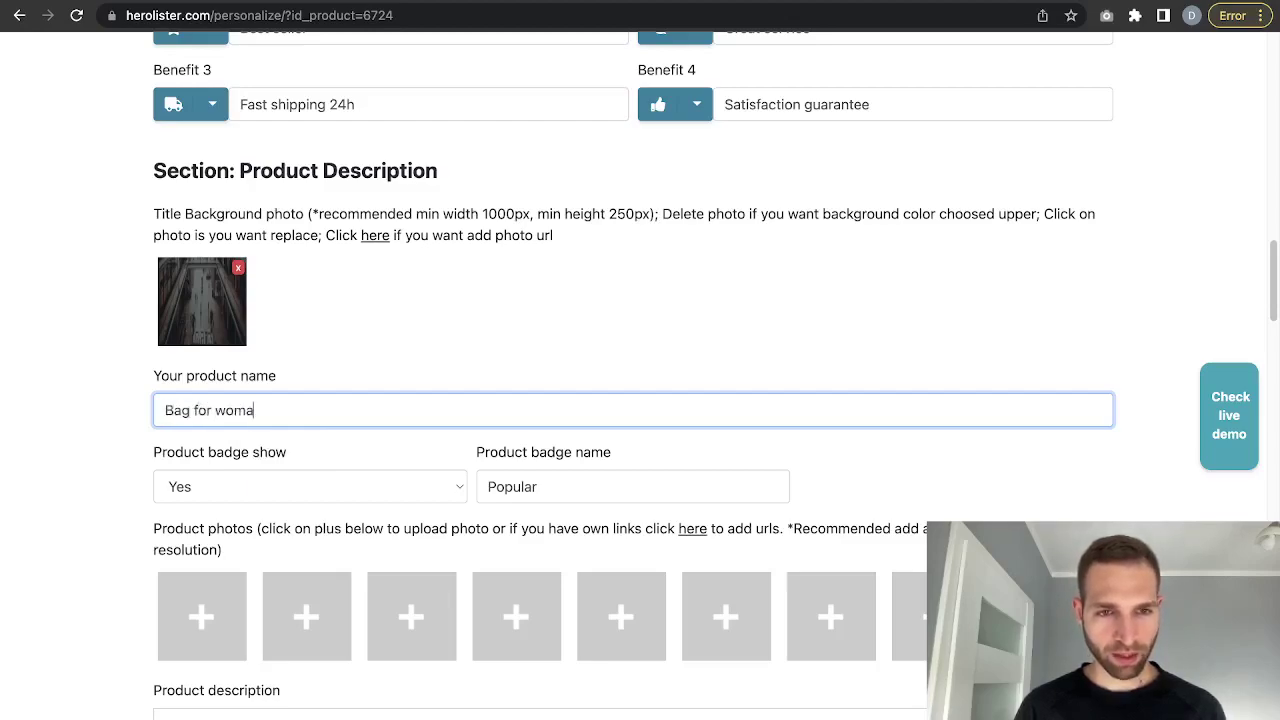
pyautogui.write('n')
# Review the product badge's display options and name, keeping Yes and Popular, and look over the header and product photo fields
pyautogui.scroll(-3, 200, 246)
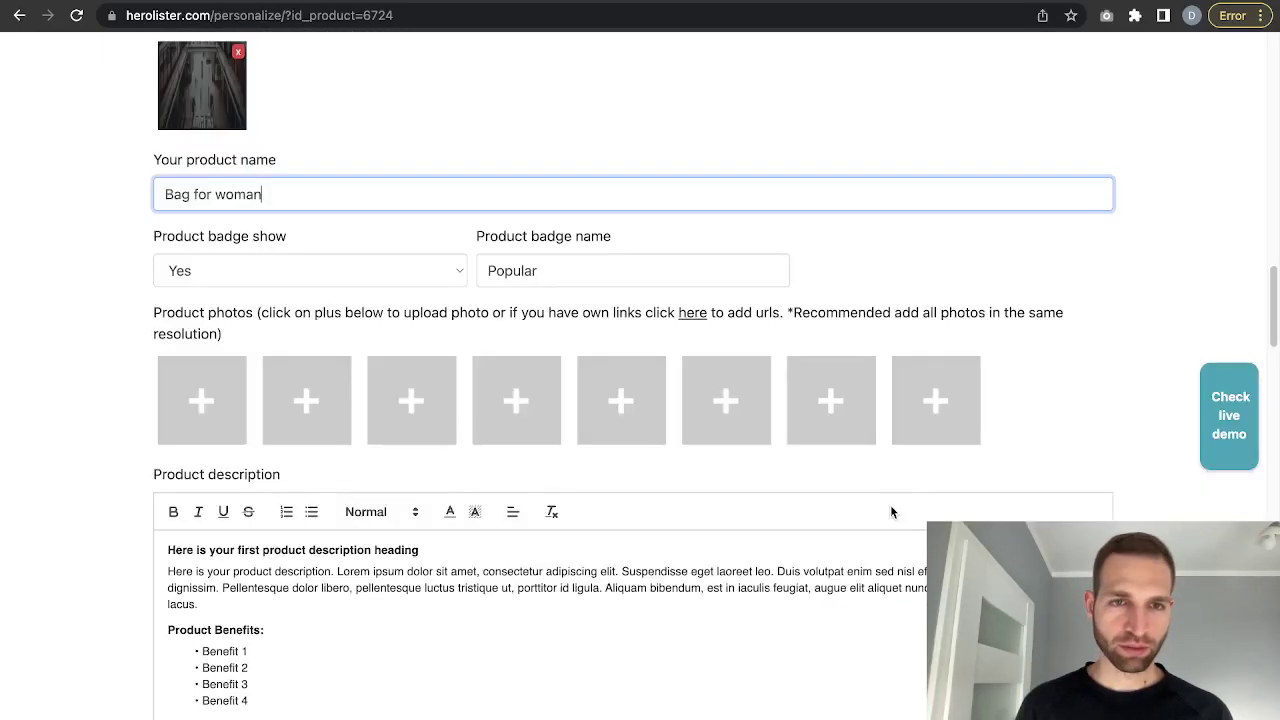
pyautogui.click(435, 274)
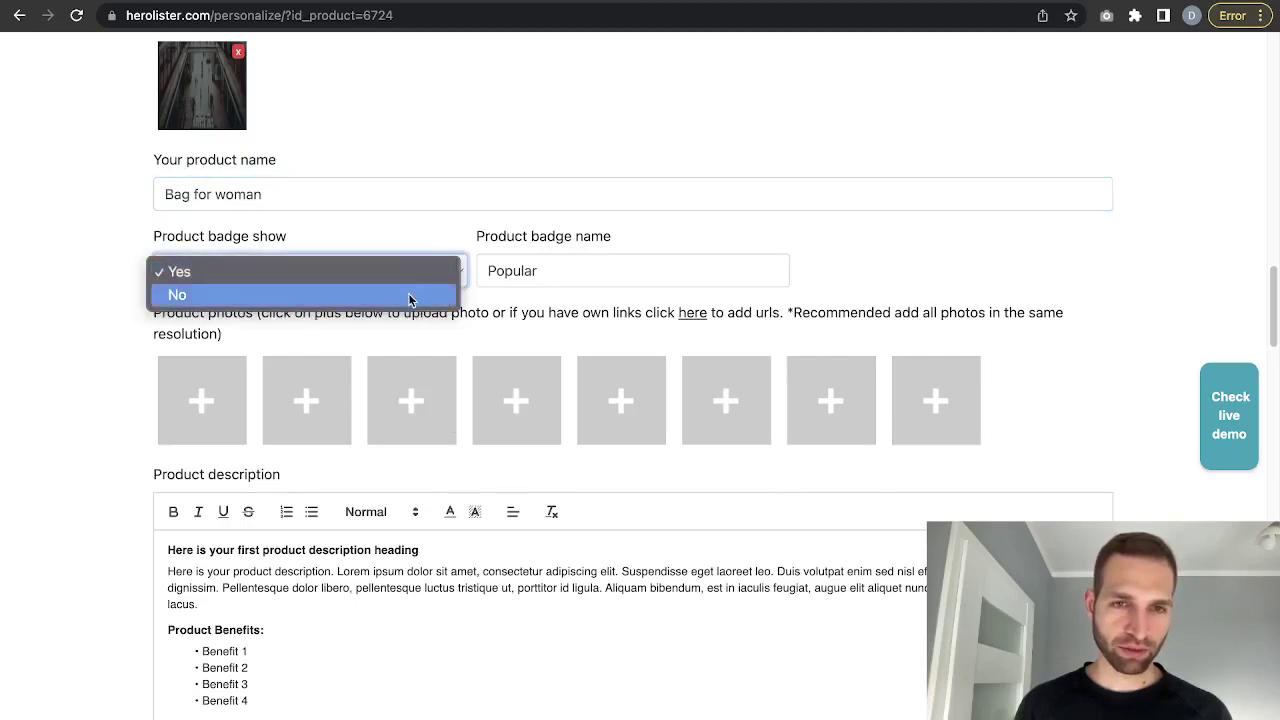
pyautogui.click(429, 255)
pyautogui.doubleClick(533, 264)
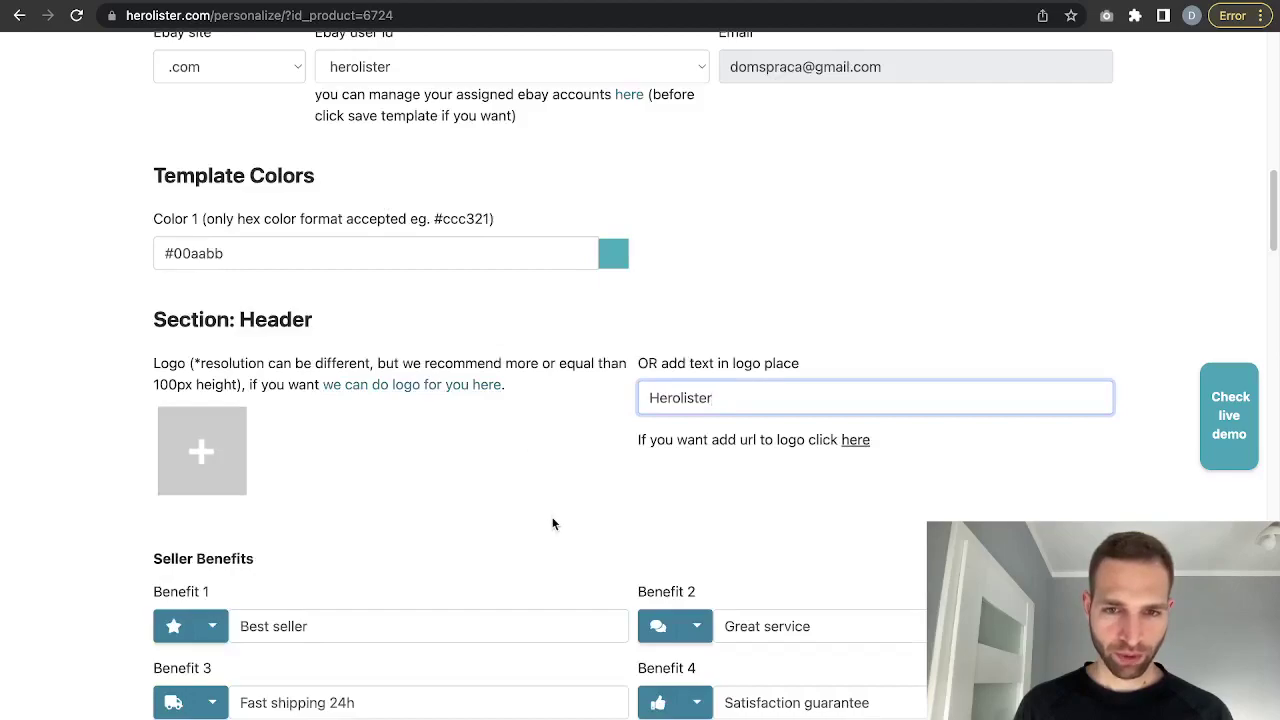
pyautogui.scroll(-2, 551, 521)
pyautogui.scroll(-7, 551, 521)
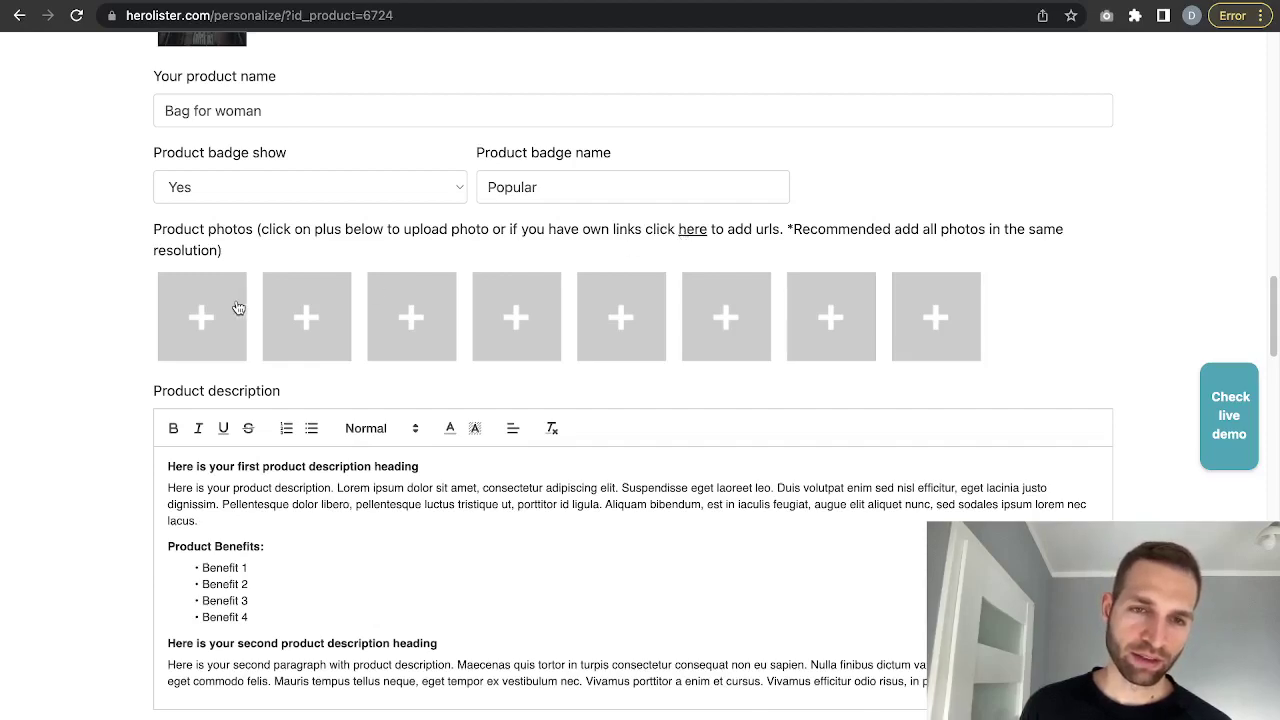
# Examine the URL fields for product photos 1 to 8 and compare the photo section with the default demo's gallery
pyautogui.click(691, 240)
pyautogui.click(396, 313)
pyautogui.click(583, 314)
pyautogui.click(840, 307)
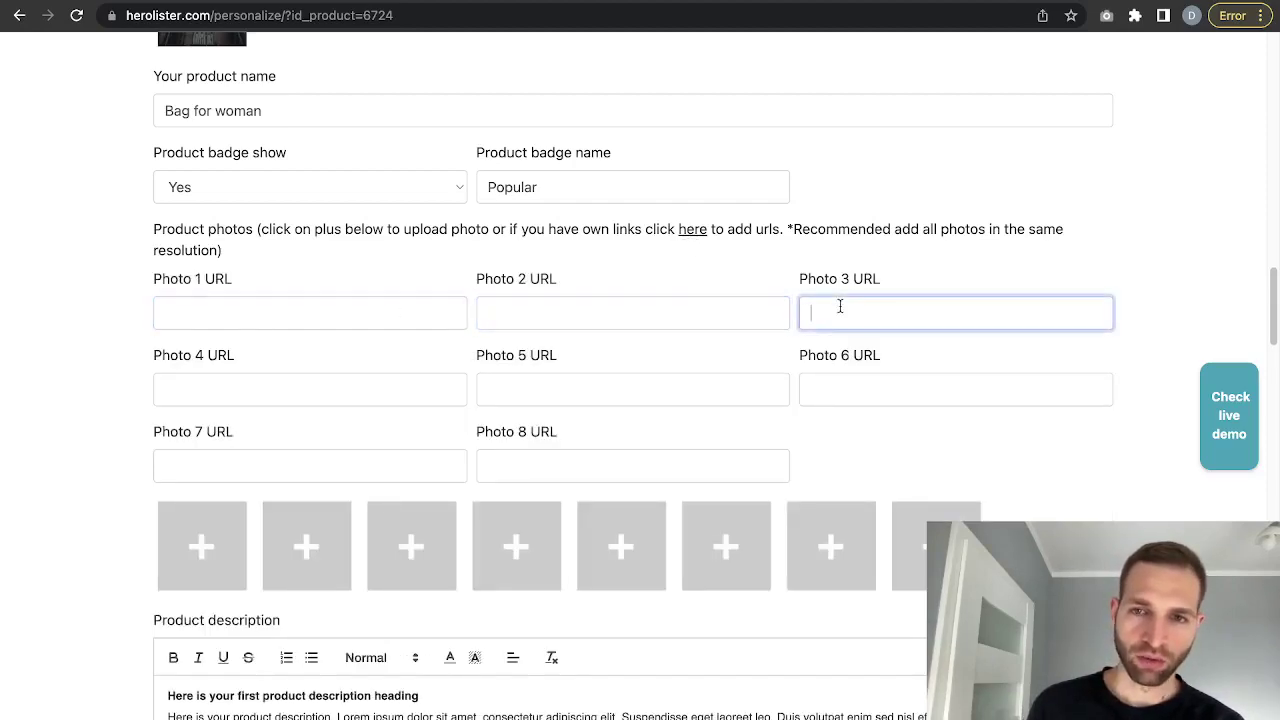
pyautogui.scroll(3, 445, 386)
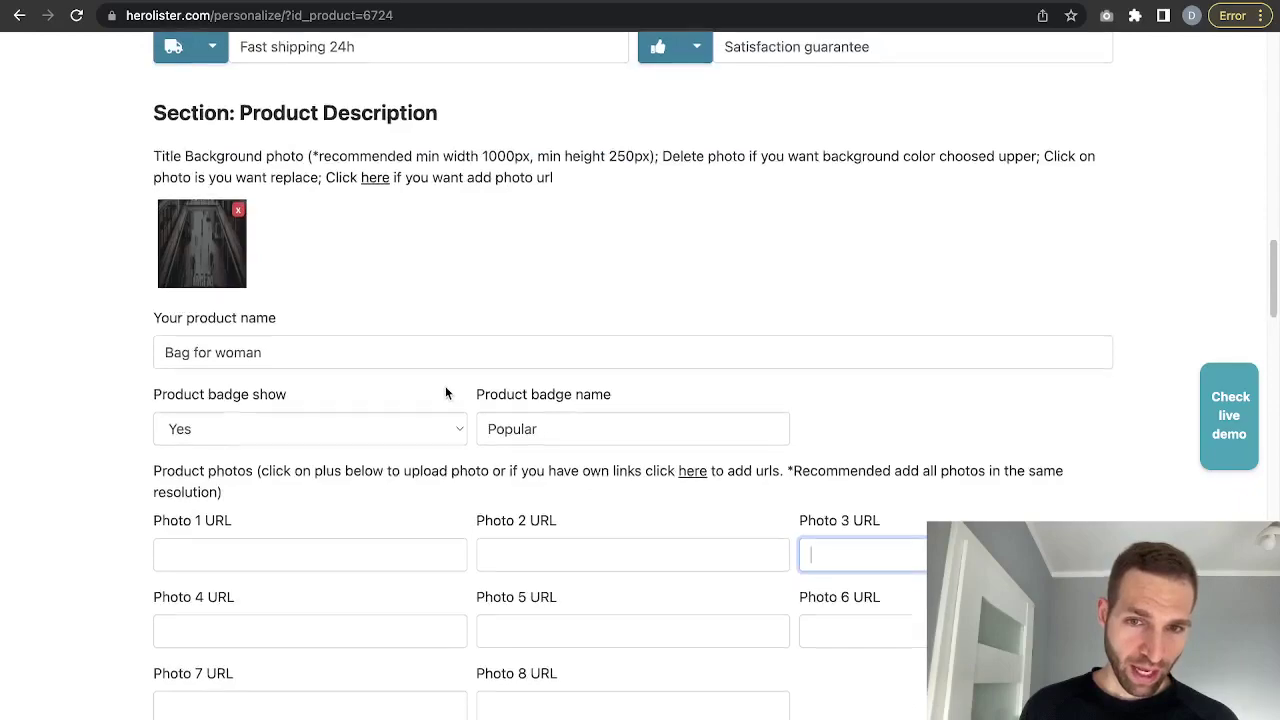
pyautogui.click(690, 405)
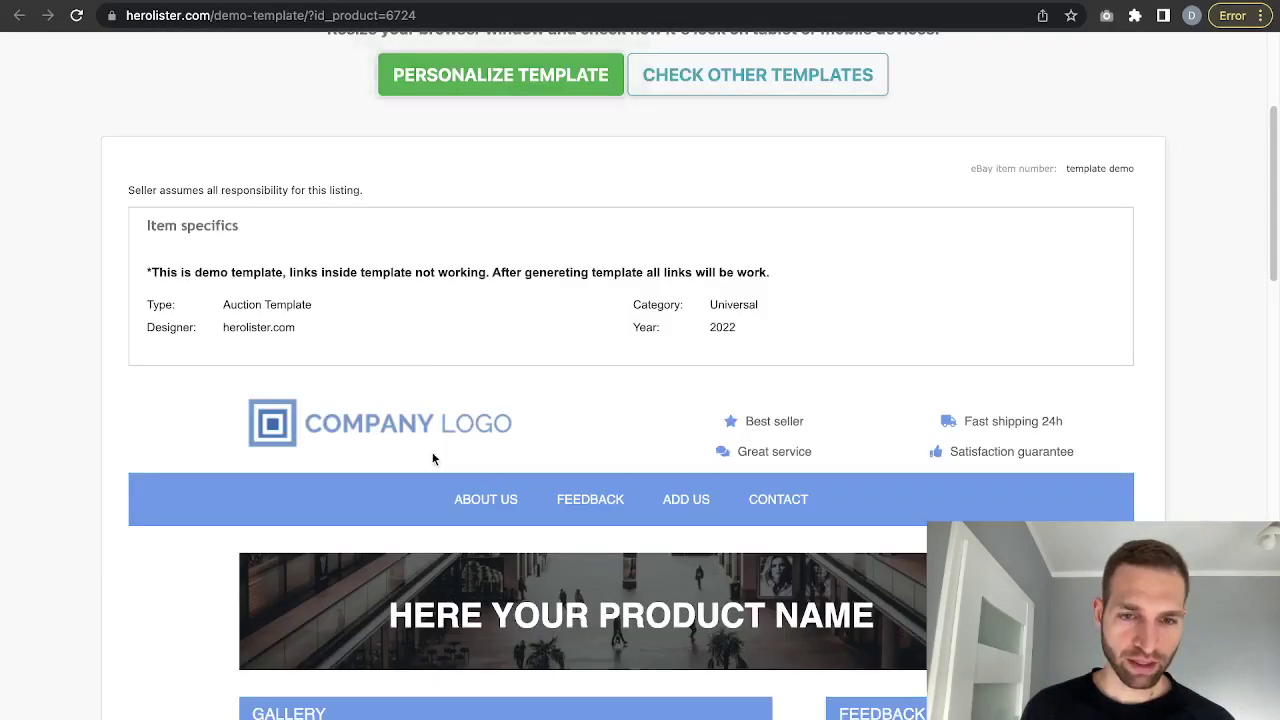
pyautogui.scroll(-9, 431, 460)
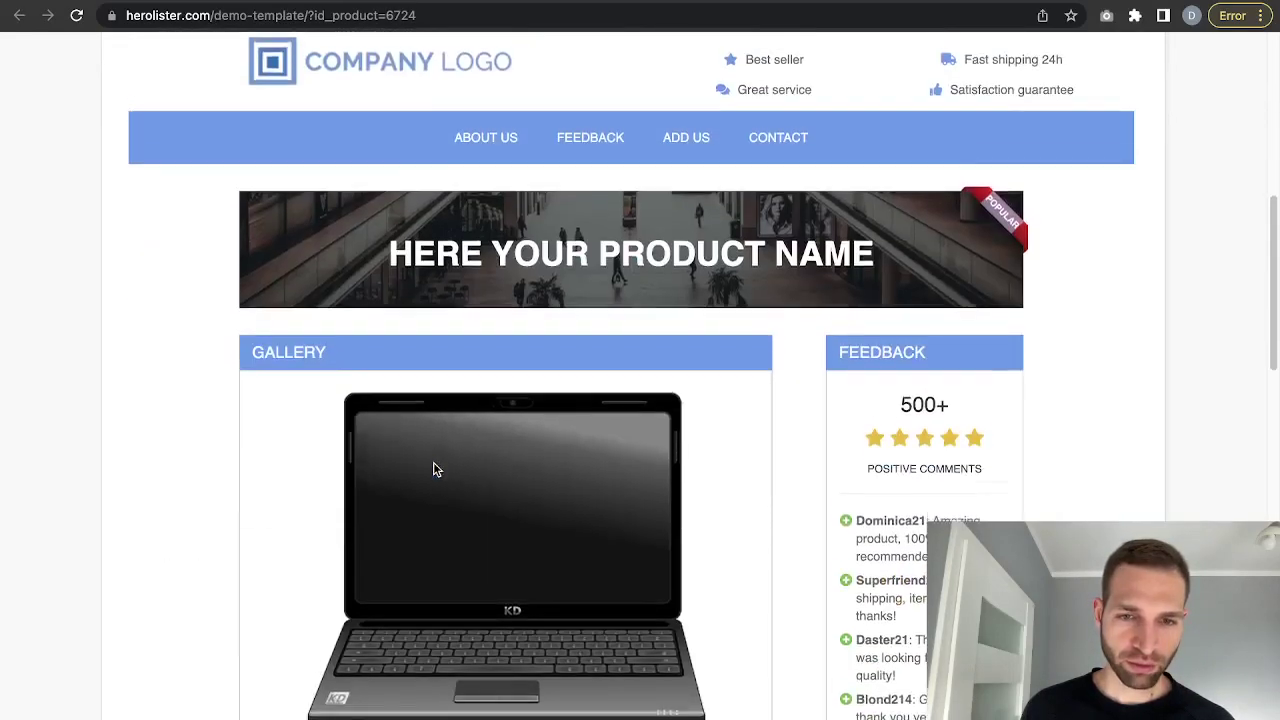
pyautogui.scroll(2, 437, 467)
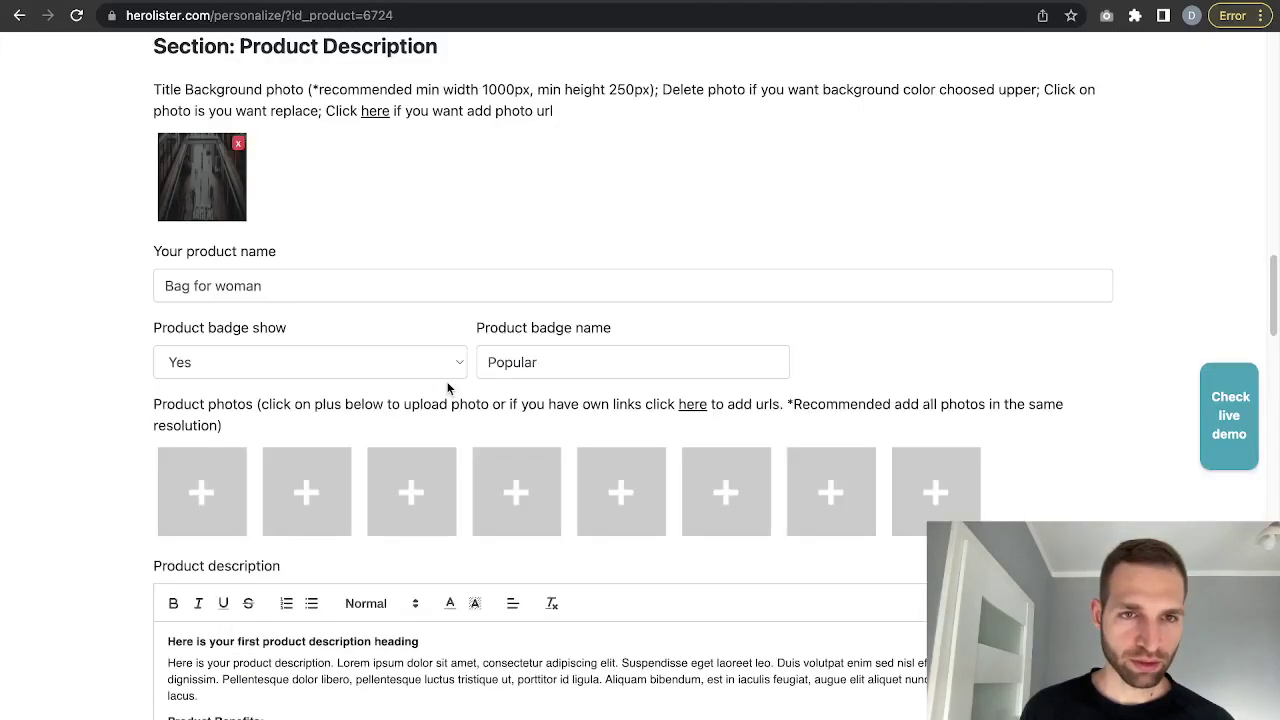
# Upload the luggage JPG from the Downloads folder into the first two product photo slots
pyautogui.scroll(-1, 446, 386)
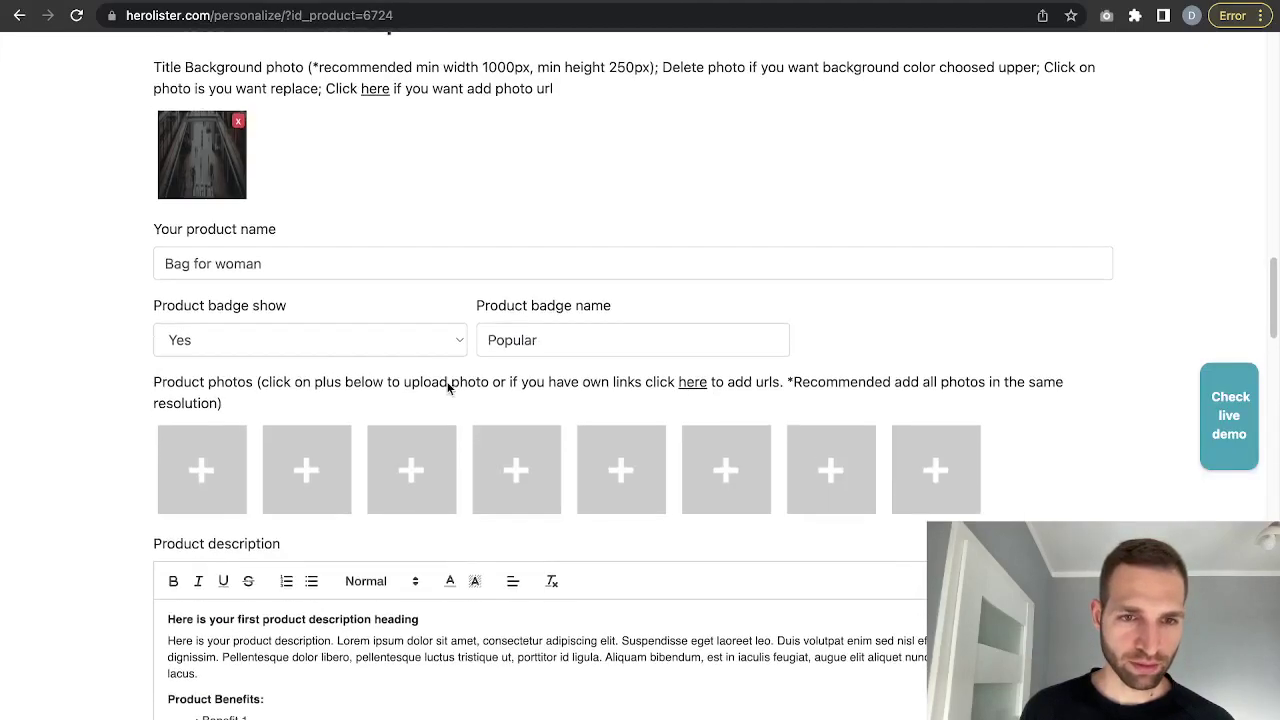
pyautogui.click(243, 443)
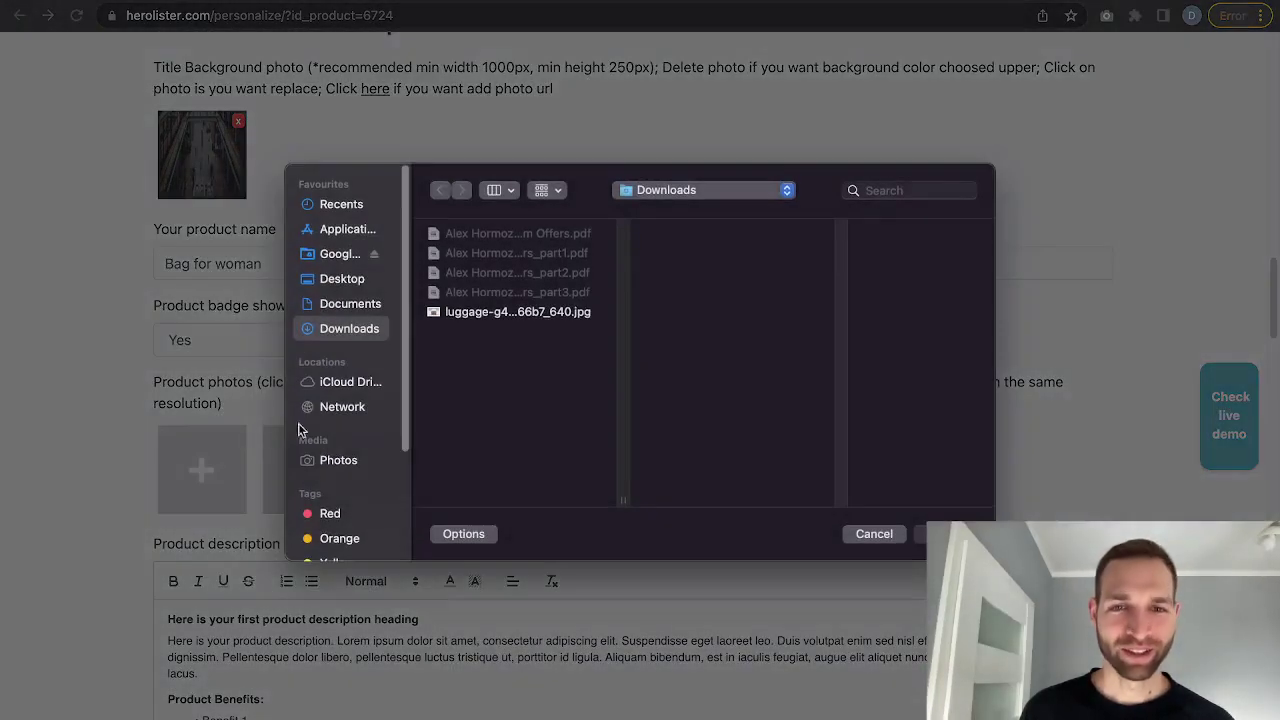
pyautogui.doubleClick(492, 312)
pyautogui.click(346, 463)
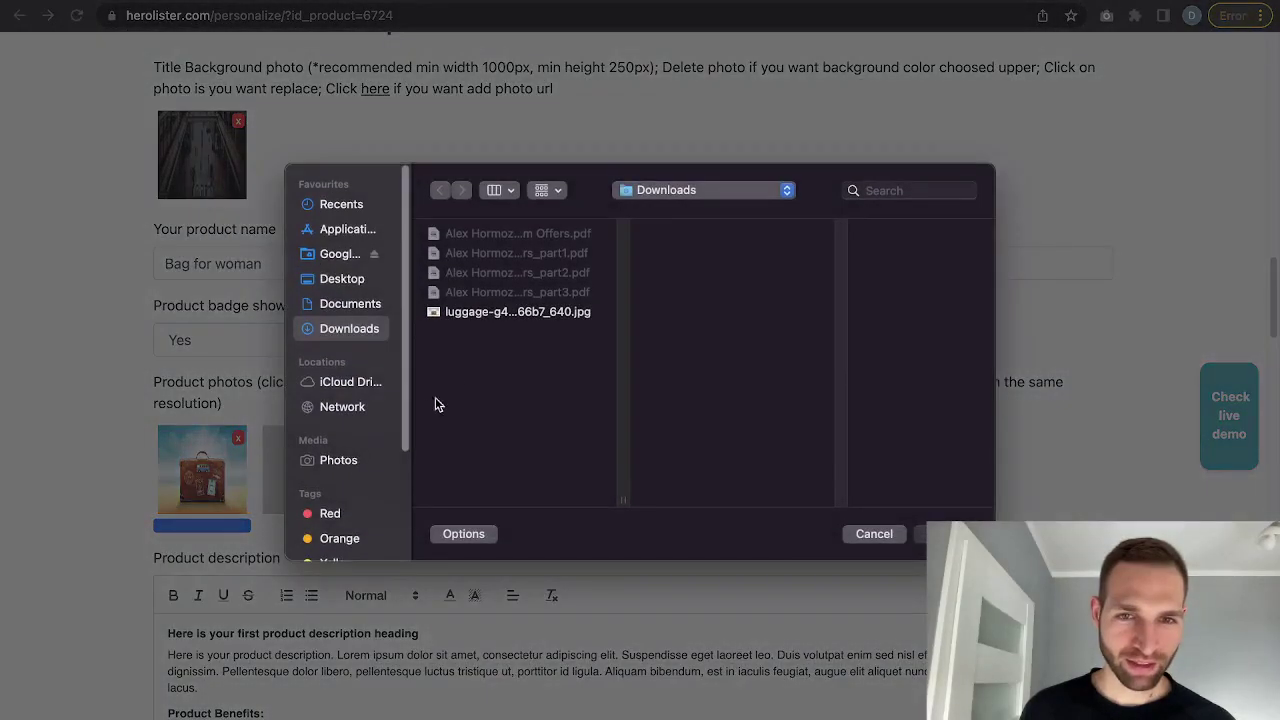
pyautogui.doubleClick(480, 312)
# Open the personalized live demo and examine its header text, seller benefits, product title, gallery photos and description
pyautogui.scroll(15, 475, 428)
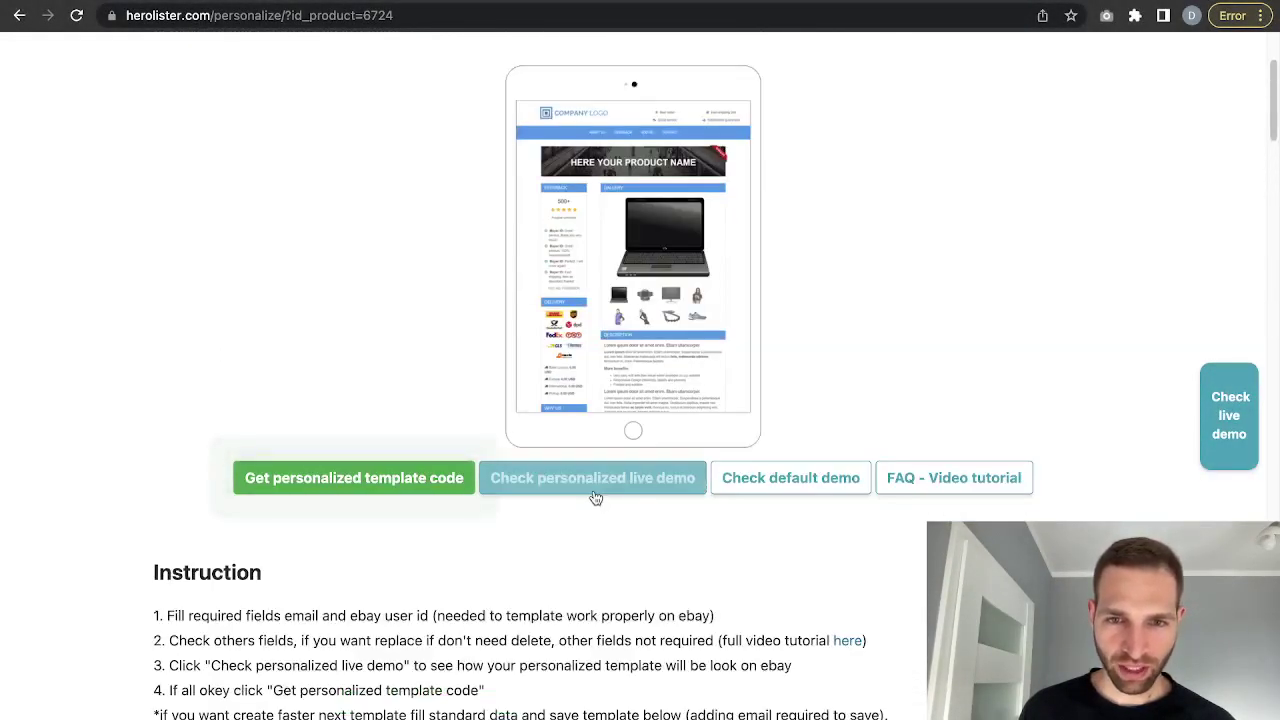
pyautogui.click(1231, 455)
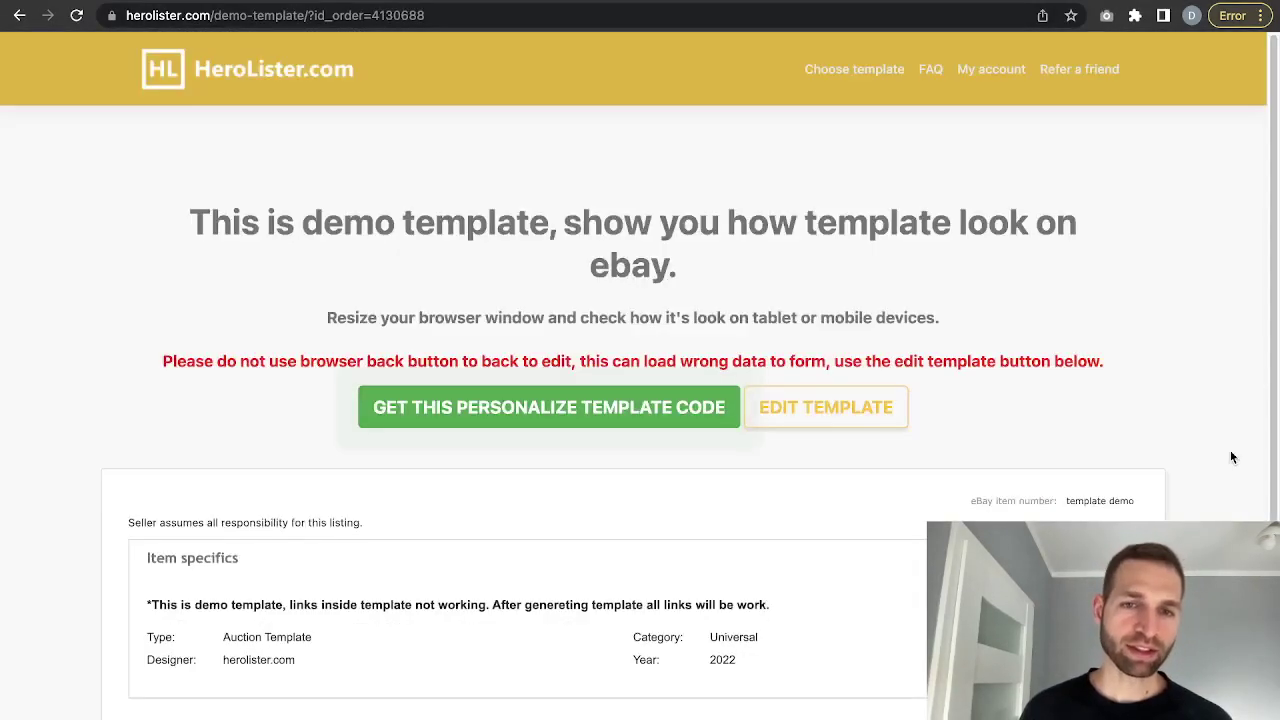
pyautogui.scroll(-8, 816, 448)
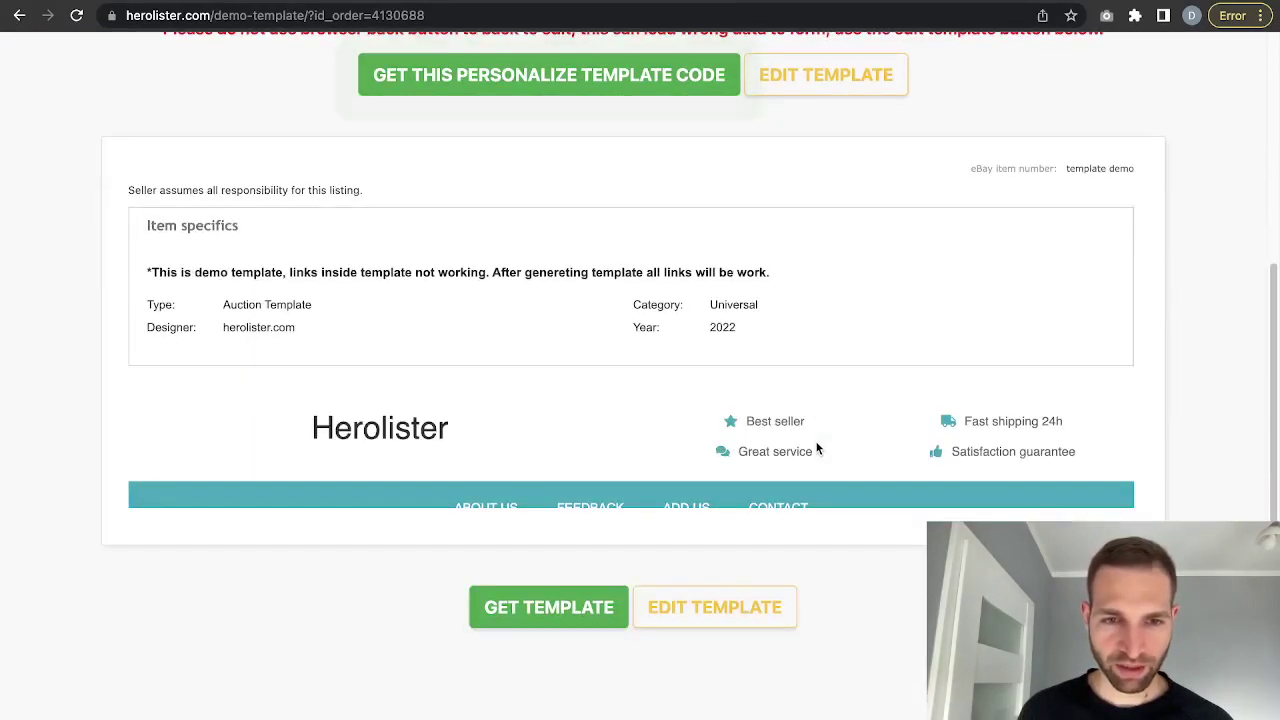
pyautogui.scroll(1, 843, 433)
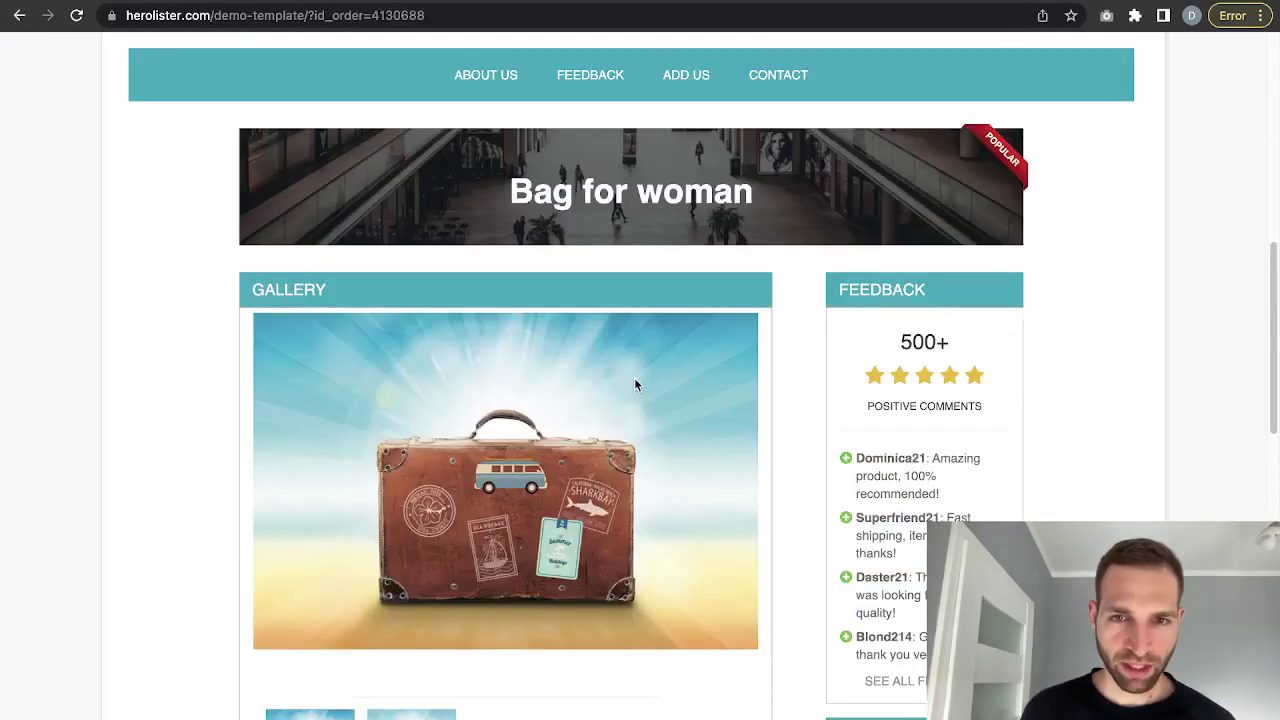
pyautogui.scroll(1, 634, 385)
pyautogui.scroll(-1, 634, 385)
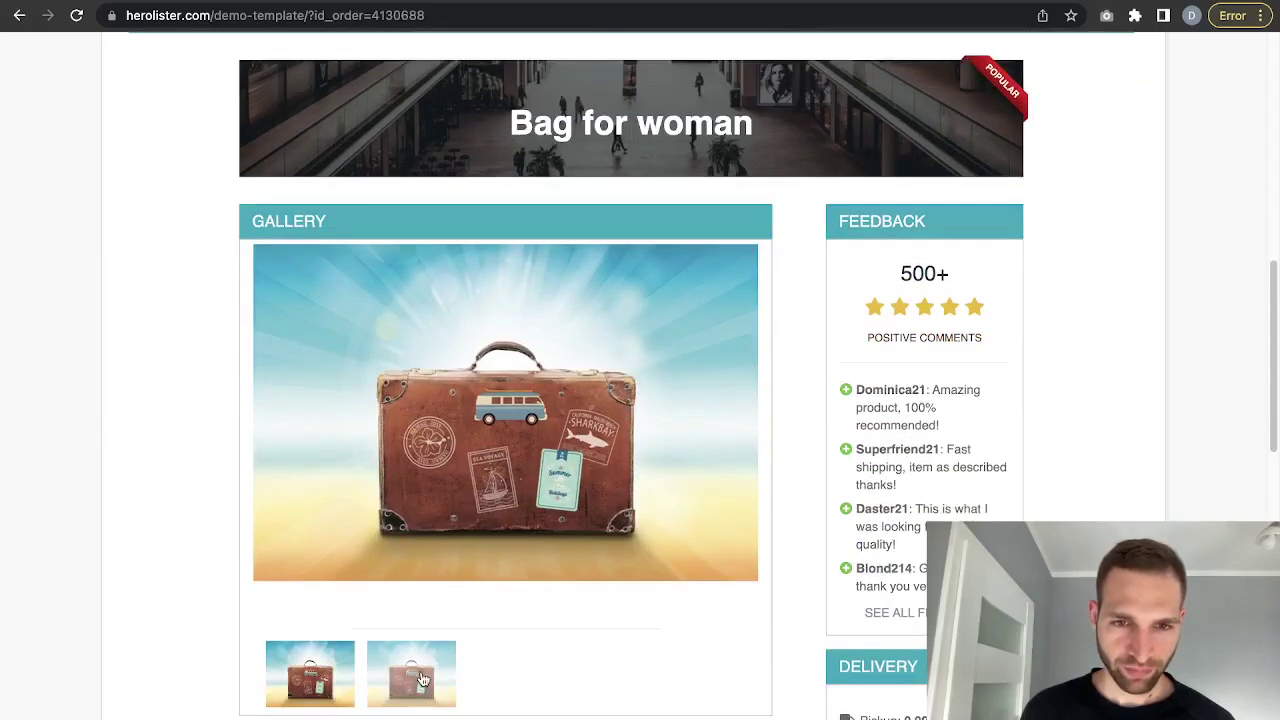
pyautogui.click(337, 678)
pyautogui.scroll(4, 657, 432)
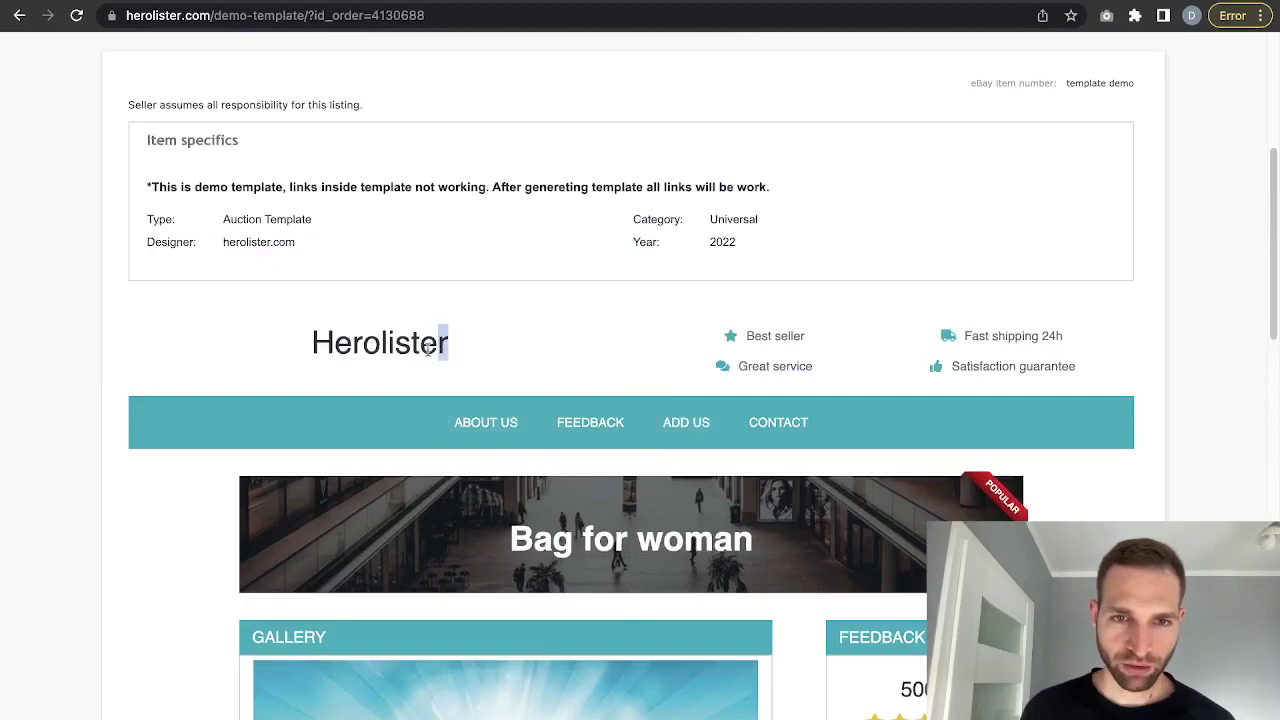
pyautogui.moveTo(446, 345); pyautogui.dragTo(297, 358)
pyautogui.scroll(-4, 553, 600)
pyautogui.scroll(-1, 555, 604)
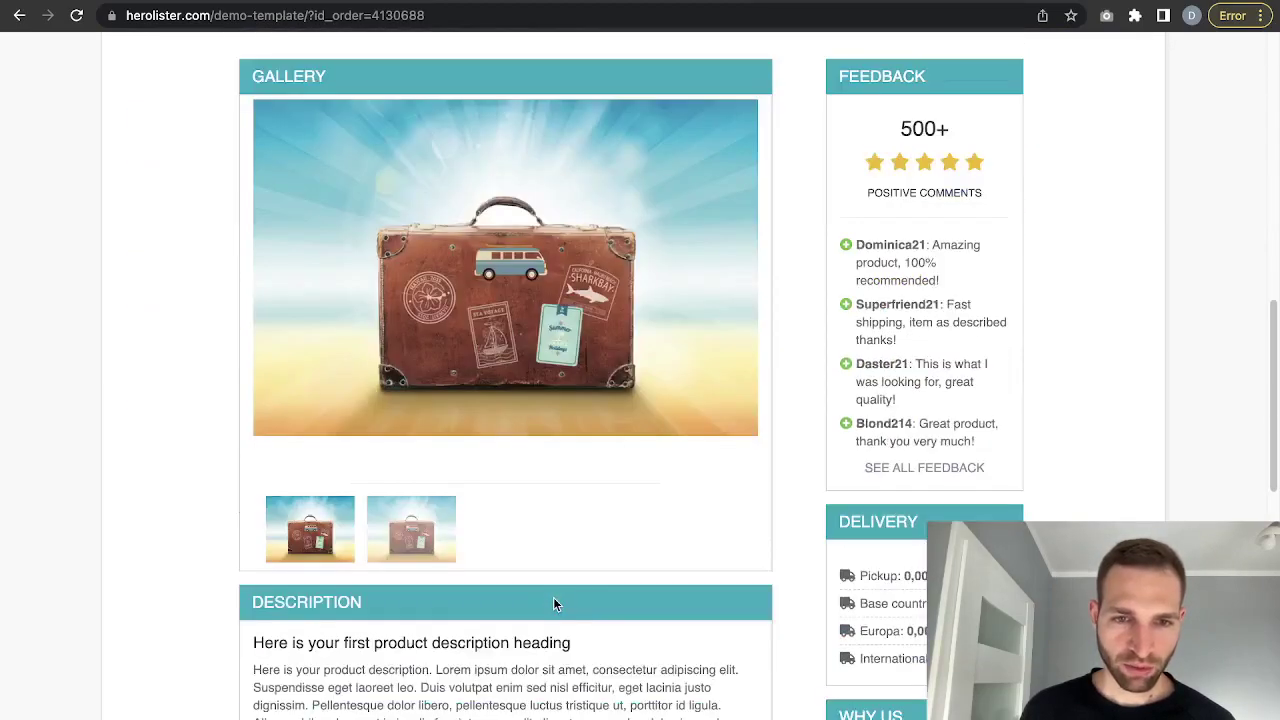
# Read the demo page's editing warning, reopen the personalized template for editing and review its fields down to the product photos
pyautogui.scroll(10, 550, 594)
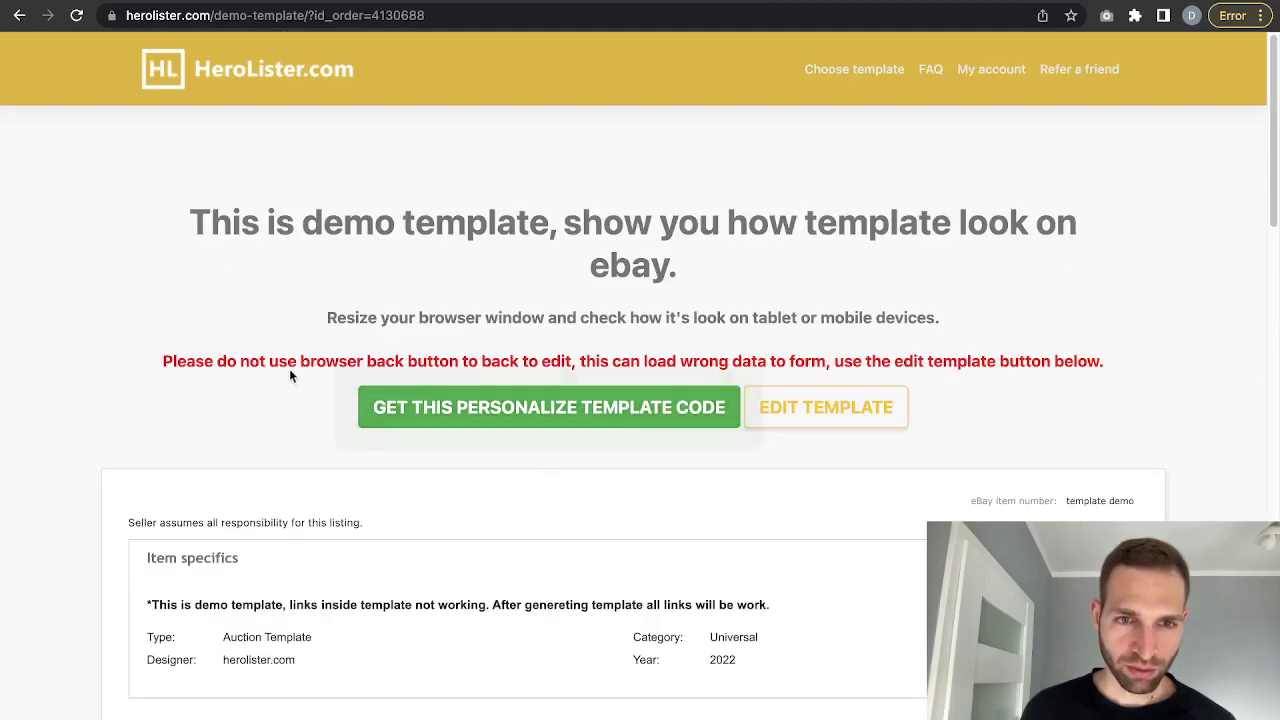
pyautogui.moveTo(289, 364); pyautogui.dragTo(630, 362)
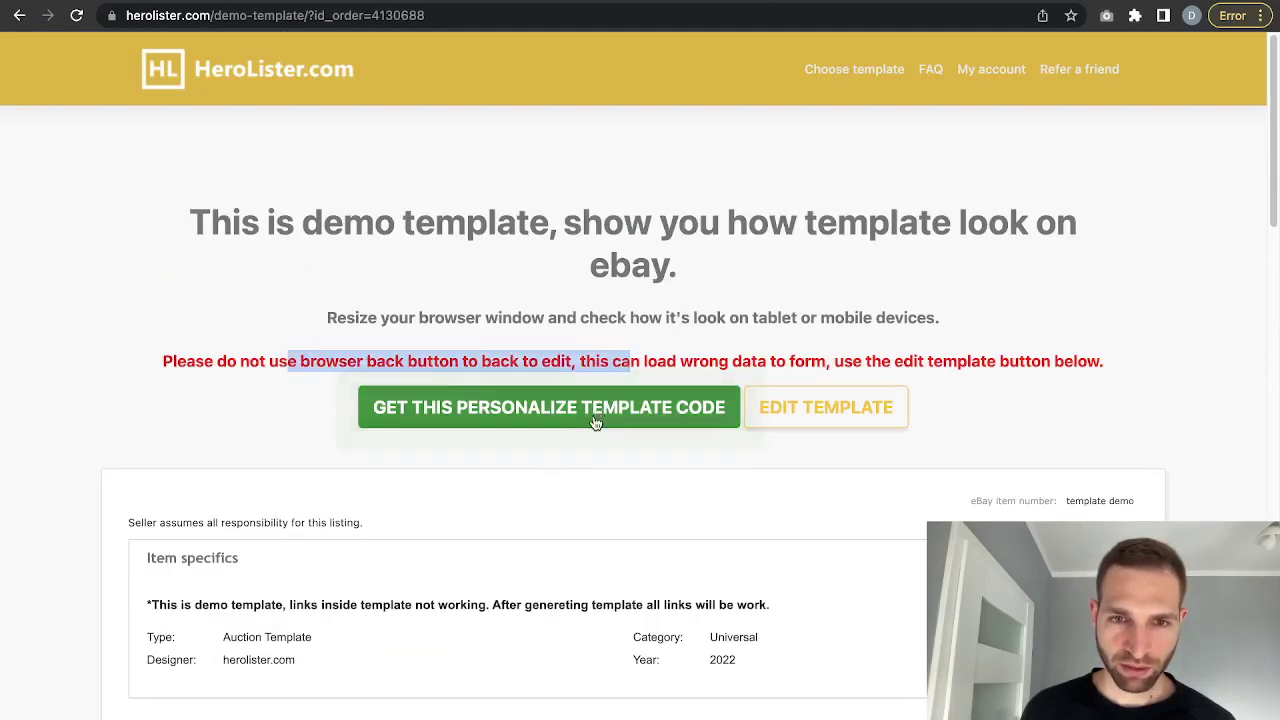
pyautogui.click(829, 421)
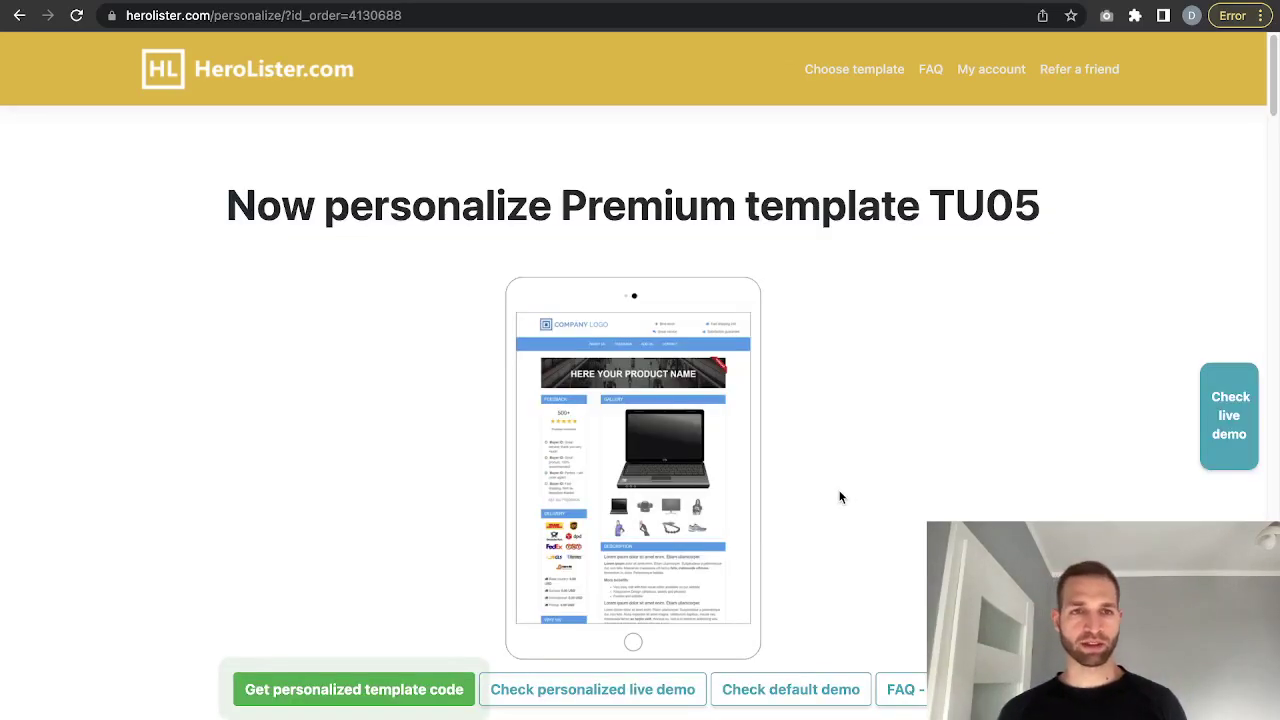
pyautogui.scroll(-10, 770, 512)
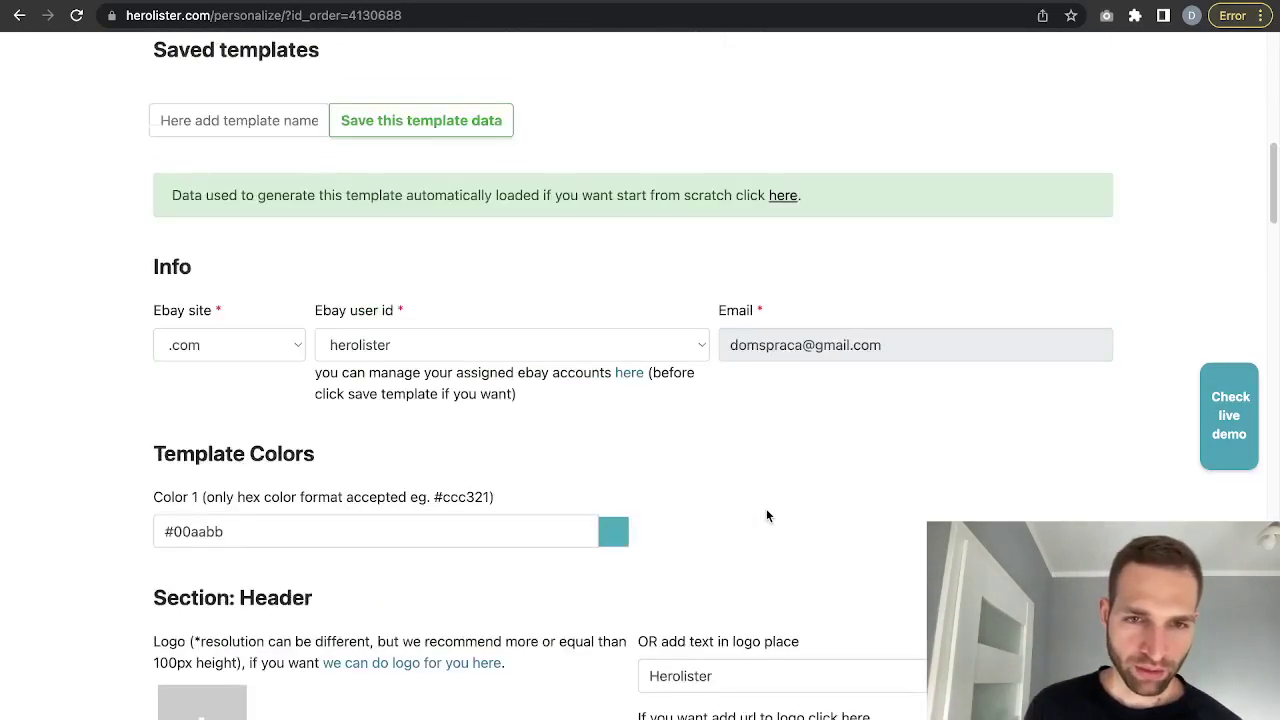
pyautogui.scroll(-6, 767, 516)
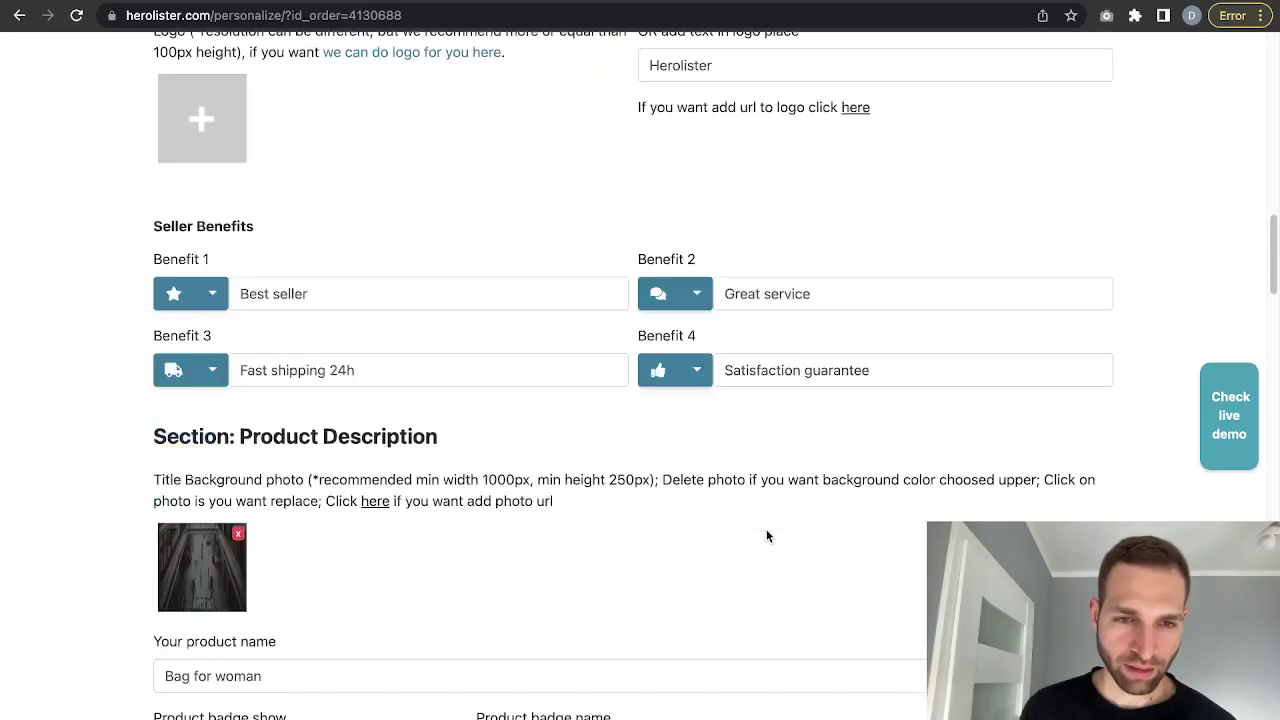
pyautogui.scroll(-3, 767, 536)
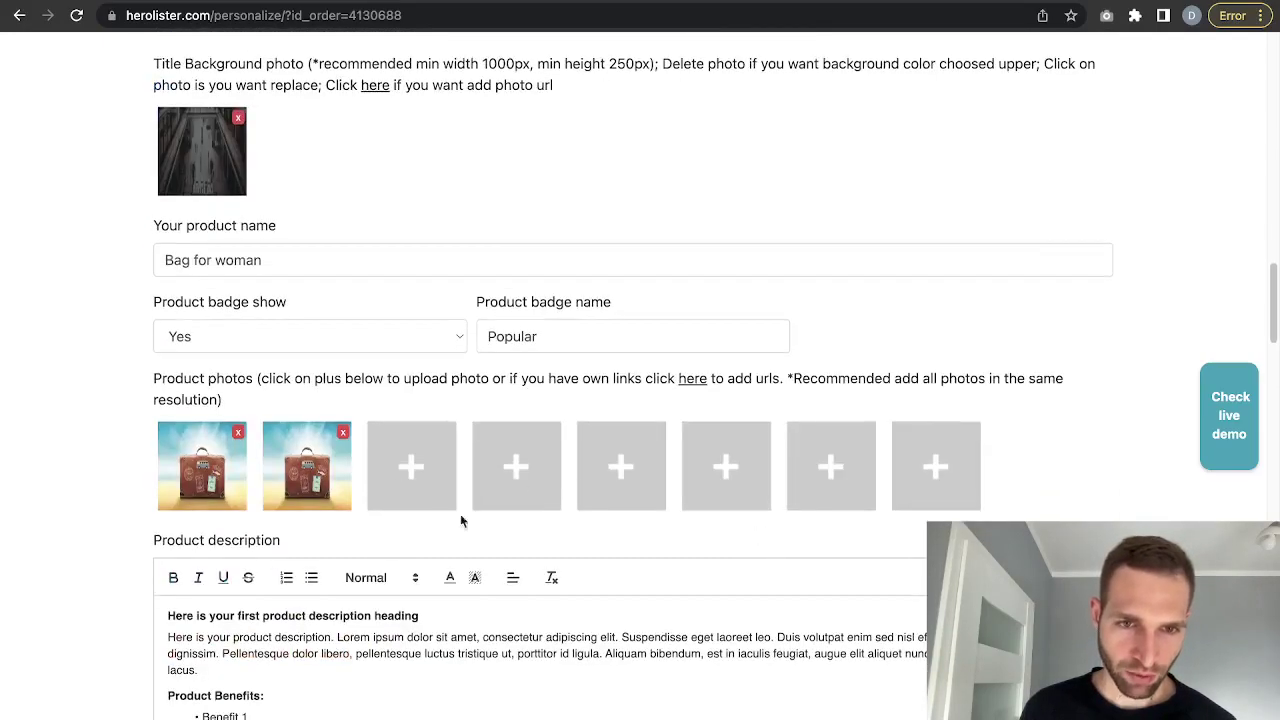
# Examine the product description's headings, paragraphs and benefits list and compare them with the default demo's Description block
pyautogui.scroll(-3, 414, 586)
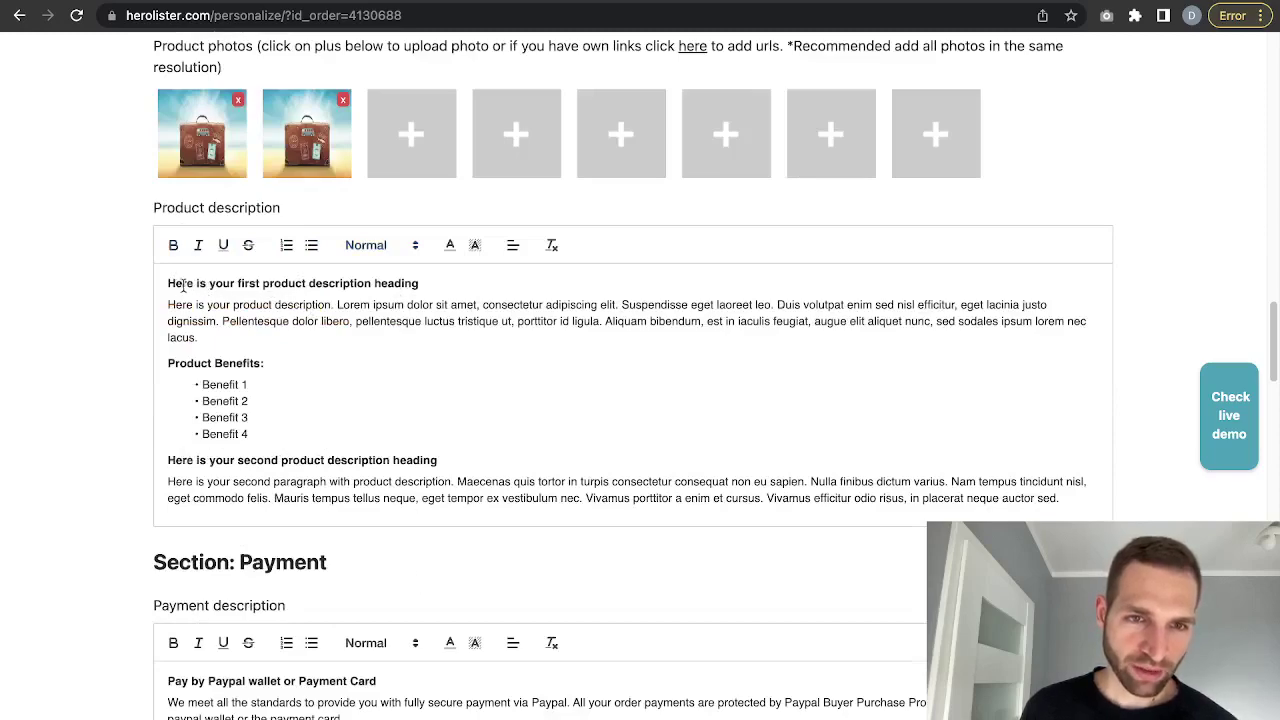
pyautogui.moveTo(172, 283); pyautogui.dragTo(449, 289)
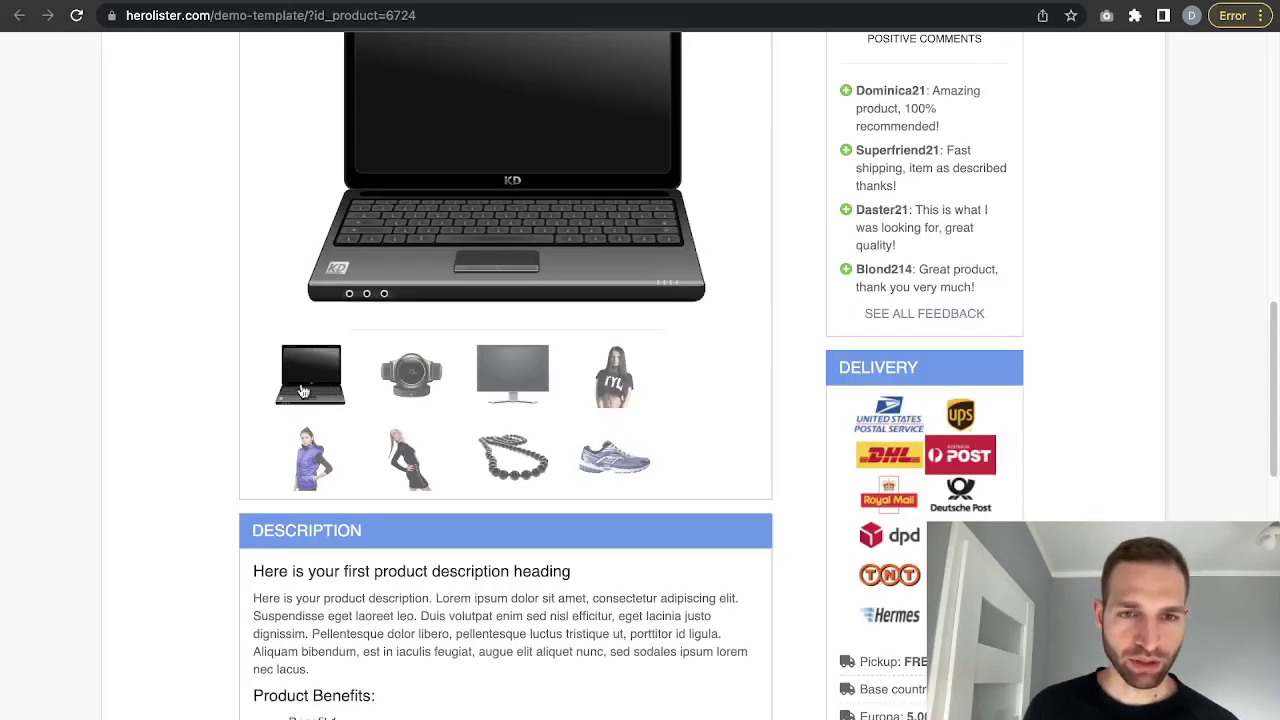
pyautogui.scroll(-3, 304, 392)
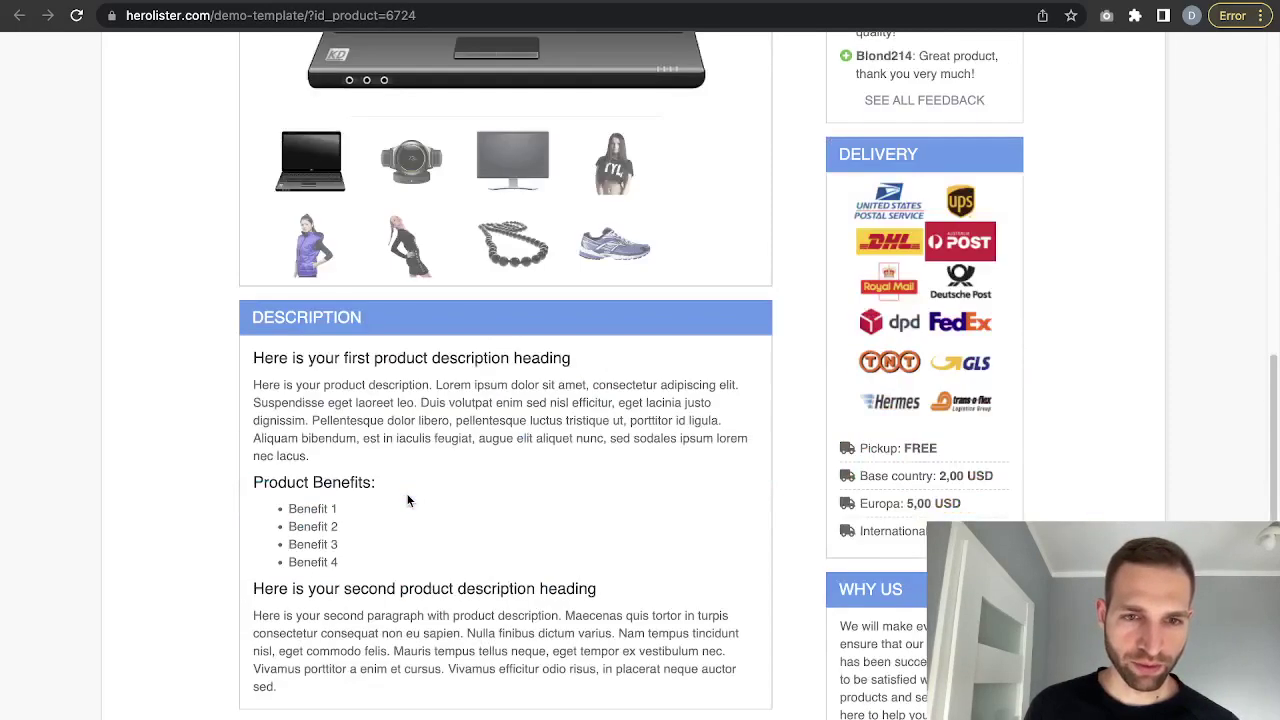
pyautogui.moveTo(571, 359); pyautogui.dragTo(665, 648)
pyautogui.hotkey('alt', 'Tab')
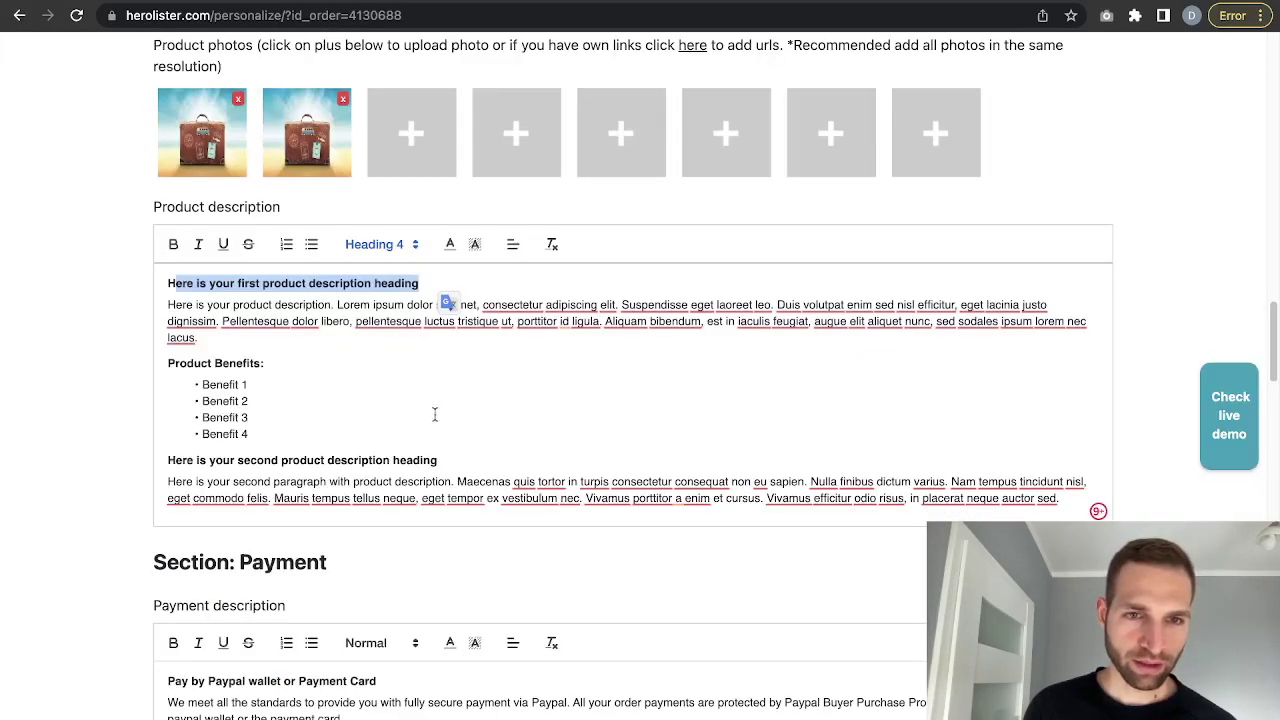
pyautogui.click(273, 321)
pyautogui.click(262, 283)
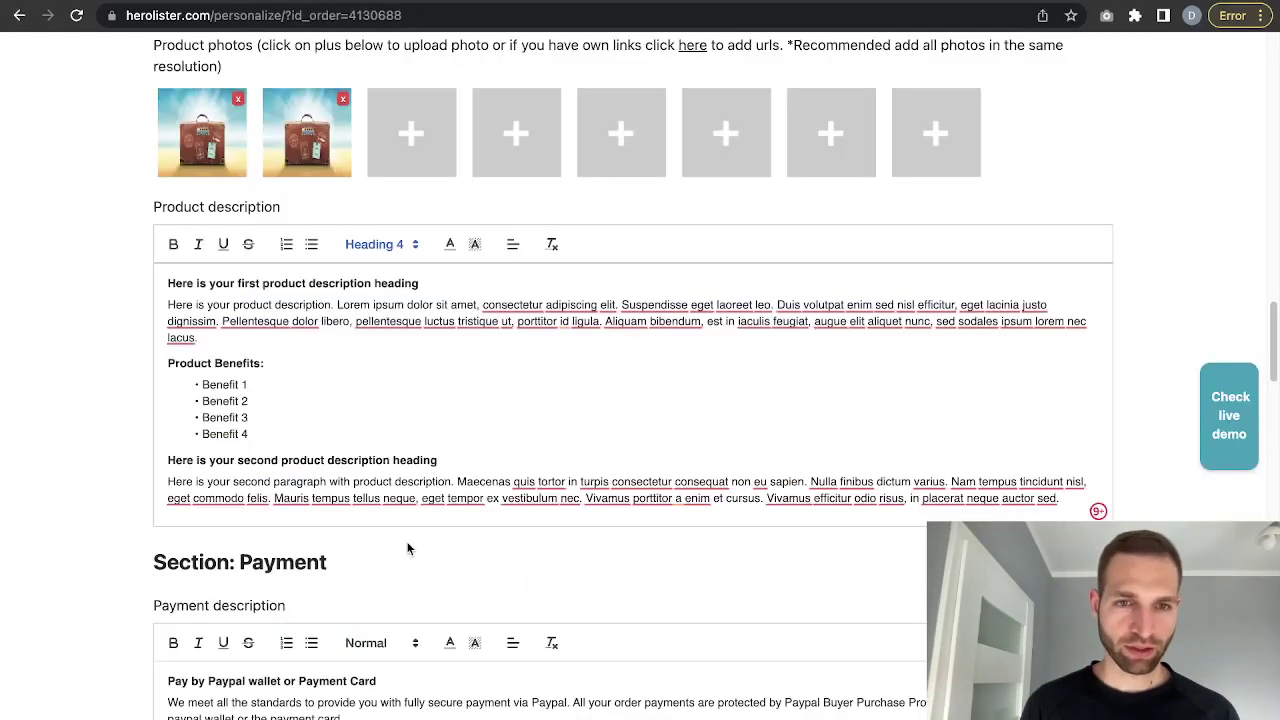
# Examine the Payment section's description and payment icons option, keeping Yes, and compare them with the default demo's payment block
pyautogui.scroll(-5, 407, 548)
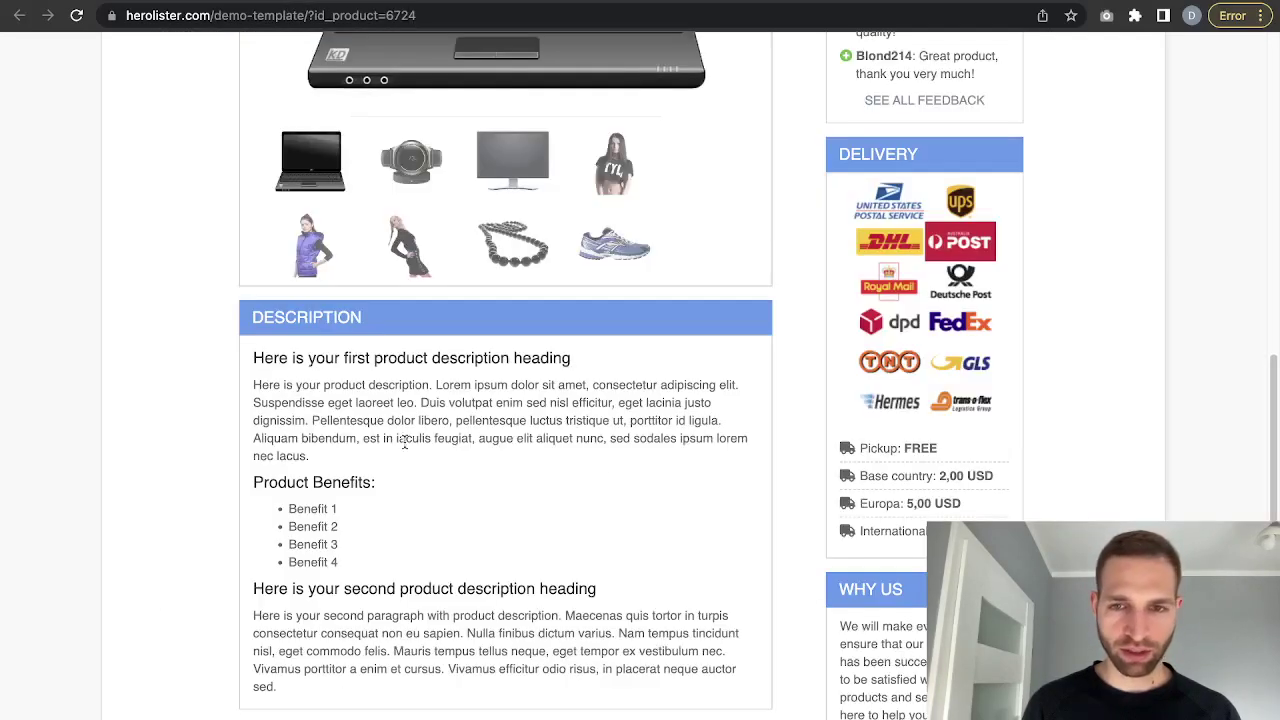
pyautogui.scroll(-7, 708, 495)
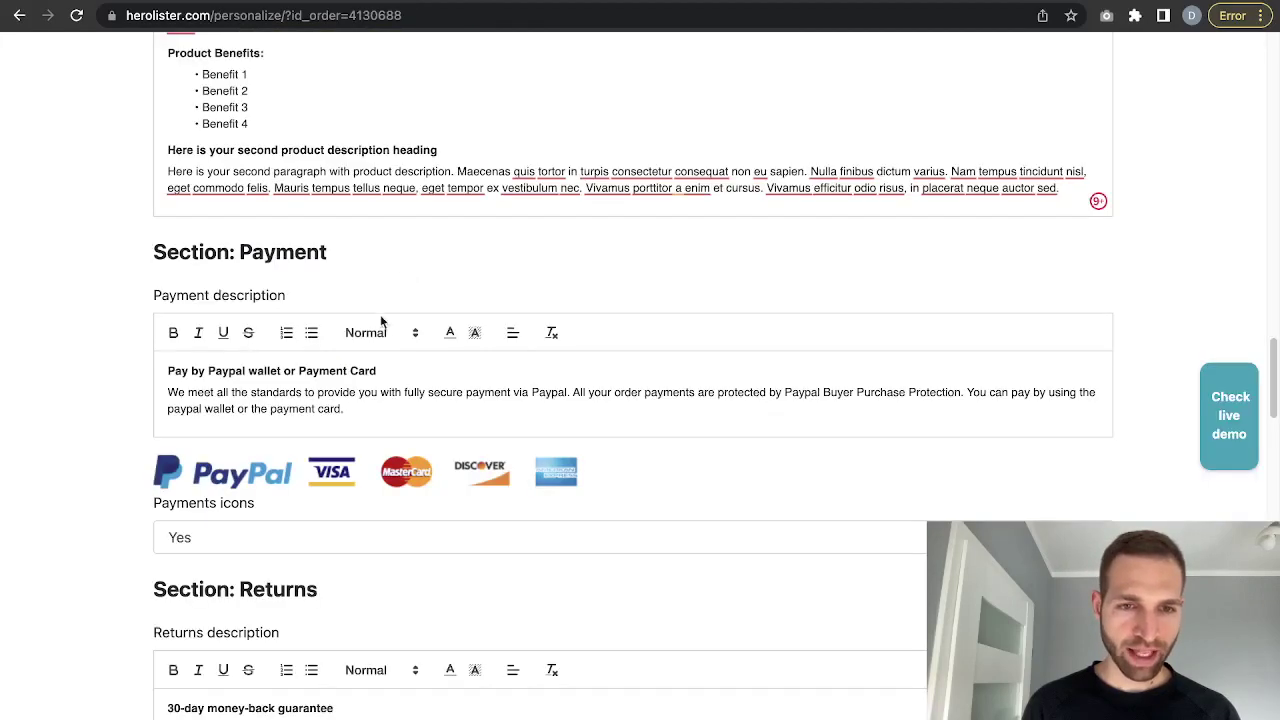
pyautogui.scroll(-1, 409, 428)
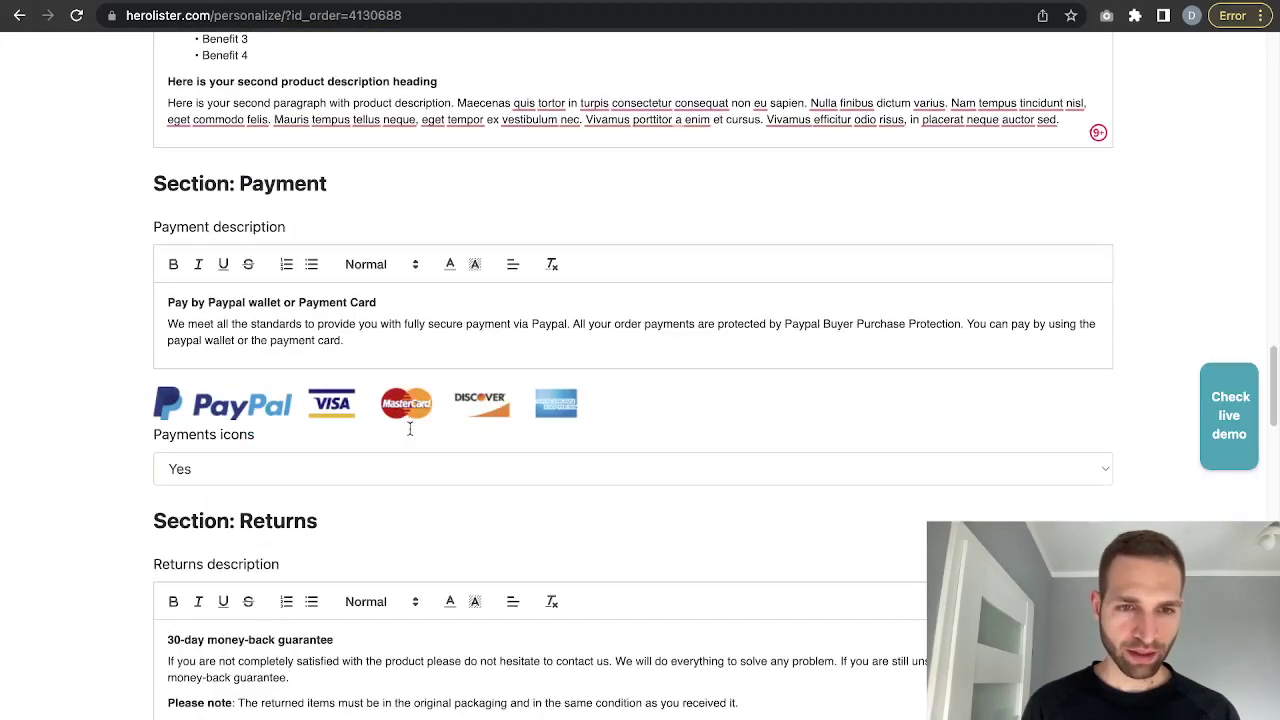
pyautogui.click(304, 484)
pyautogui.click(101, 419)
pyautogui.scroll(-4, 275, 502)
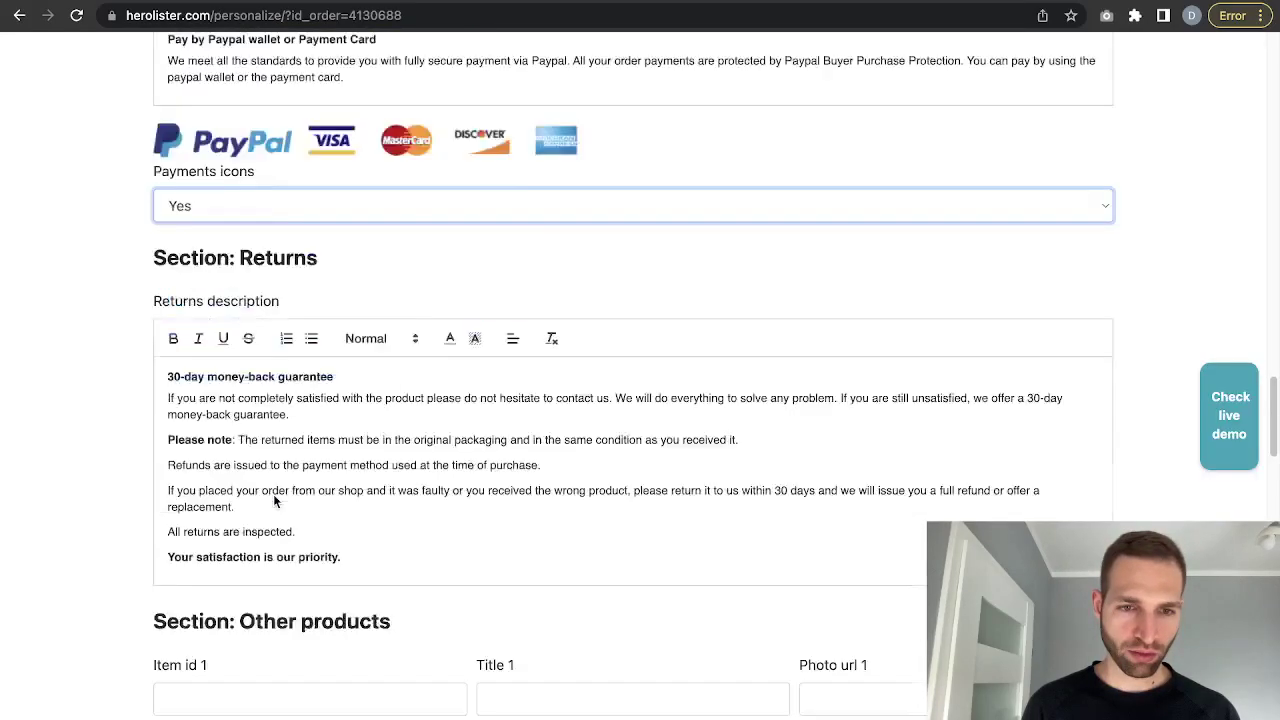
pyautogui.scroll(-2, 275, 502)
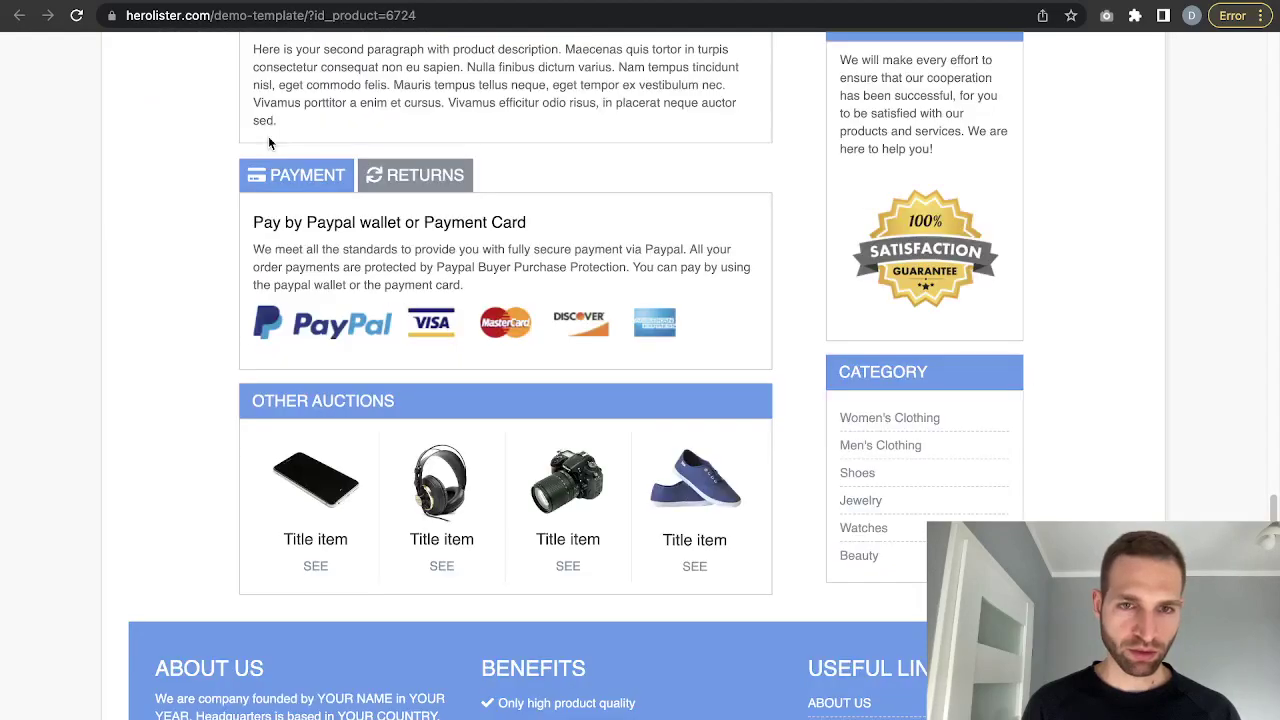
pyautogui.moveTo(347, 341); pyautogui.dragTo(495, 322)
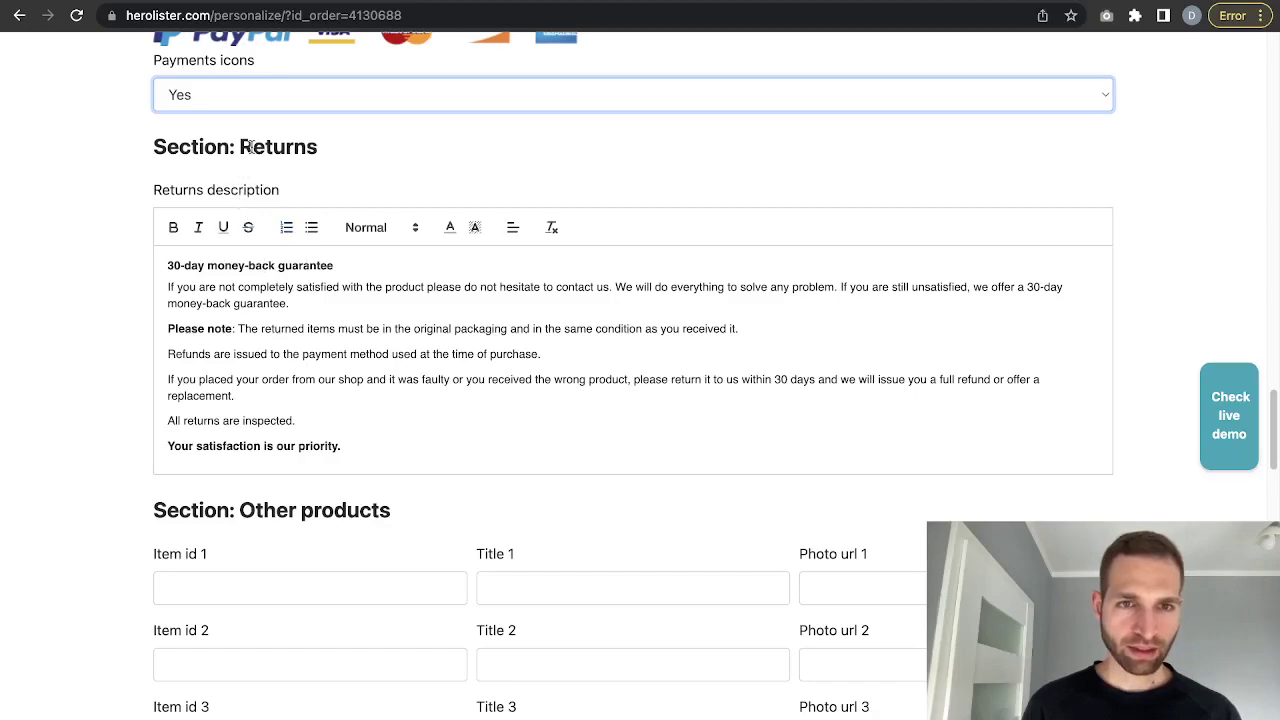
# Change the guarantee heading in the Returns description to "90-day money-back guarantee"
pyautogui.moveTo(250, 147); pyautogui.dragTo(333, 142)
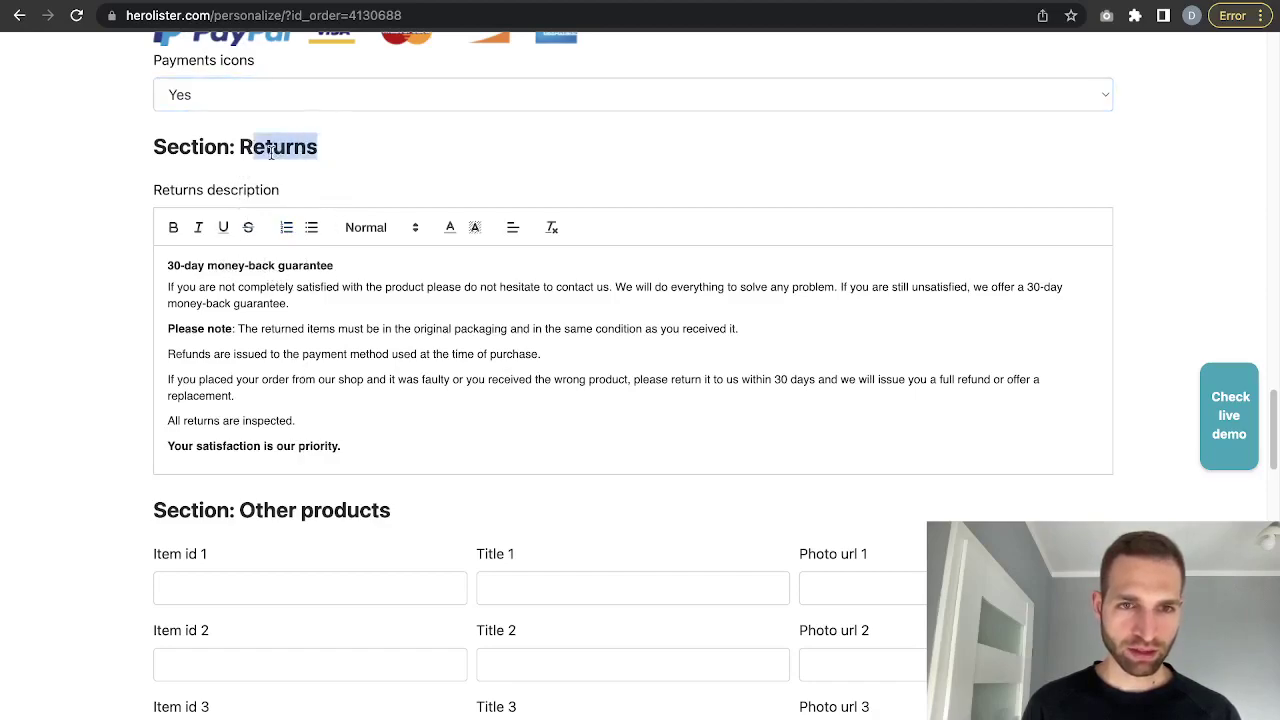
pyautogui.click(339, 260)
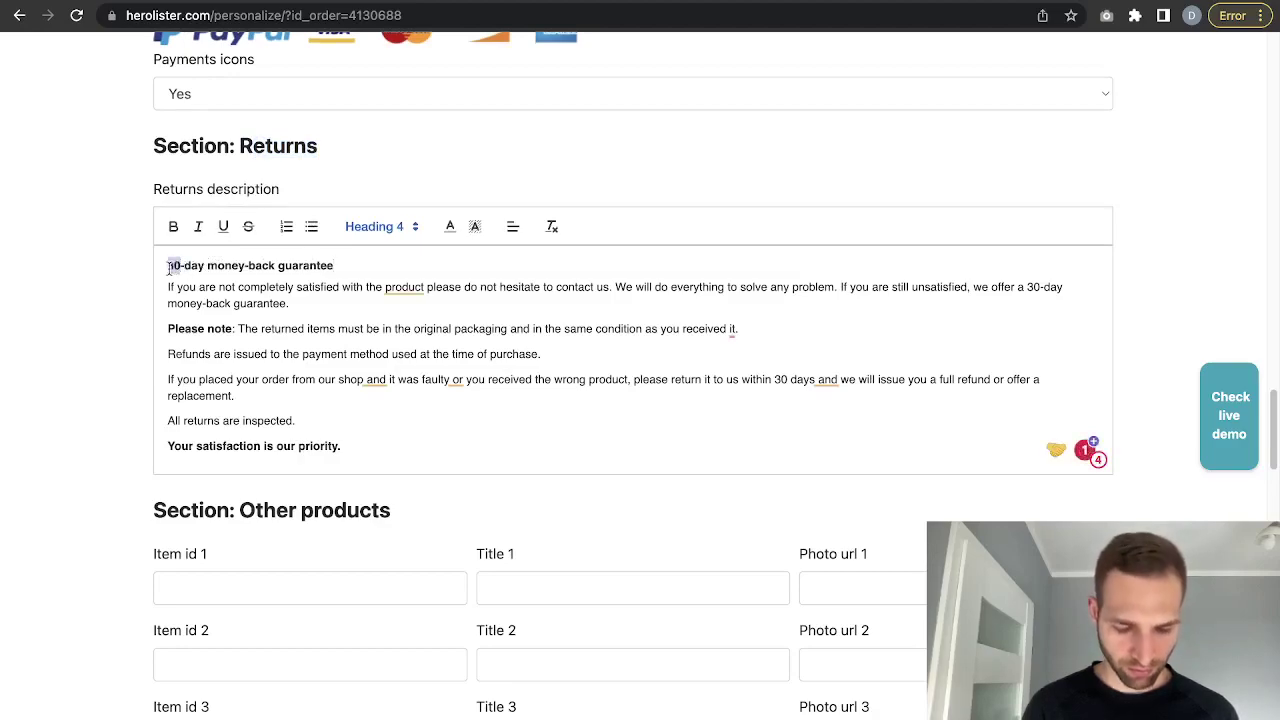
pyautogui.press('BackSpace')
pyautogui.write('90')
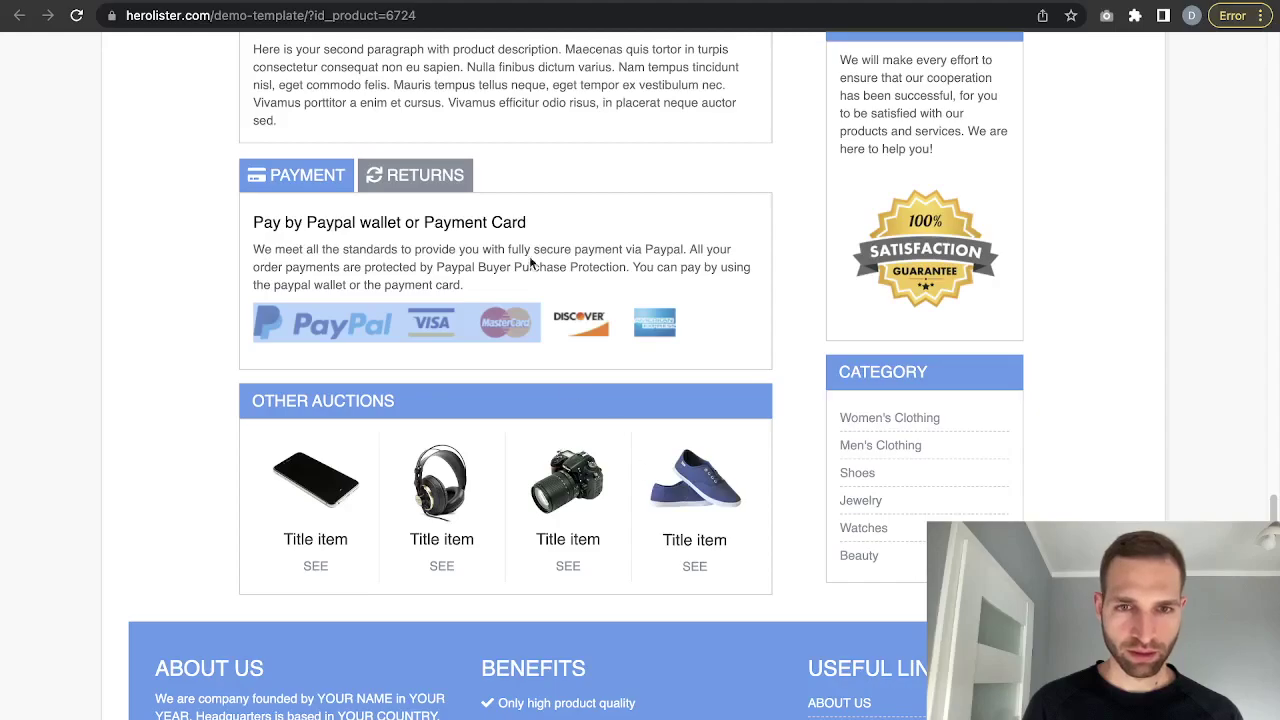
pyautogui.click(417, 186)
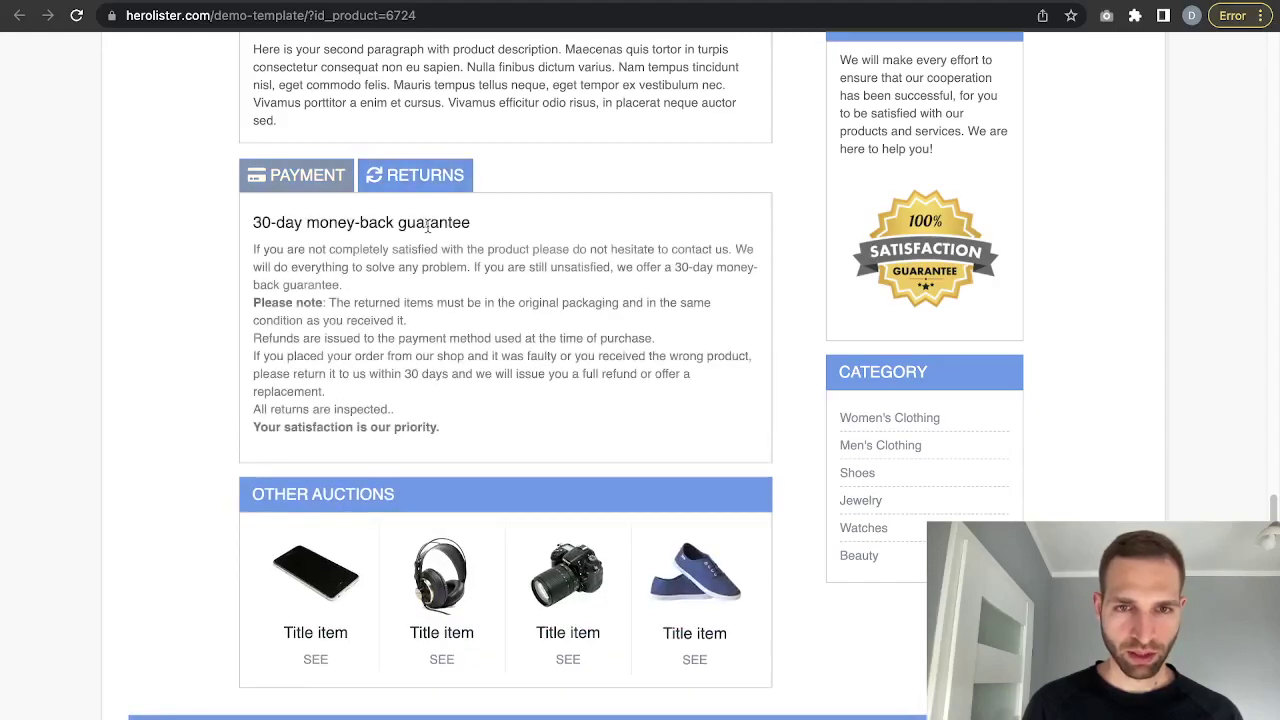
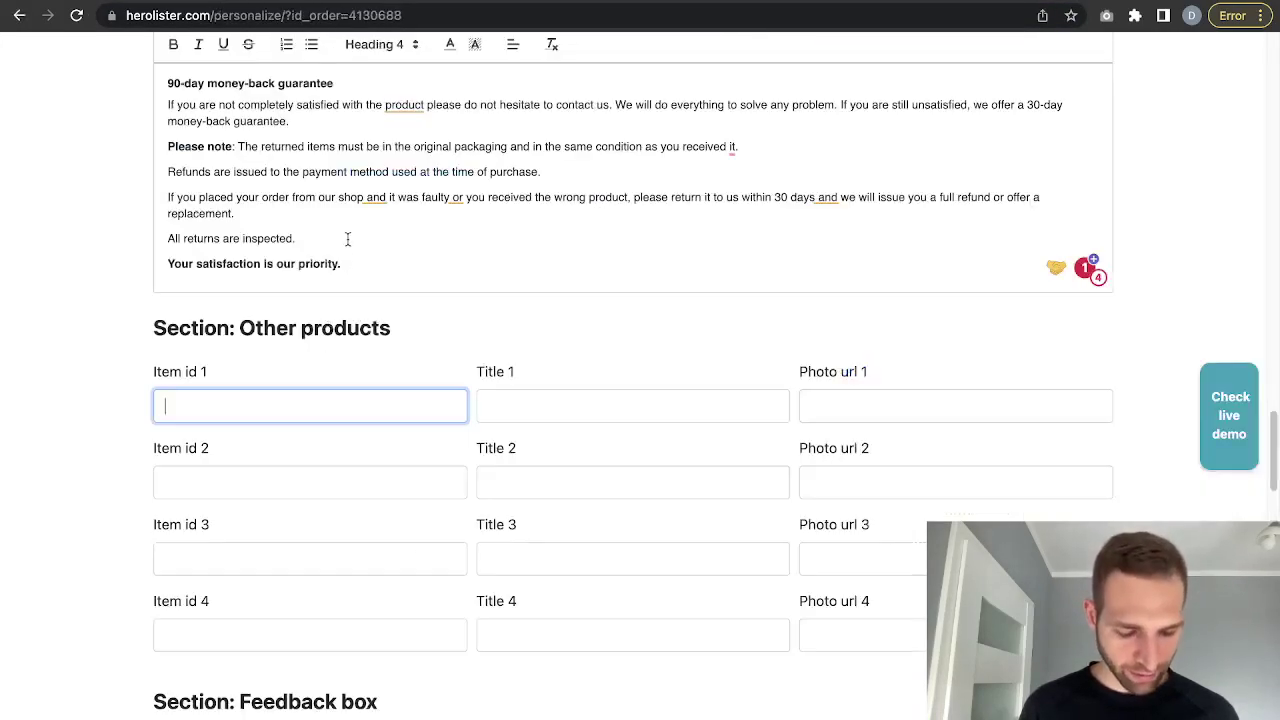
pyautogui.press('super+v')
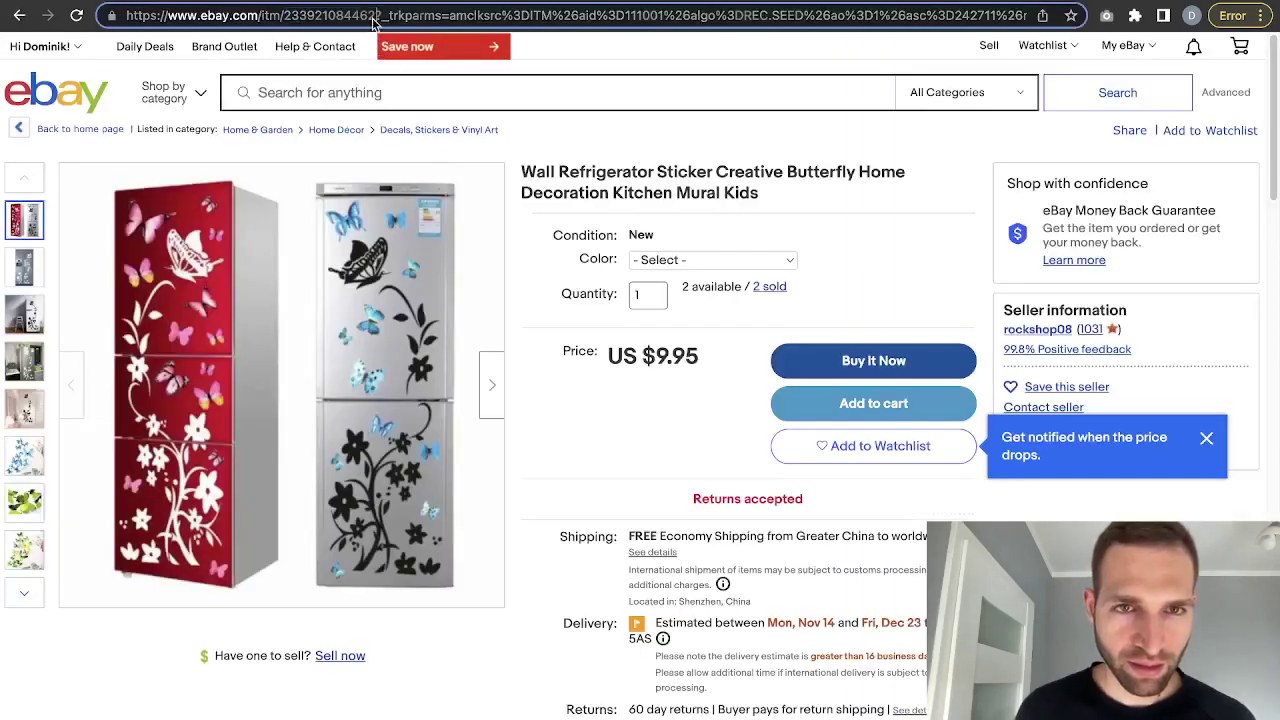
pyautogui.moveTo(373, 17); pyautogui.dragTo(289, 17)
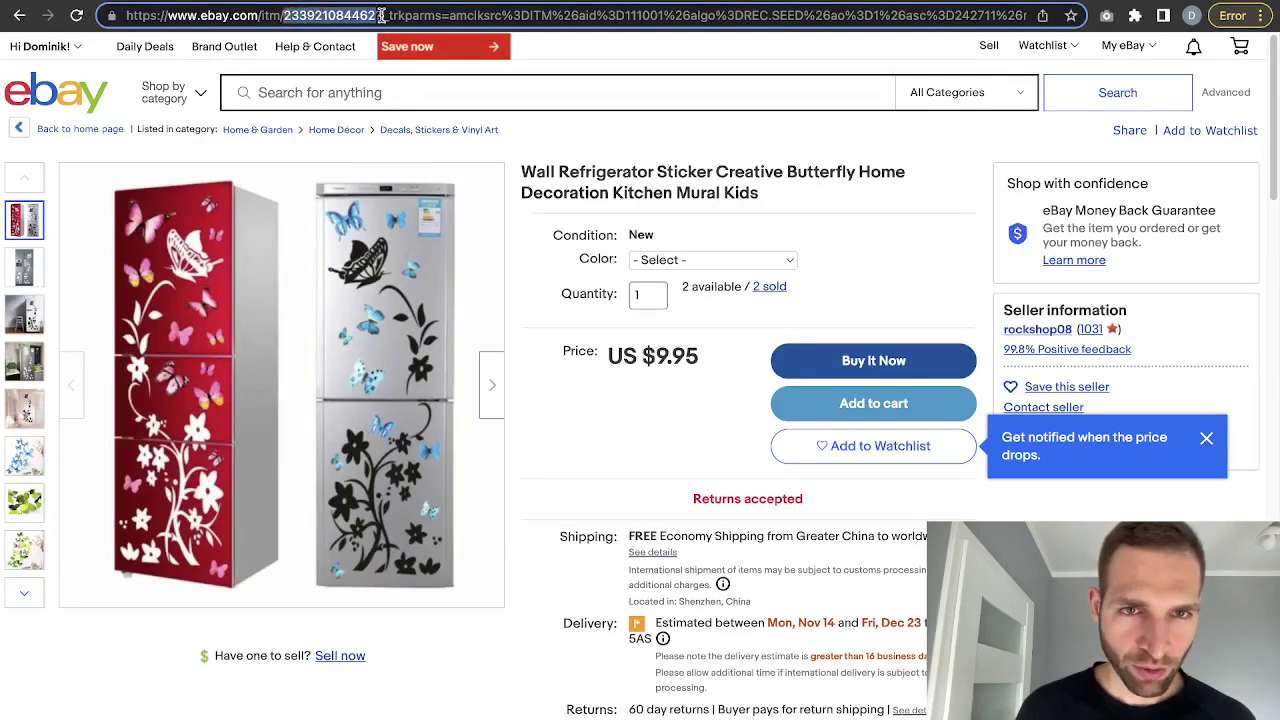
pyautogui.moveTo(377, 16); pyautogui.dragTo(1026, 17)
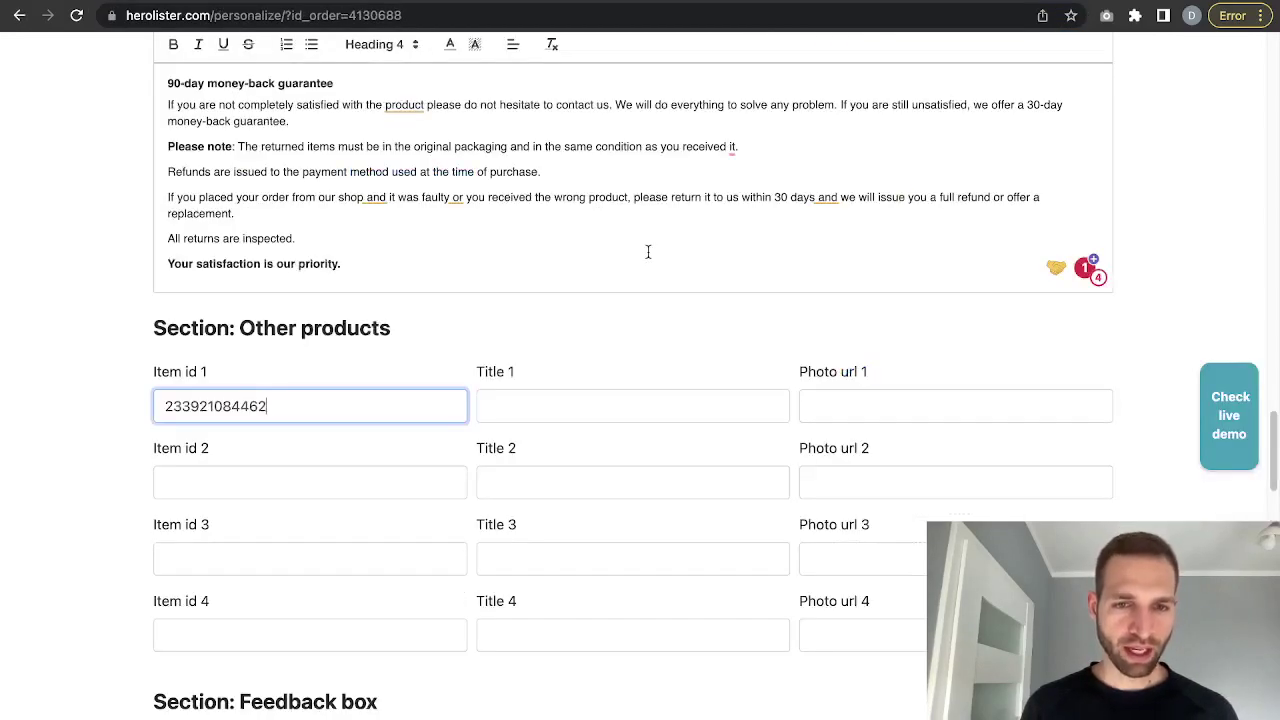
# Copy "Wall Refrigerator Sticker" from the eBay listing's title and enter it as Title 1 under Other products
pyautogui.click(620, 408)
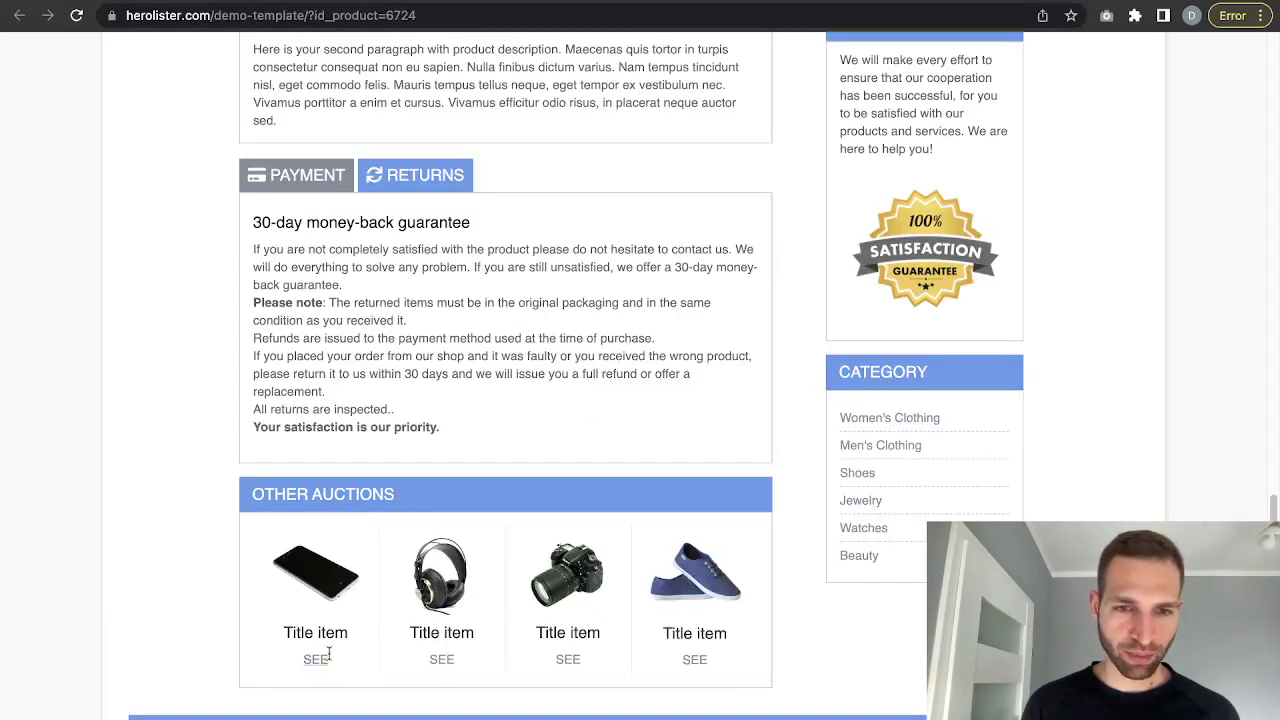
pyautogui.moveTo(352, 638); pyautogui.dragTo(278, 647)
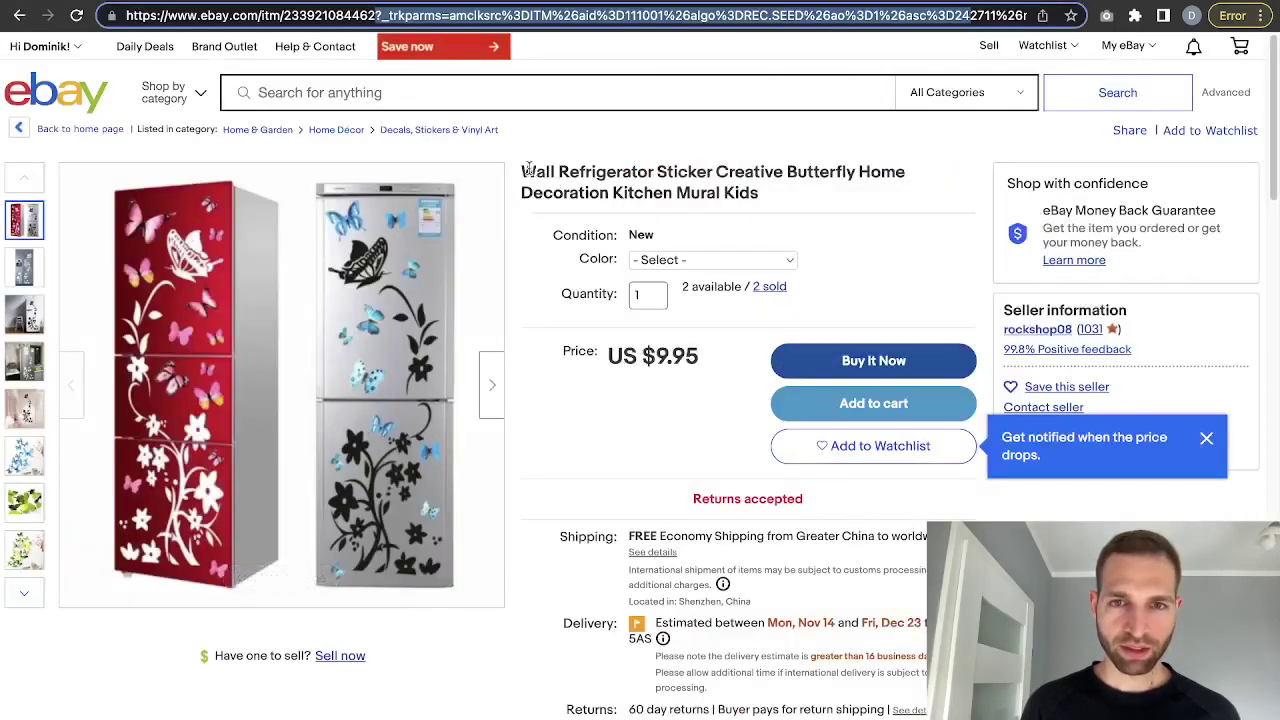
pyautogui.moveTo(524, 171); pyautogui.dragTo(716, 180)
pyautogui.hotkey('ctrl', 'c')
pyautogui.hotkey('ctrl', 'Tab')
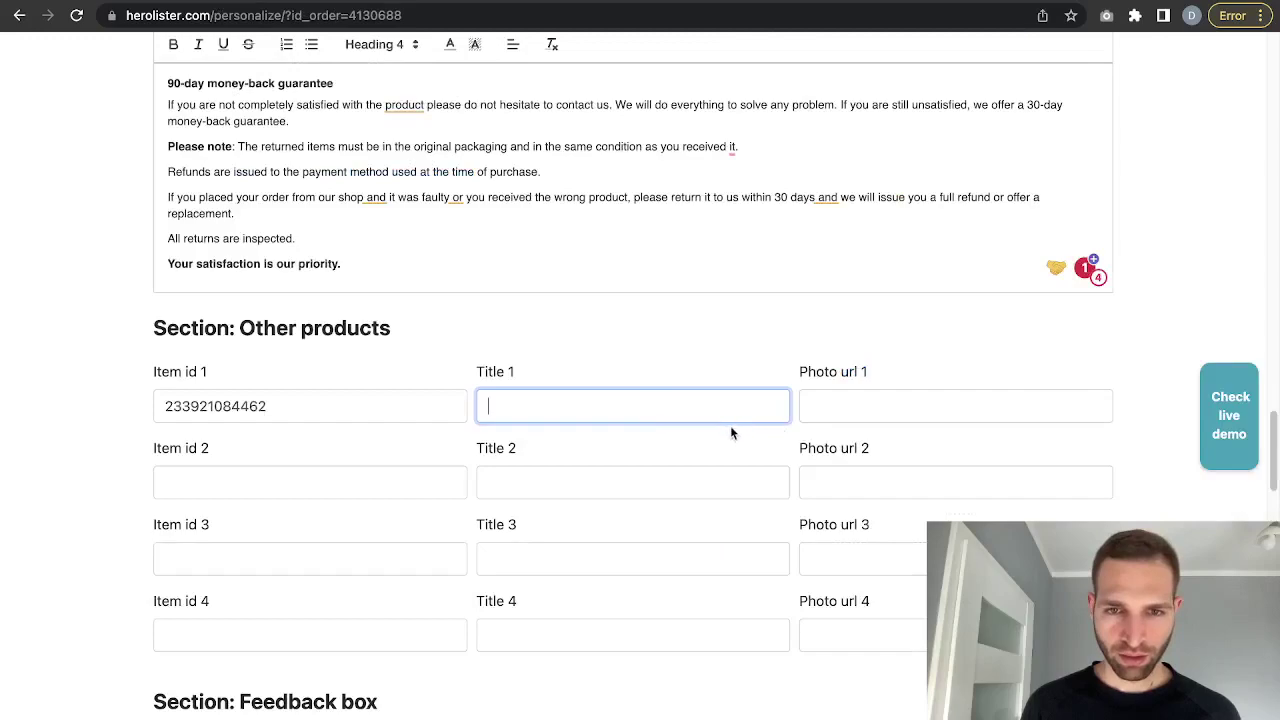
pyautogui.hotkey('ctrl', 'shift', 'Tab')
pyautogui.hotkey('ctrl', 'shift', 'Tab')
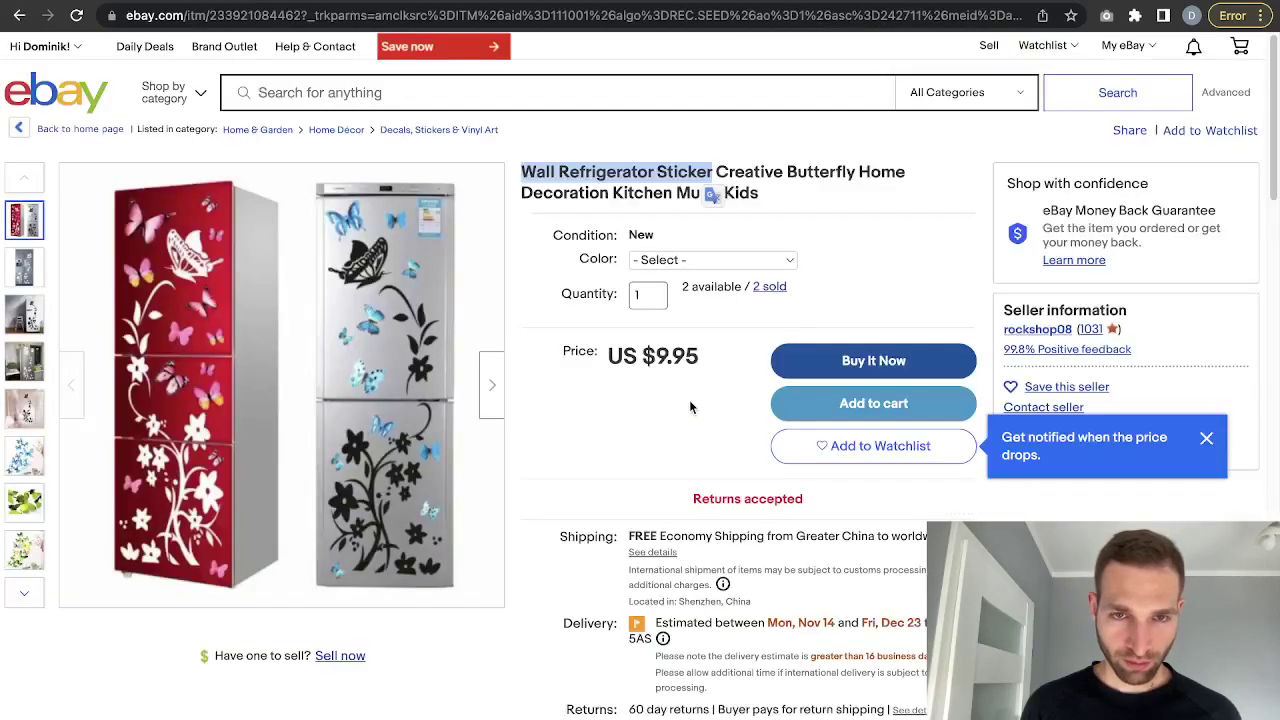
pyautogui.hotkey('ctrl', 'Tab')
pyautogui.hotkey('ctrl', 'Tab')
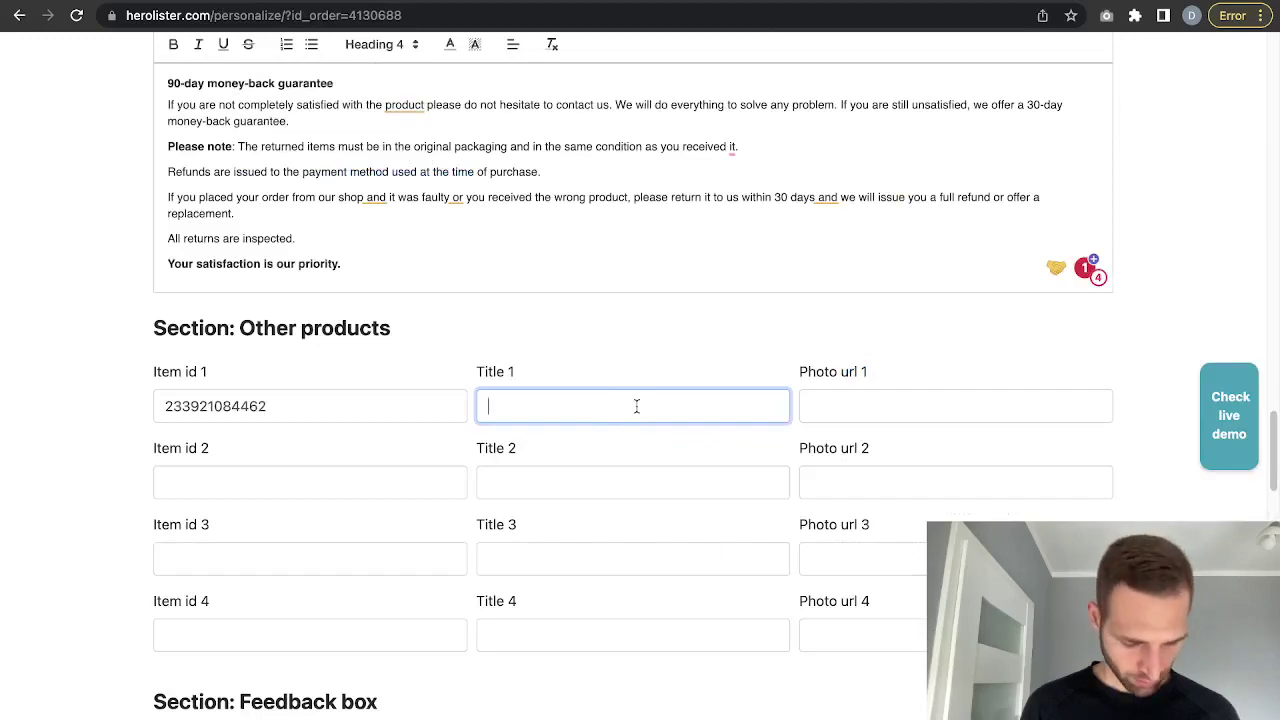
pyautogui.hotkey('ctrl', 'v')
# Check the hint for Photo url 1 and inspect the main photo's markup in the refrigerator sticker eBay listing for an image address
pyautogui.click(894, 366)
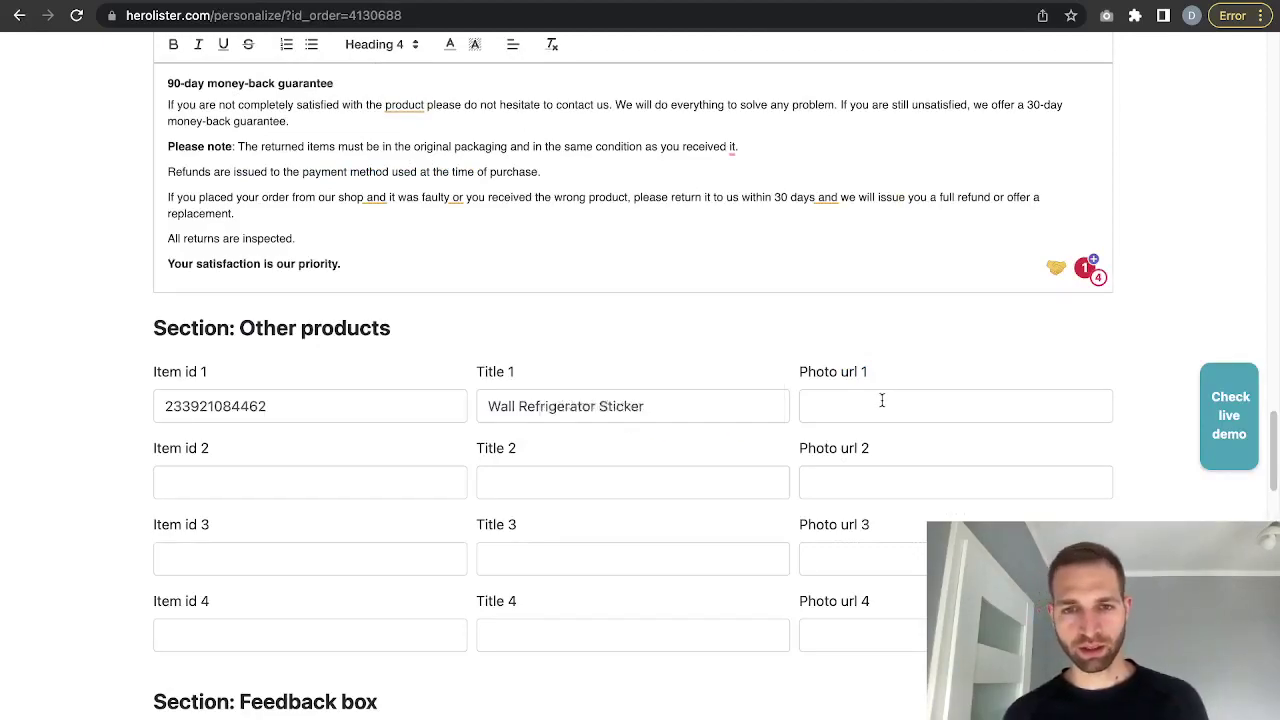
pyautogui.click(868, 398)
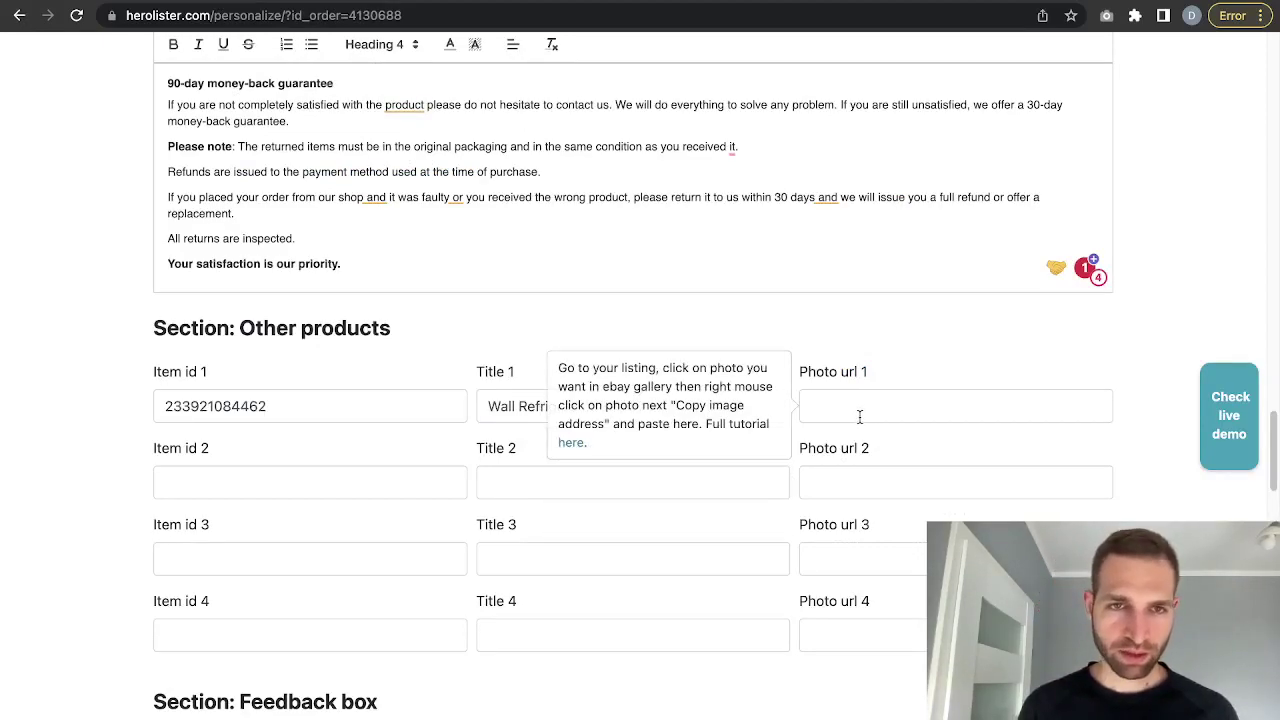
pyautogui.hotkey('ctrl', 'shift', 'Tab')
pyautogui.hotkey('ctrl', 'shift', 'Tab')
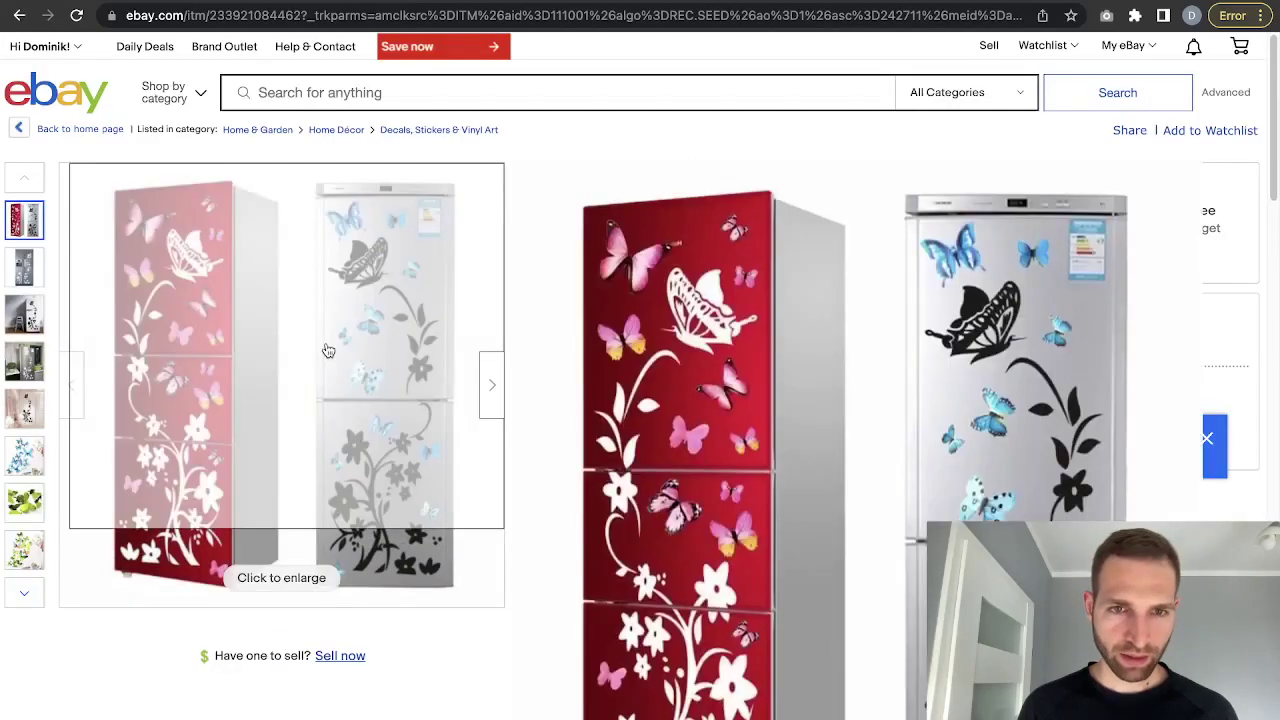
pyautogui.rightClick(327, 348)
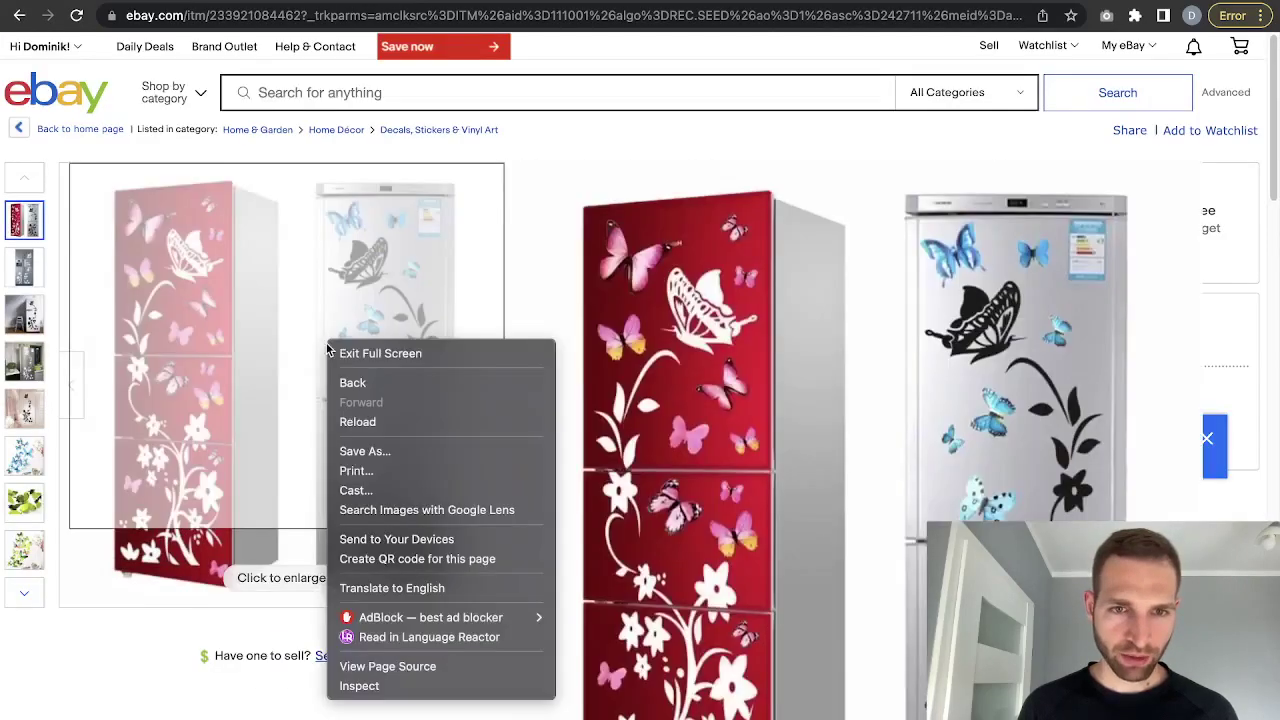
pyautogui.click(422, 686)
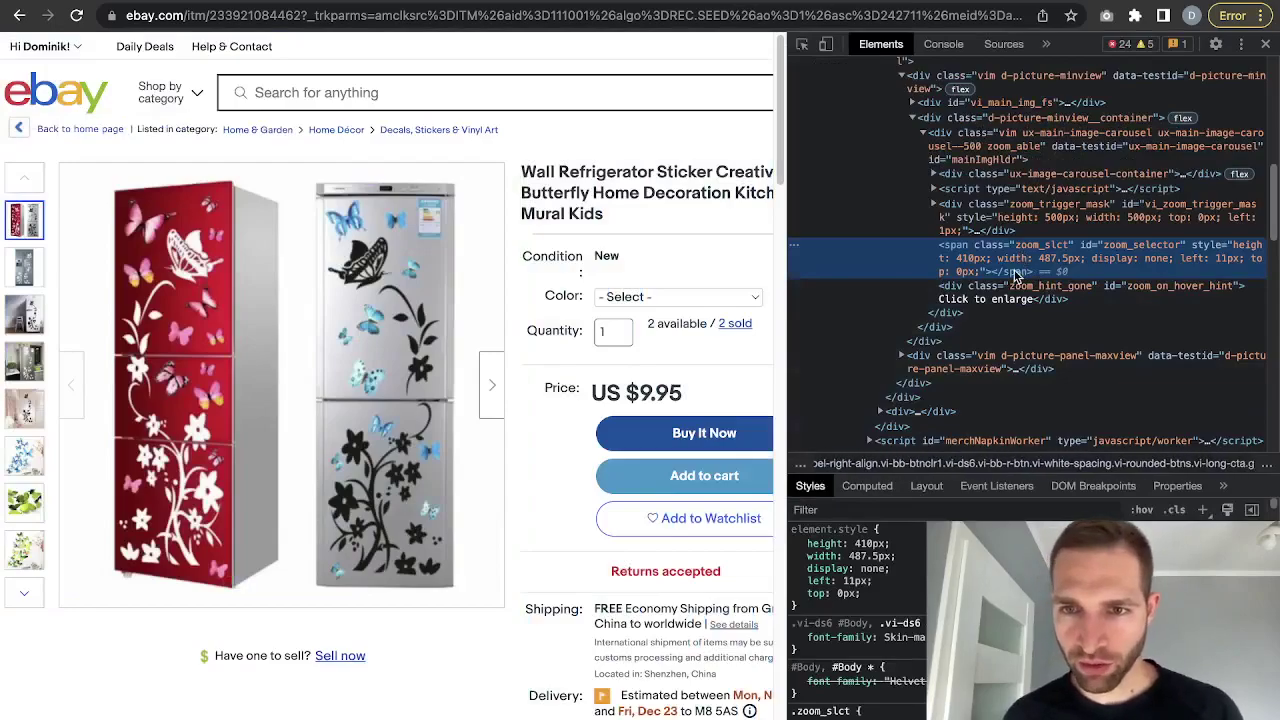
pyautogui.scroll(-2, 1030, 300)
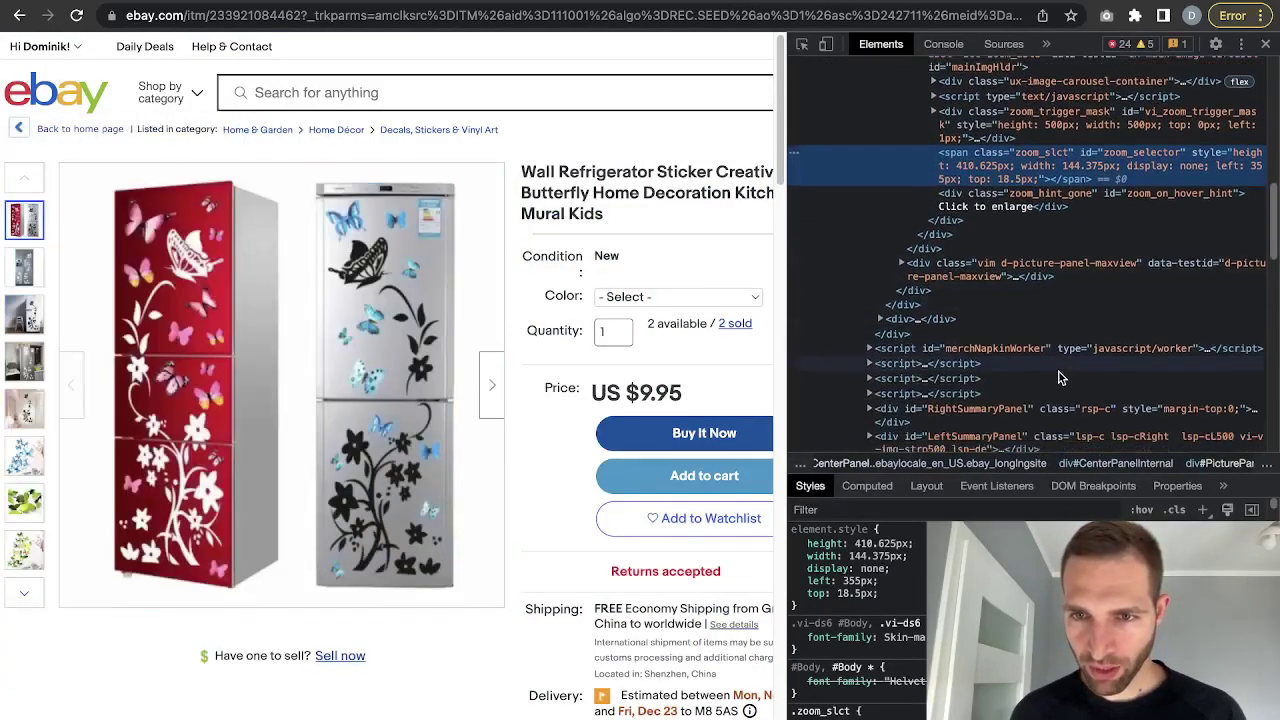
pyautogui.scroll(2, 1000, 280)
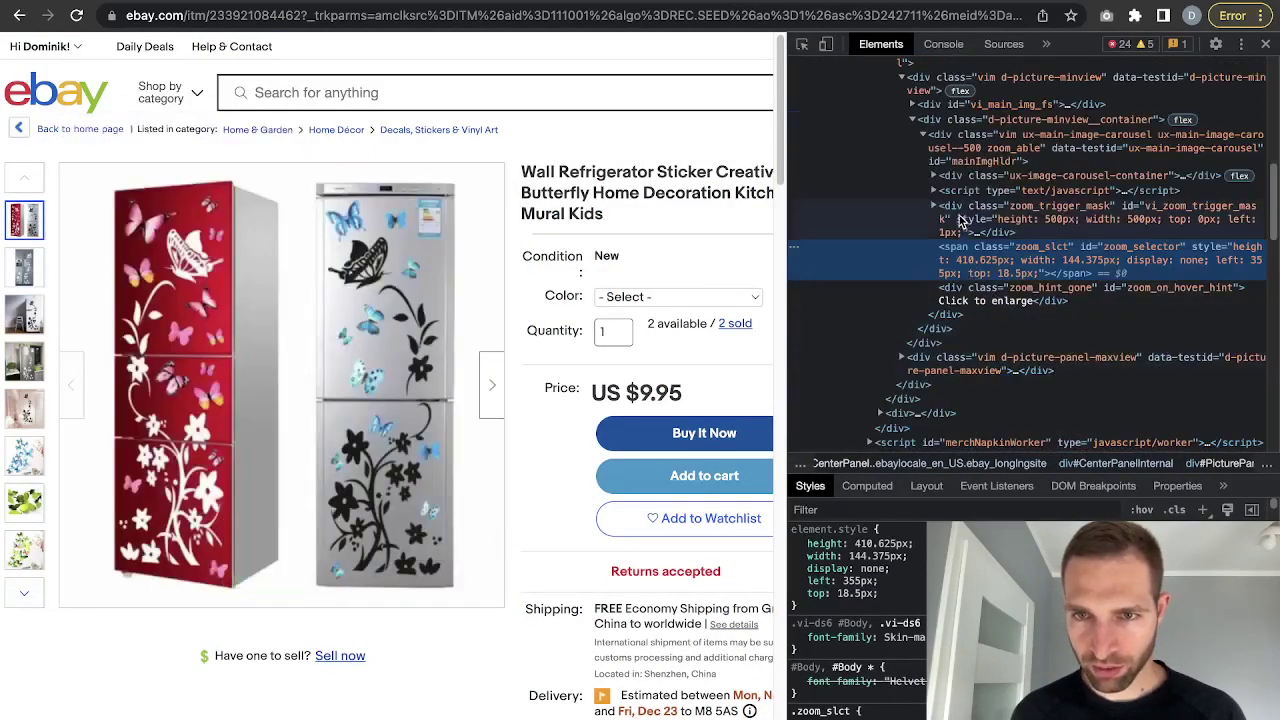
pyautogui.click(288, 340)
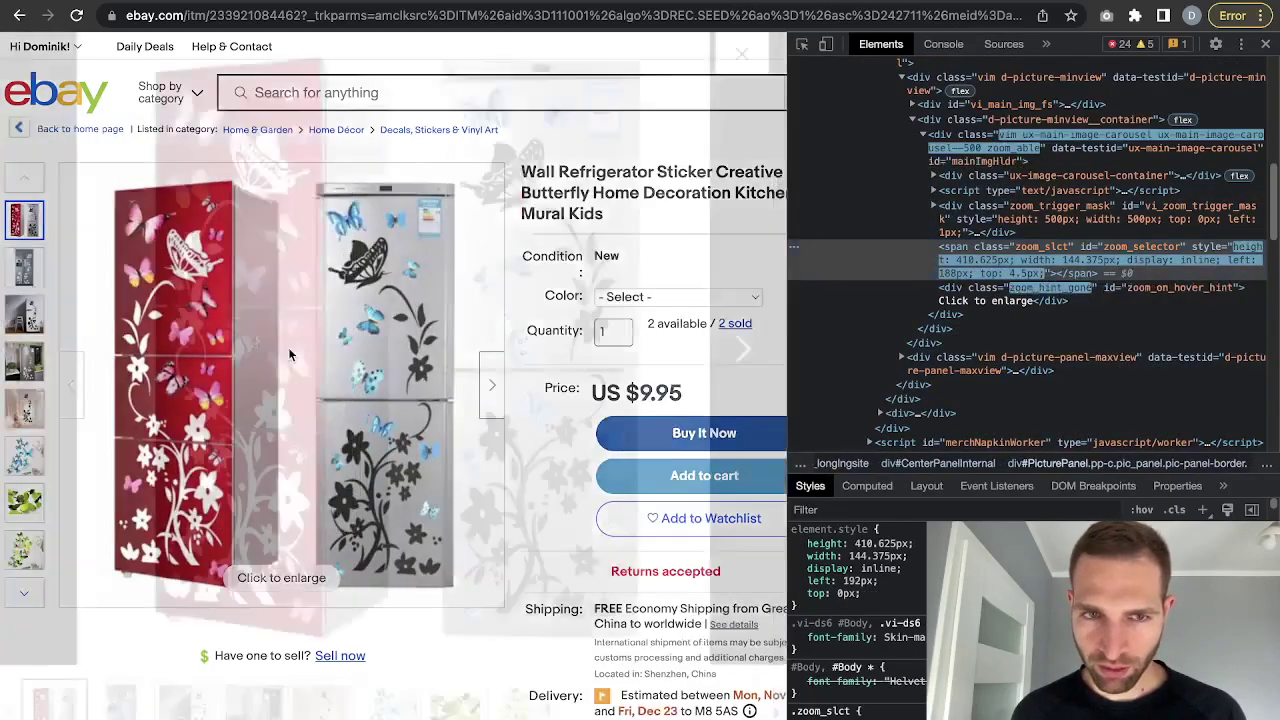
pyautogui.rightClick(440, 340)
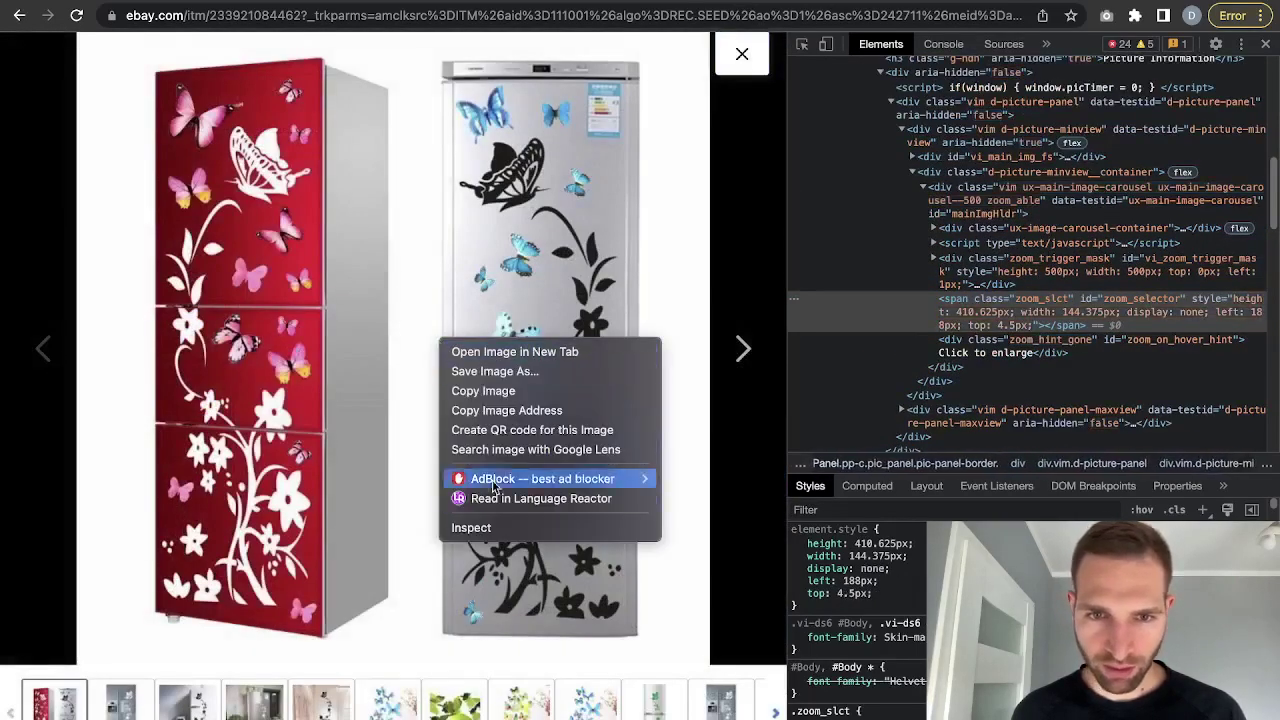
pyautogui.click(510, 528)
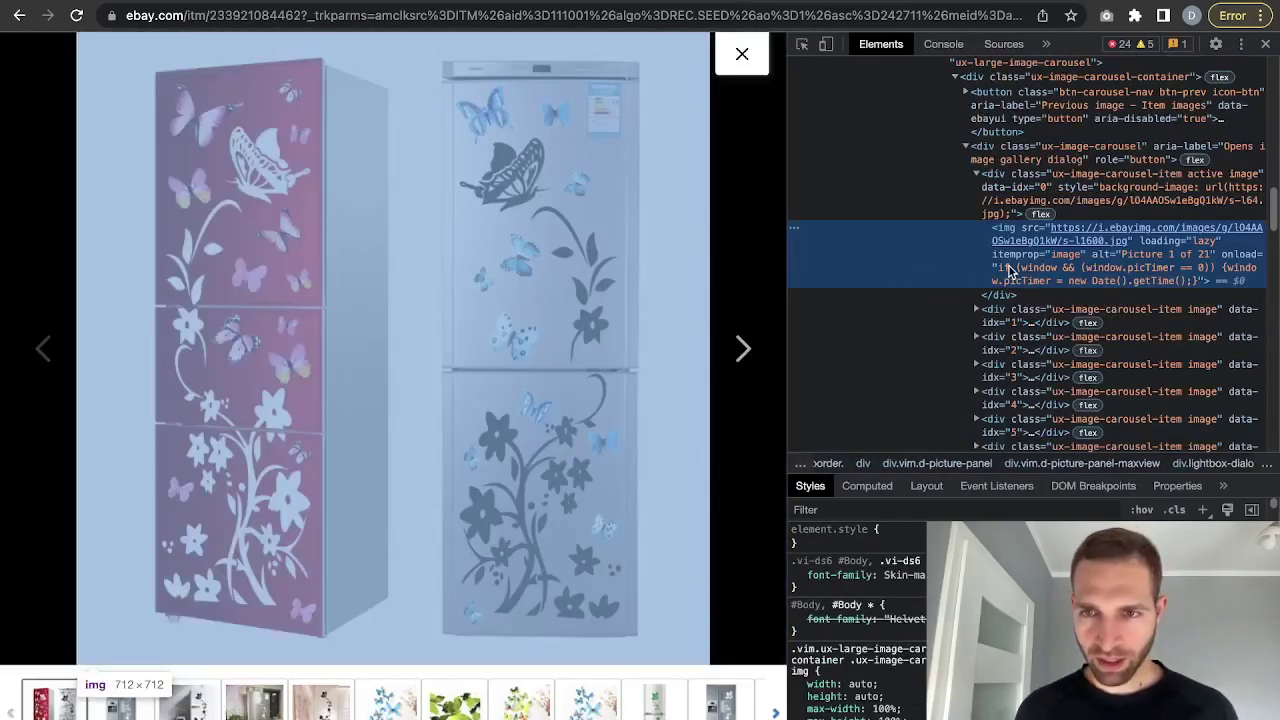
pyautogui.moveTo(1065, 243)
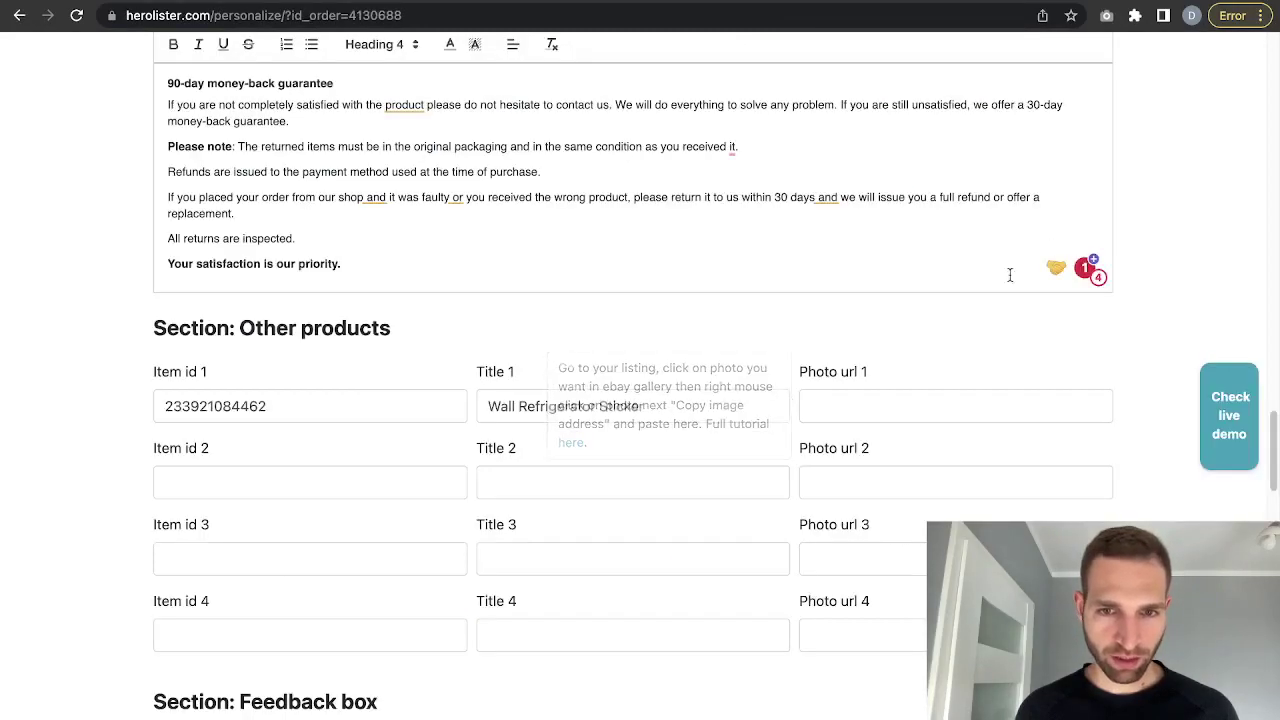
pyautogui.write('https://i.ebayimg.com/images/g/IO4AAOSw1eBgQ1kW/s-l1600.jpg')
pyautogui.click(882, 432)
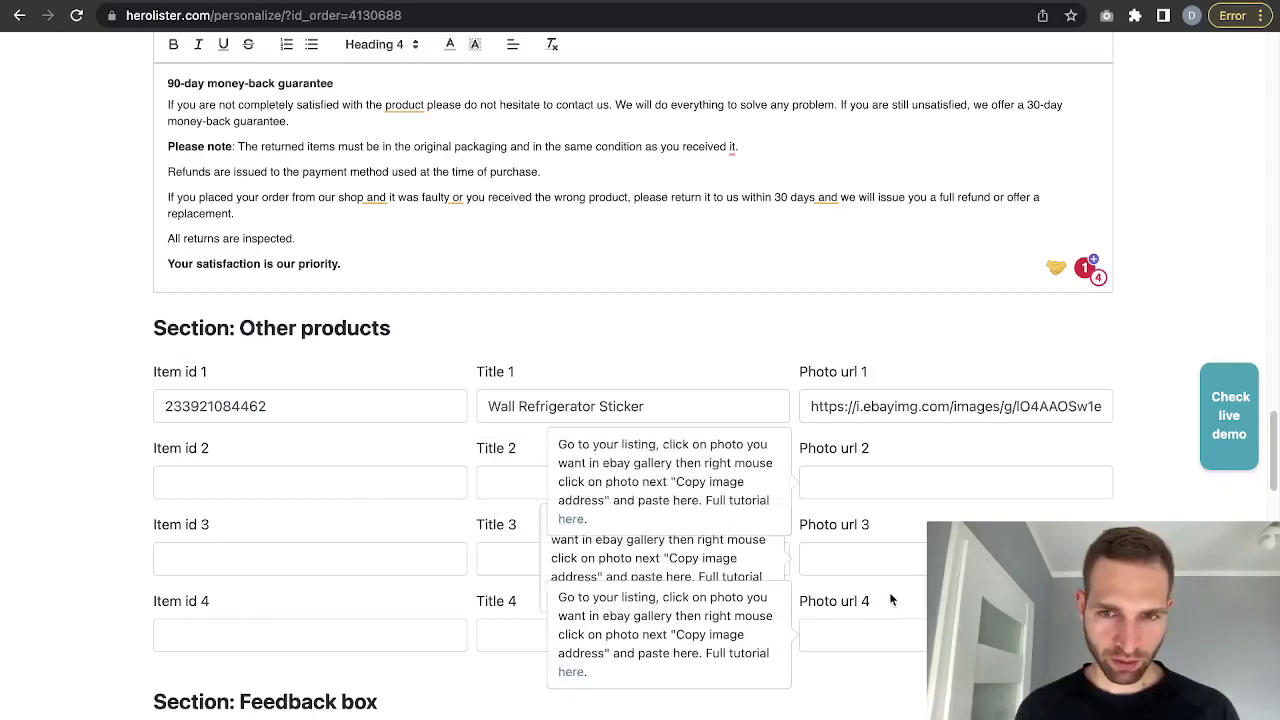
# Compare the form's Other products and Feedback box sections with the Other Auctions and Feedback blocks on the default demo page
pyautogui.scroll(-1, 737, 634)
pyautogui.scroll(-3, 734, 640)
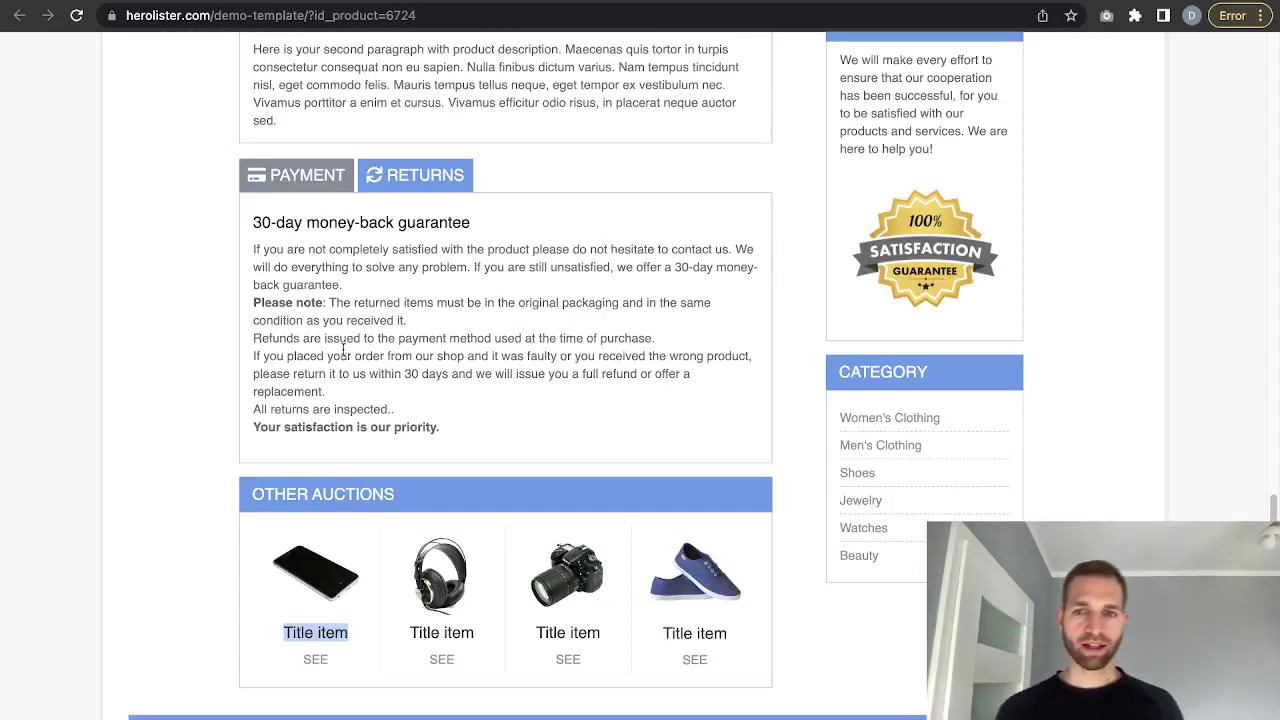
pyautogui.scroll(-2, 1001, 455)
pyautogui.scroll(4, 1004, 458)
pyautogui.scroll(1, 1004, 458)
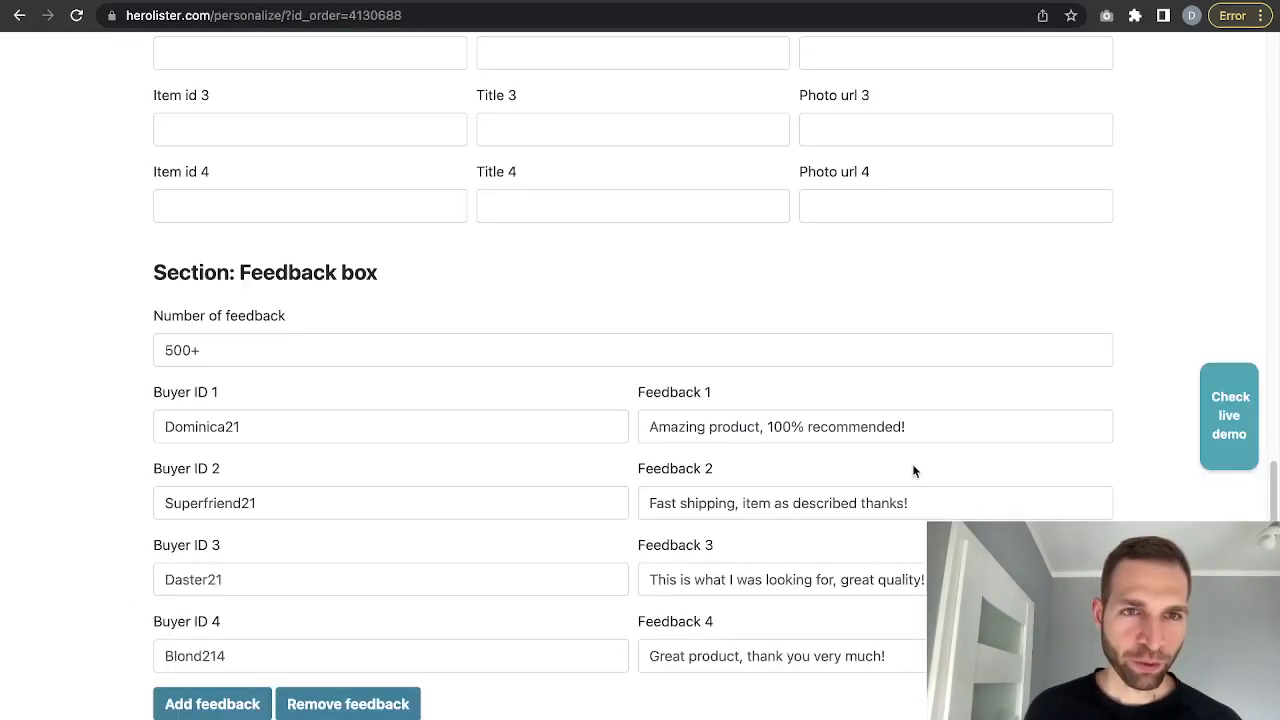
pyautogui.scroll(5, 335, 485)
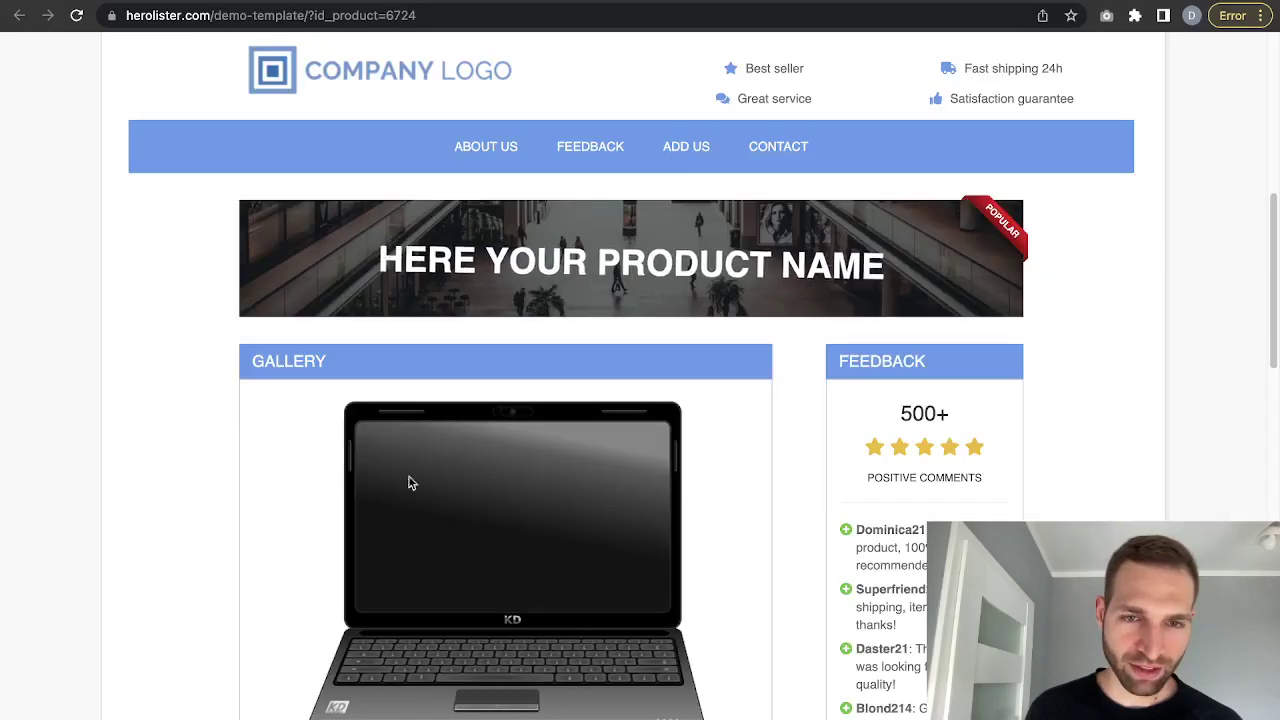
pyautogui.scroll(-10, 408, 480)
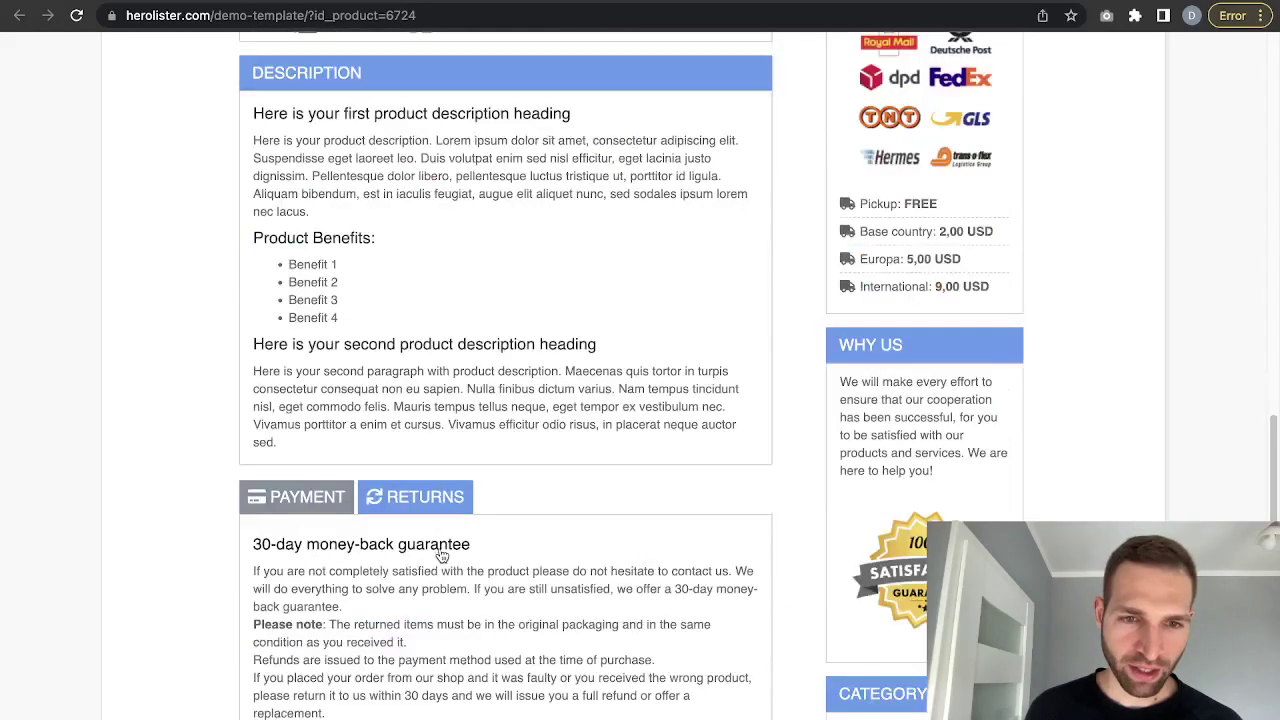
pyautogui.scroll(-7, 341, 557)
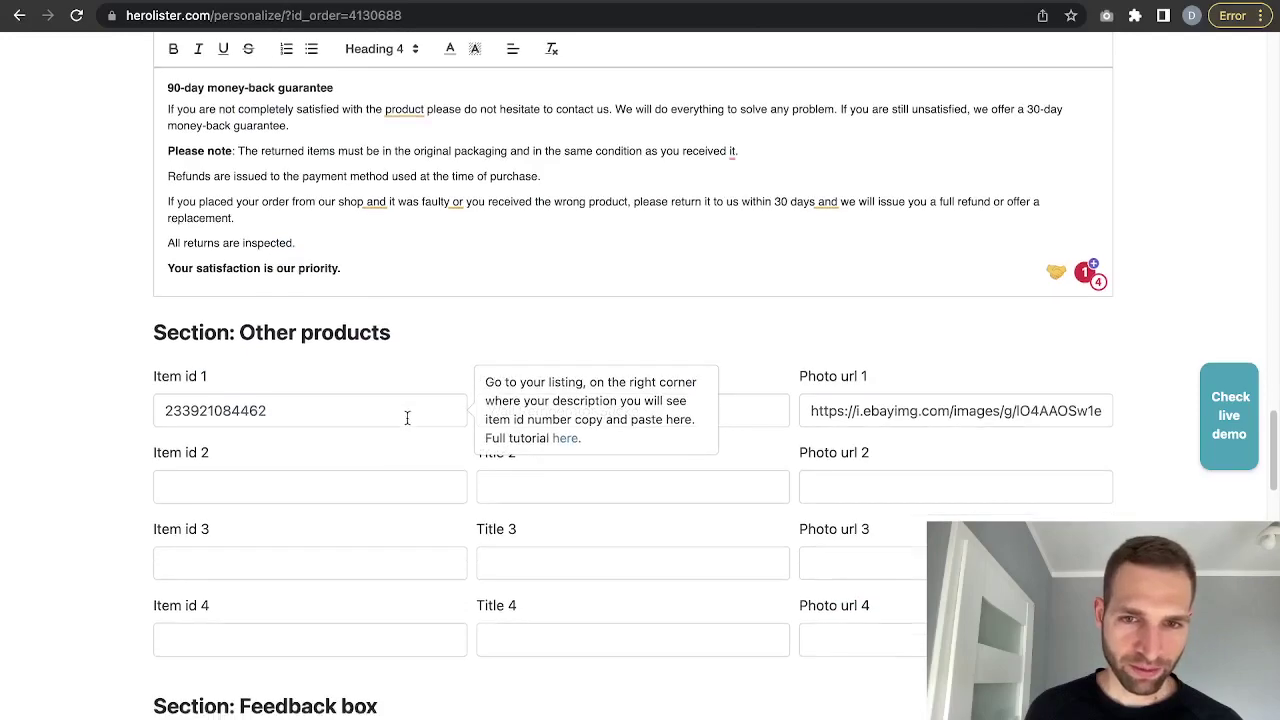
# Set the number of feedback to 800+ in the Feedback box section
pyautogui.scroll(-1, 415, 425)
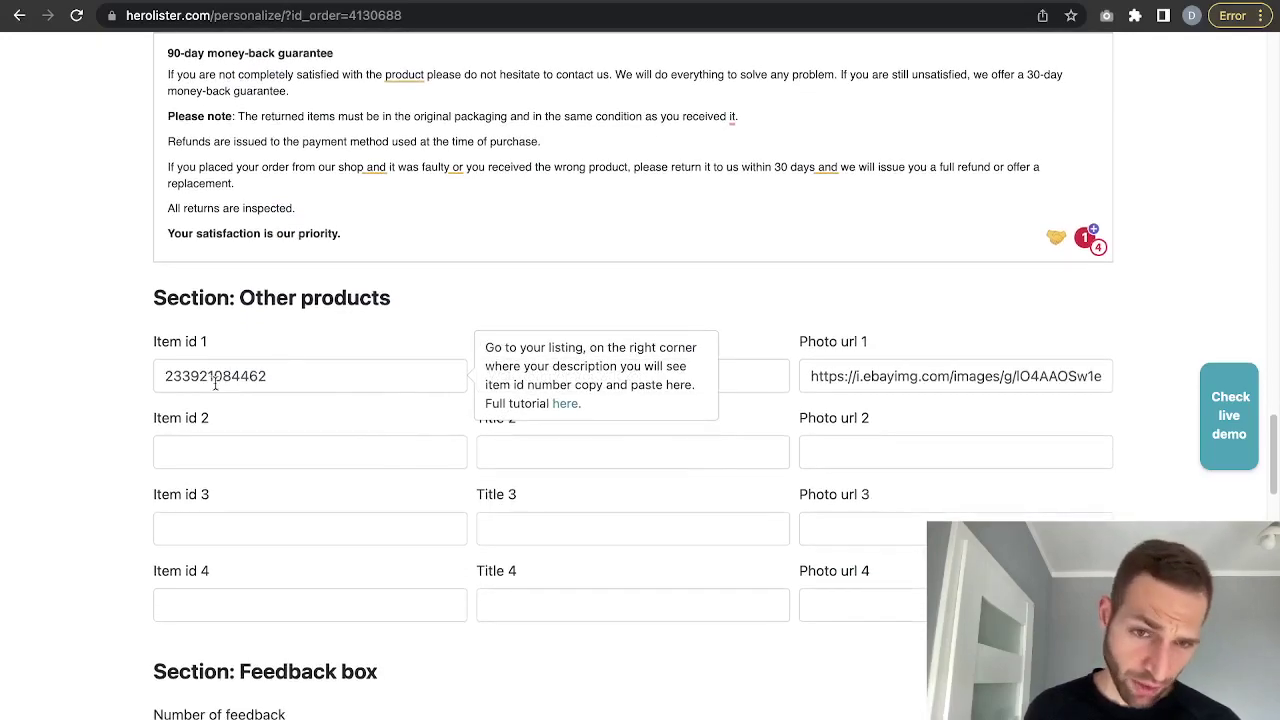
pyautogui.scroll(-2, 443, 380)
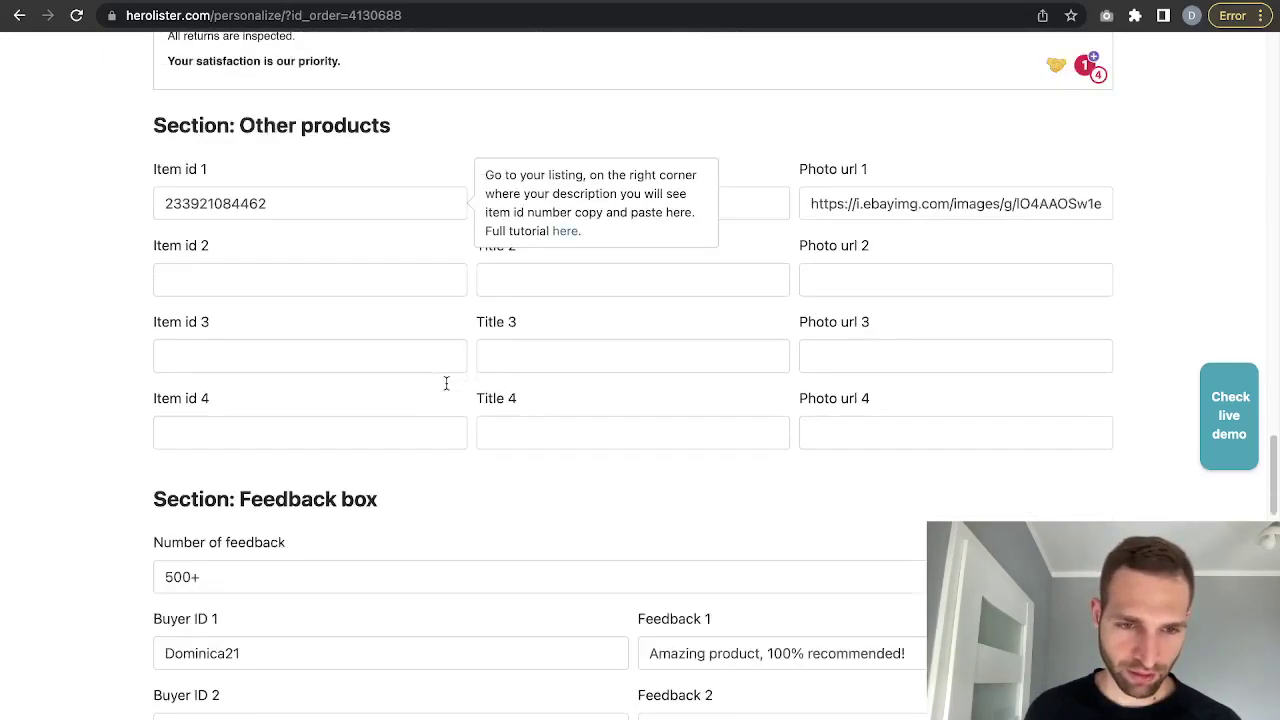
pyautogui.scroll(-2, 447, 389)
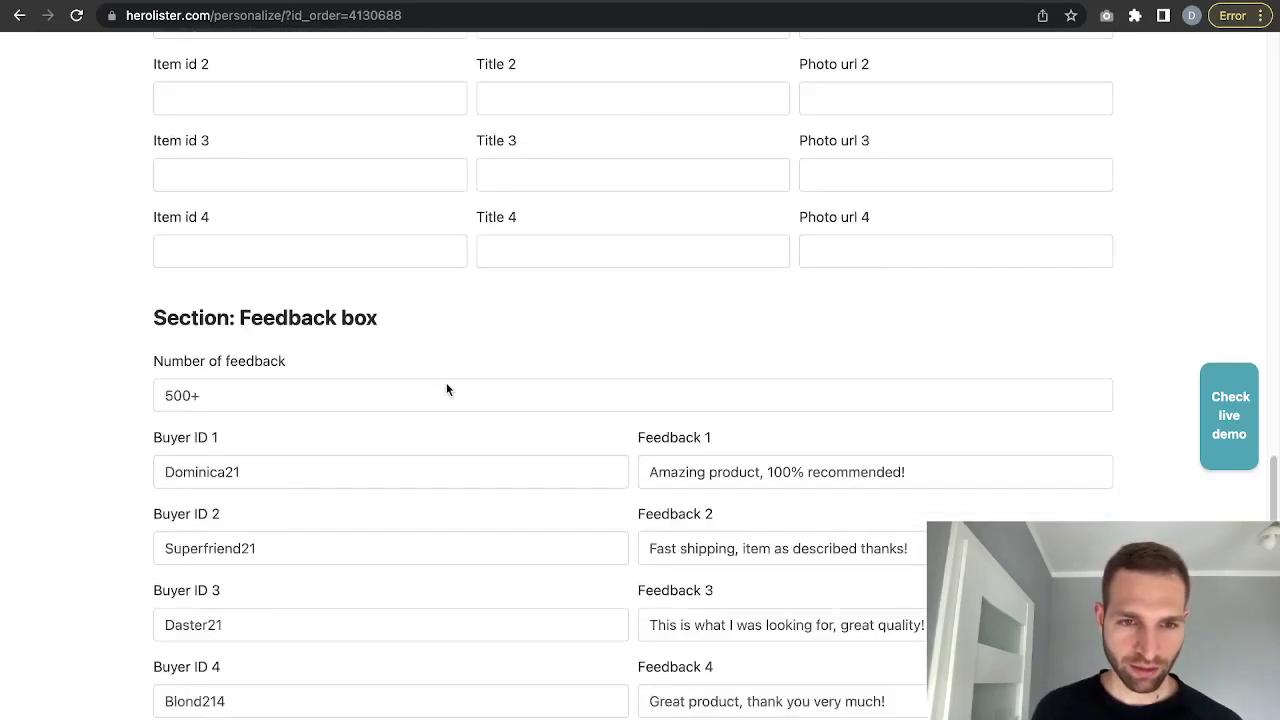
pyautogui.scroll(-1, 444, 380)
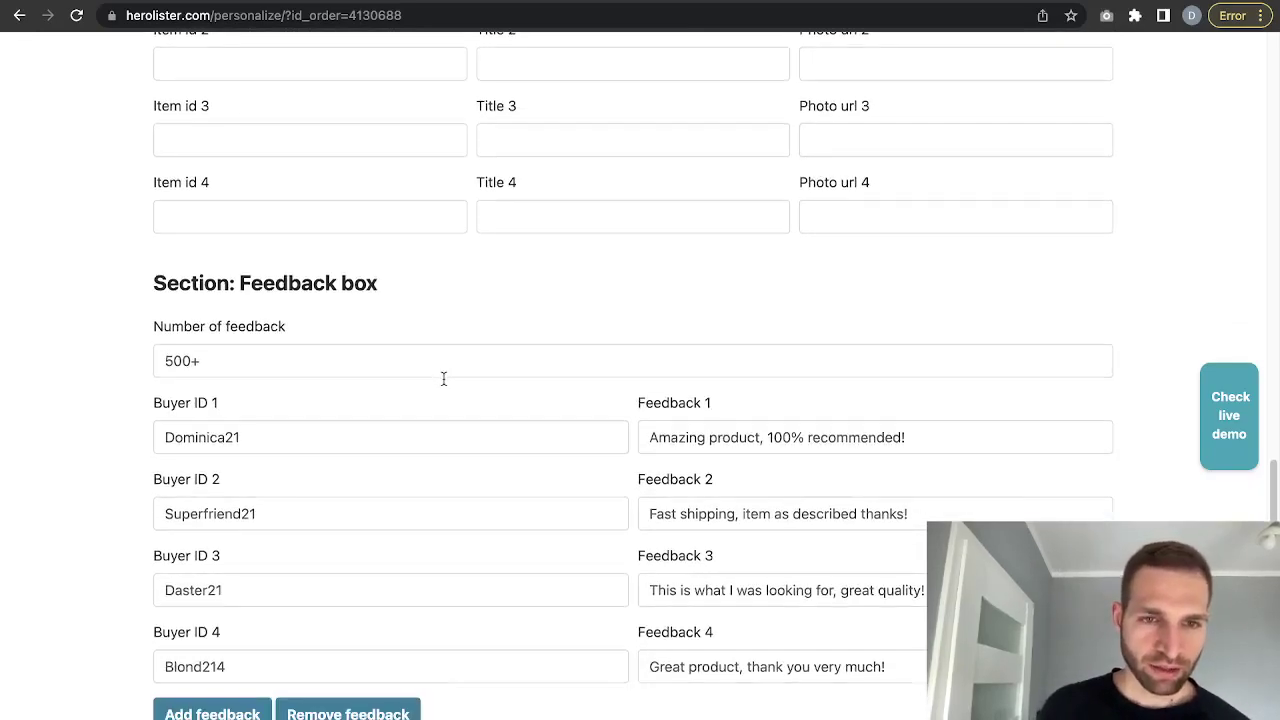
pyautogui.click(167, 362)
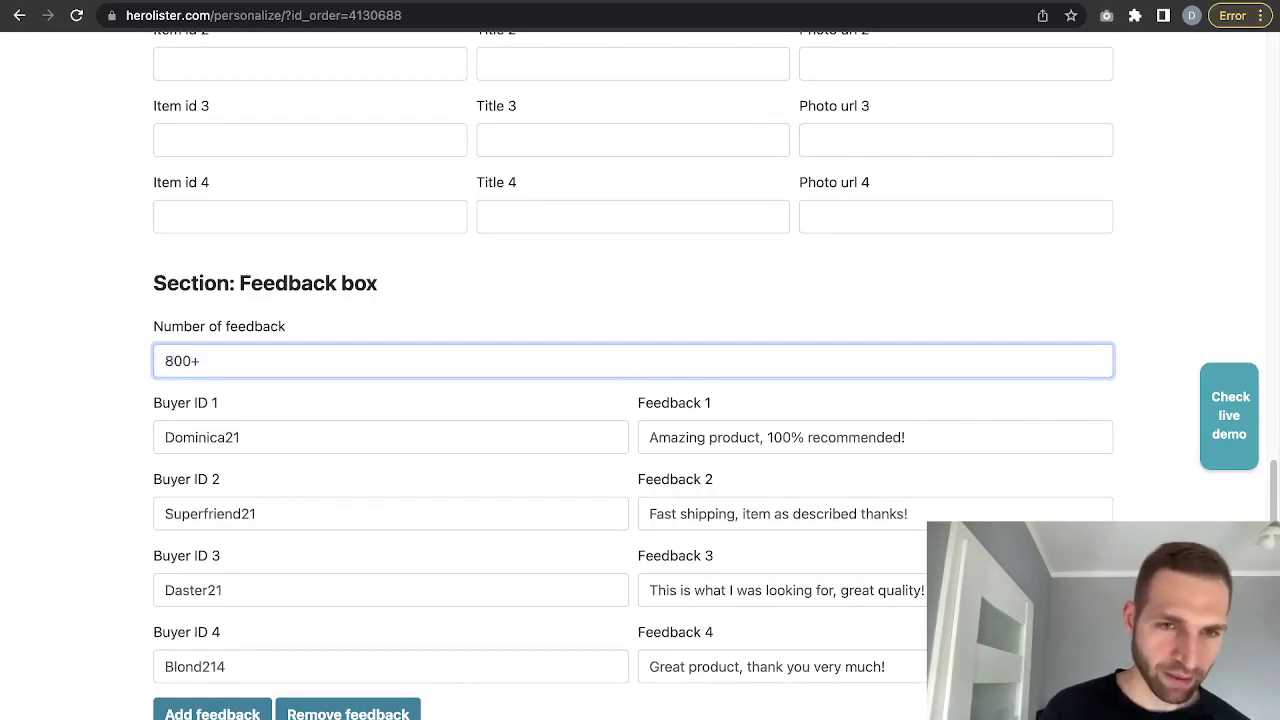
pyautogui.write('8')
# Check the default demo page again and review the form's buyer feedback entries down to the Delivery box section
pyautogui.scroll(-1, 300, 465)
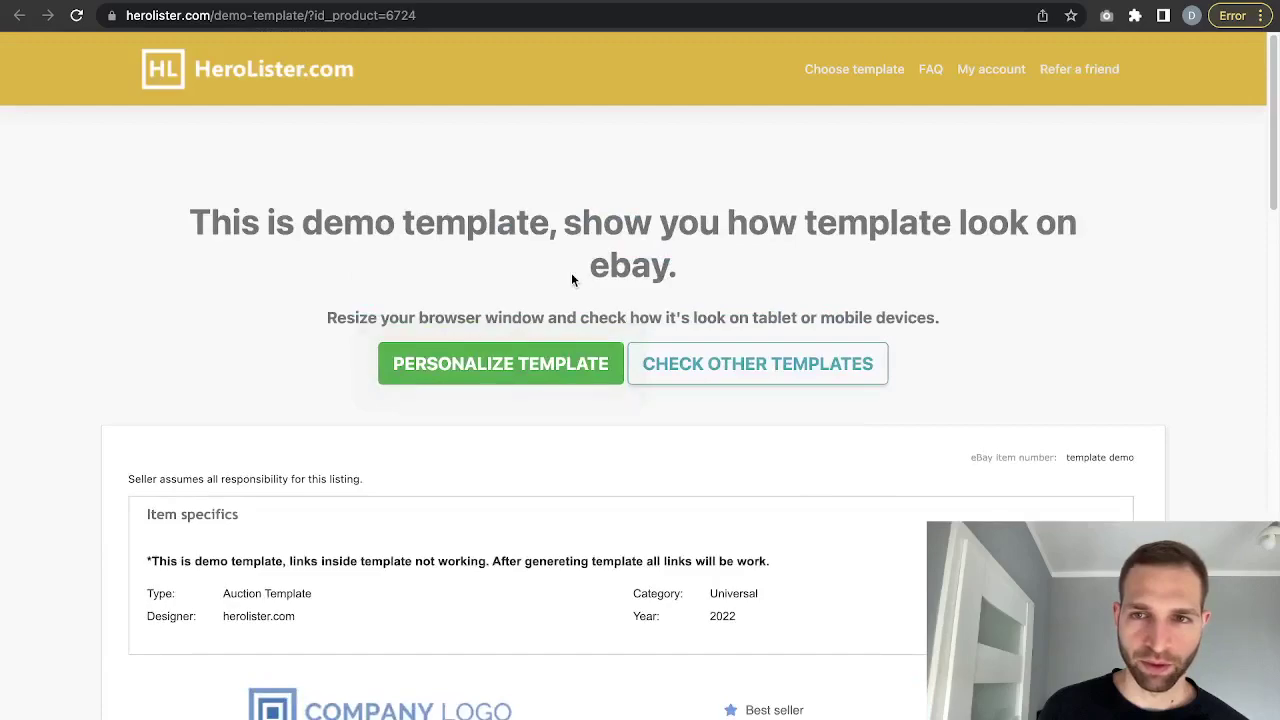
pyautogui.scroll(-4, 571, 280)
pyautogui.scroll(-5, 571, 280)
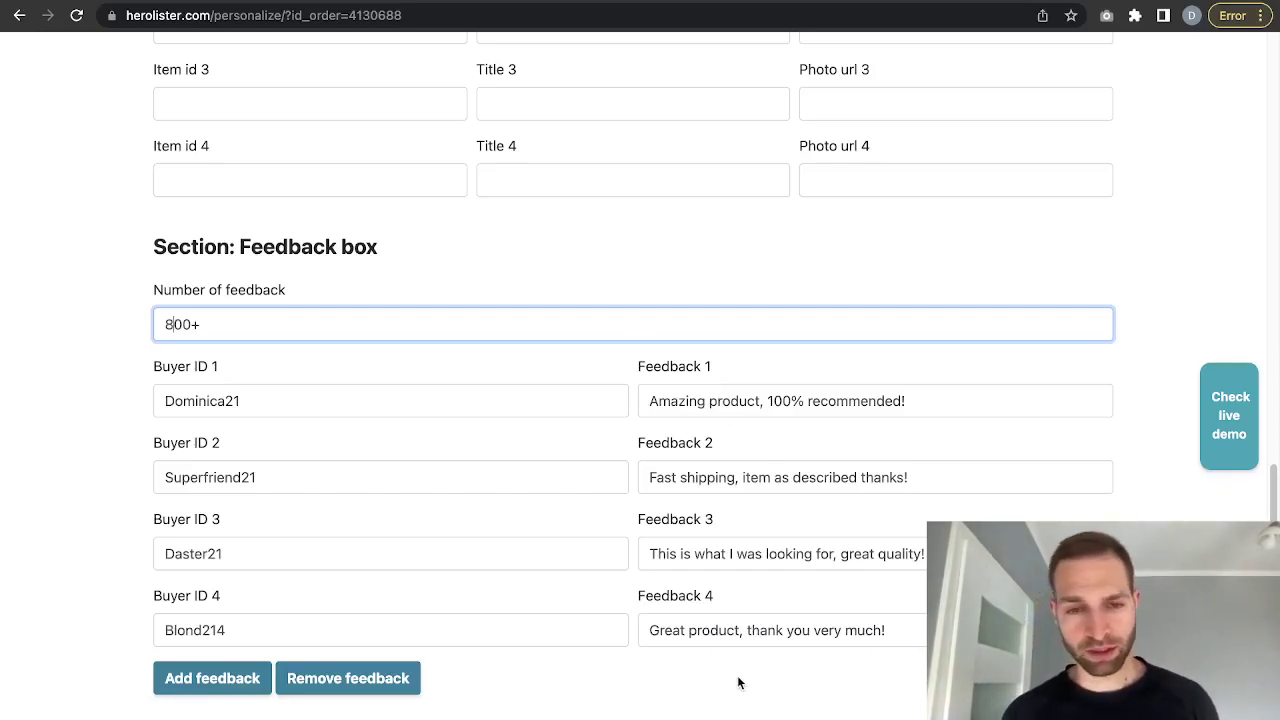
pyautogui.scroll(-3, 737, 681)
pyautogui.scroll(-2, 723, 663)
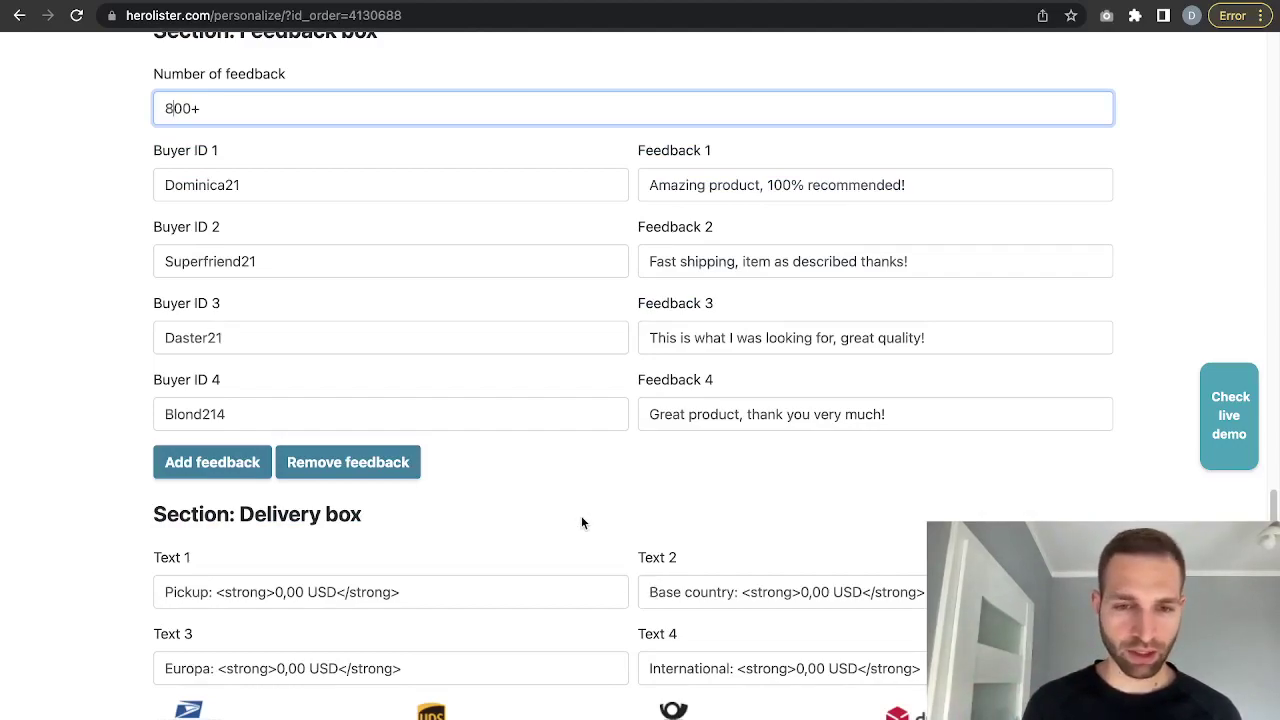
# Compare the form's Delivery box shipping texts with the Delivery block on the default demo page
pyautogui.scroll(-3, 581, 521)
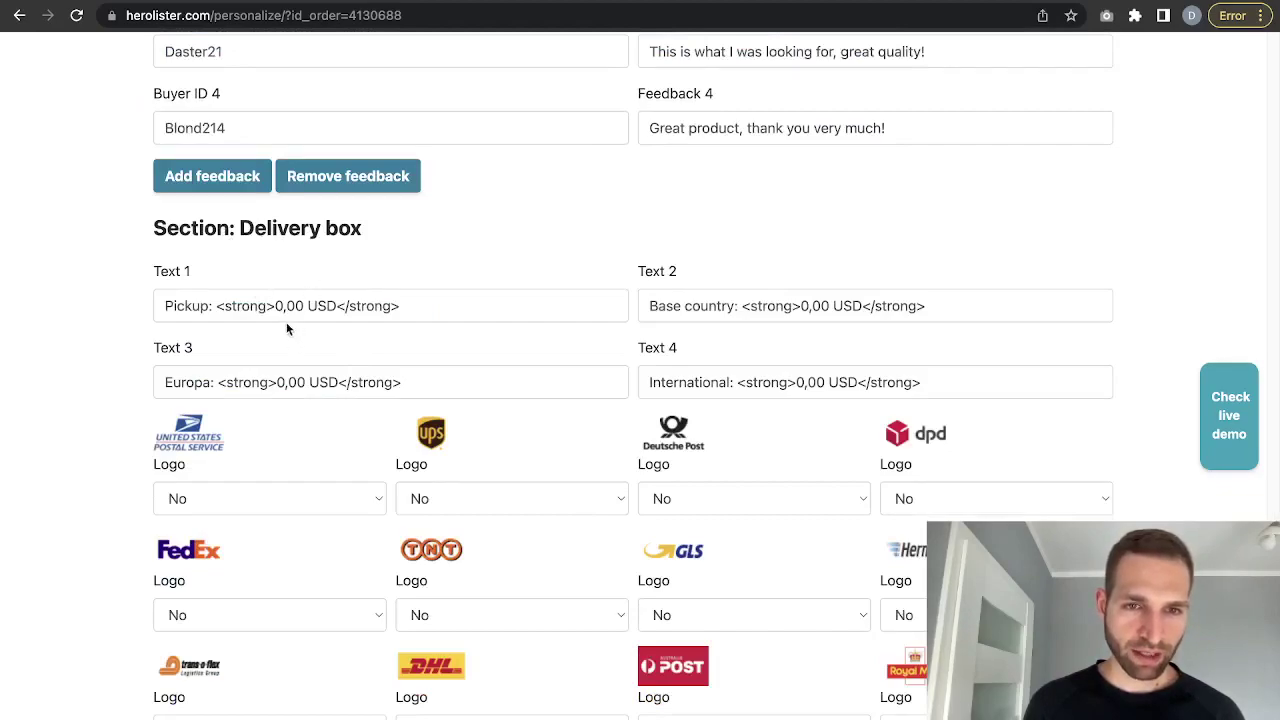
pyautogui.doubleClick(249, 309)
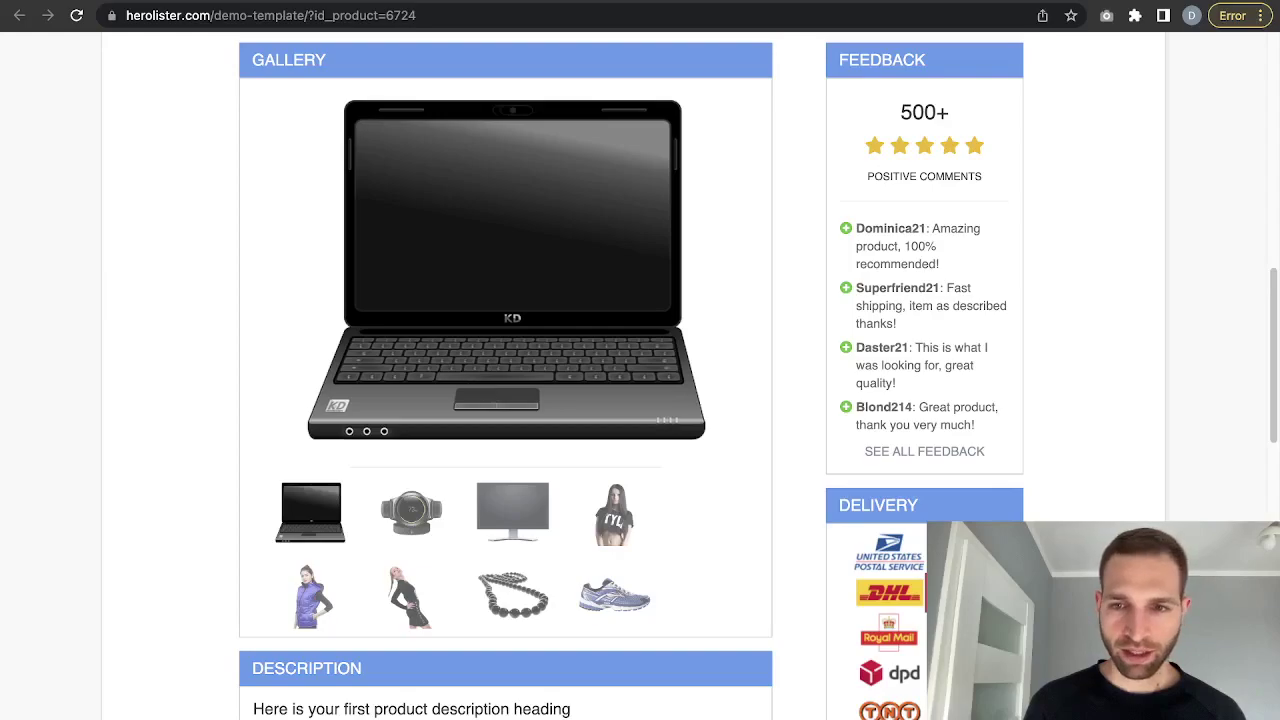
pyautogui.scroll(-5, 950, 380)
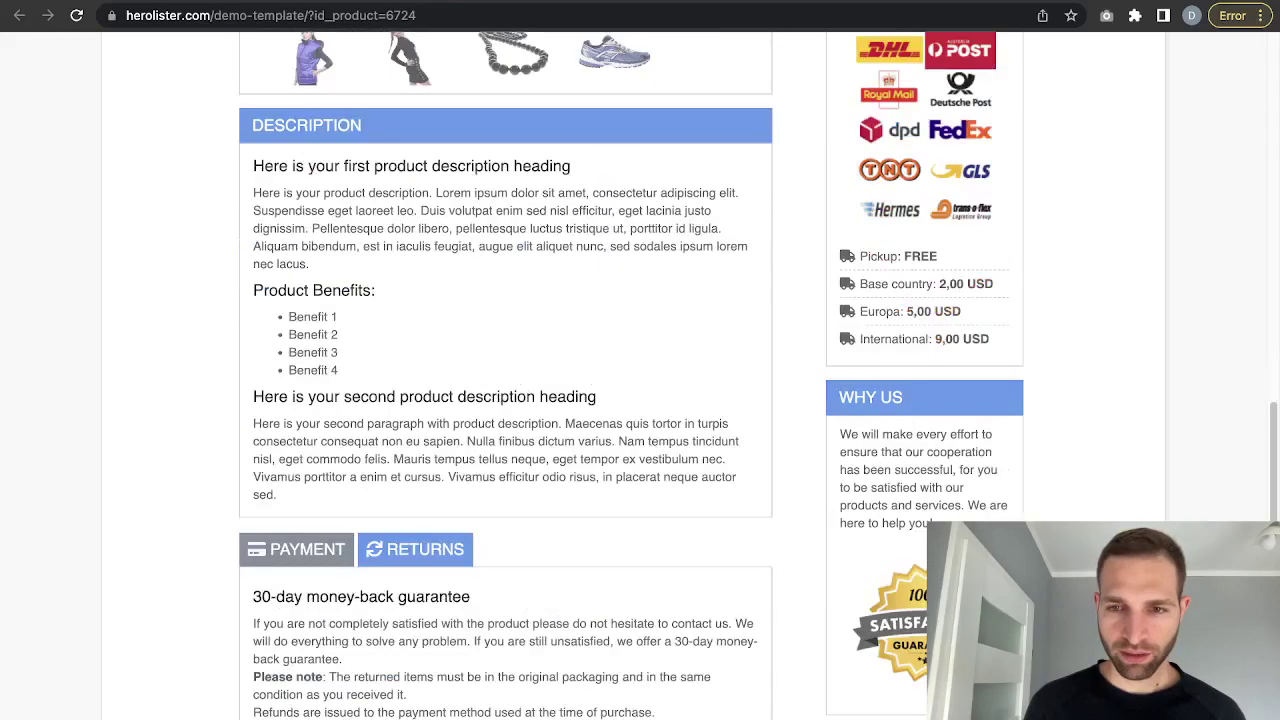
pyautogui.scroll(1, 950, 380)
pyautogui.moveTo(882, 339); pyautogui.dragTo(983, 402)
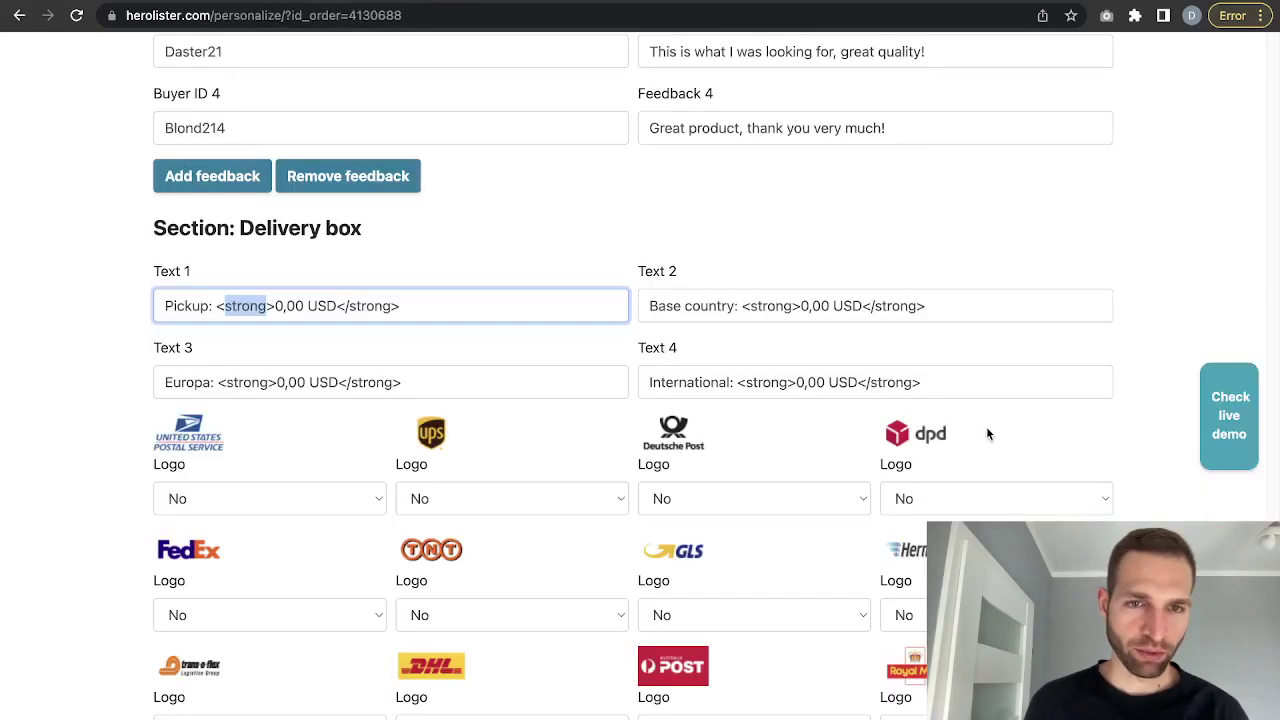
# Review the carrier logo settings of the Delivery box, including the DHL logo options, down to the Why us box section
pyautogui.scroll(-8, 986, 430)
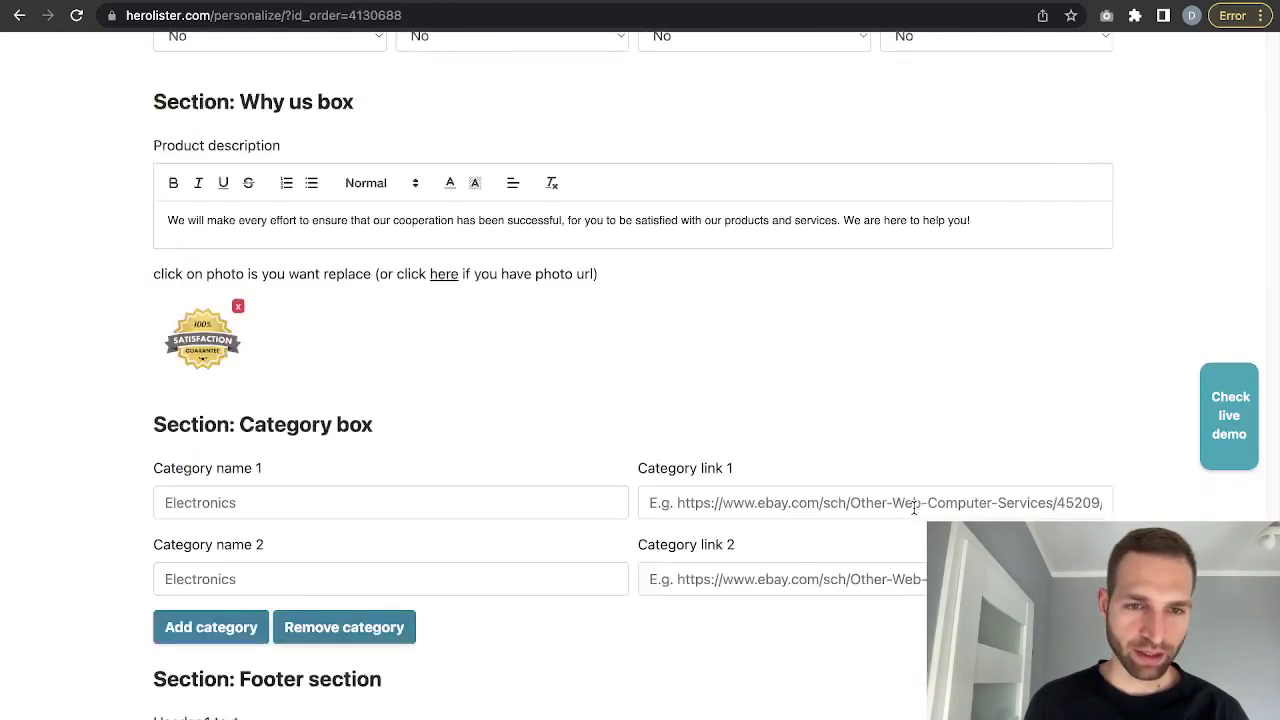
pyautogui.scroll(3, 913, 506)
pyautogui.click(546, 185)
pyautogui.click(544, 227)
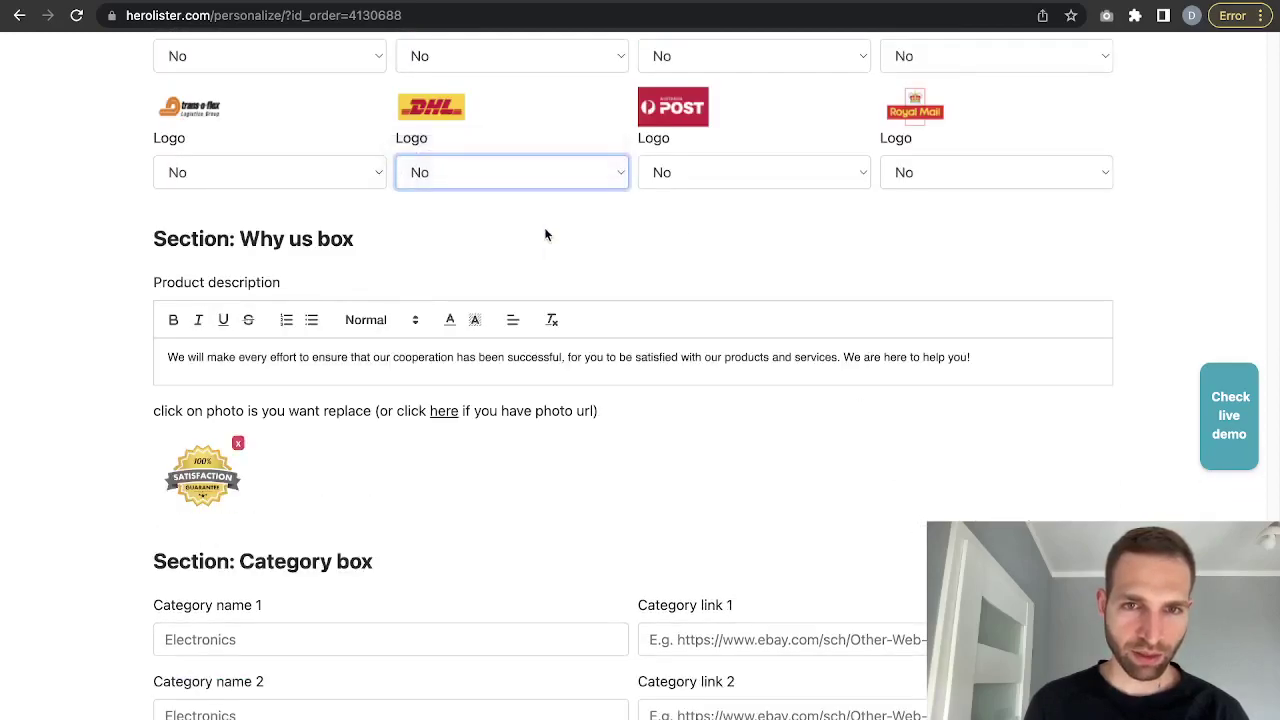
pyautogui.scroll(-1, 522, 455)
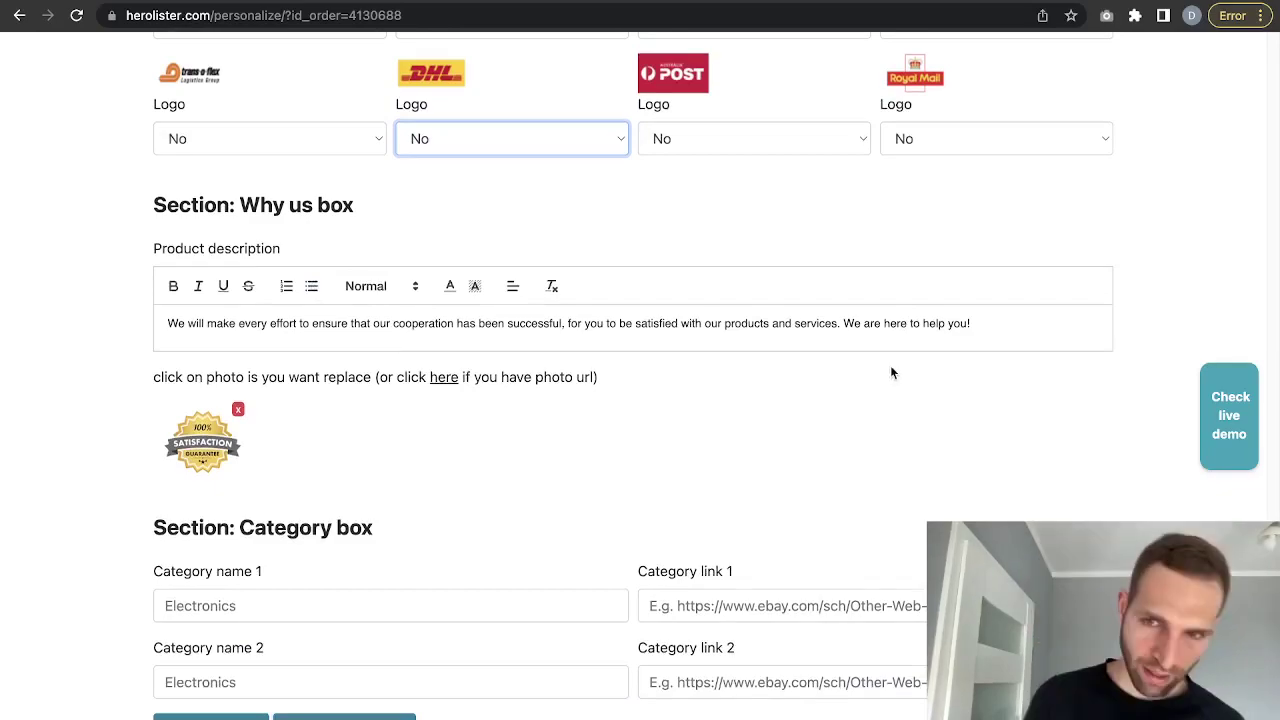
# Add the line OUR TEST TEXT below the existing paragraph in the Why us box description
pyautogui.click(975, 325)
pyautogui.press('Return')
pyautogui.press('Return')
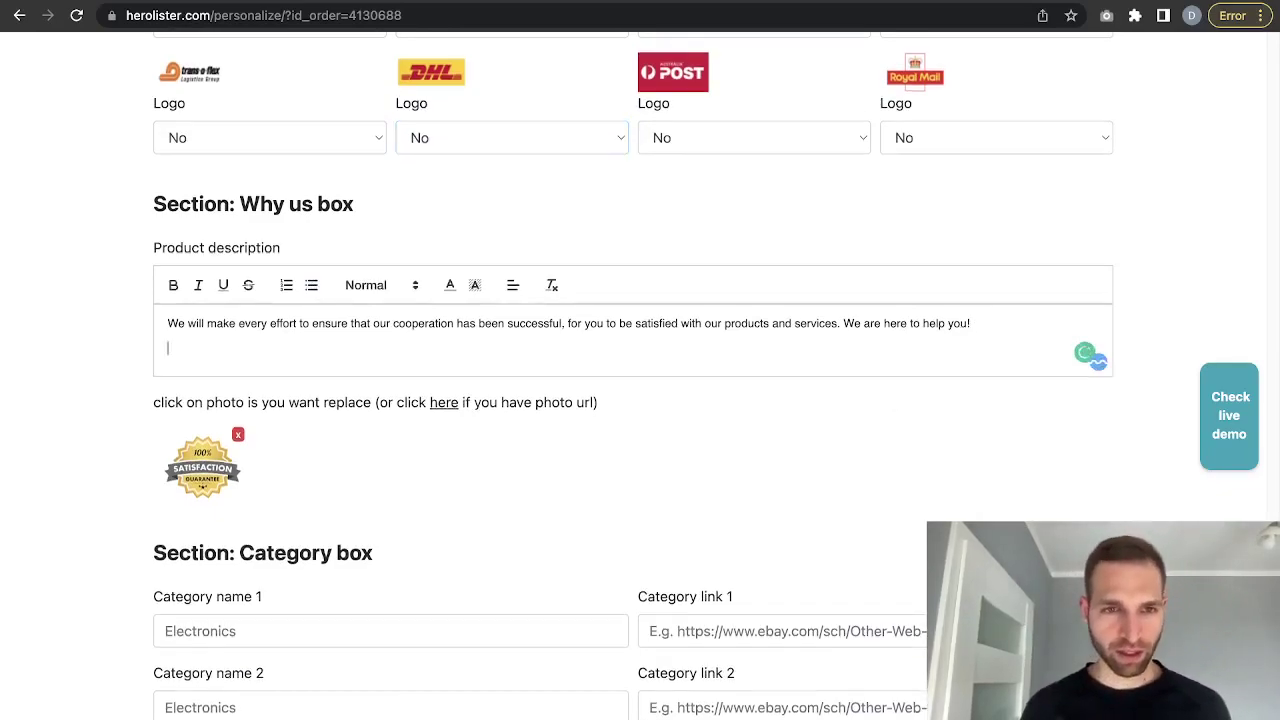
pyautogui.press('BackSpace')
pyautogui.write('OUR TEST TEXT')
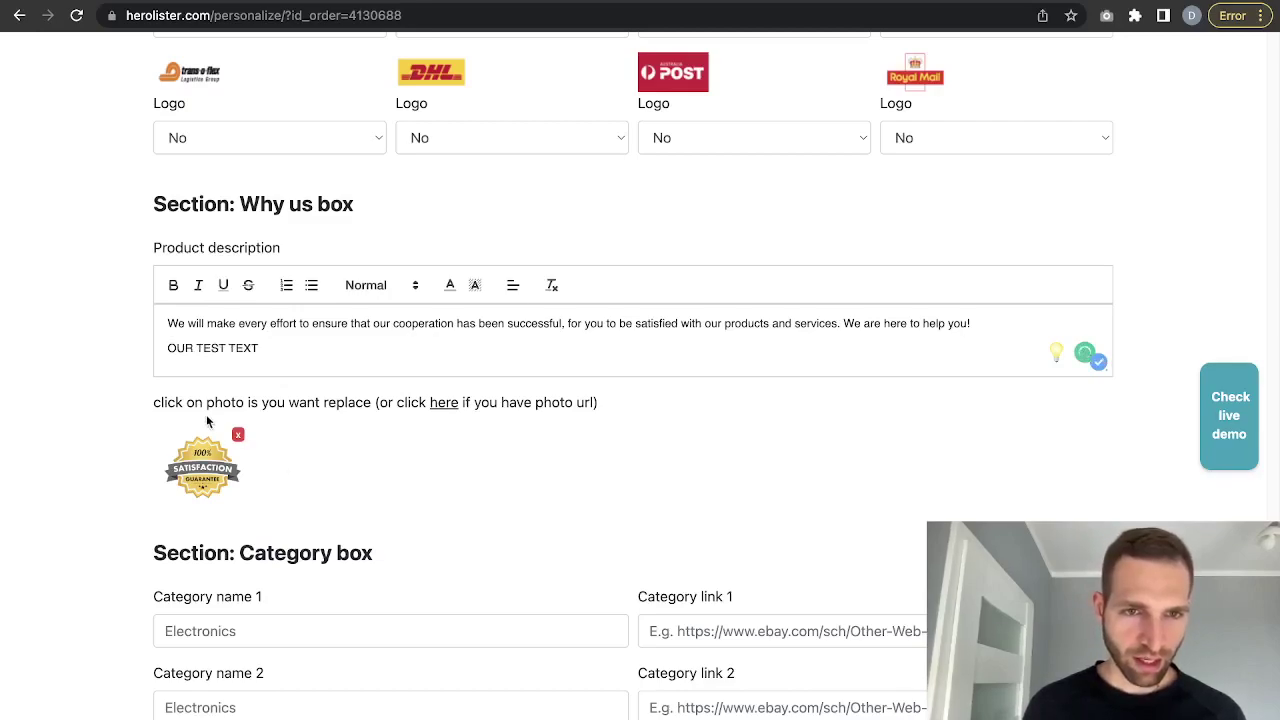
# Make the OUR TEST TEXT line bold and format it as Heading 4
pyautogui.tripleClick(190, 352)
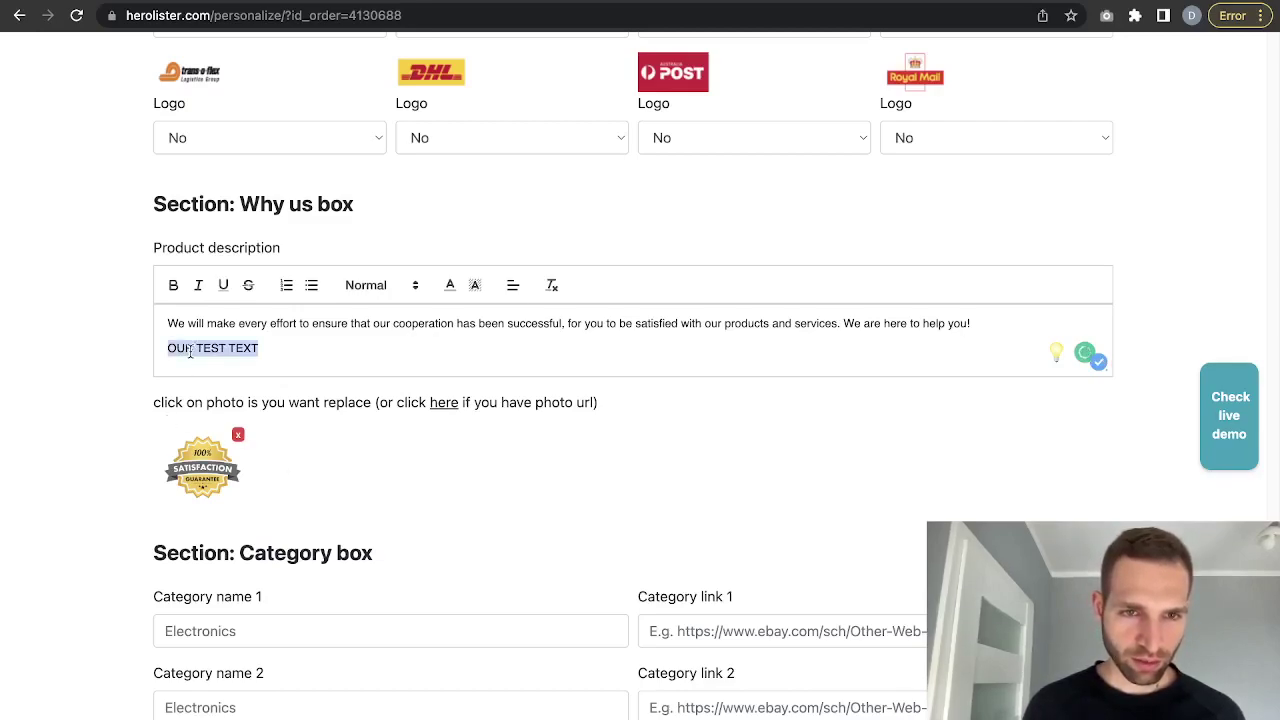
pyautogui.click(174, 287)
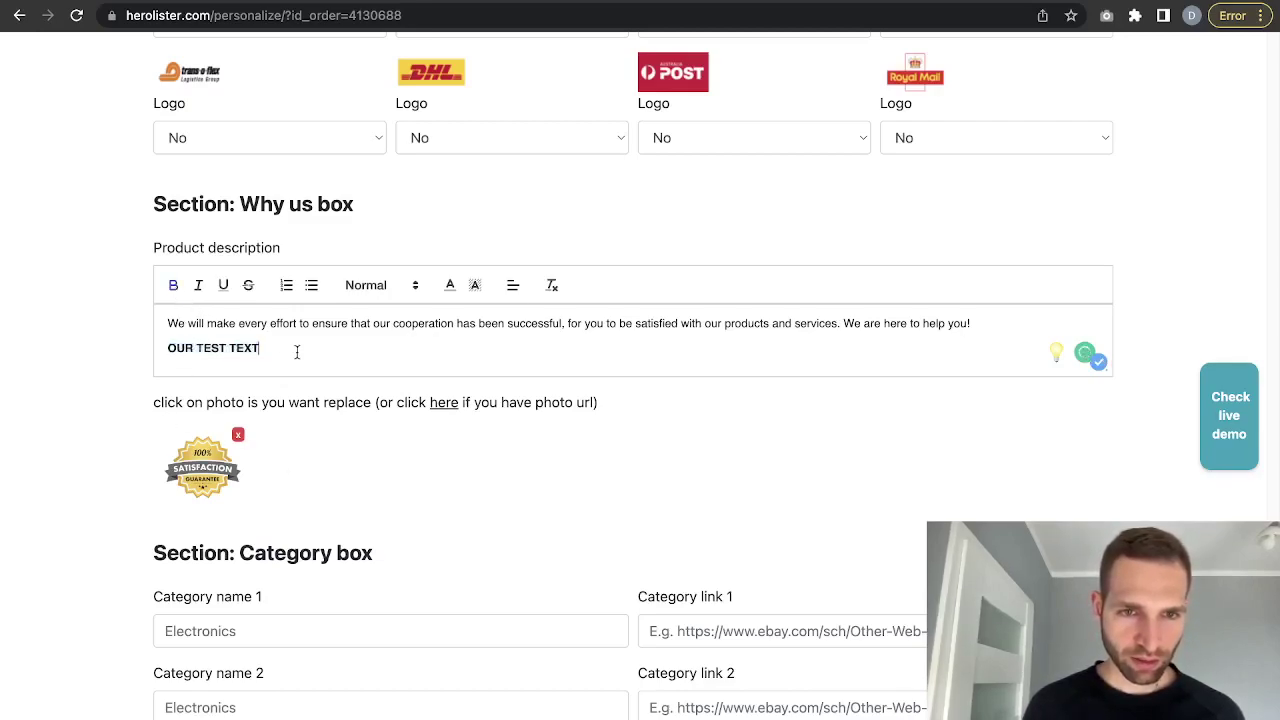
pyautogui.click(362, 287)
pyautogui.click(386, 321)
pyautogui.click(343, 350)
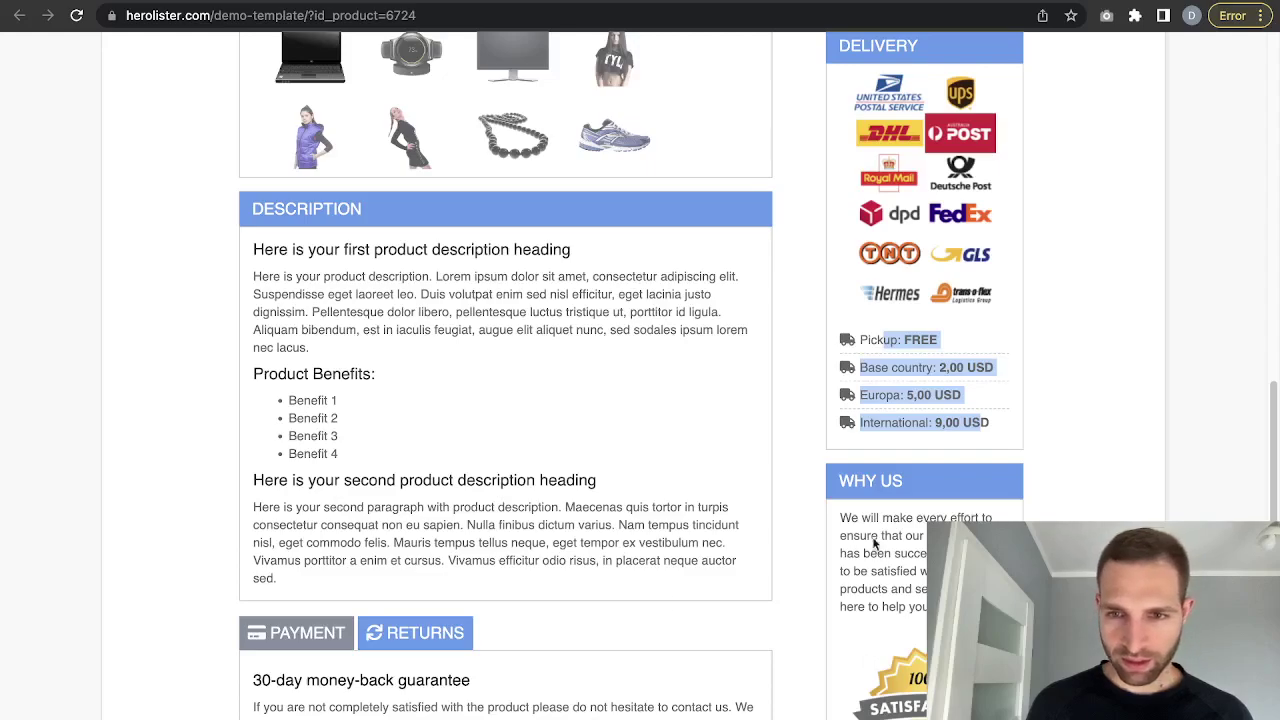
# Compare the form's Why us box and Category box sections with the matching blocks on the default demo page
pyautogui.moveTo(840, 517); pyautogui.dragTo(930, 607)
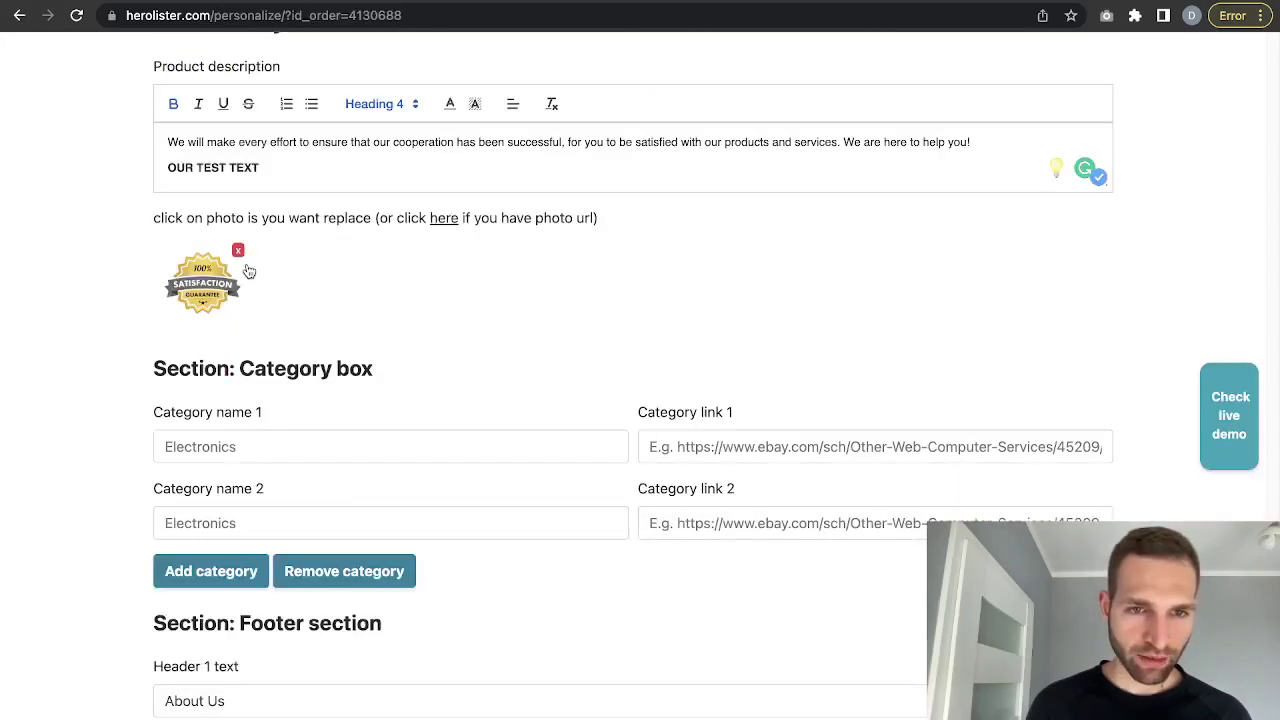
pyautogui.scroll(-1, 360, 500)
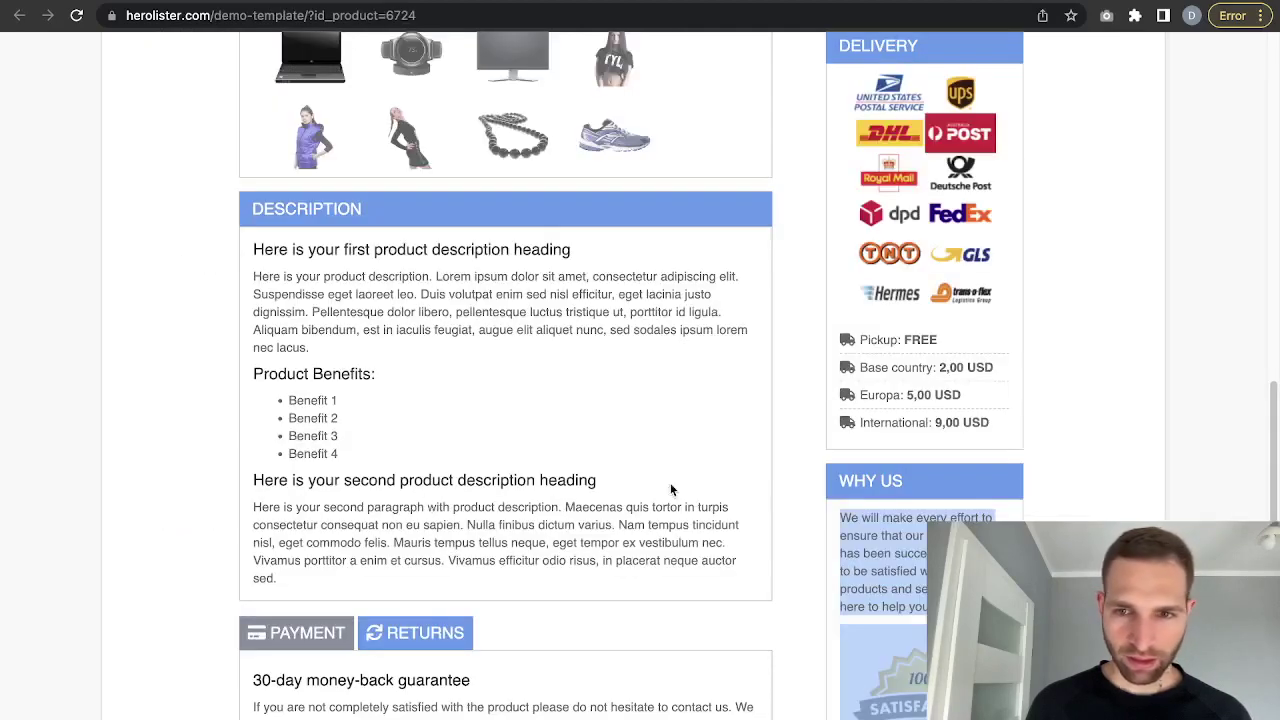
pyautogui.scroll(-5, 1080, 506)
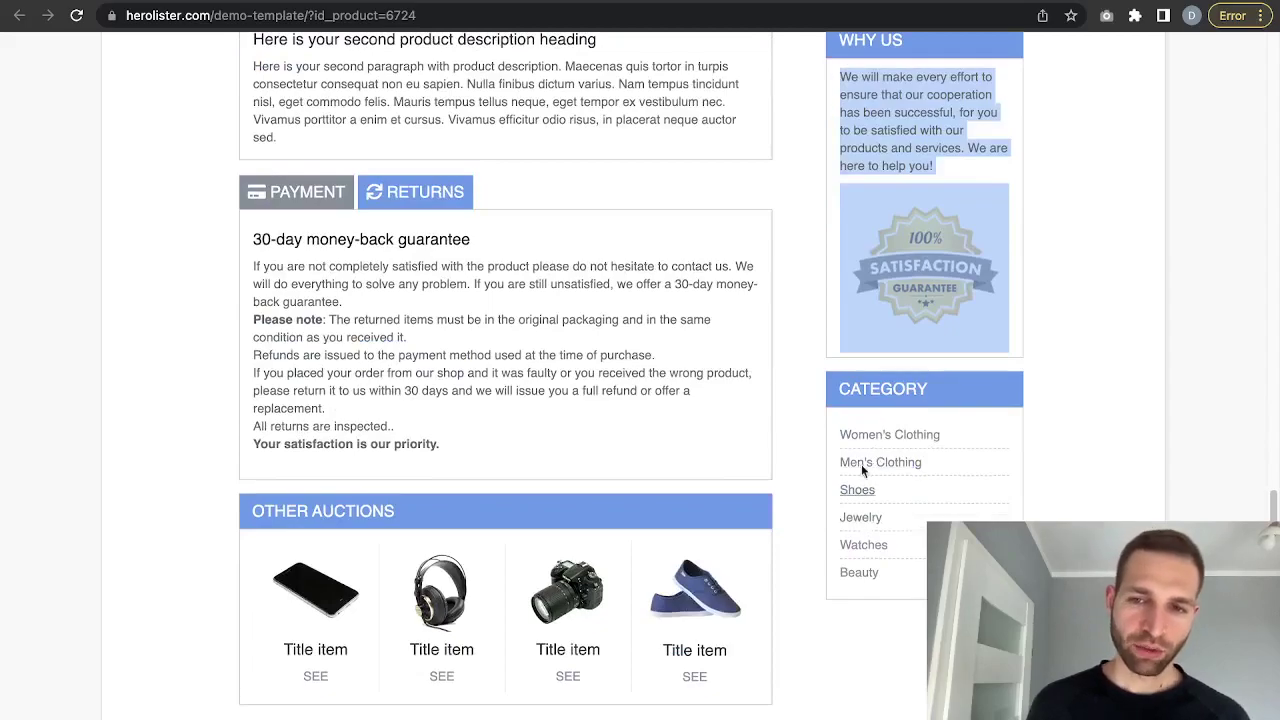
pyautogui.hotkey('ctrl', 'w')
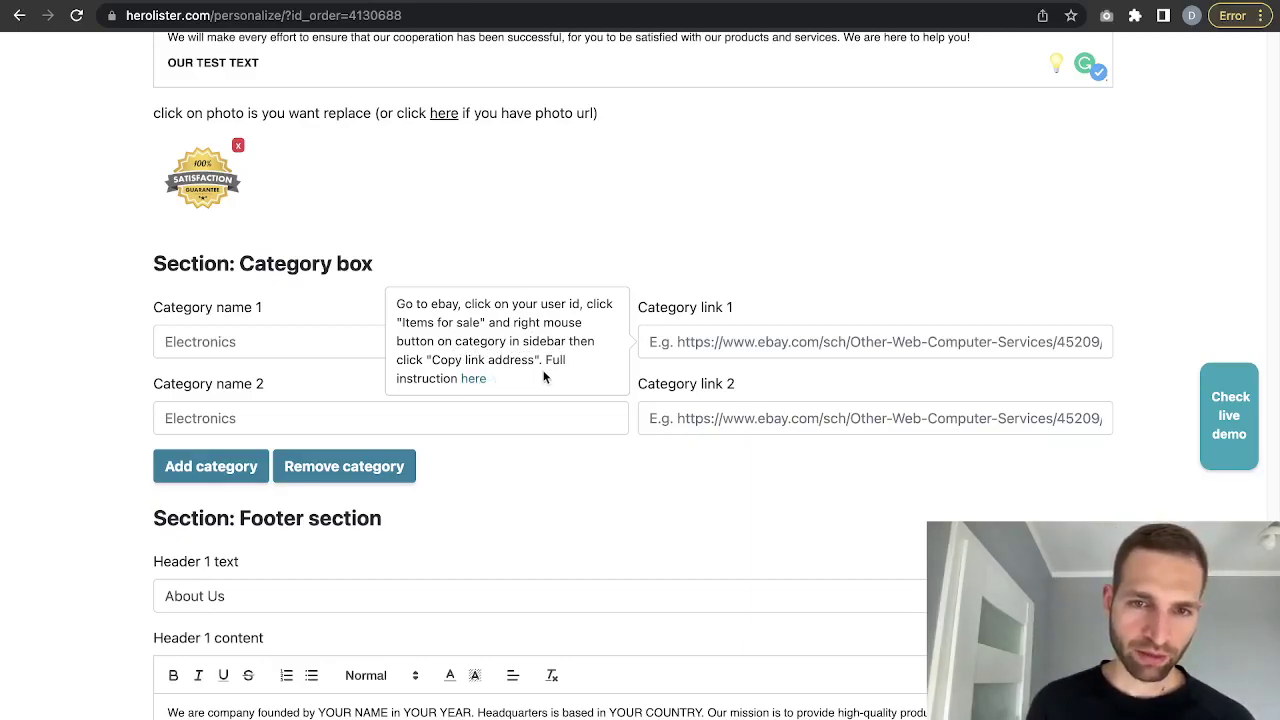
# Switch to the eBay refrigerator sticker listing, close its enlarged photo and the developer tools, and go to the seller's store page
pyautogui.hotkey('ctrl', 'Tab')
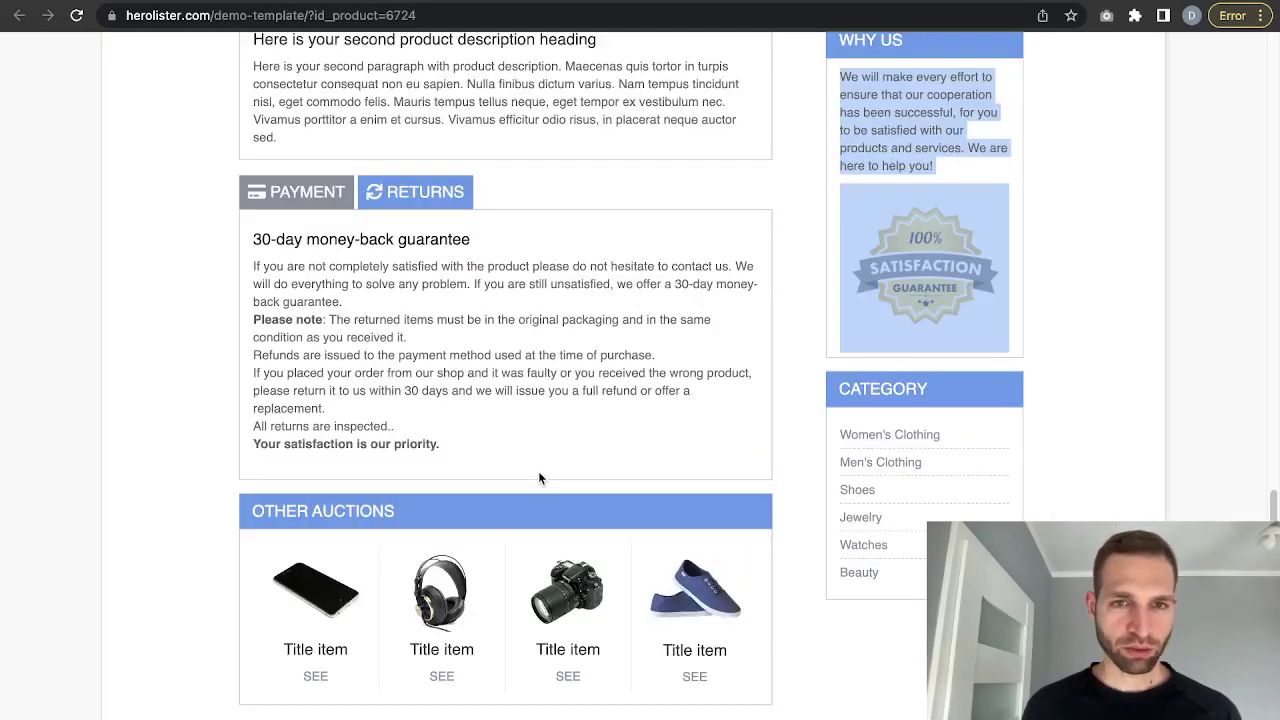
pyautogui.hotkey('ctrl', 'Tab')
pyautogui.click(750, 70)
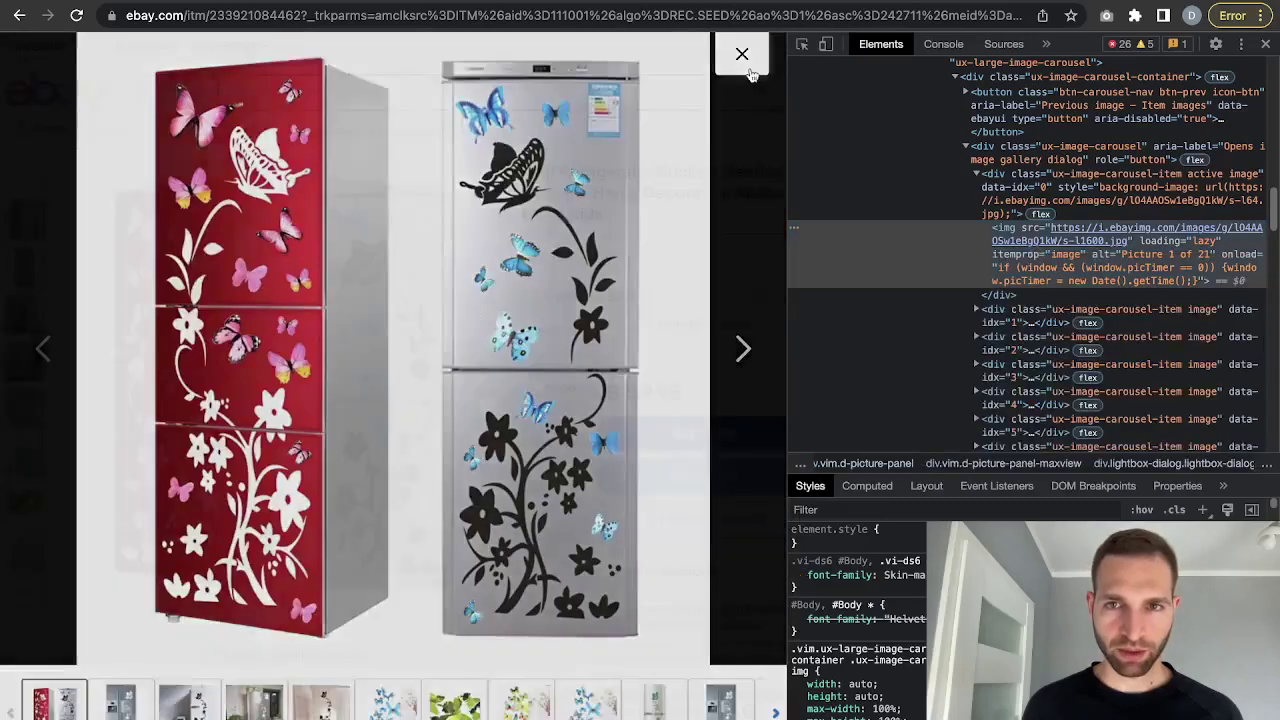
pyautogui.press('super+alt+i')
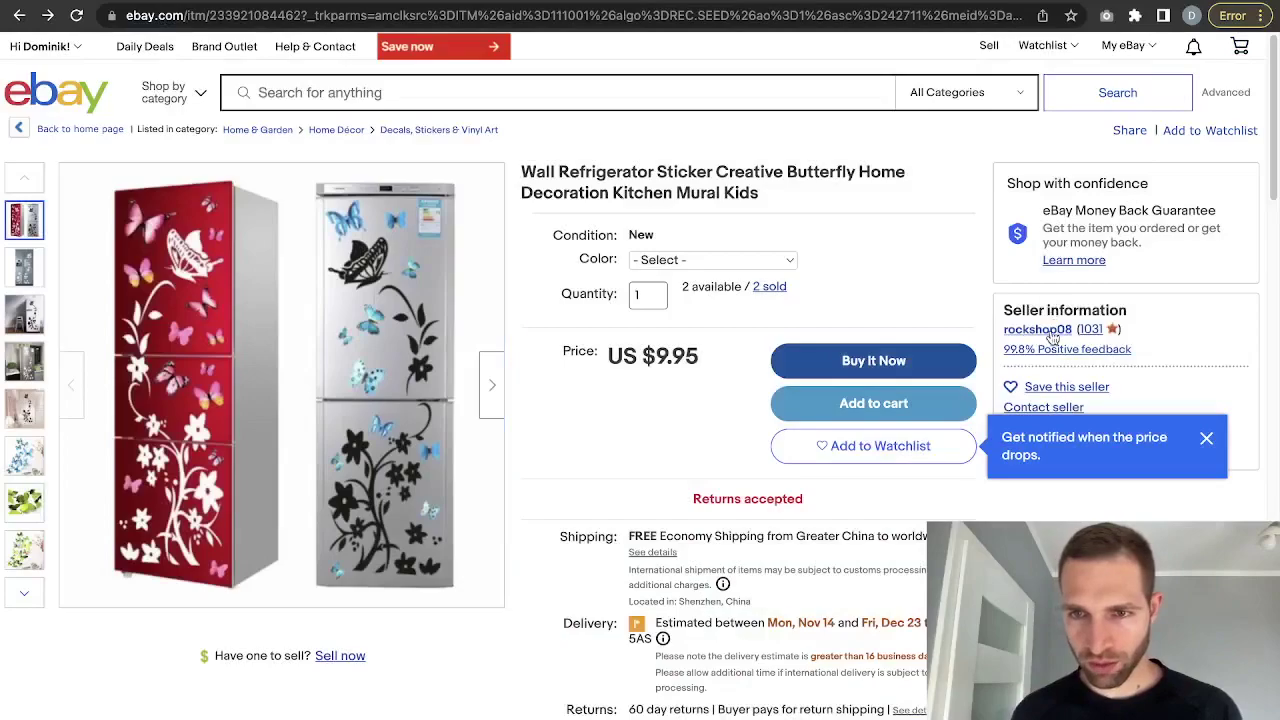
pyautogui.hotkey('ctrl', 'shift', 'Tab')
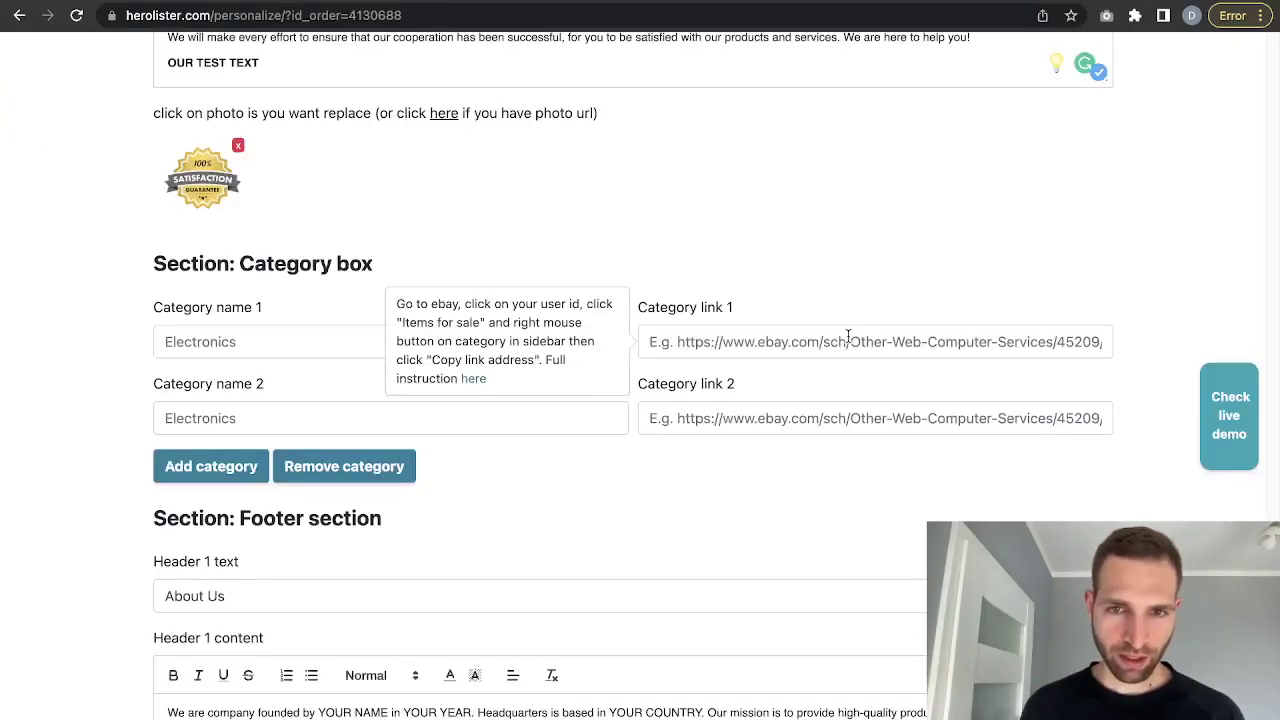
pyautogui.hotkey('ctrl', 'shift', 'Tab')
pyautogui.hotkey('ctrl', 'shift', 'Tab')
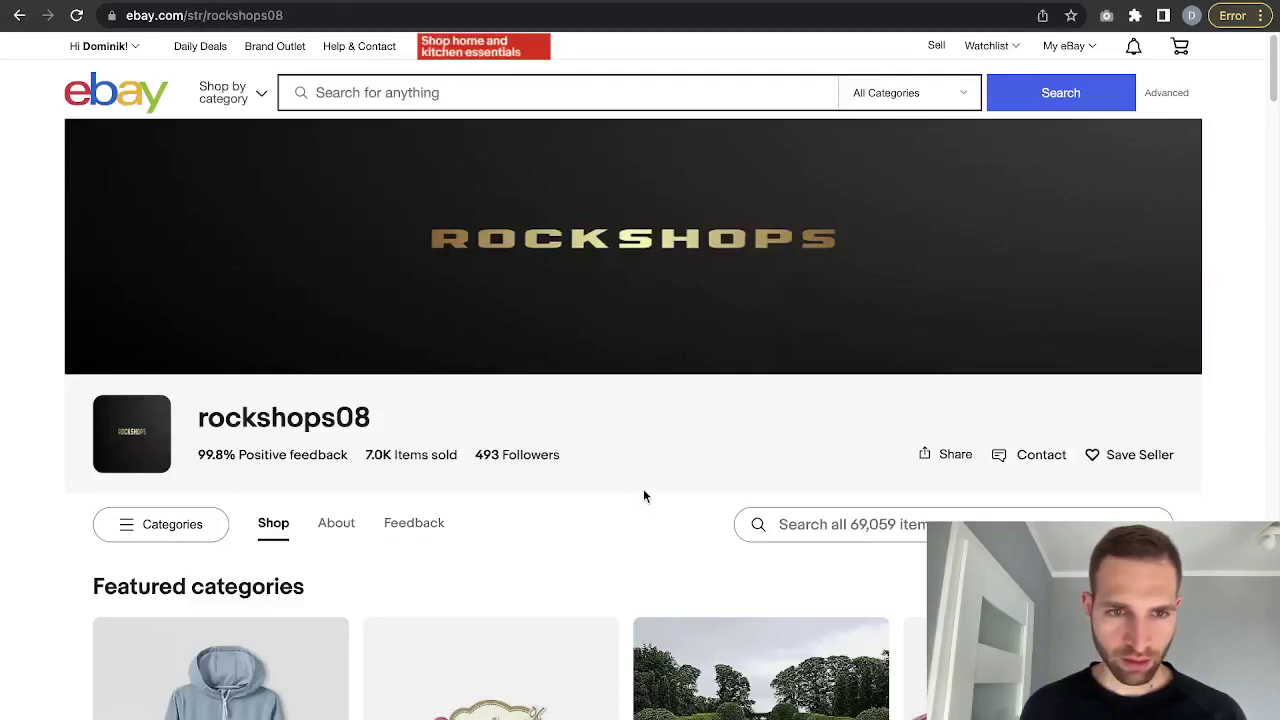
# Look for category pages through the store's Crafts category and a tortoise bead listing, and return to the store page
pyautogui.scroll(-7, 643, 492)
pyautogui.scroll(6, 452, 595)
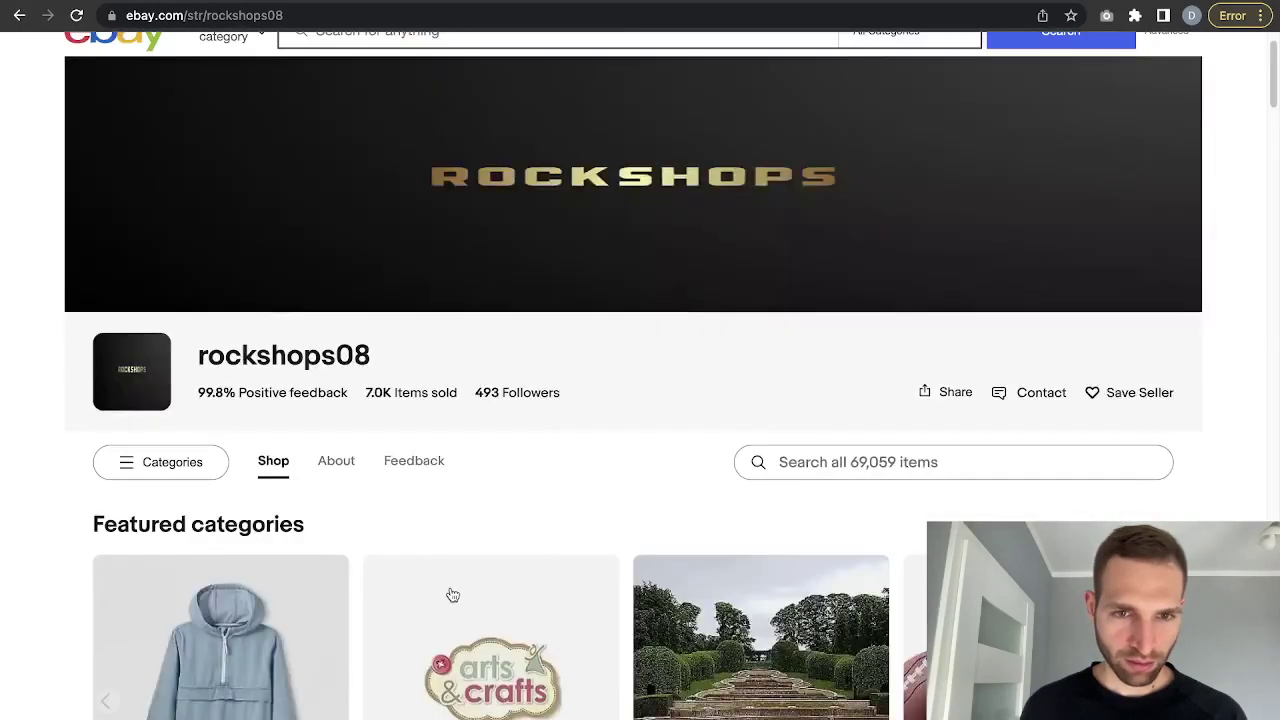
pyautogui.click(468, 637)
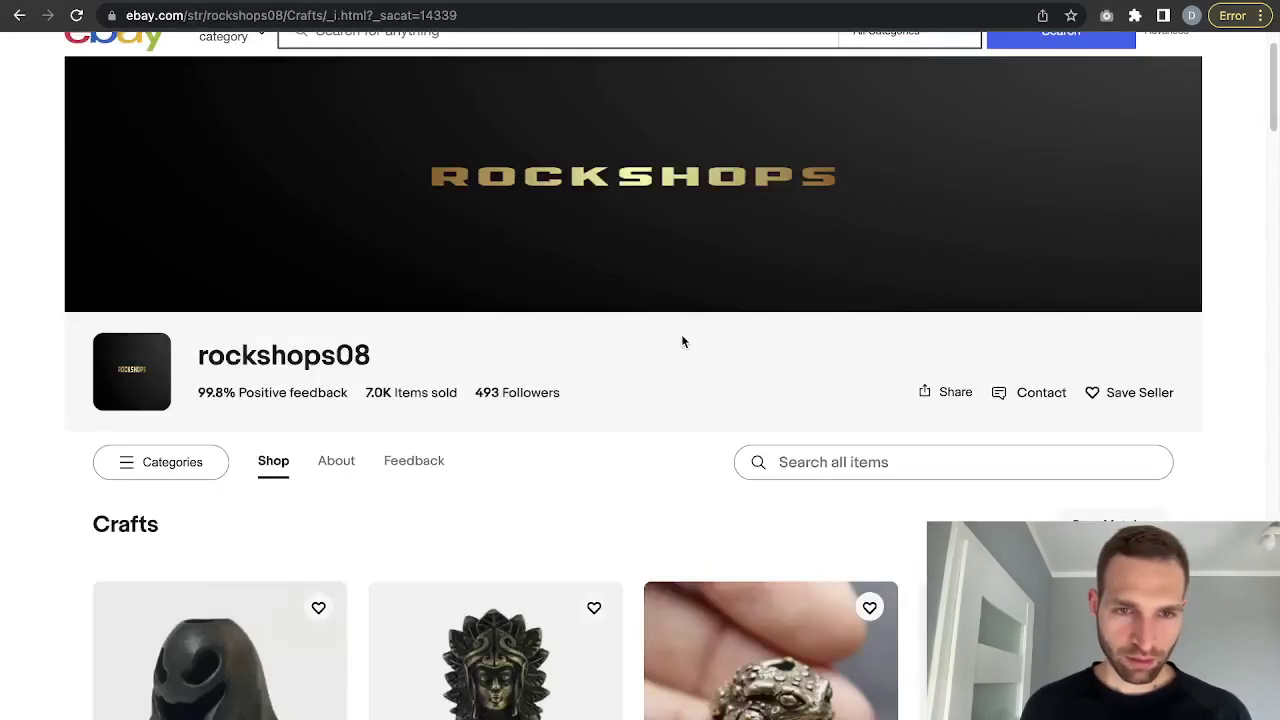
pyautogui.scroll(-5, 593, 451)
pyautogui.click(591, 449)
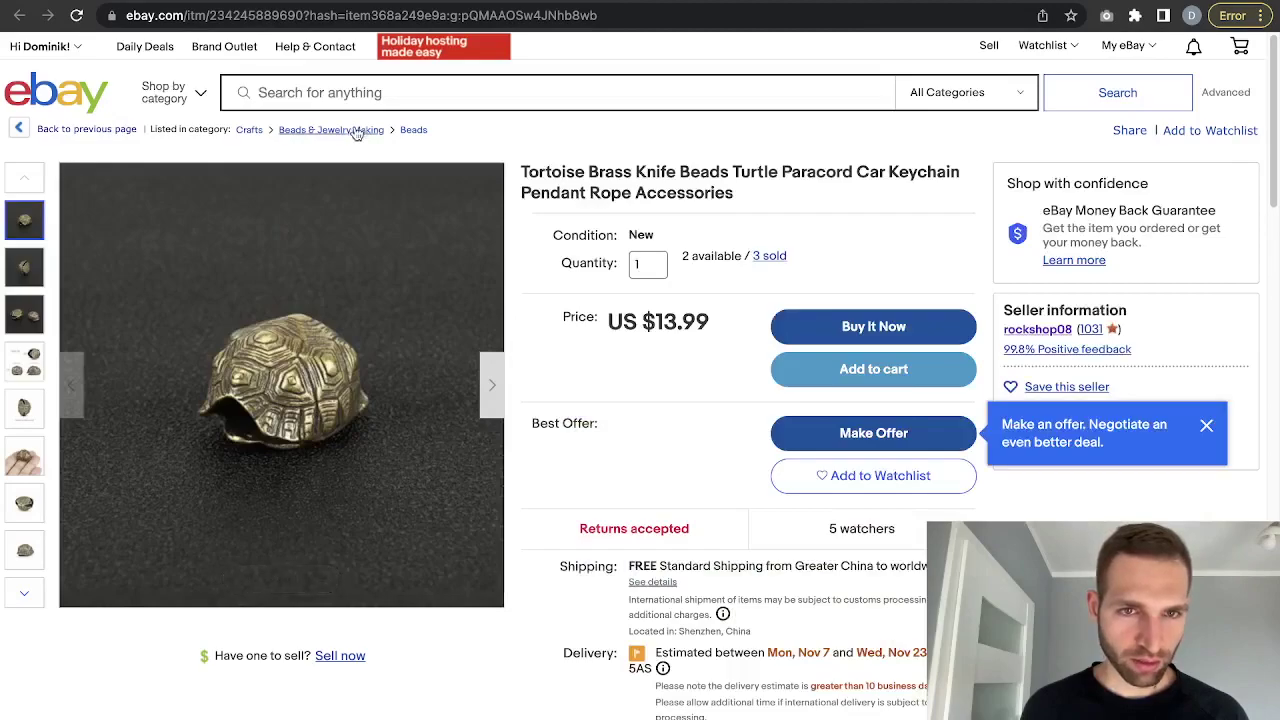
pyautogui.click(413, 130)
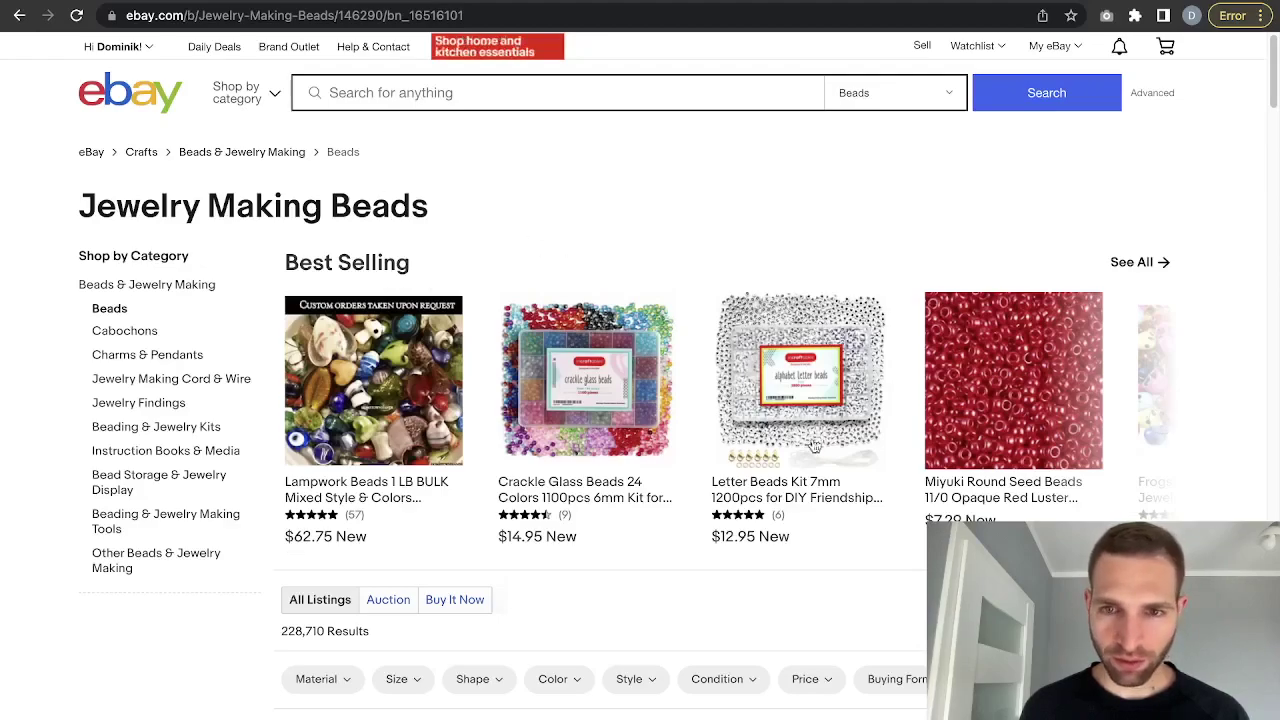
pyautogui.hotkey('alt', 'Right')
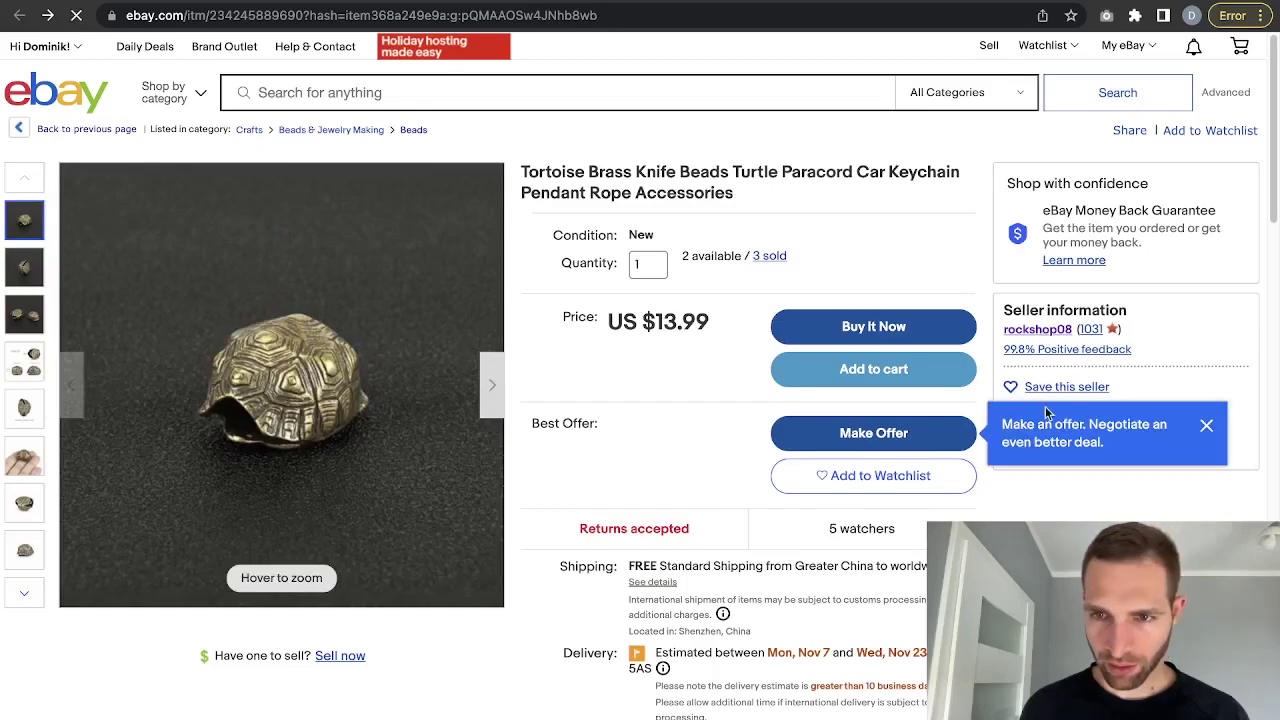
pyautogui.hotkey('alt', 'Right')
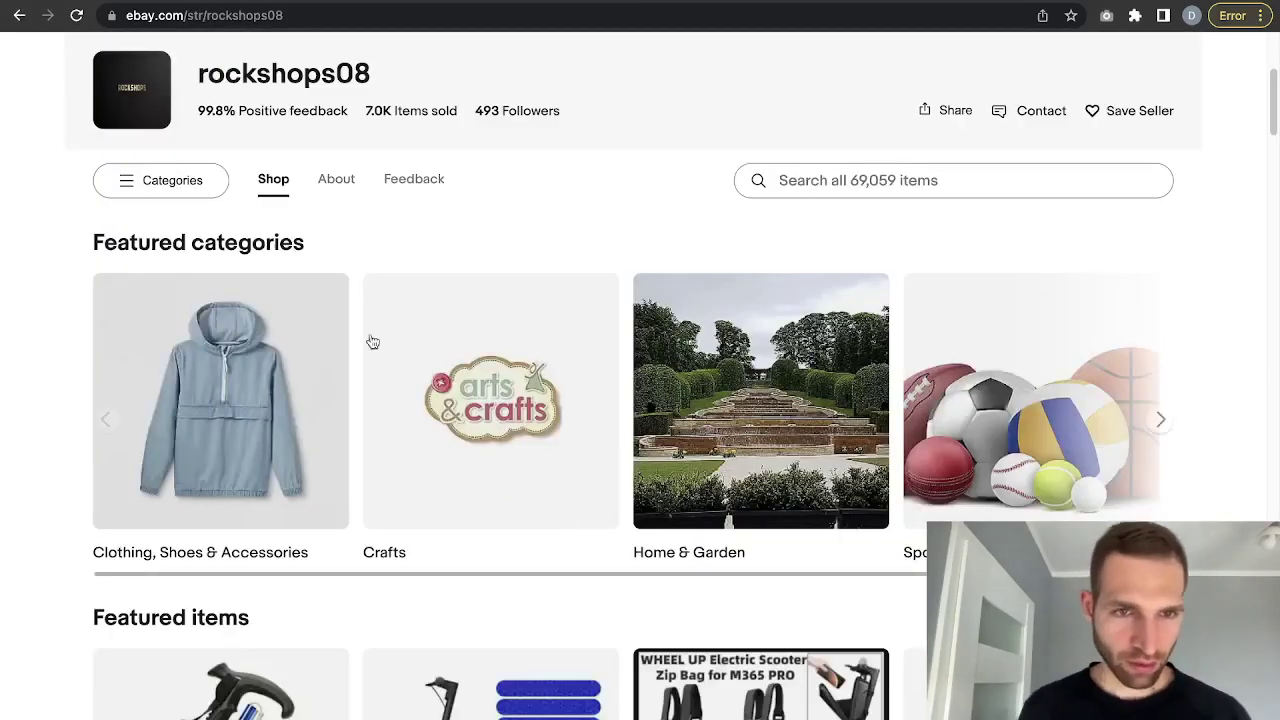
# Show the store's full category list and examine the link options for Health & Beauty, including Copy Link Address
pyautogui.click(207, 180)
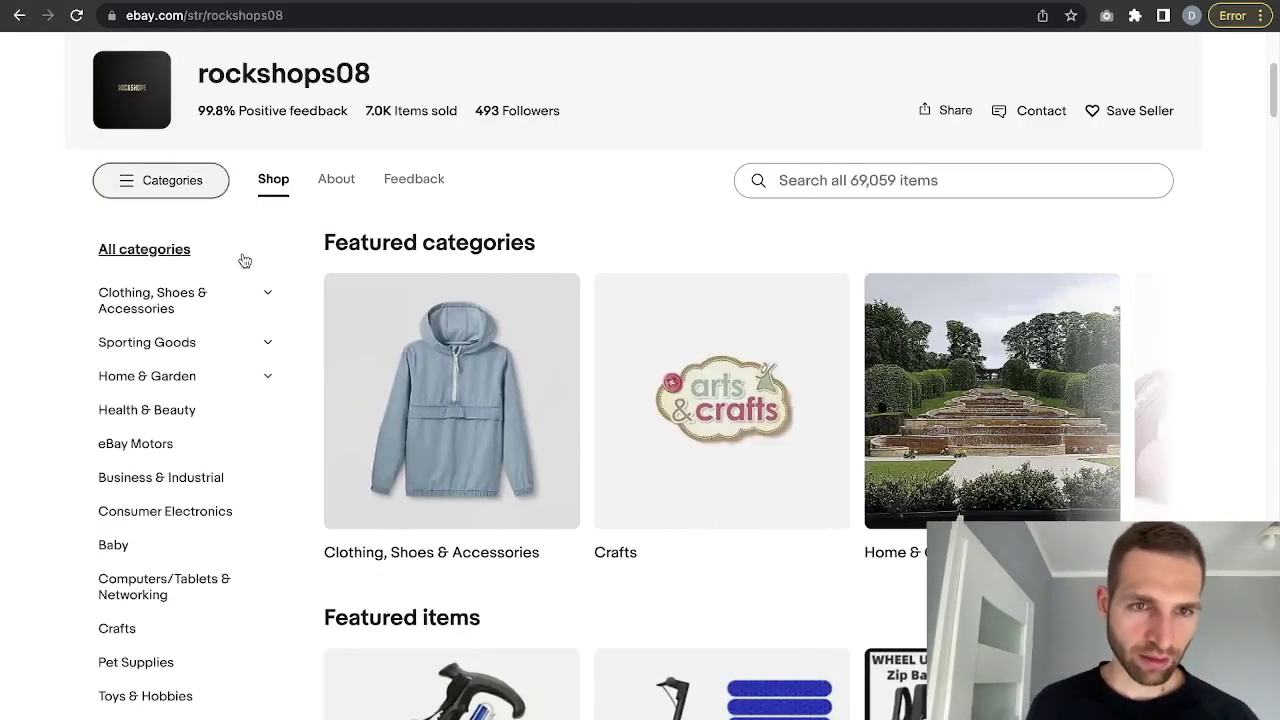
pyautogui.rightClick(183, 420)
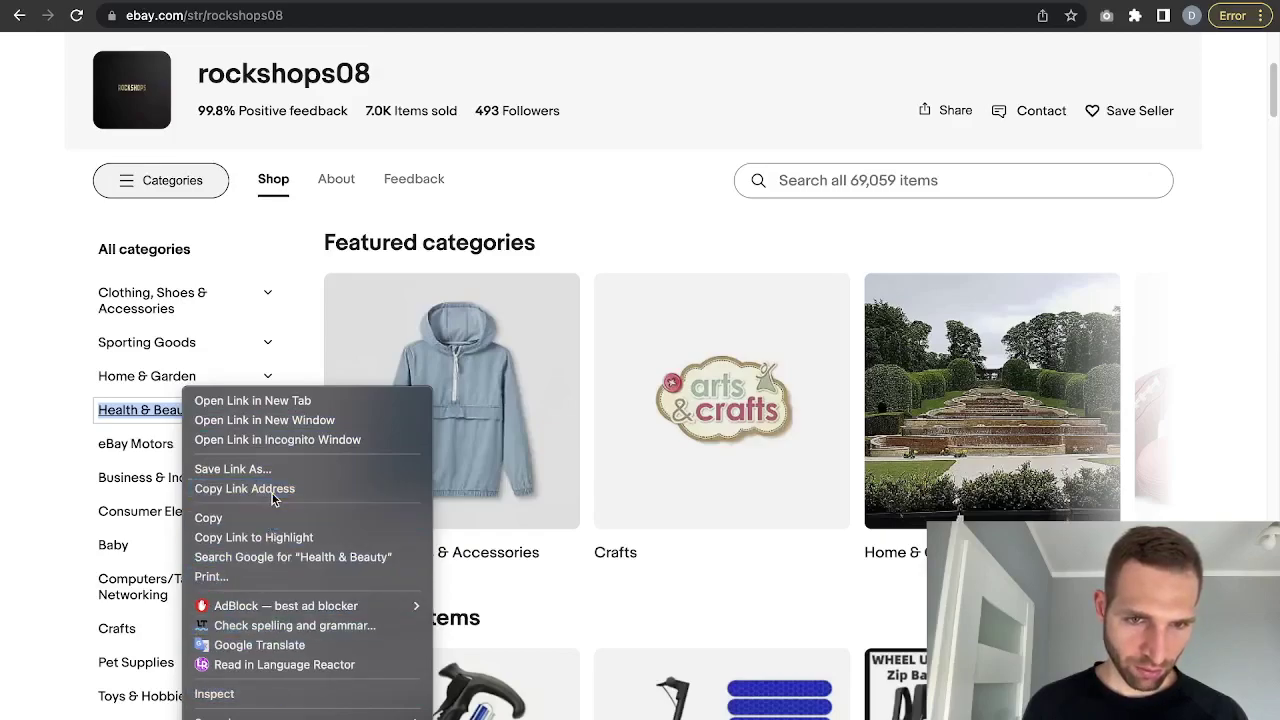
pyautogui.click(491, 545)
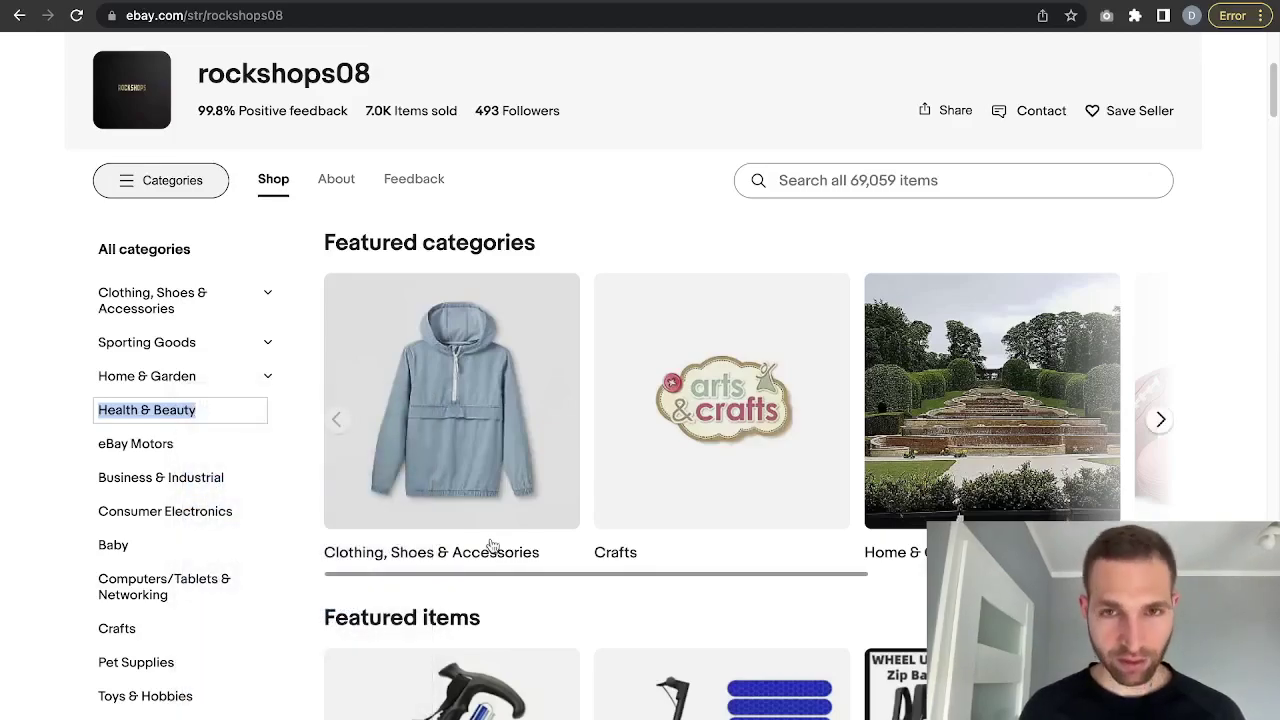
# Open and browse the store's Health & Beauty category, and return to the Category box section of the HeroLister form
pyautogui.press('Return')
pyautogui.scroll(-2, 791, 380)
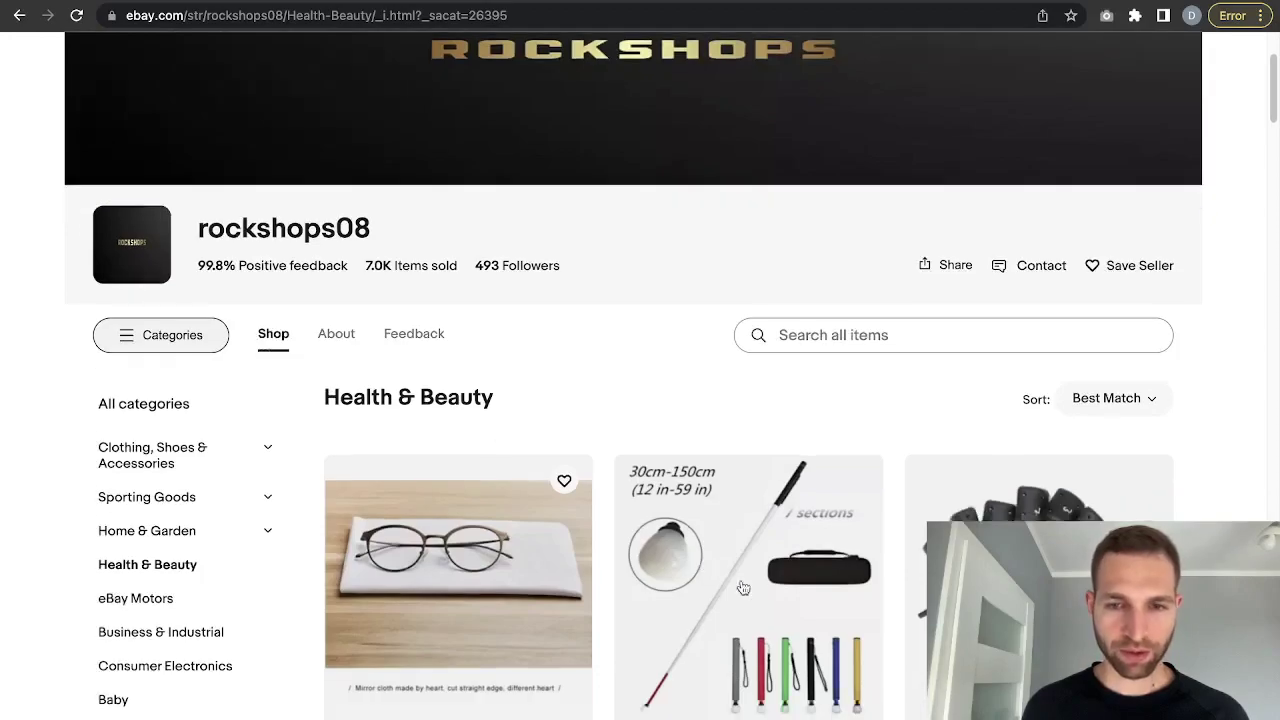
pyautogui.scroll(2, 743, 588)
pyautogui.scroll(-5, 556, 604)
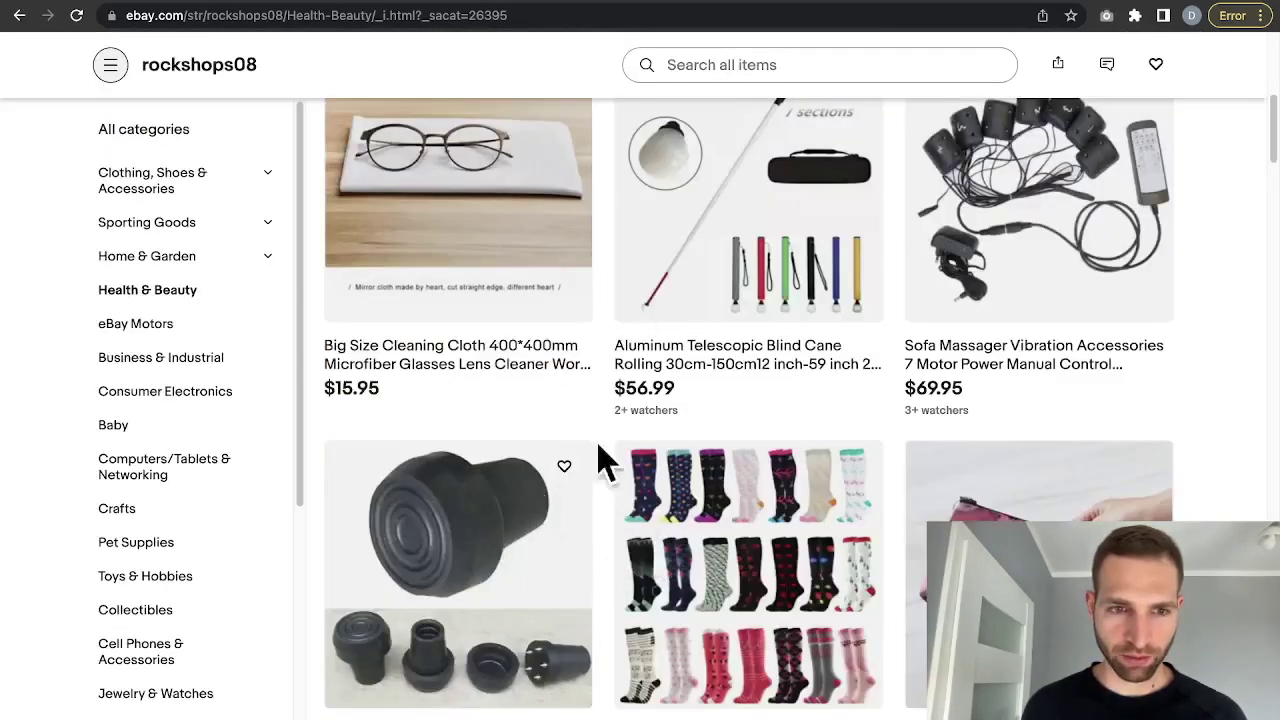
pyautogui.scroll(5, 622, 494)
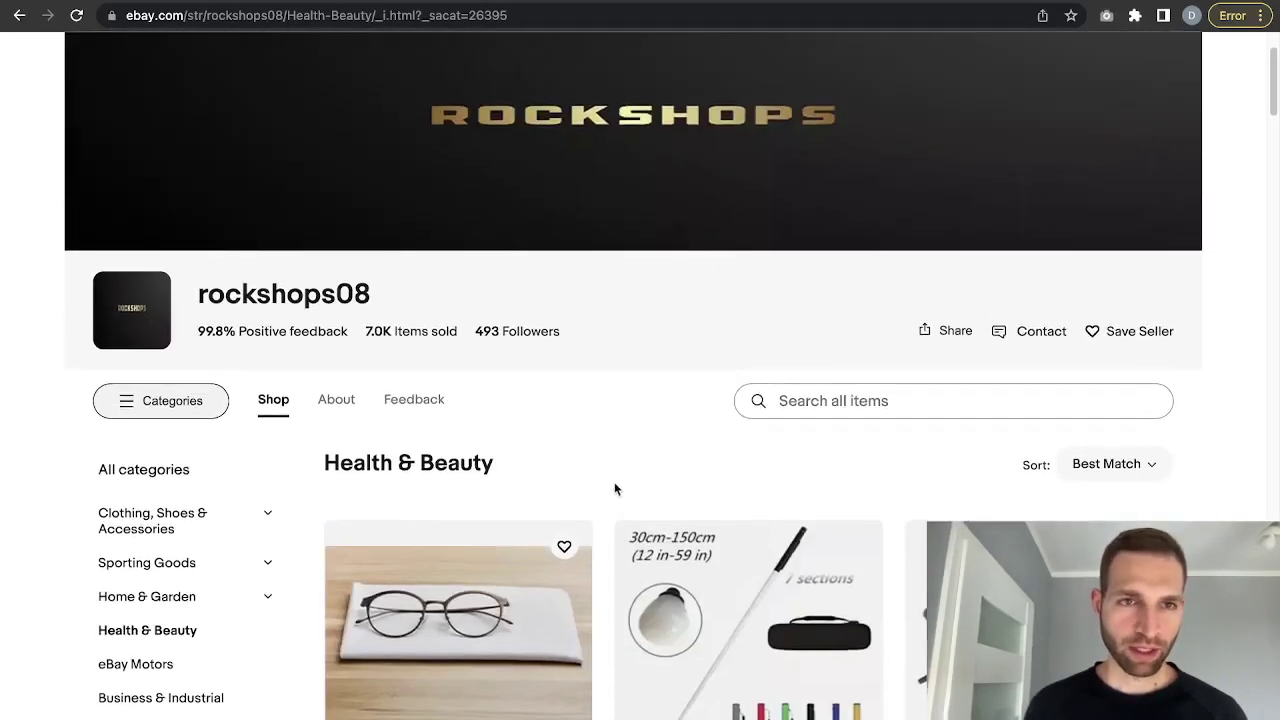
pyautogui.hotkey('alt', 'Left')
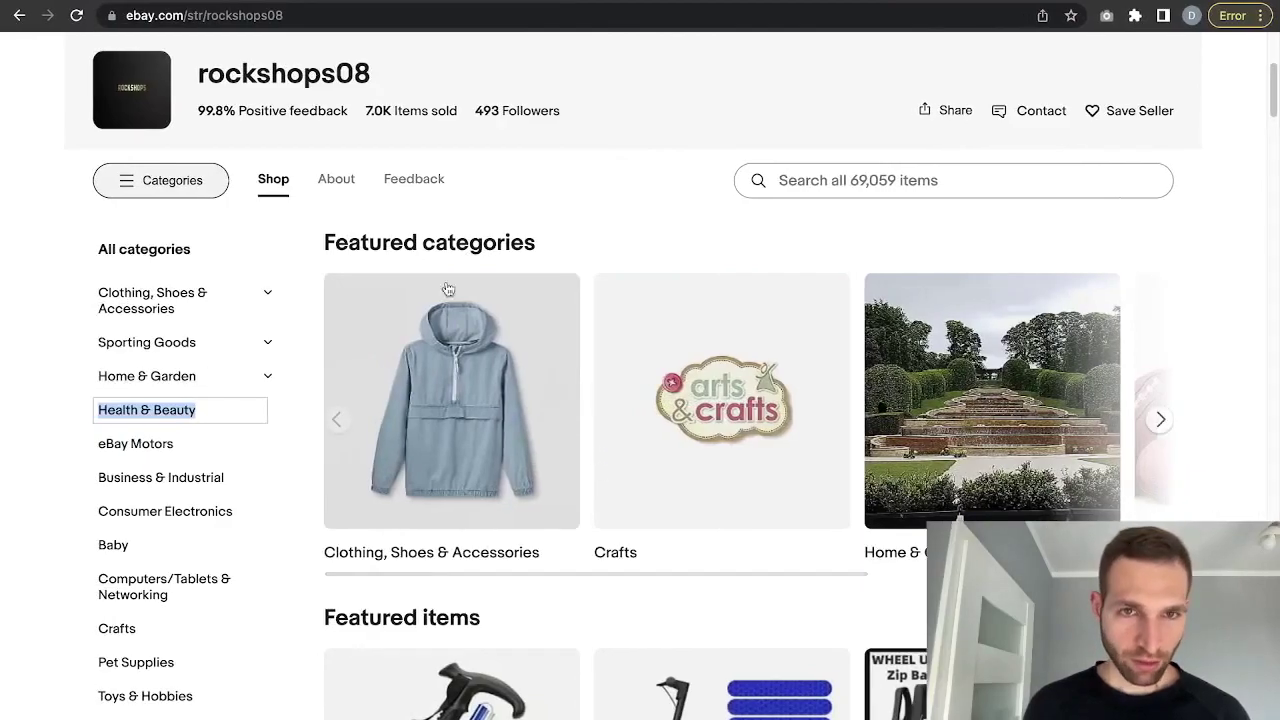
pyautogui.click(330, 2)
pyautogui.click(200, 2)
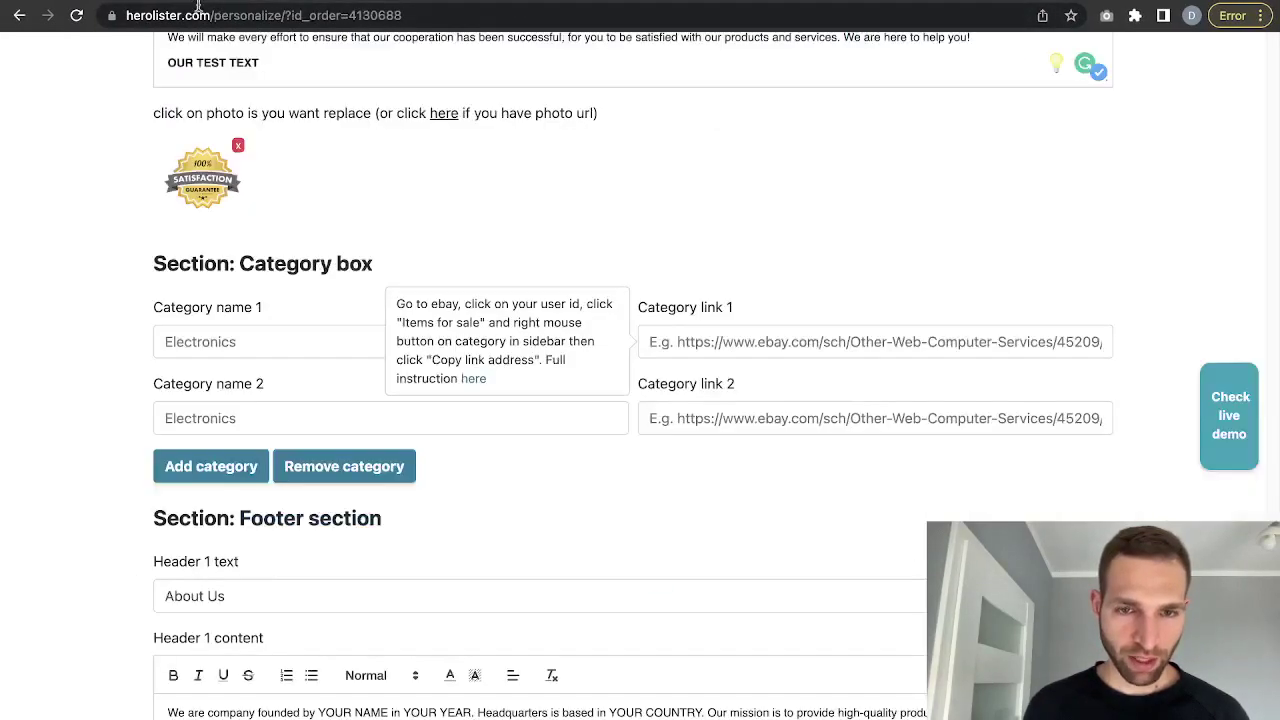
# Fill in category 1 with the rockshops08 store's Health & Beauty page link and the name Electronics
pyautogui.click(686, 341)
pyautogui.write('https://www.ebay.com/str/rockshops08/Health-Beauty/_i.html?_sacat=26395')
pyautogui.click(508, 342)
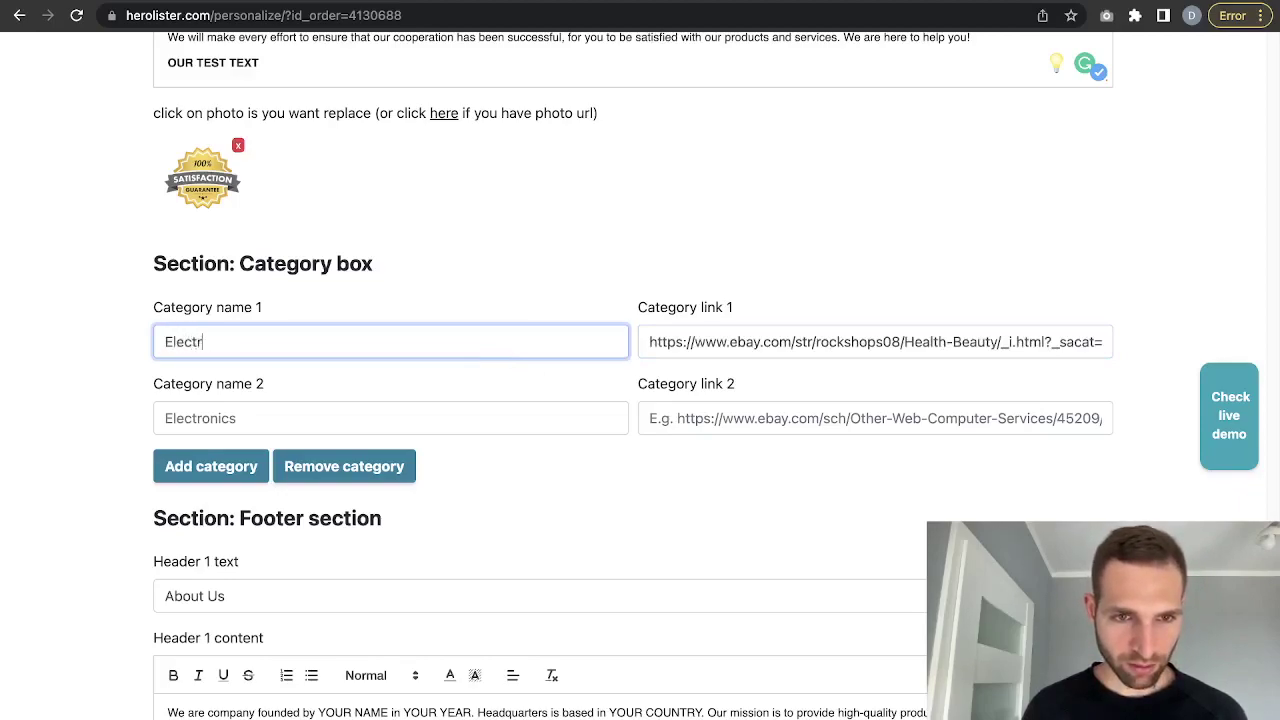
pyautogui.write('Electronics')
# Review the Footer section's About Us text and Benefits list, and look back over the Payment and Returns sections
pyautogui.scroll(-3, 627, 565)
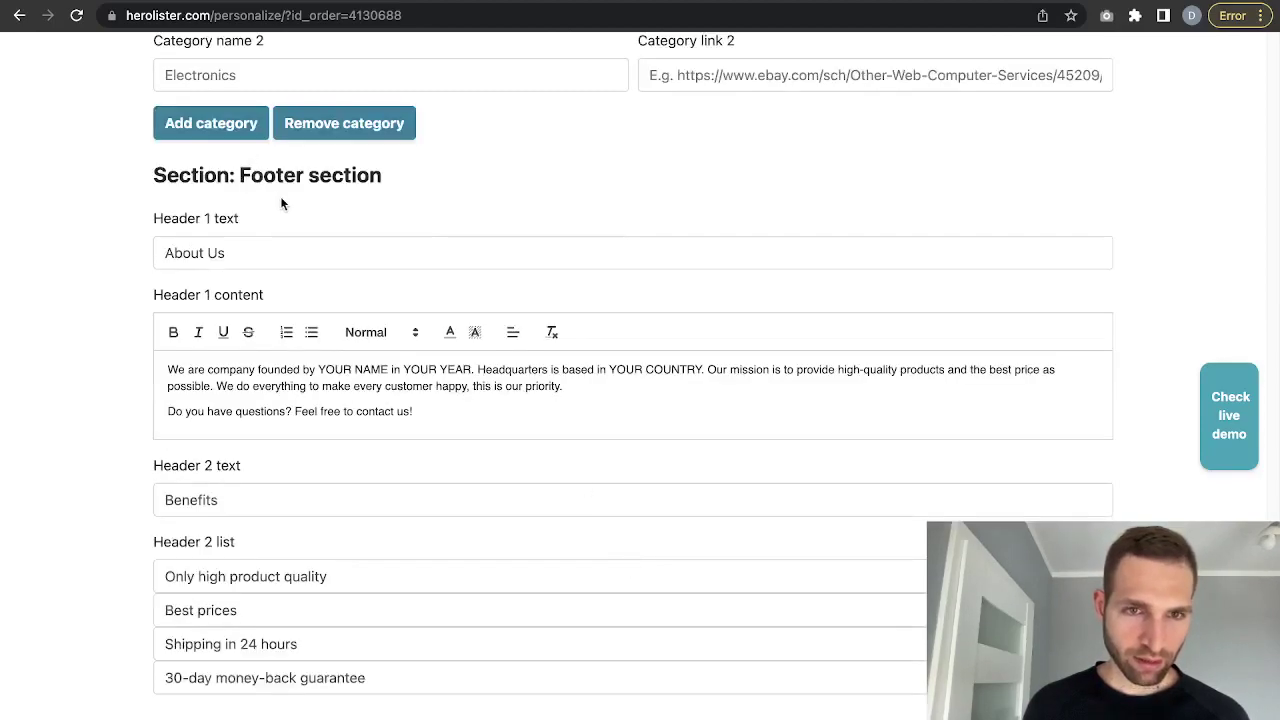
pyautogui.scroll(-1, 394, 436)
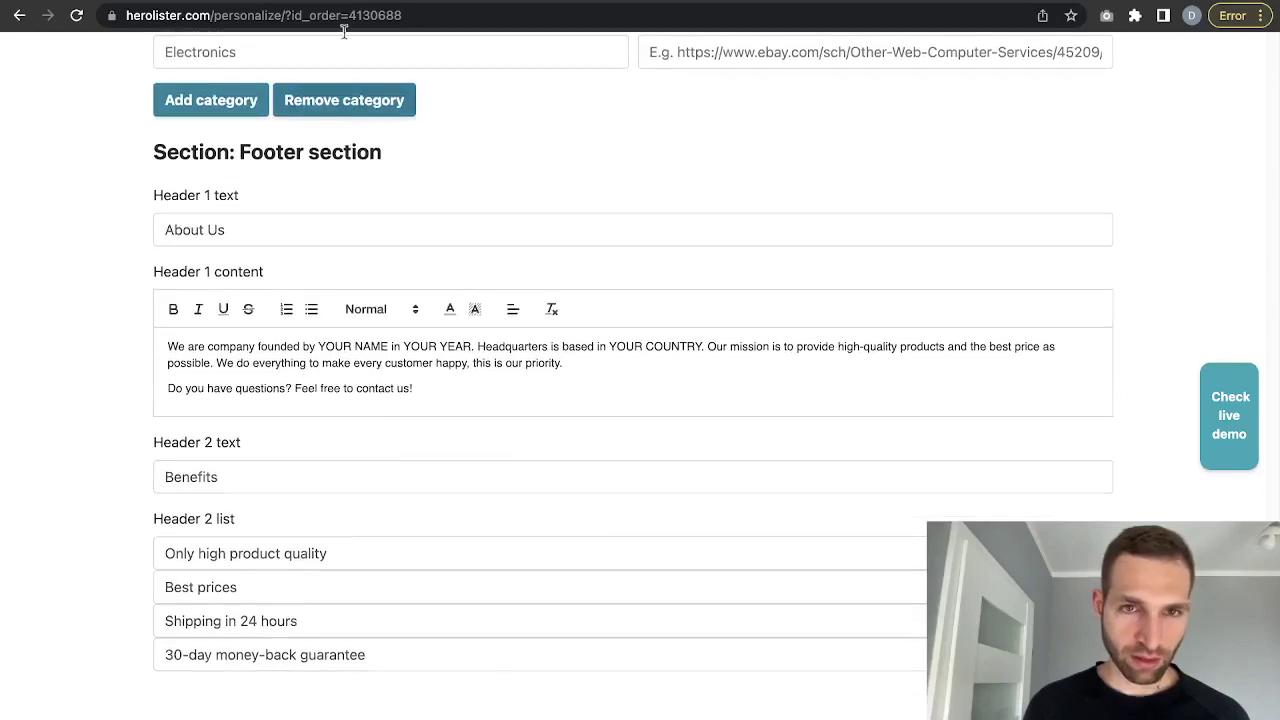
pyautogui.click(330, 2)
pyautogui.hotkey('ctrl', 'shift', 'Tab')
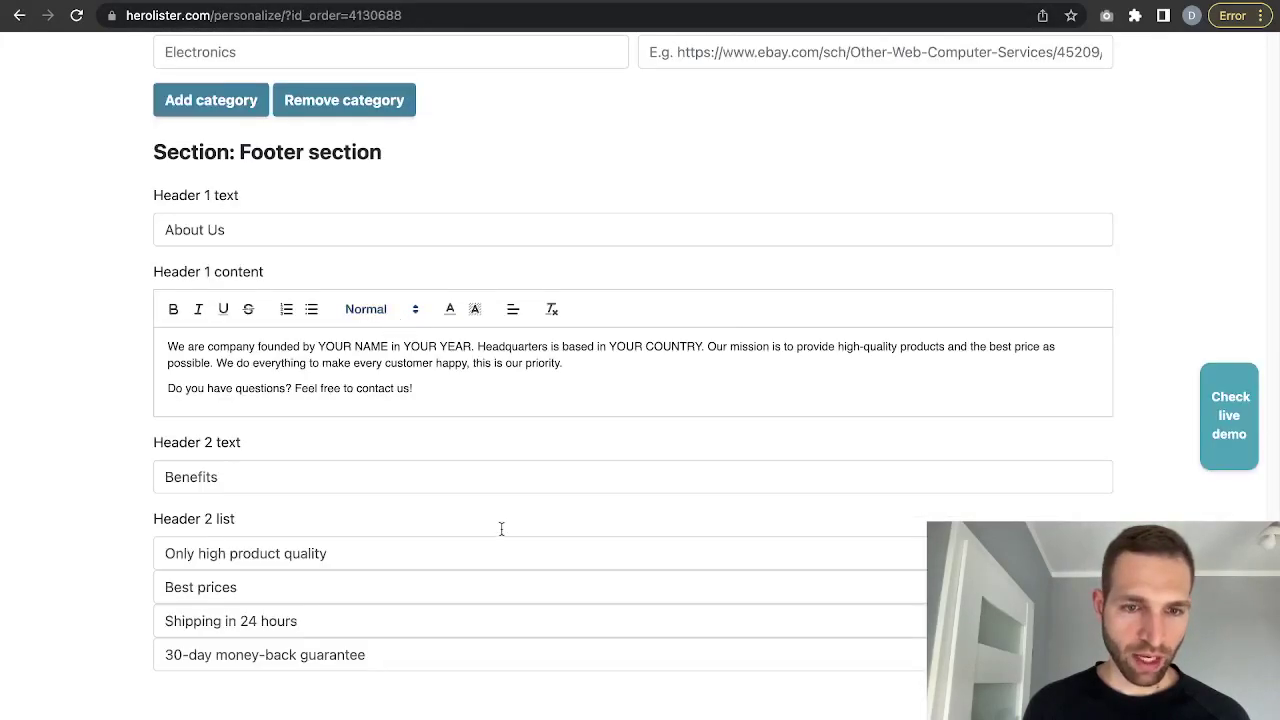
pyautogui.scroll(-2, 500, 528)
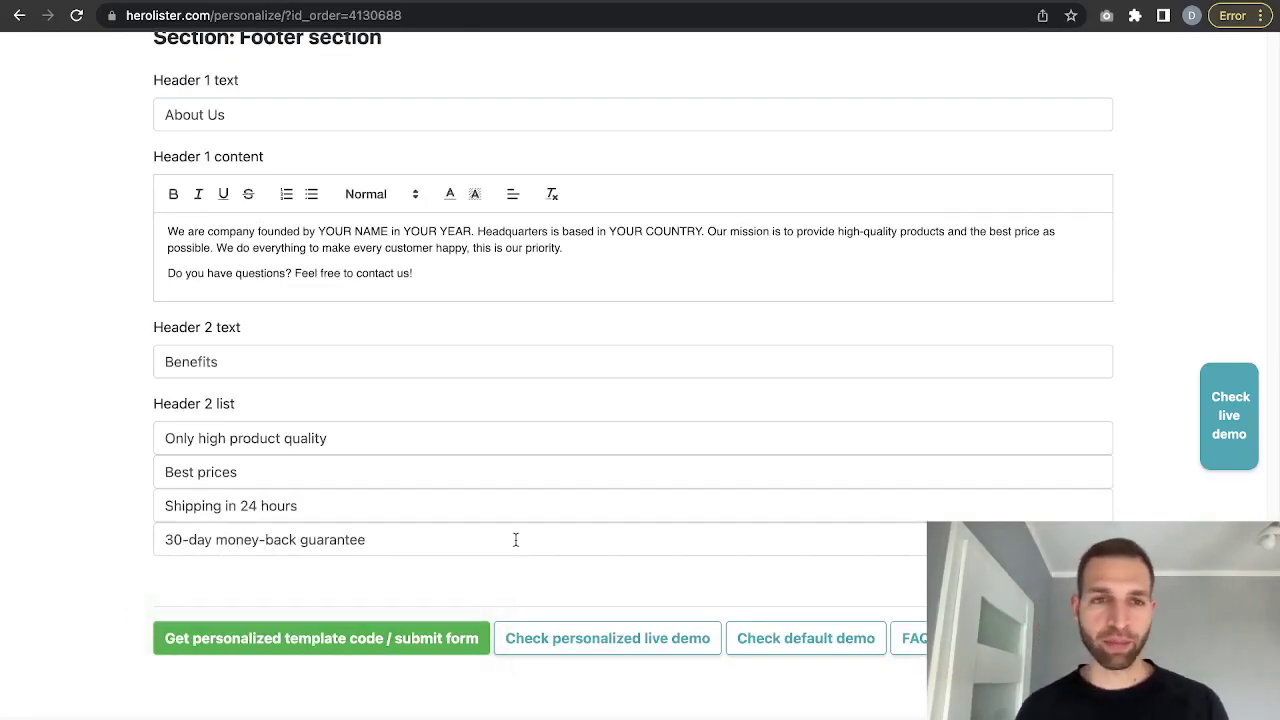
pyautogui.scroll(3, 459, 445)
pyautogui.scroll(20, 459, 445)
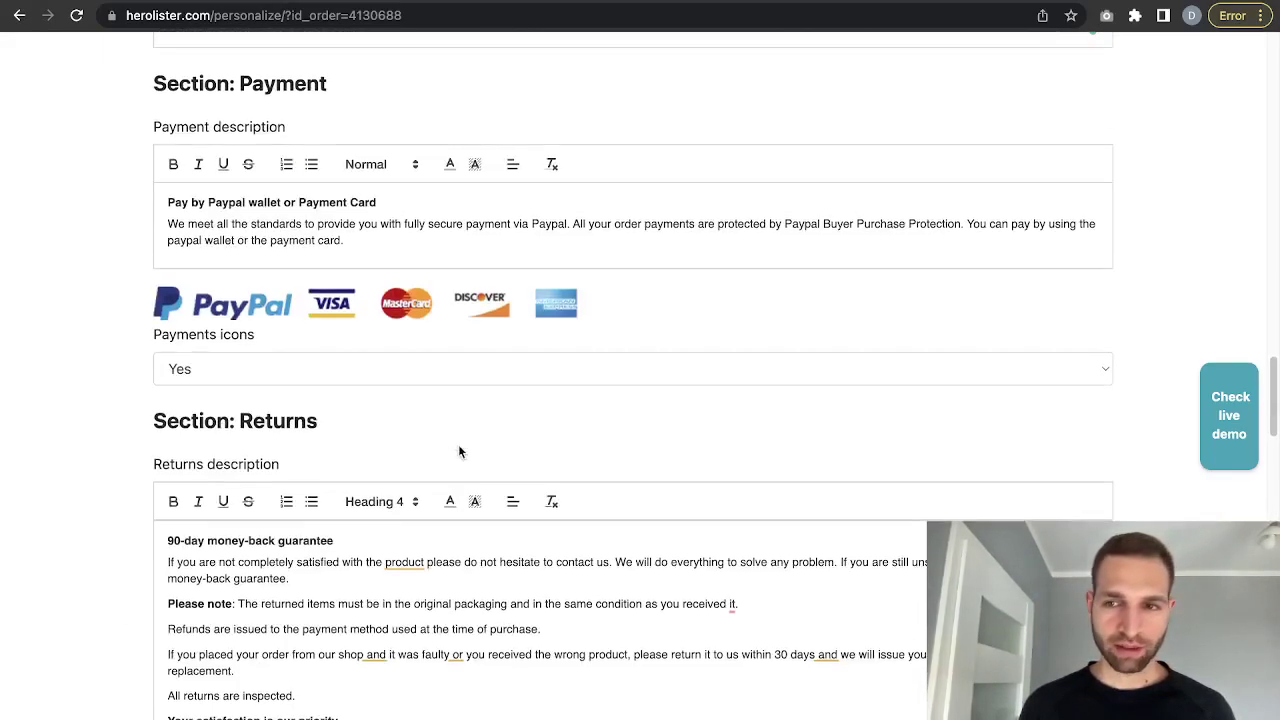
# Open the personalized live demo, check its gallery, description, payment, other auctions and category boxes, and return to editing the template
pyautogui.click(1237, 436)
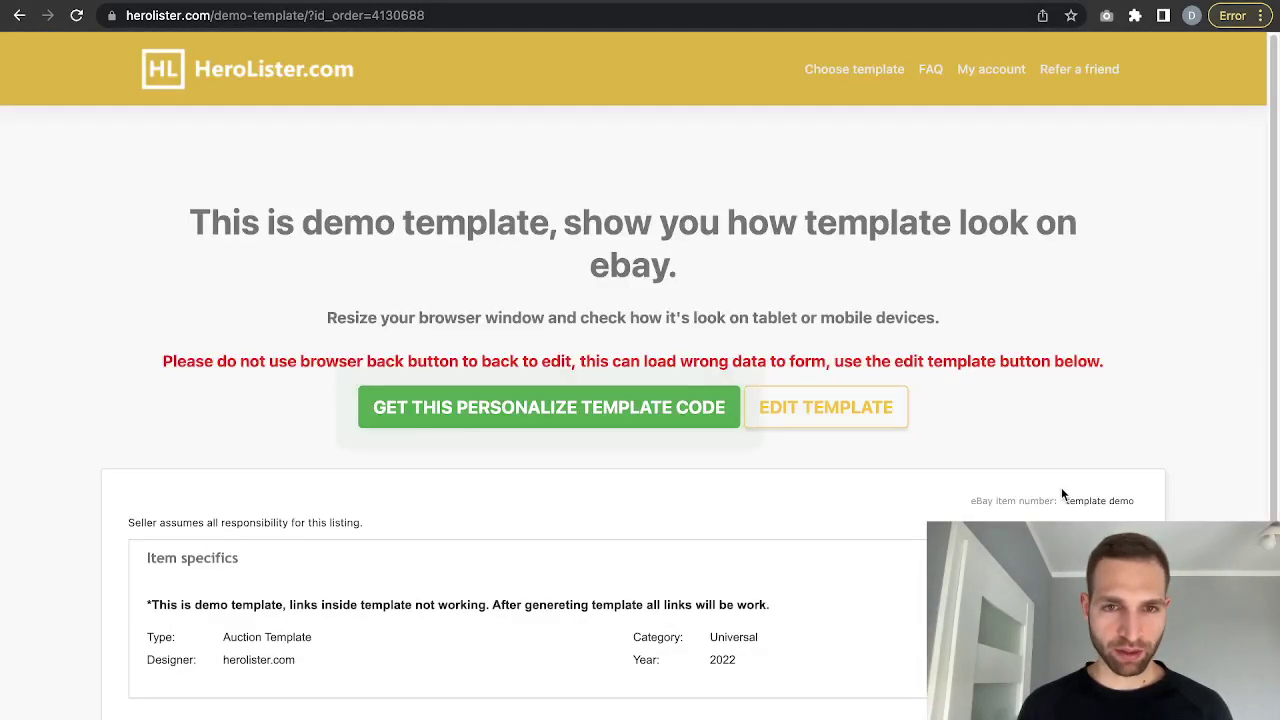
pyautogui.scroll(-4, 1061, 490)
pyautogui.scroll(-6, 1063, 492)
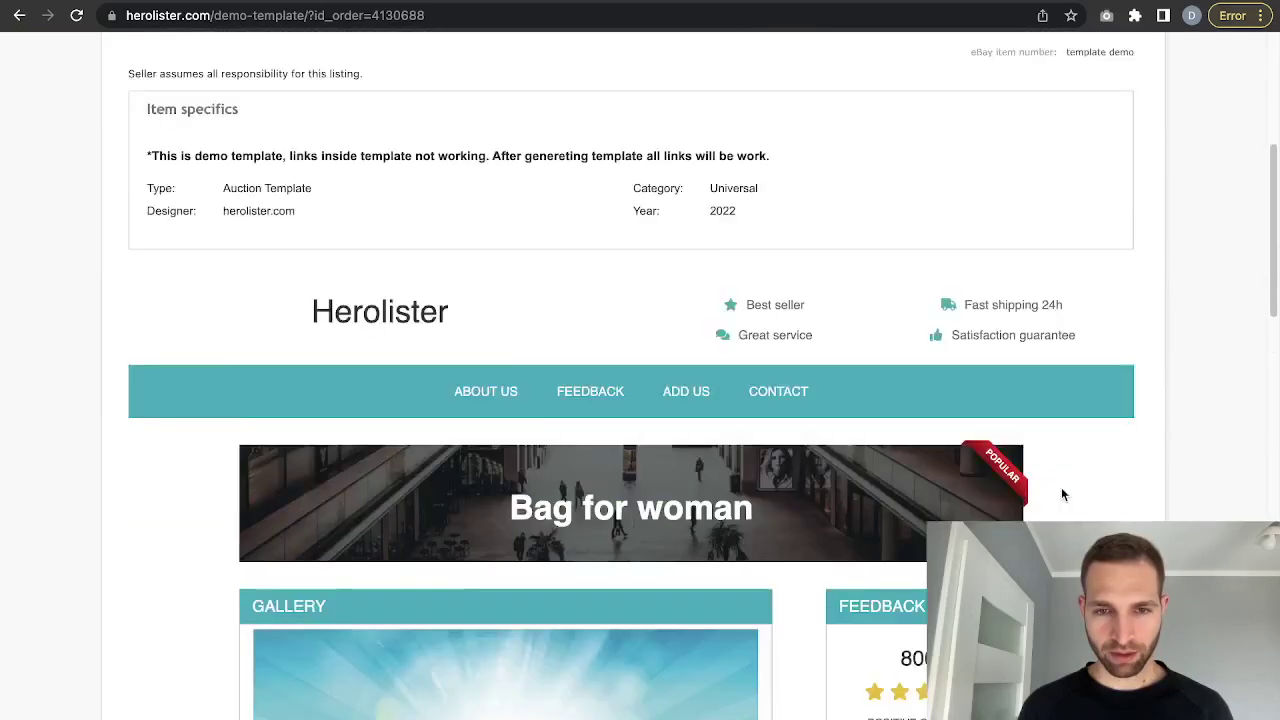
pyautogui.scroll(-12, 1061, 487)
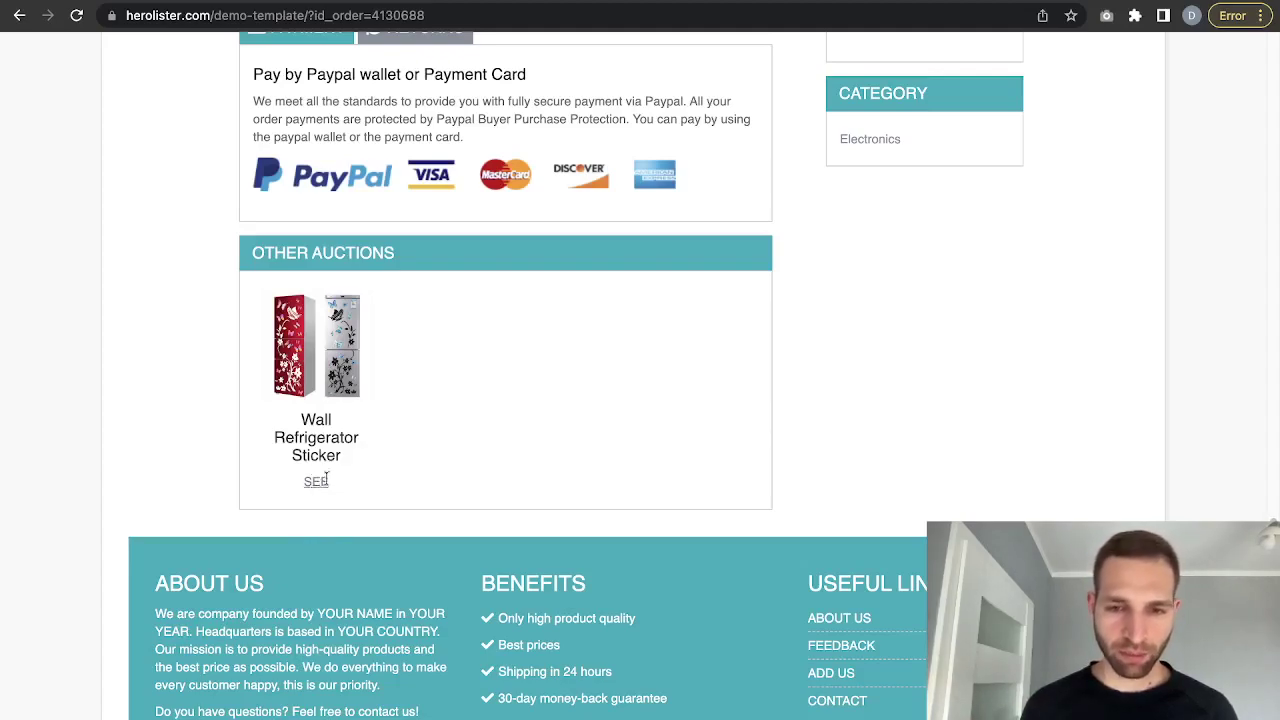
pyautogui.scroll(-1, 625, 460)
pyautogui.scroll(2, 820, 264)
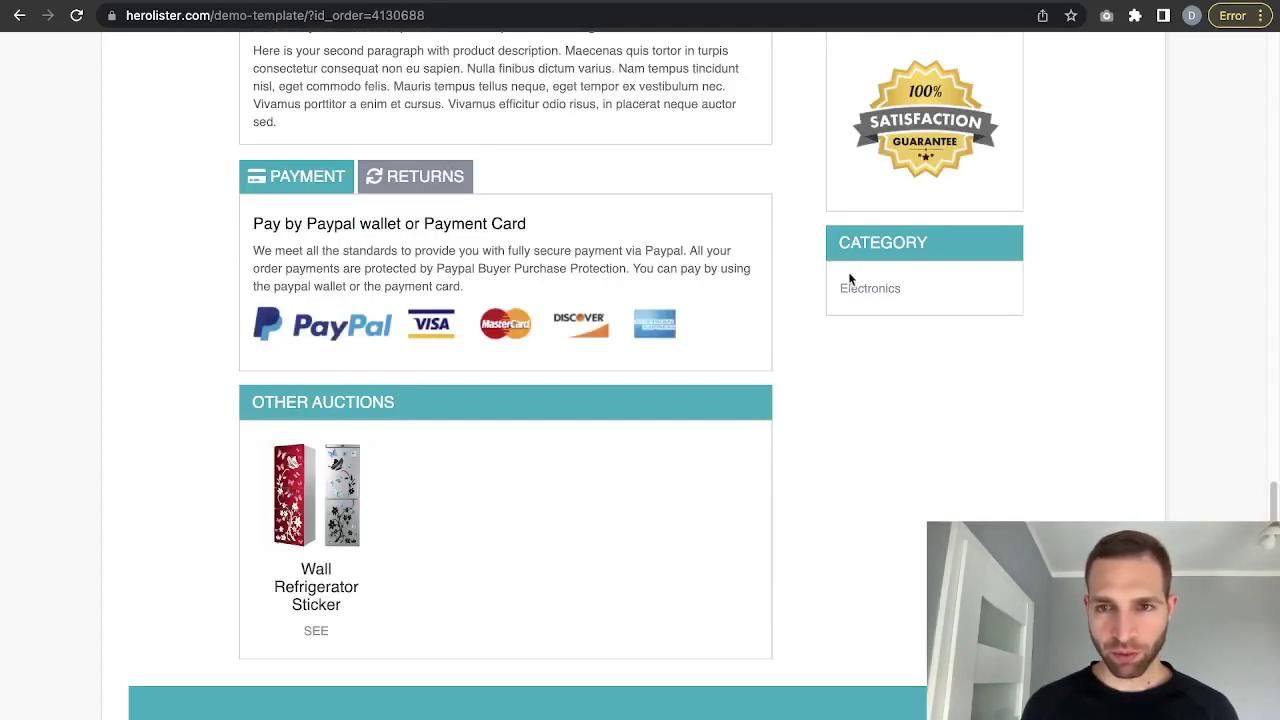
pyautogui.scroll(1, 940, 350)
pyautogui.scroll(6, 679, 352)
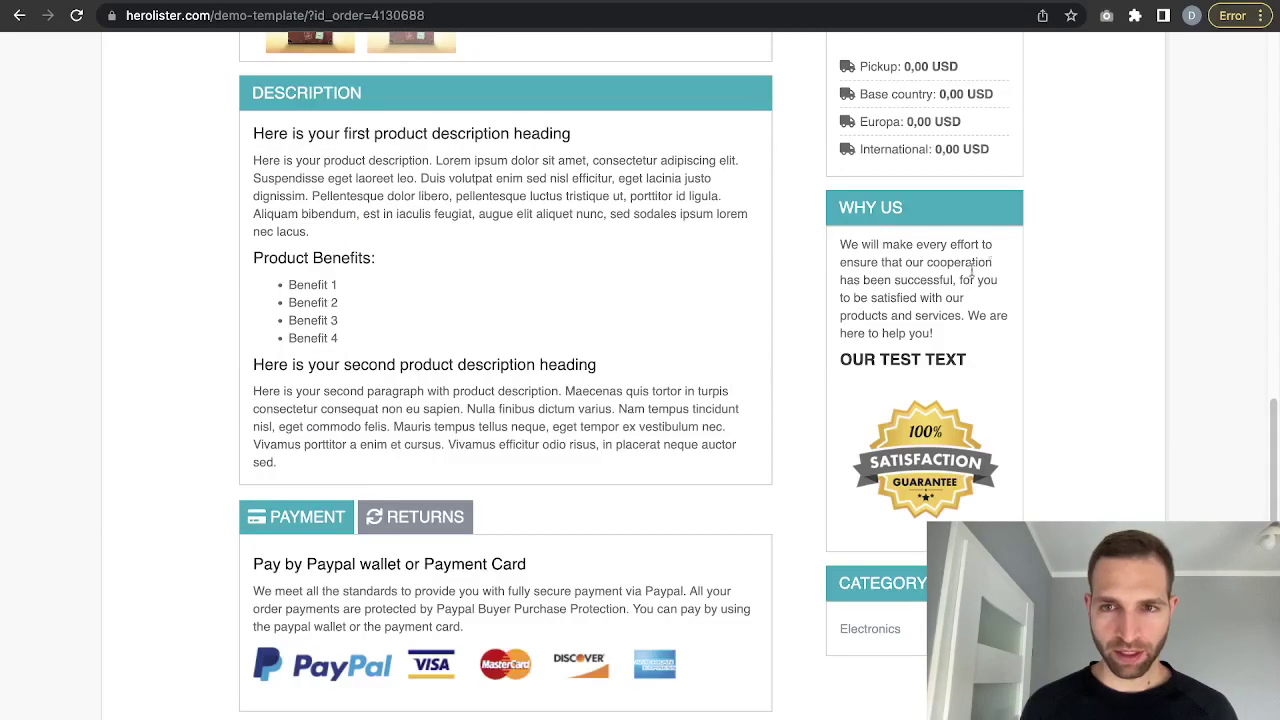
pyautogui.scroll(7, 519, 500)
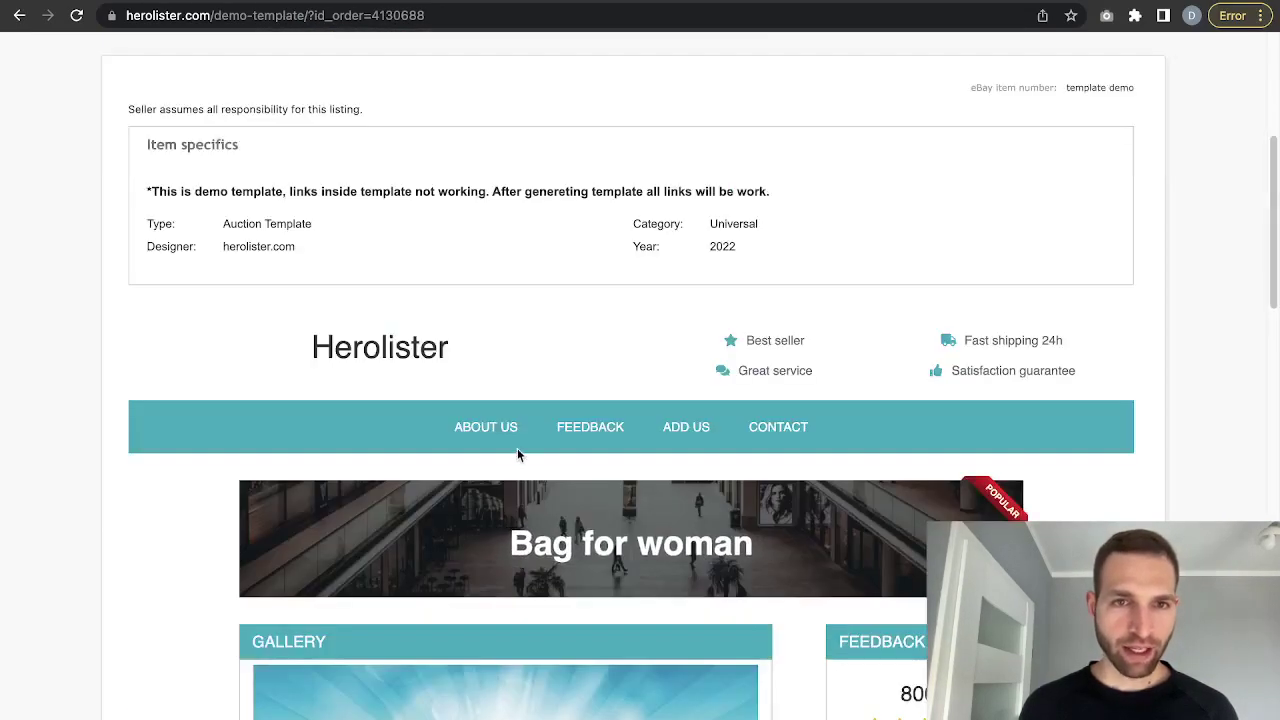
pyautogui.scroll(3, 517, 451)
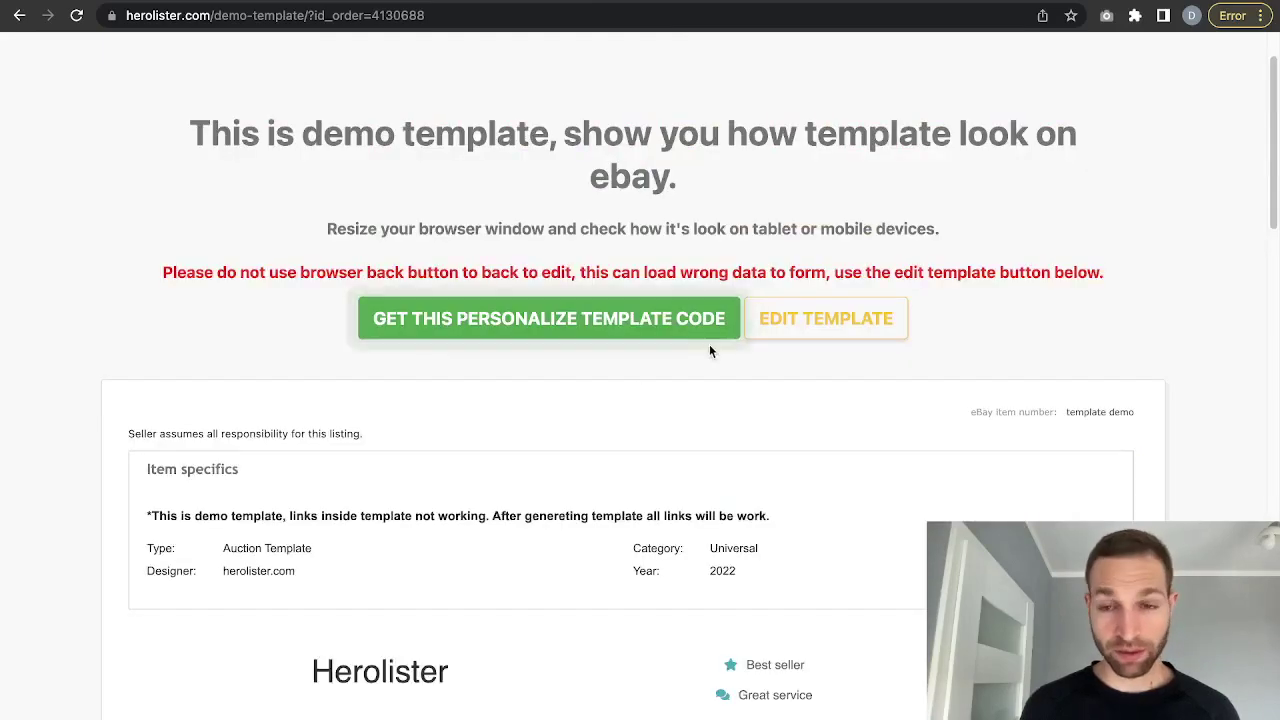
pyautogui.click(794, 335)
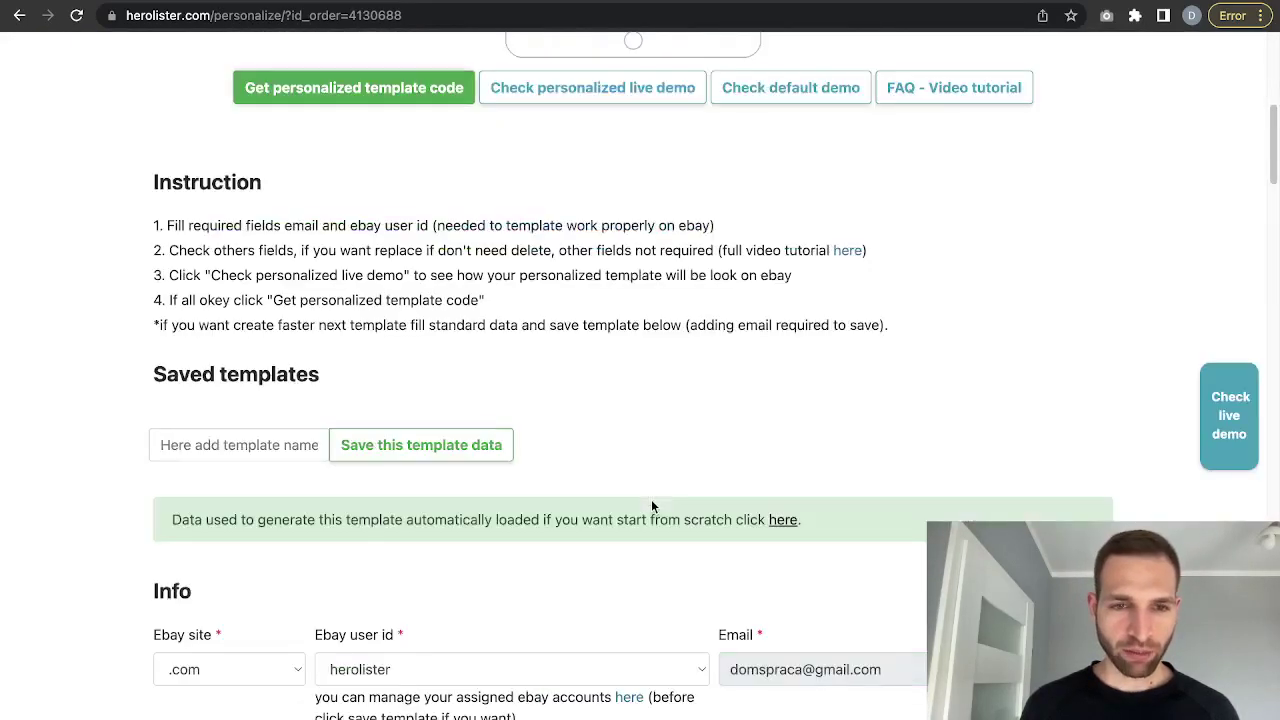
# Save the current template data under the name herolister_personalized_bags
pyautogui.click(274, 444)
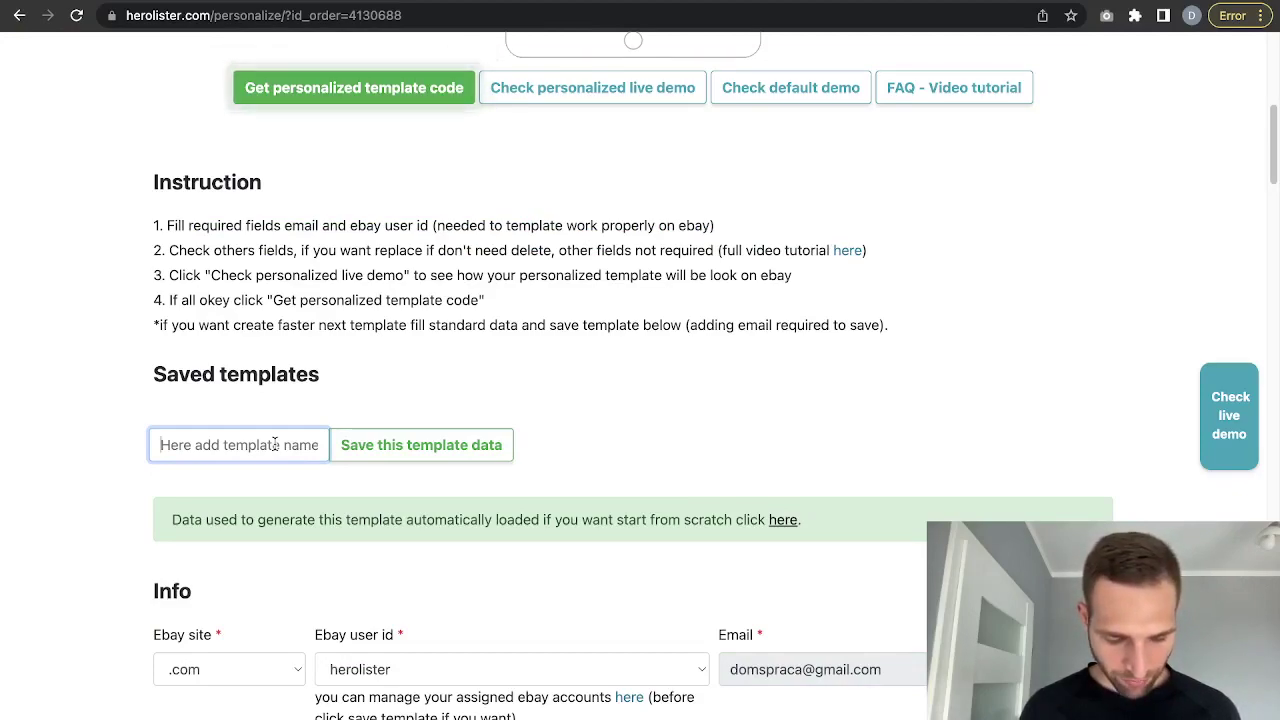
pyautogui.write('g')
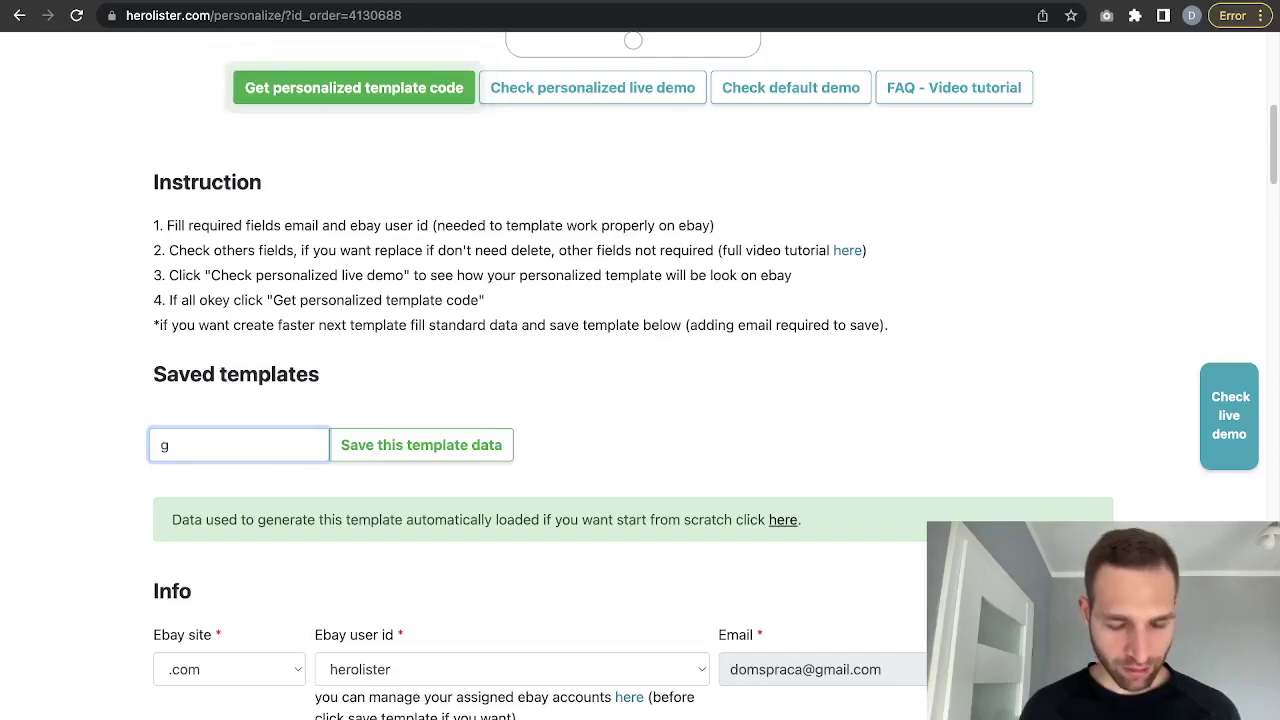
pyautogui.press('BackSpace')
pyautogui.write('herolister')
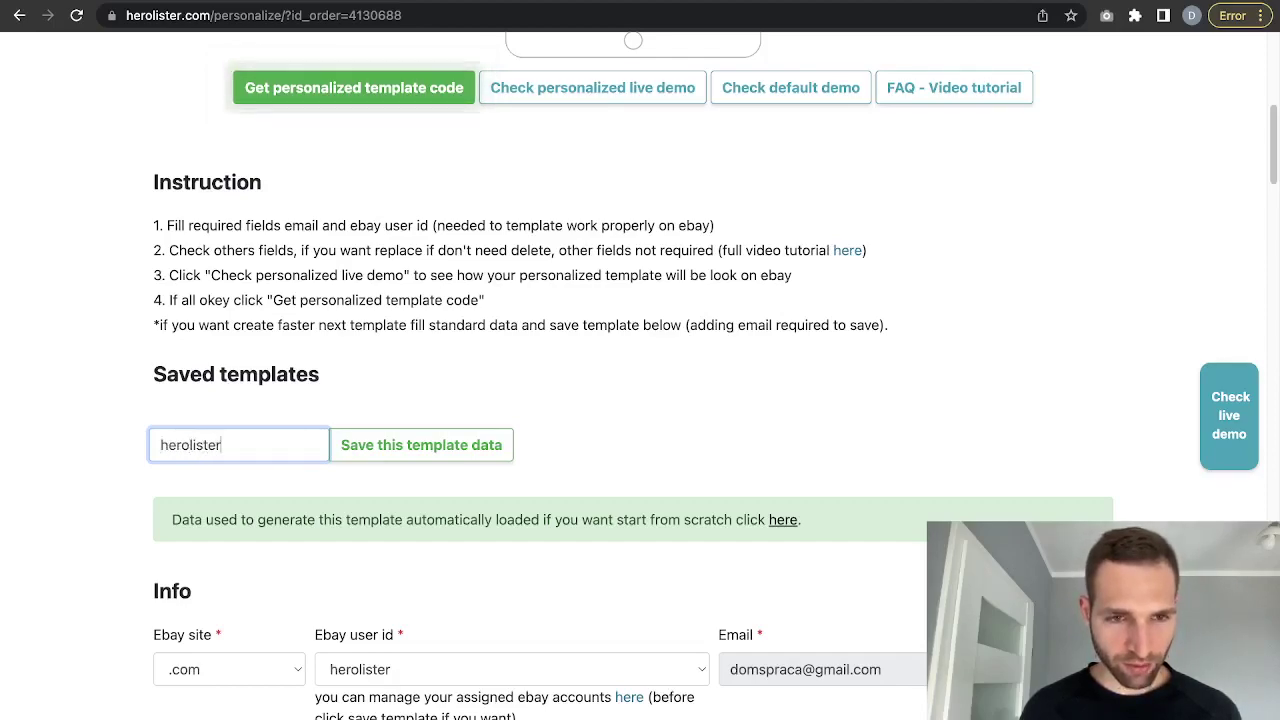
pyautogui.write('_default')
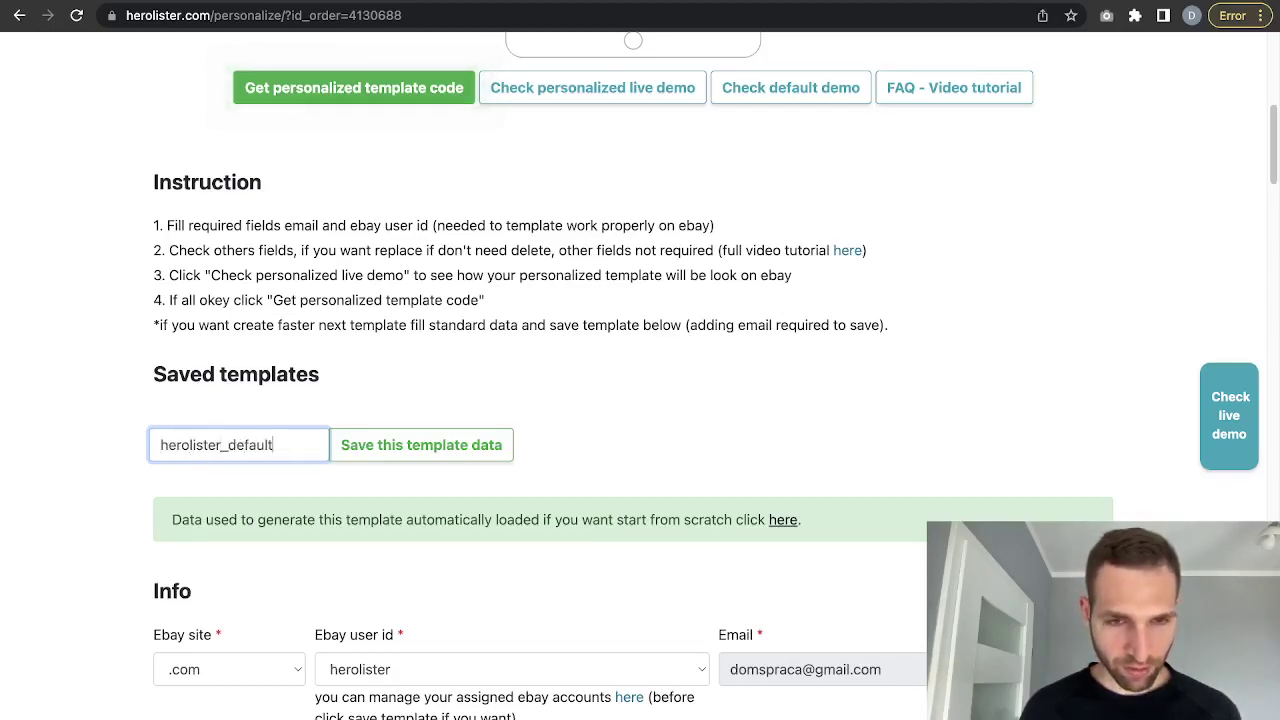
pyautogui.press('BackSpace')
pyautogui.press('BackSpace')
pyautogui.press('BackSpace')
pyautogui.press('BackSpace')
pyautogui.press('BackSpace')
pyautogui.press('BackSpace')
pyautogui.press('BackSpace')
pyautogui.write('personalized_1_')
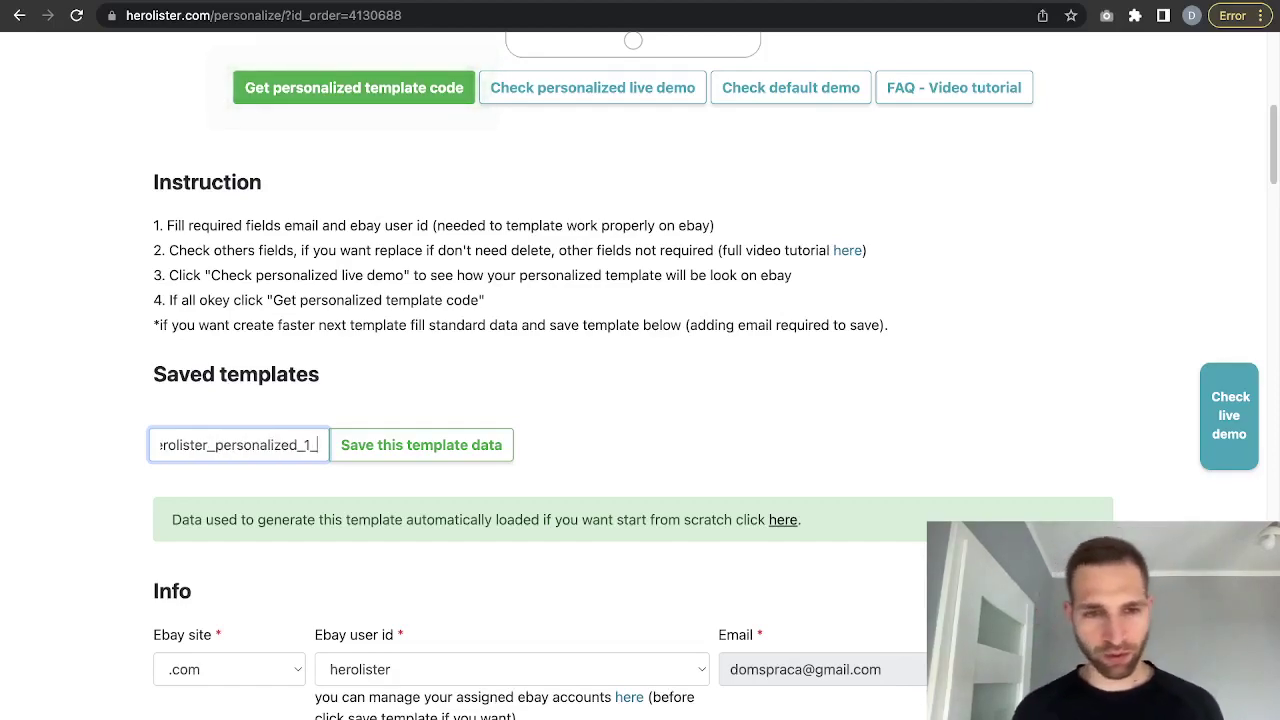
pyautogui.press('BackSpace')
pyautogui.press('BackSpace')
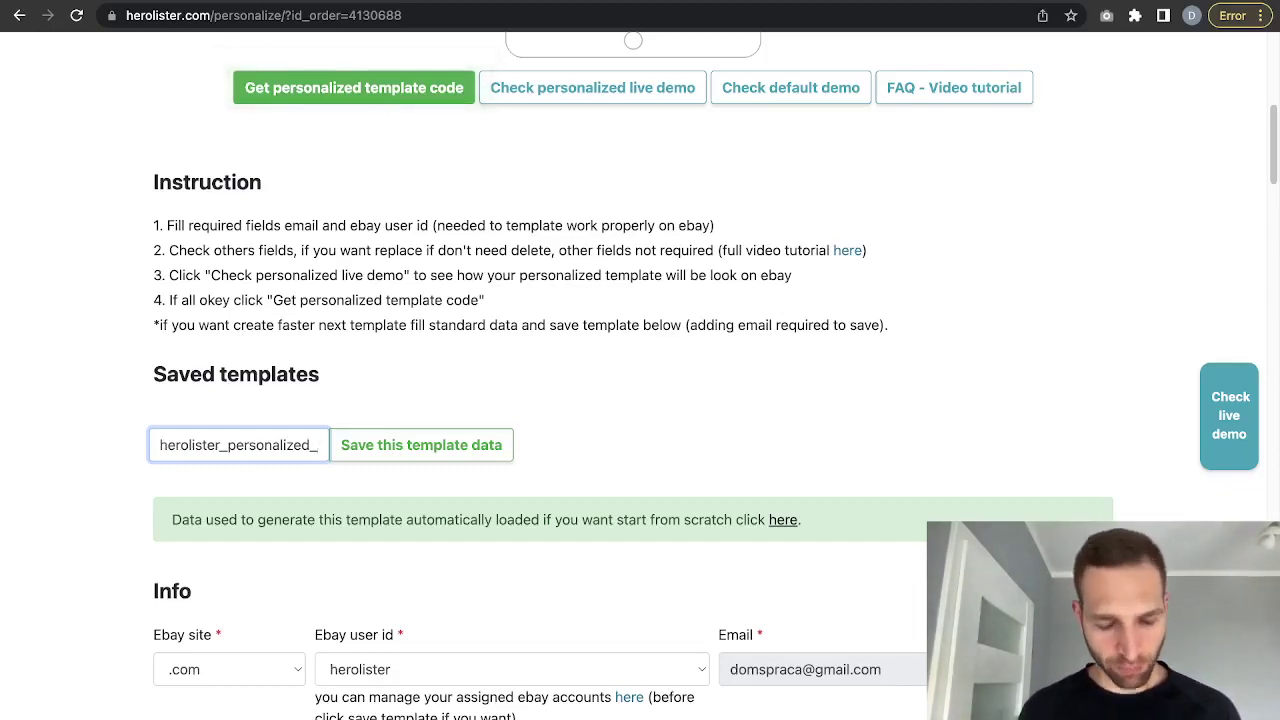
pyautogui.write('bag')
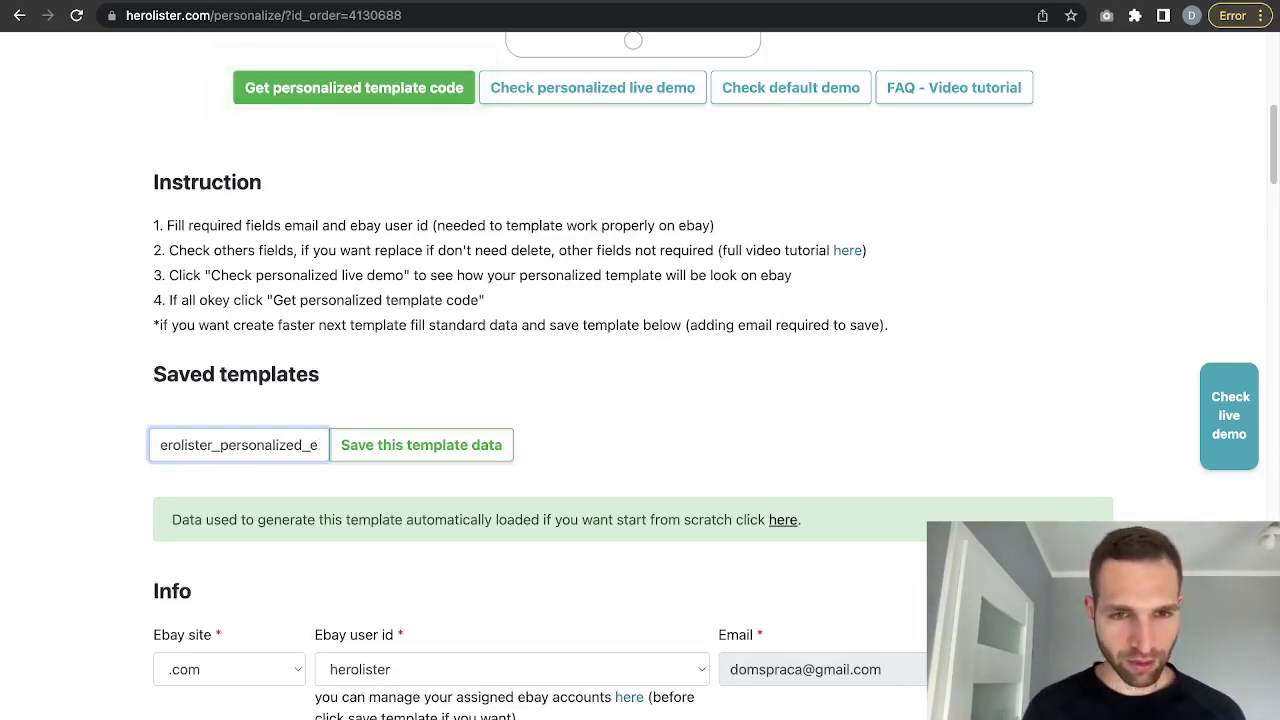
pyautogui.write('s')
pyautogui.click(421, 445)
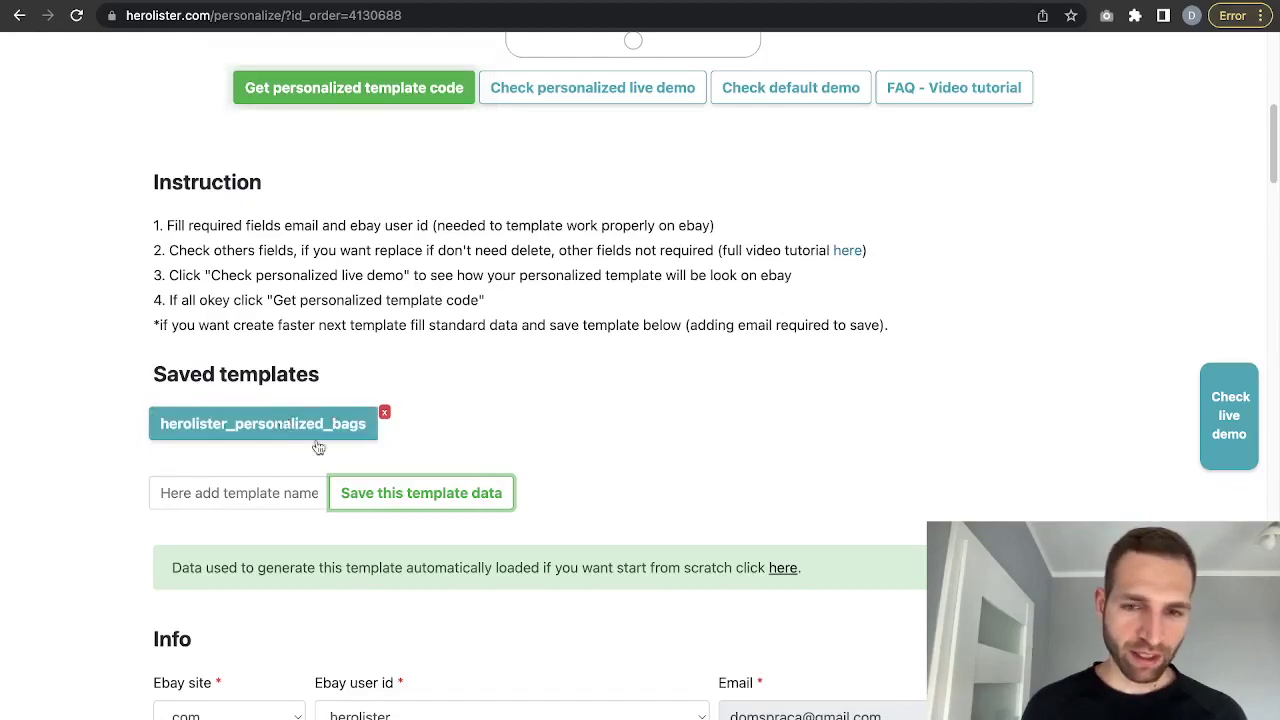
# Generate the personalized template code, show it, copy it to the clipboard and close the pasting instructions
pyautogui.scroll(2, 601, 560)
pyautogui.scroll(-7, 600, 556)
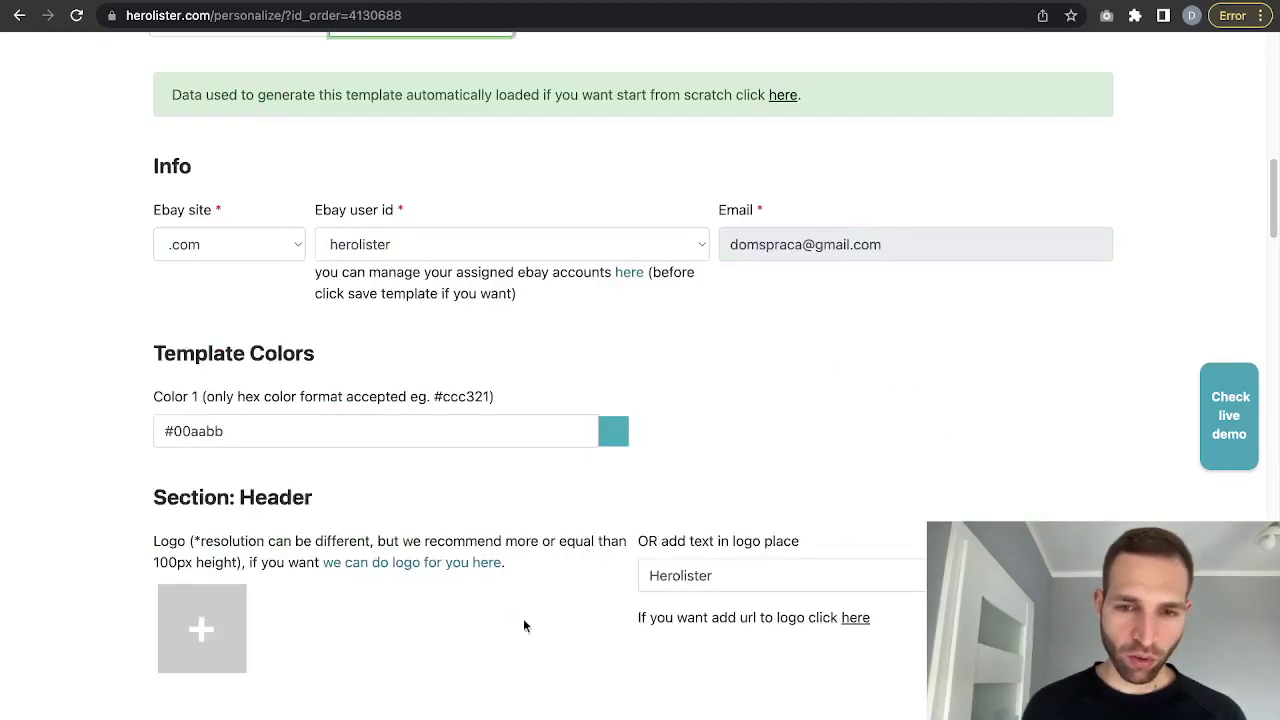
pyautogui.scroll(-2, 633, 590)
pyautogui.scroll(8, 555, 539)
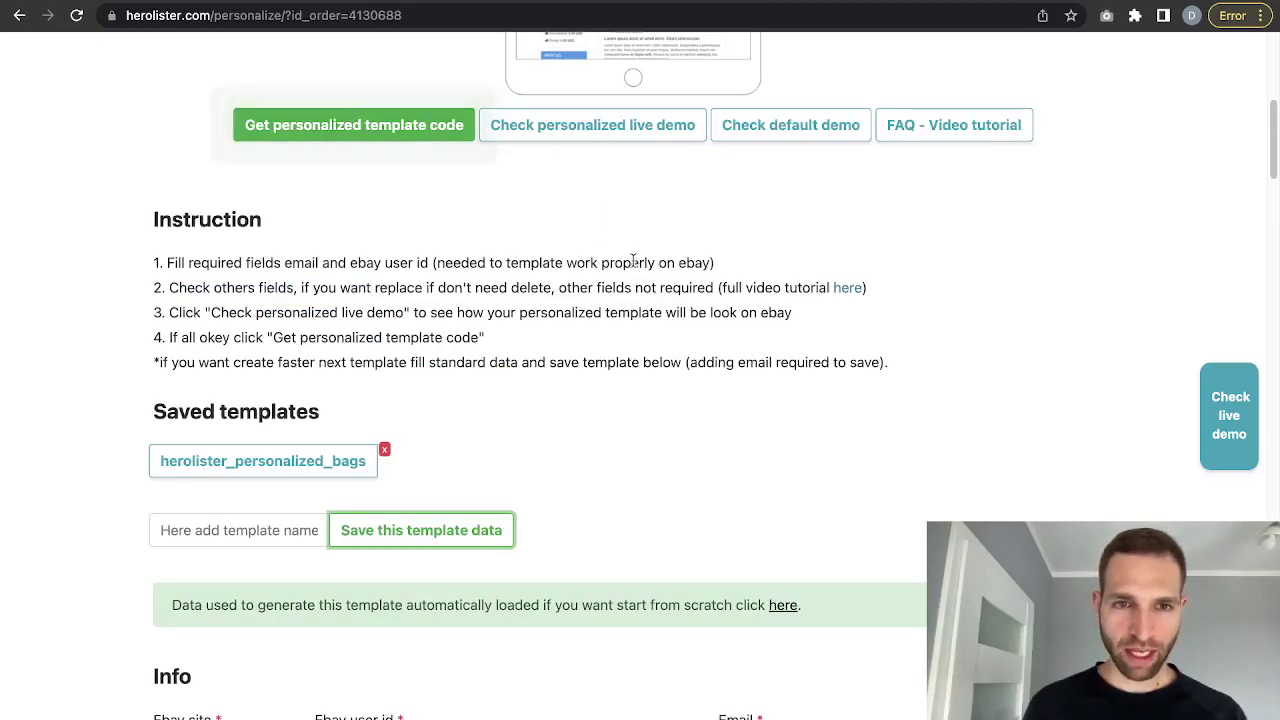
pyautogui.click(427, 138)
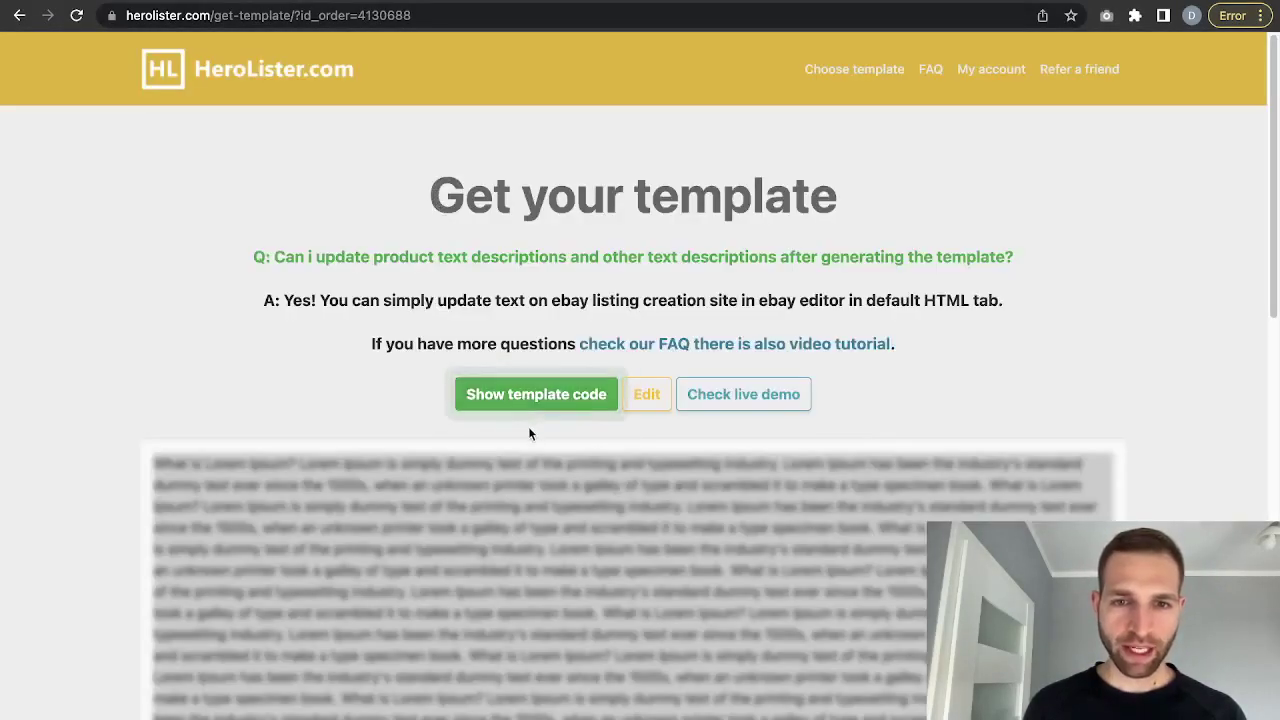
pyautogui.click(535, 410)
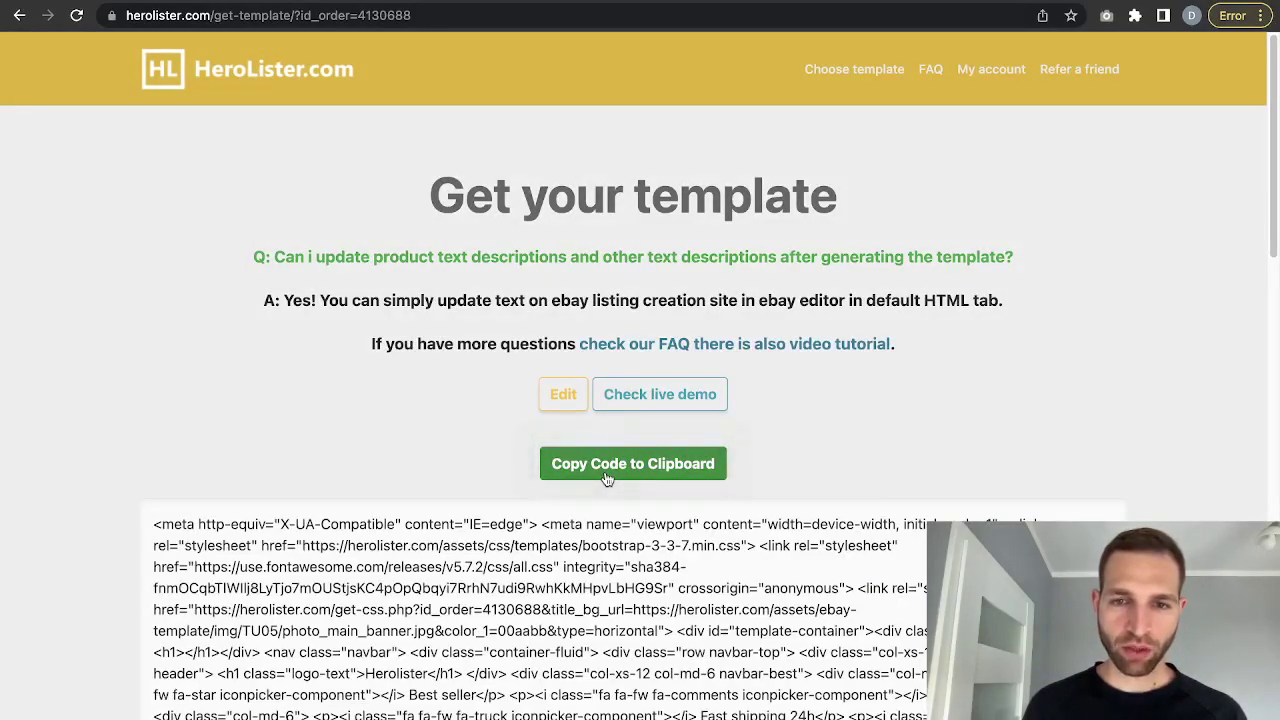
pyautogui.click(606, 466)
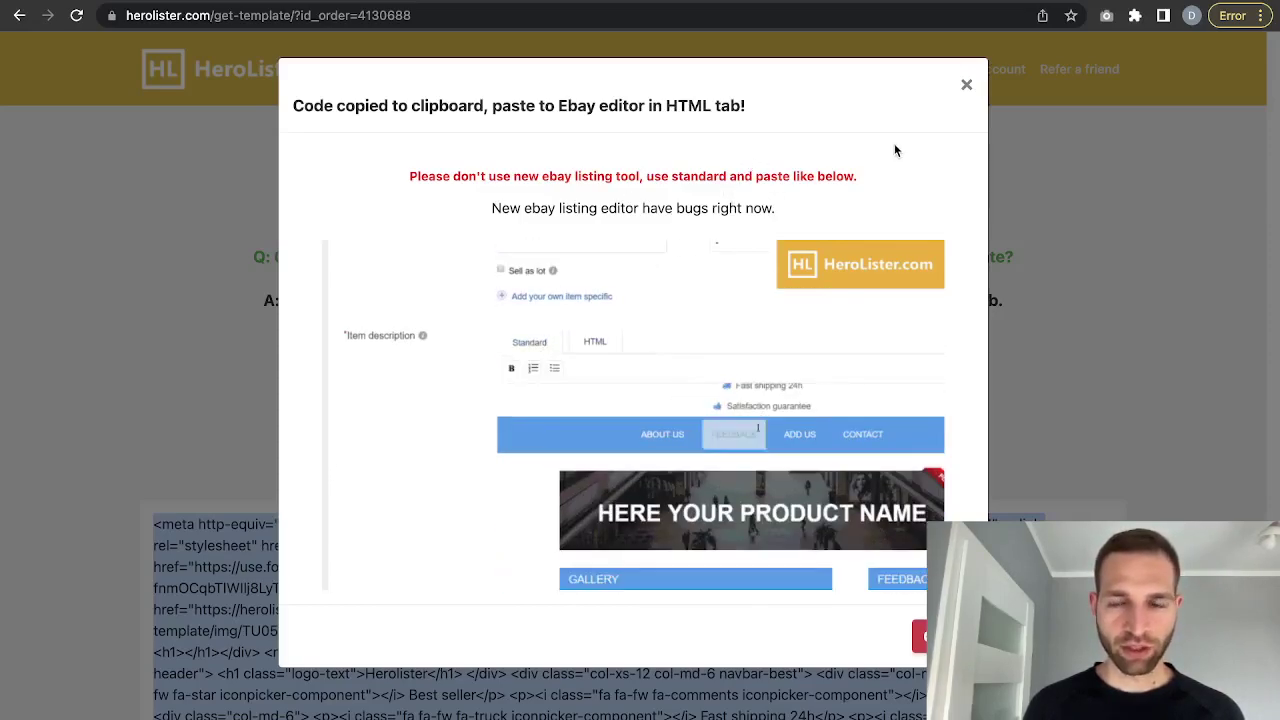
pyautogui.click(966, 85)
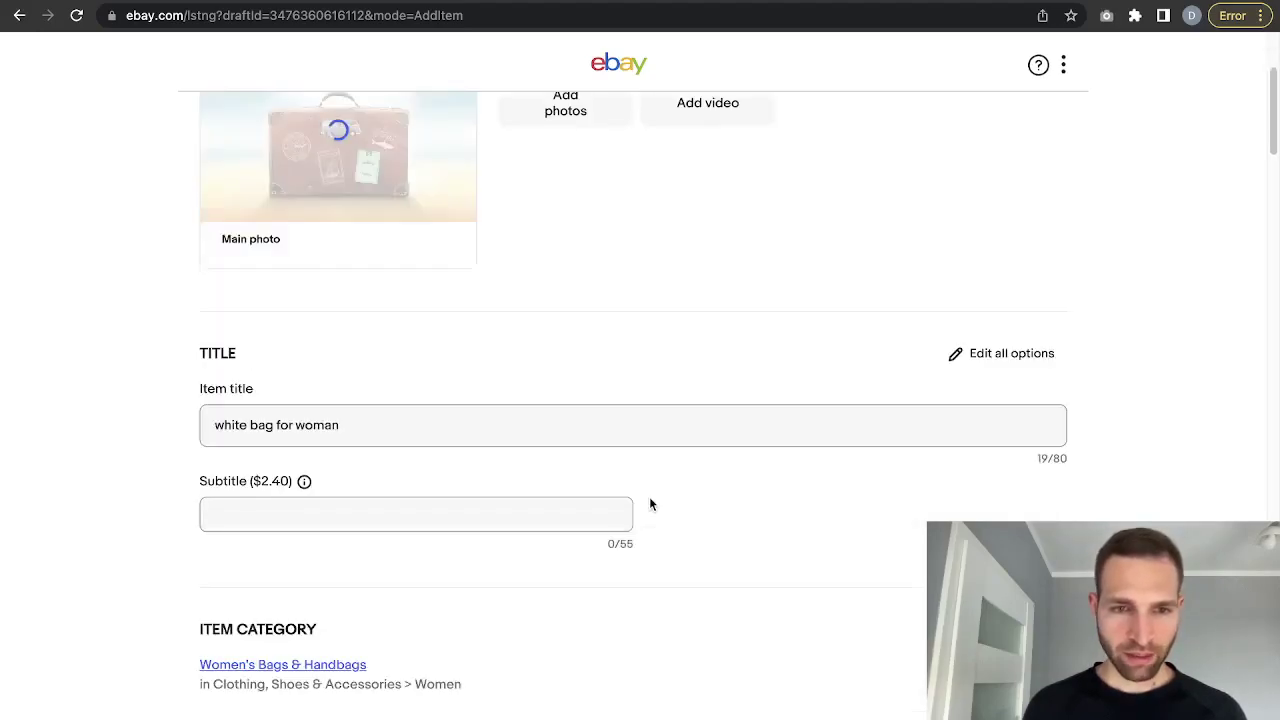
# In the eBay listing draft, enable the full formatting options for the description and display its HTML code
pyautogui.scroll(-6, 649, 500)
pyautogui.scroll(-10, 649, 503)
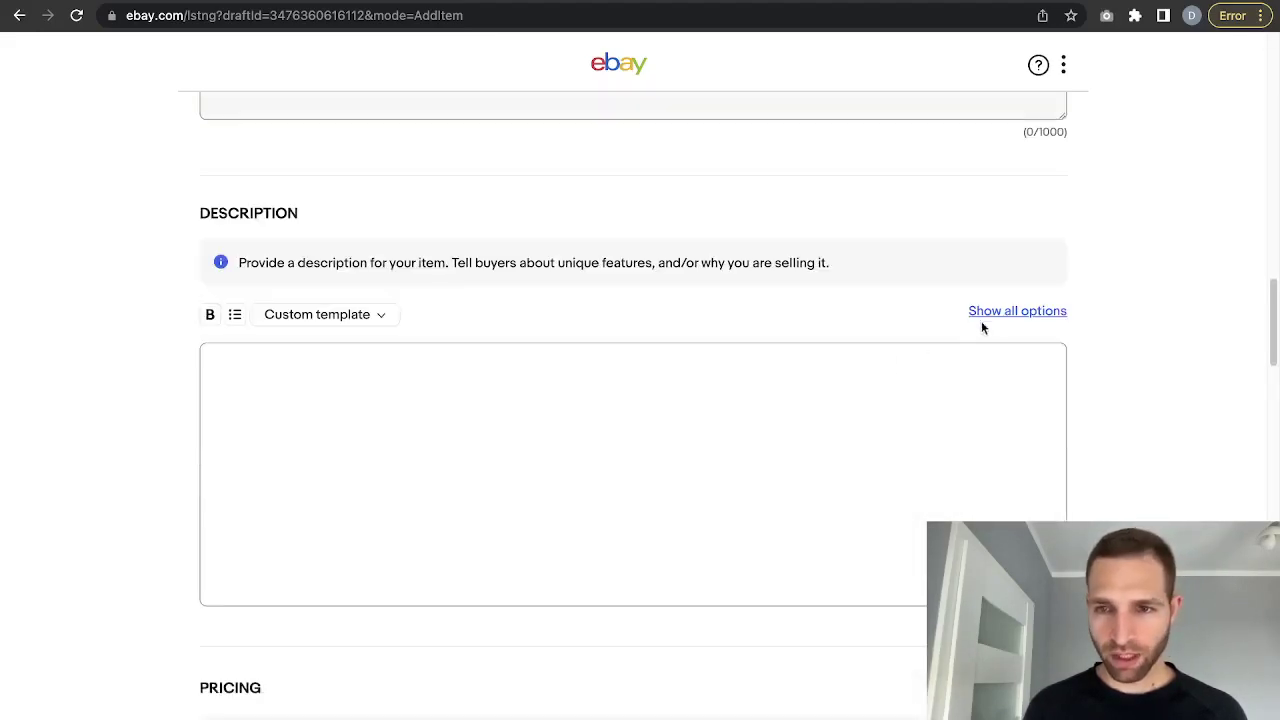
pyautogui.click(982, 312)
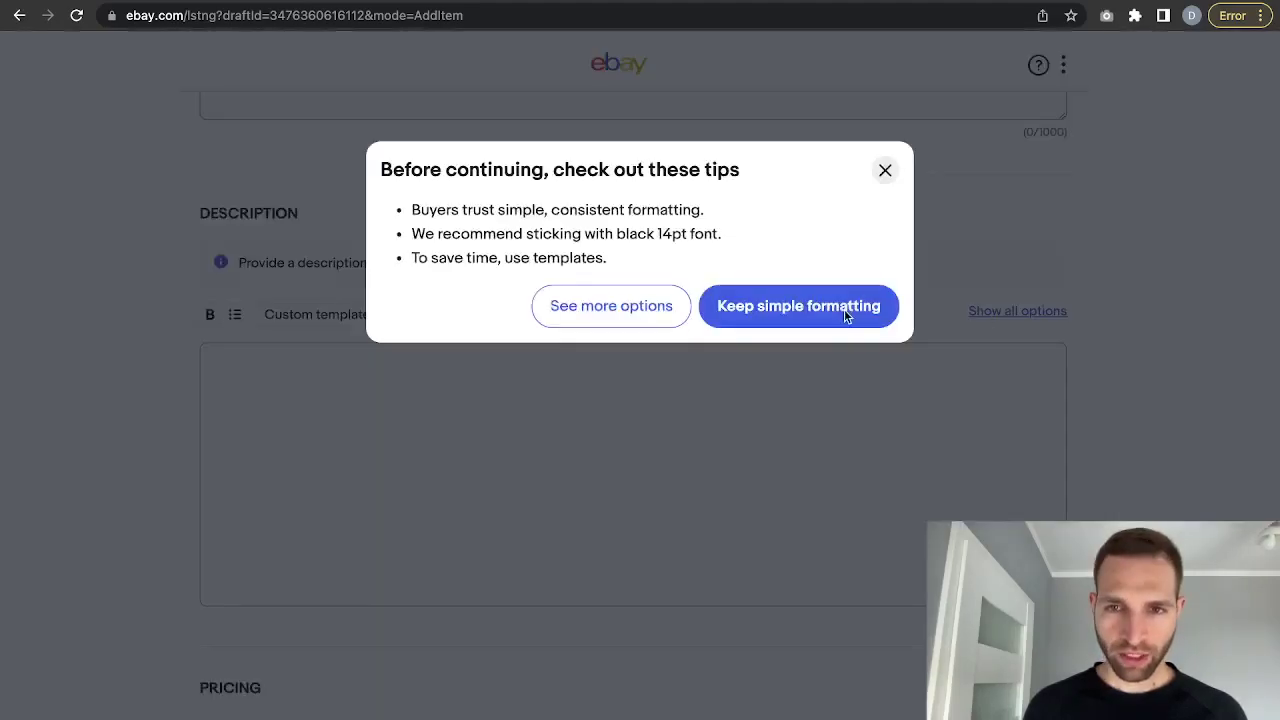
pyautogui.click(614, 313)
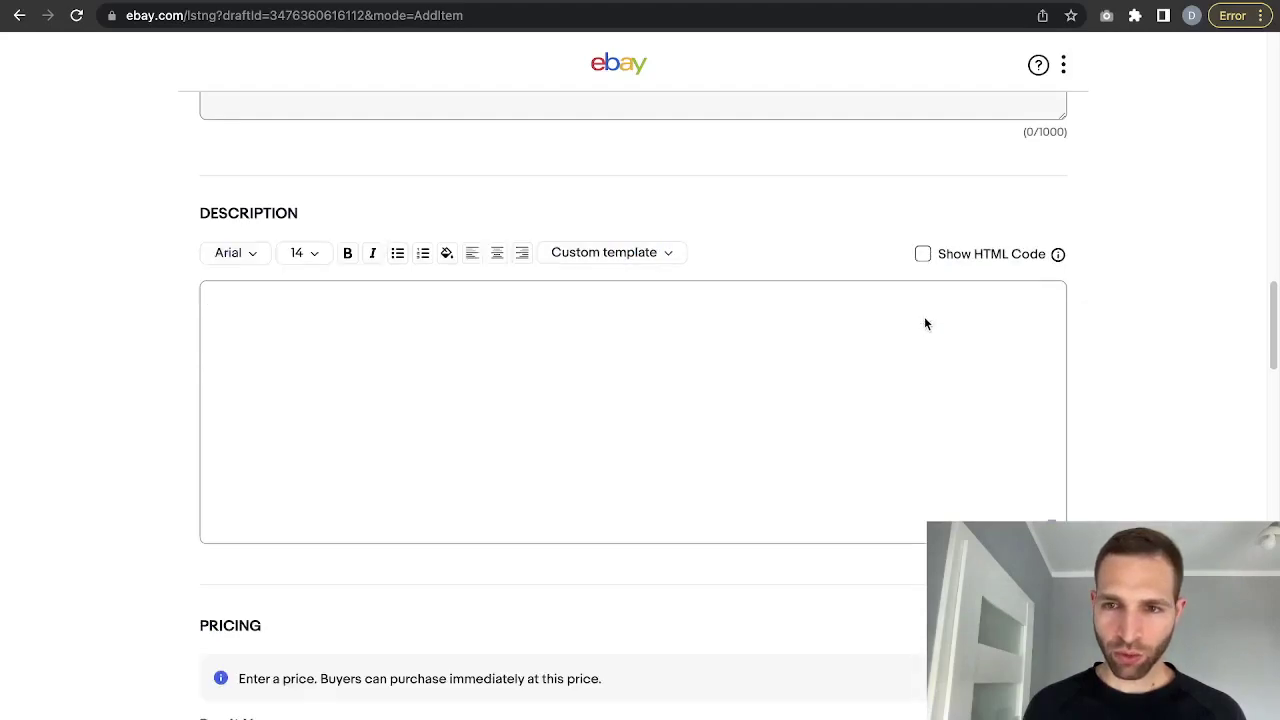
pyautogui.click(923, 254)
# Replace all HTML in the description with the copied template code and turn off the code display to view the rendered template
pyautogui.click(1006, 382)
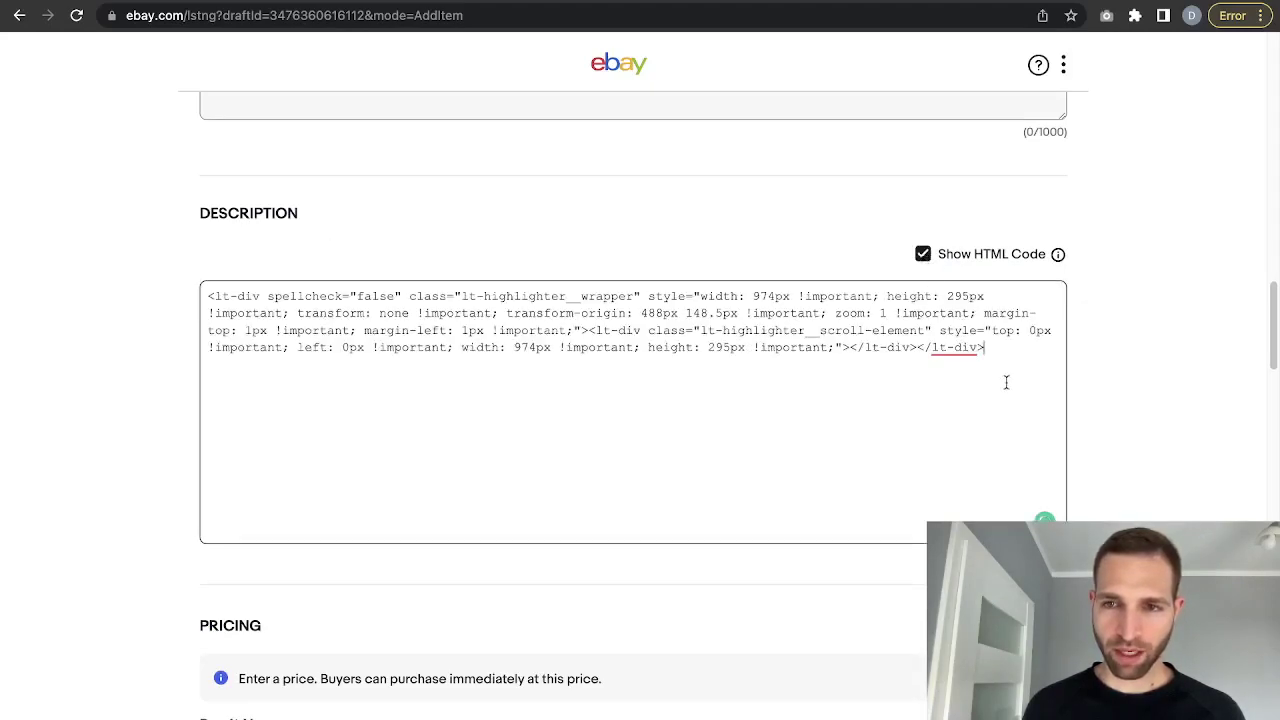
pyautogui.hotkey('ctrl', 'a')
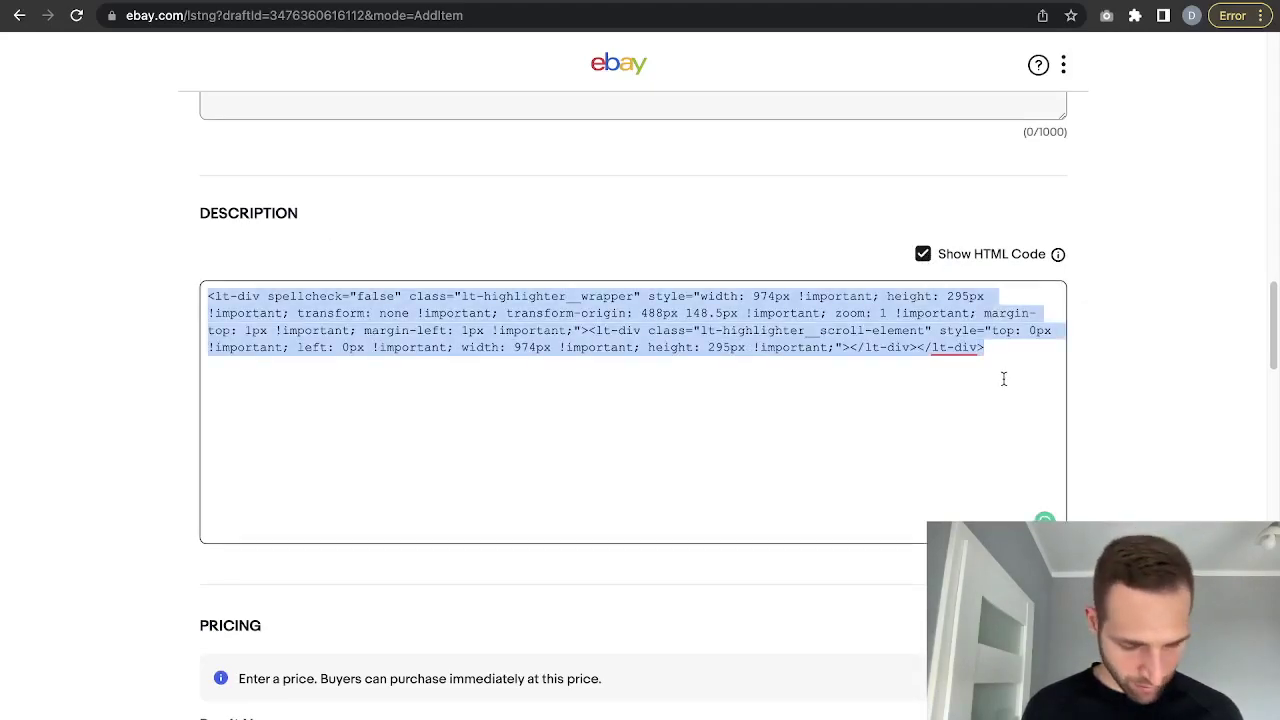
pyautogui.hotkey('ctrl', 'v')
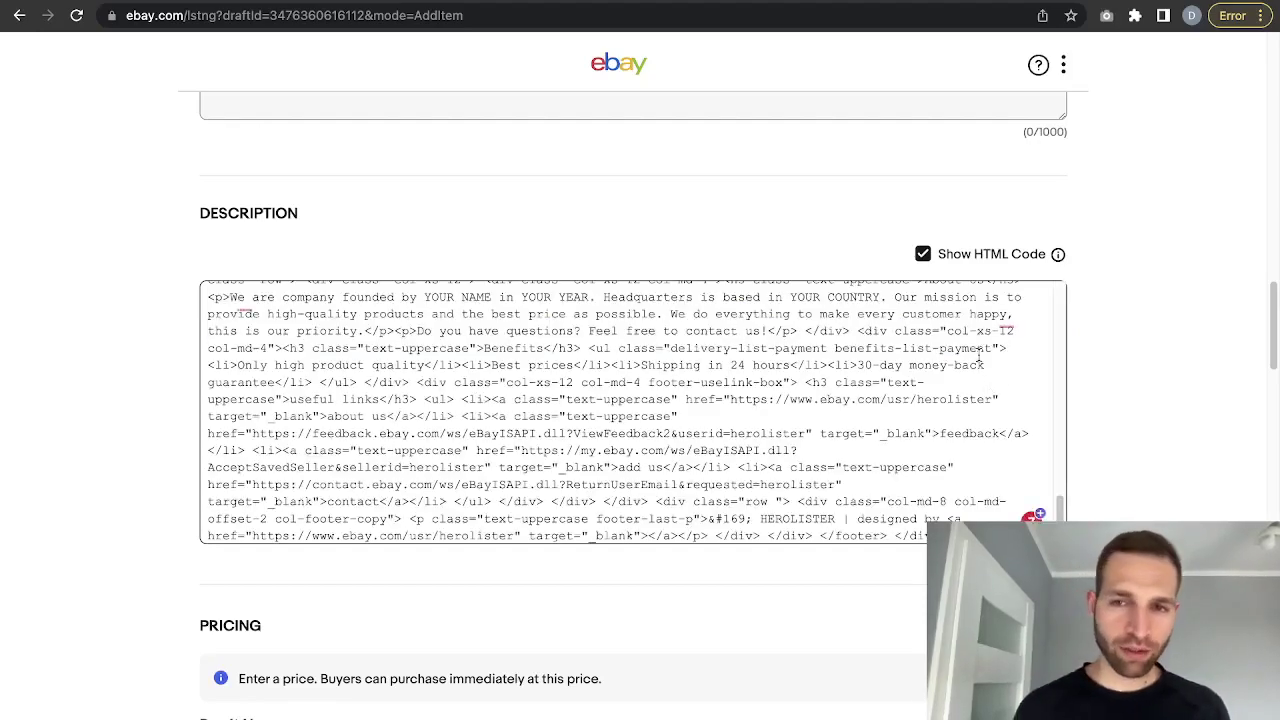
pyautogui.click(923, 256)
pyautogui.scroll(-3, 925, 430)
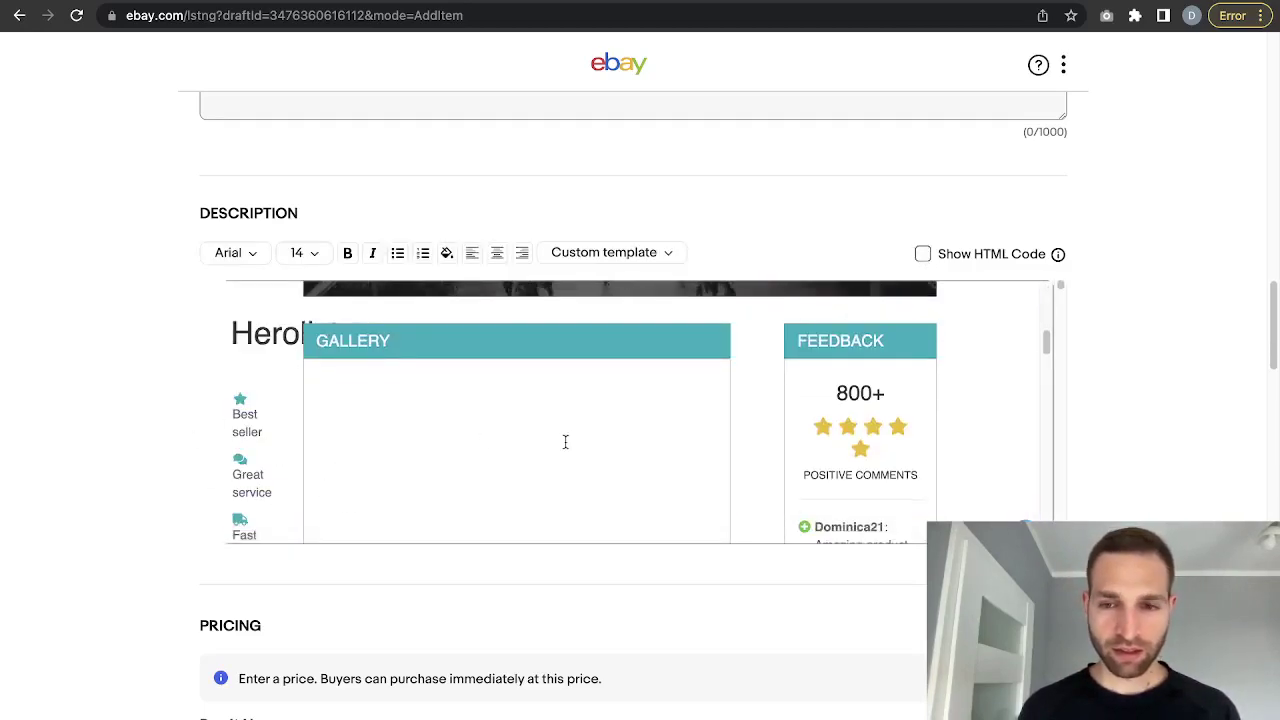
# Examine the rendered template in the listing description and look through the pricing, shipping and preferences sections
pyautogui.scroll(-2, 565, 442)
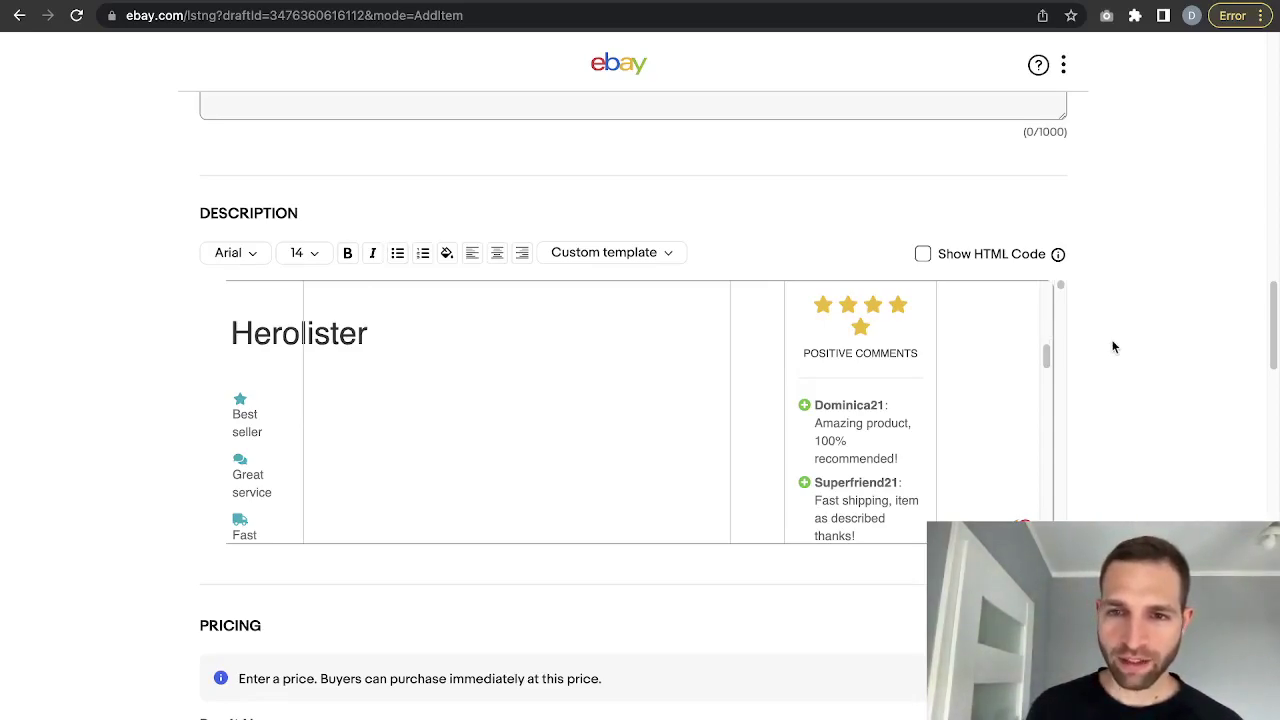
pyautogui.scroll(-15, 880, 590)
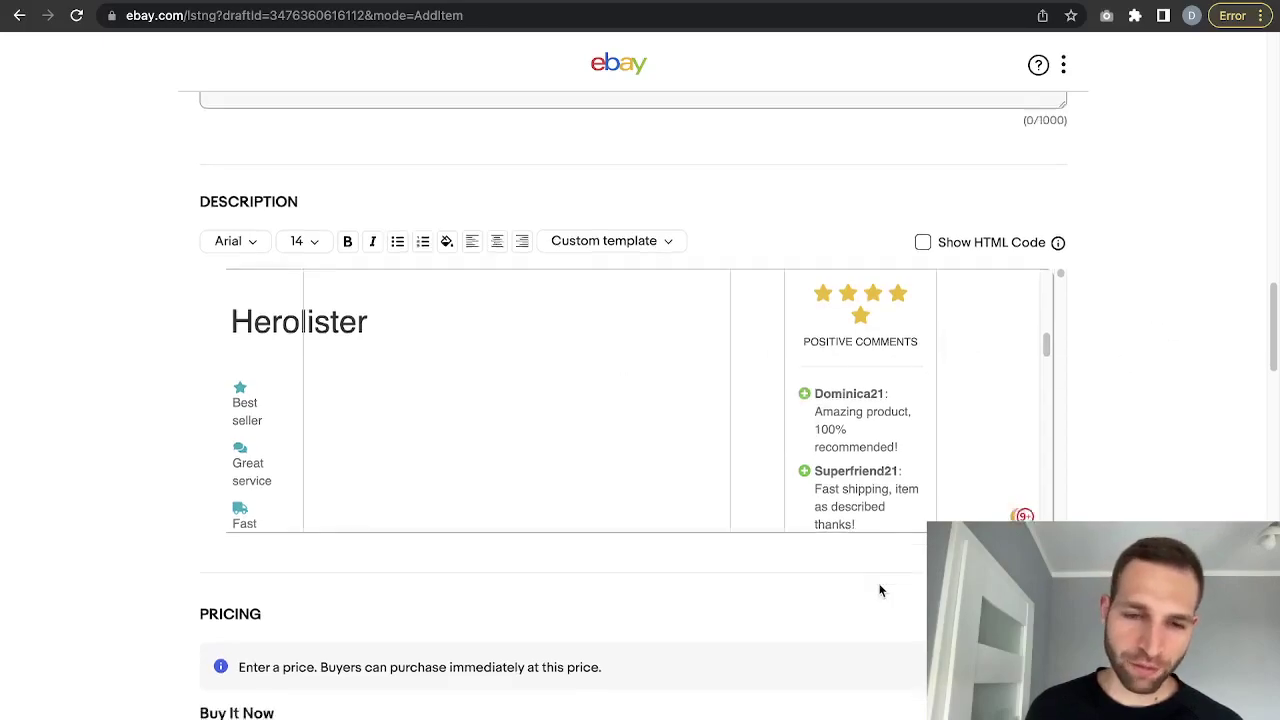
pyautogui.scroll(-15, 747, 560)
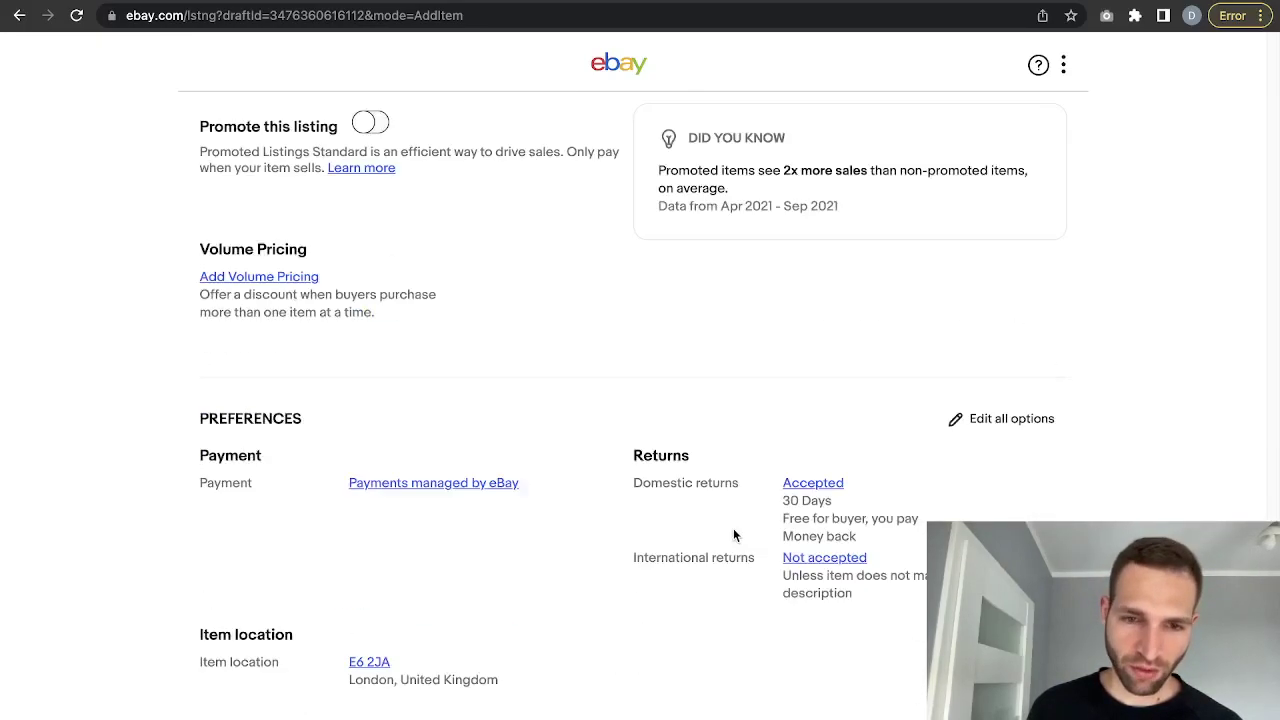
pyautogui.scroll(15, 733, 535)
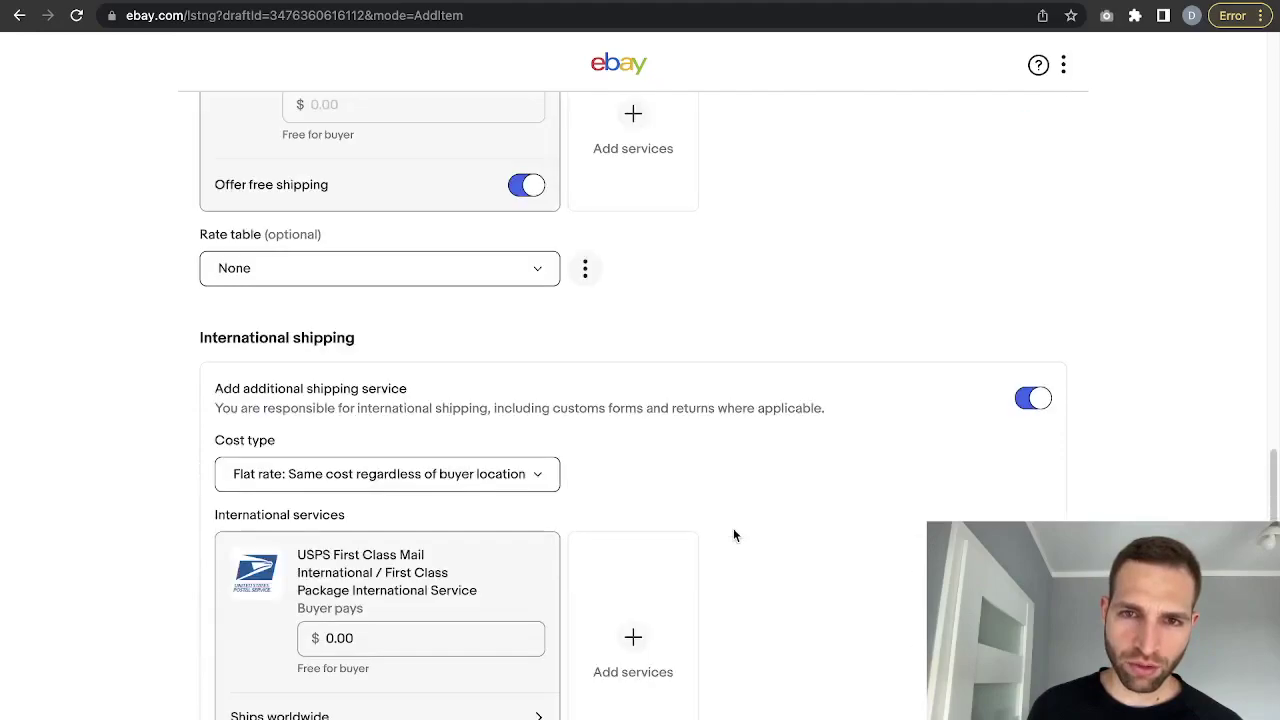
pyautogui.scroll(12, 733, 528)
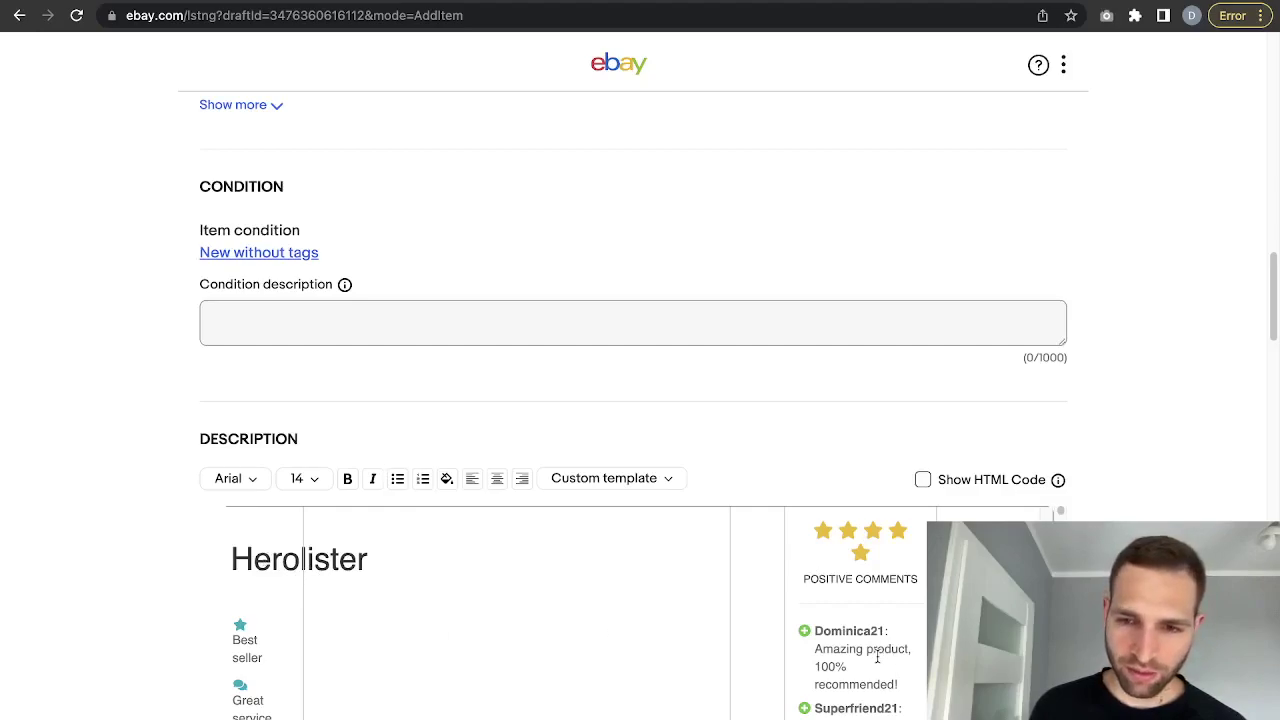
pyautogui.scroll(1, 879, 653)
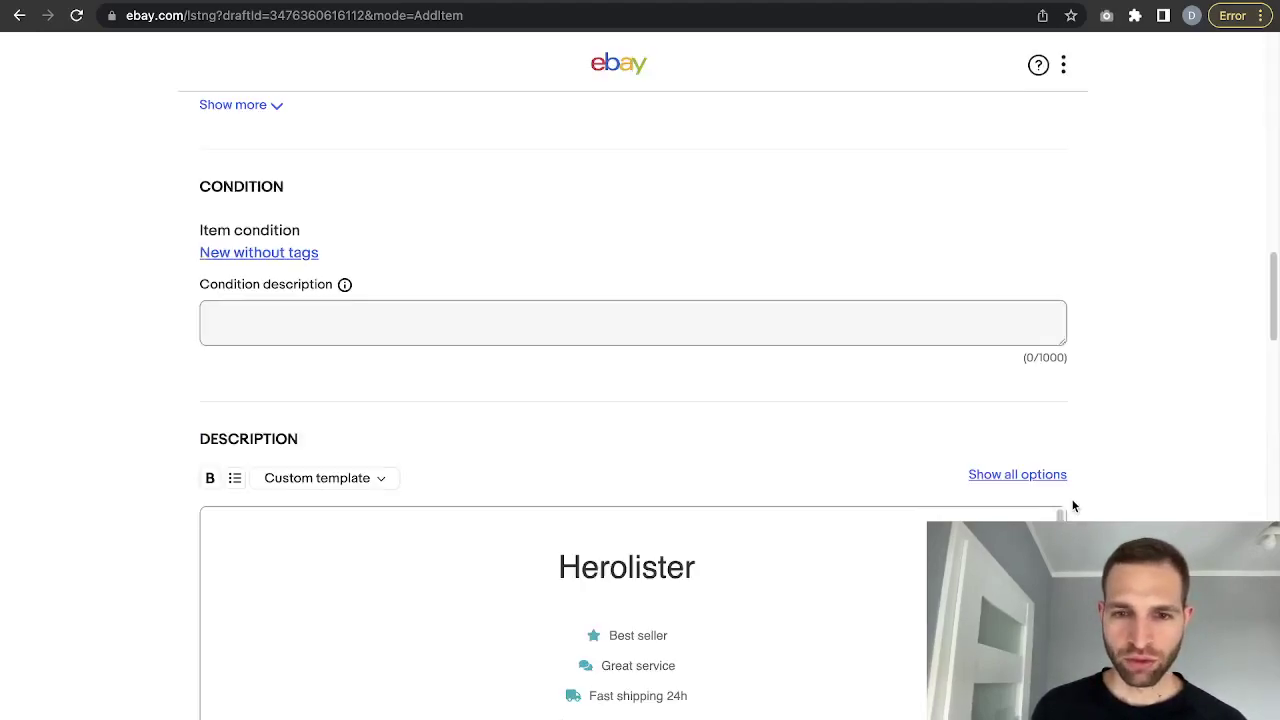
pyautogui.scroll(-2, 1072, 506)
pyautogui.scroll(-5, 940, 440)
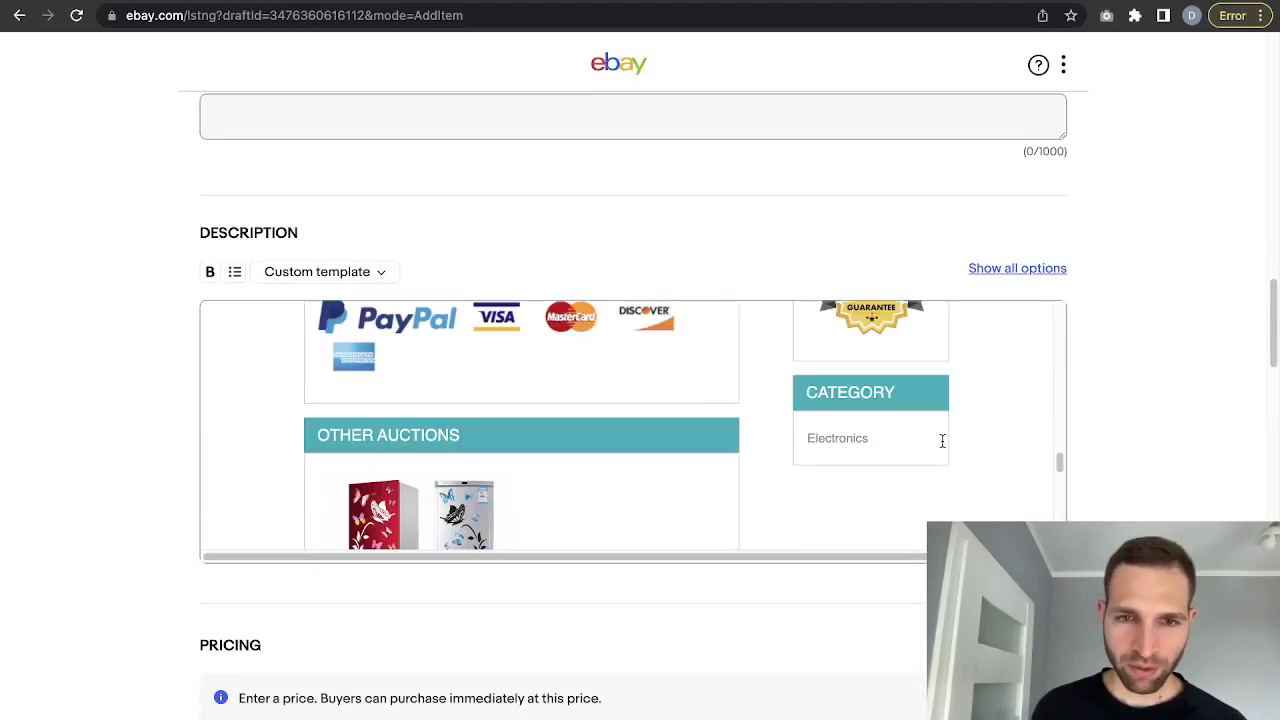
pyautogui.scroll(-2, 942, 440)
pyautogui.scroll(2, 942, 440)
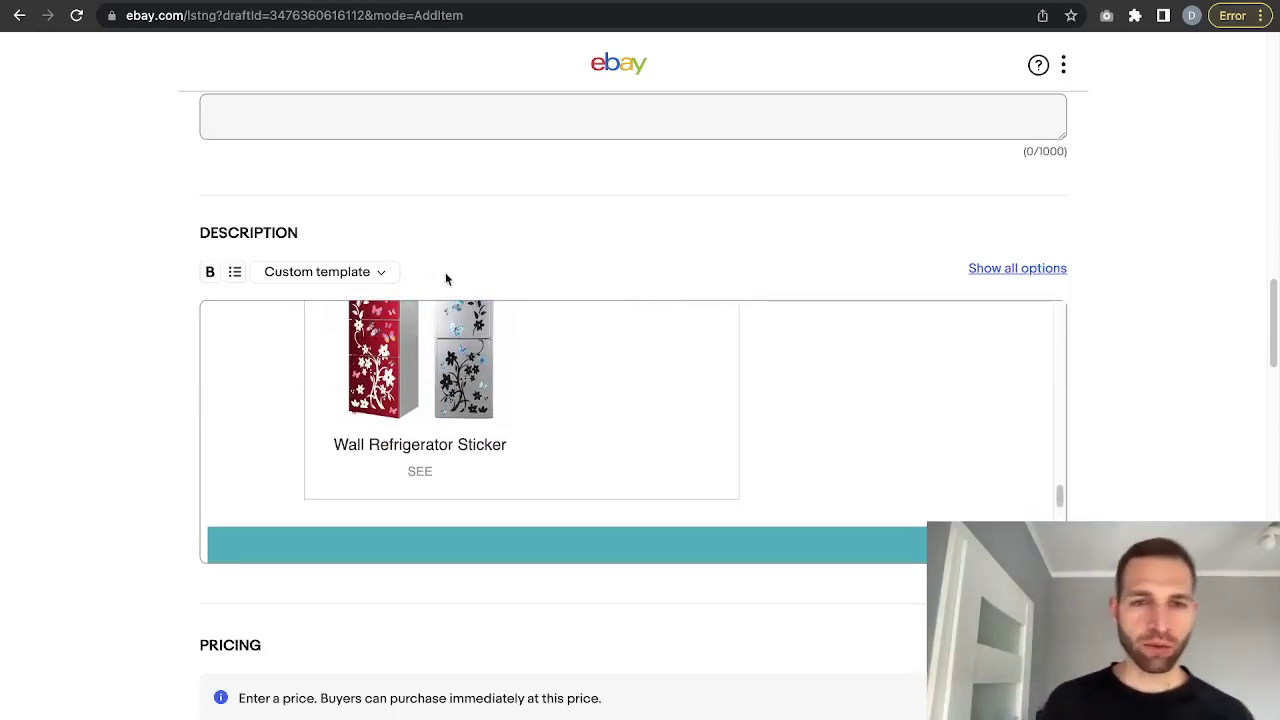
# Start creating a custom template from the listing description and review its description content
pyautogui.click(366, 276)
pyautogui.click(361, 337)
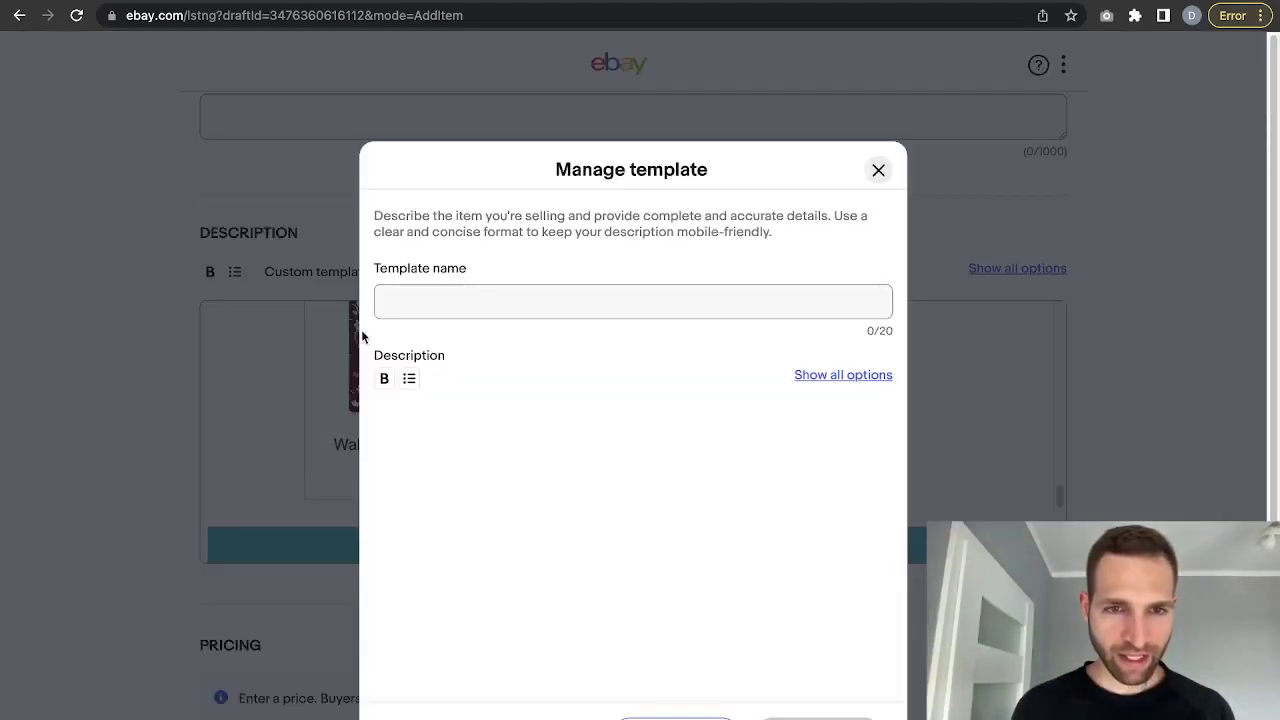
pyautogui.click(483, 301)
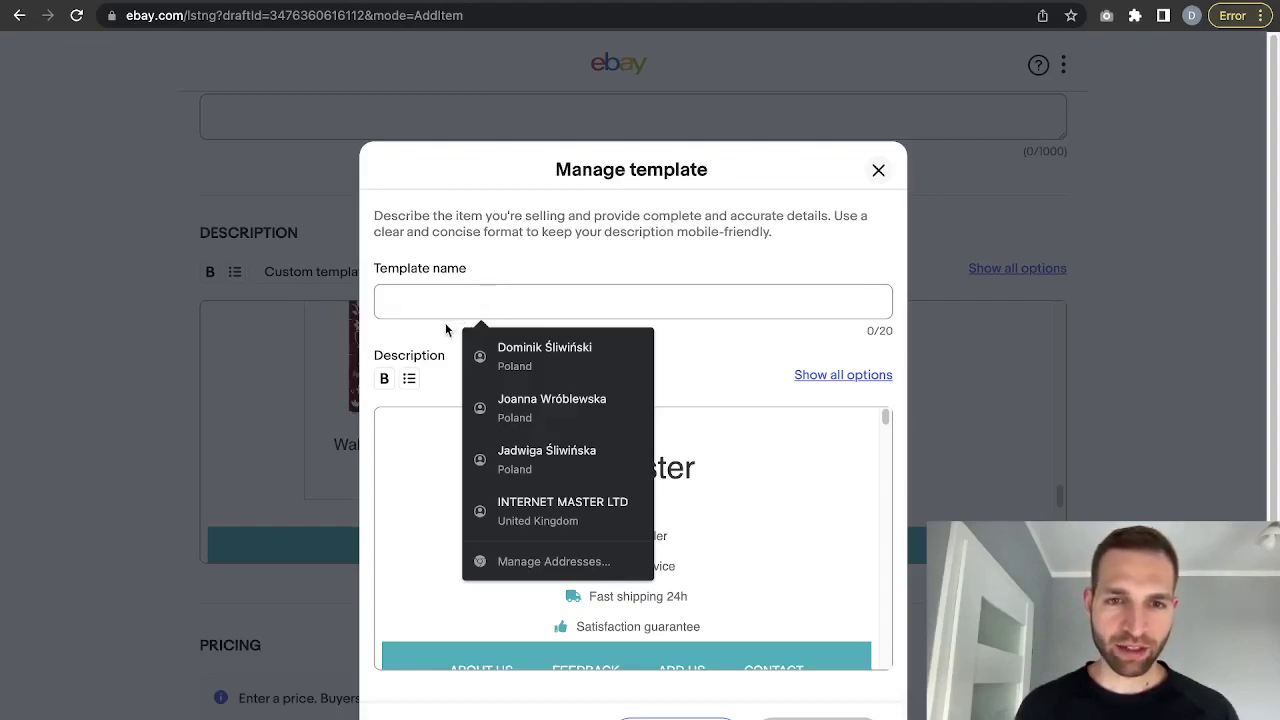
pyautogui.scroll(-5, 704, 543)
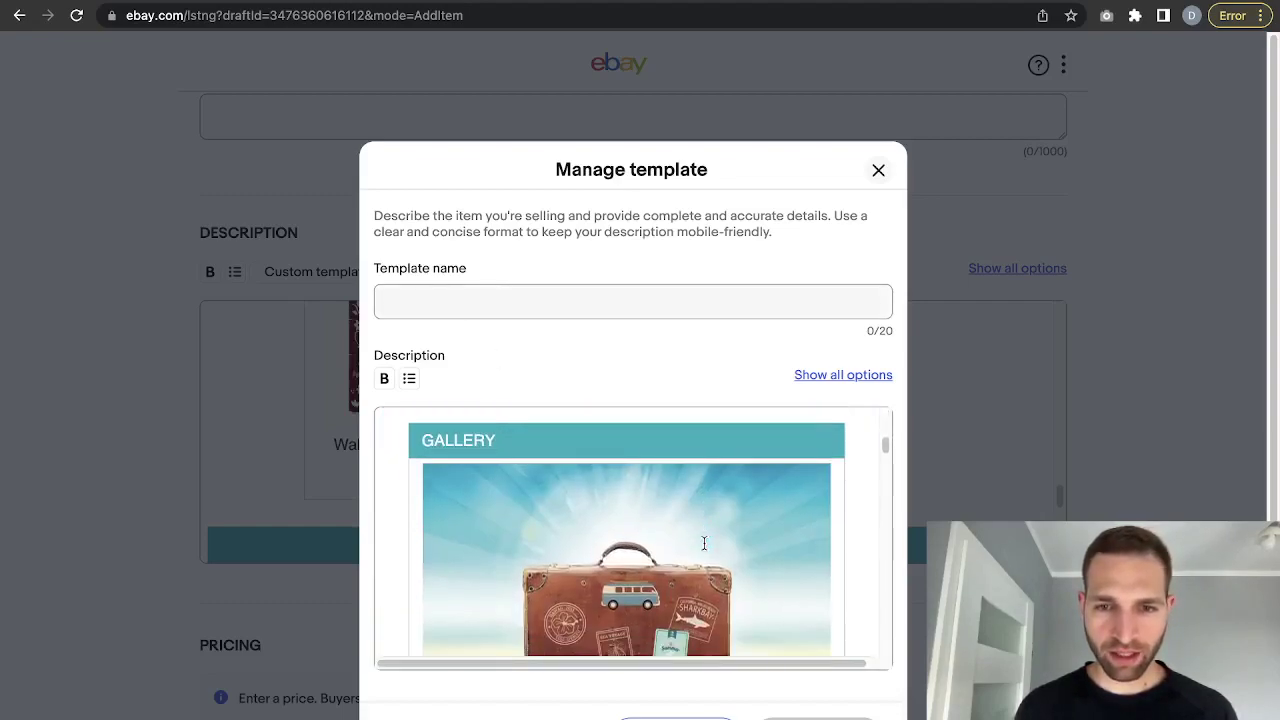
pyautogui.scroll(-1, 523, 523)
pyautogui.scroll(5, 600, 518)
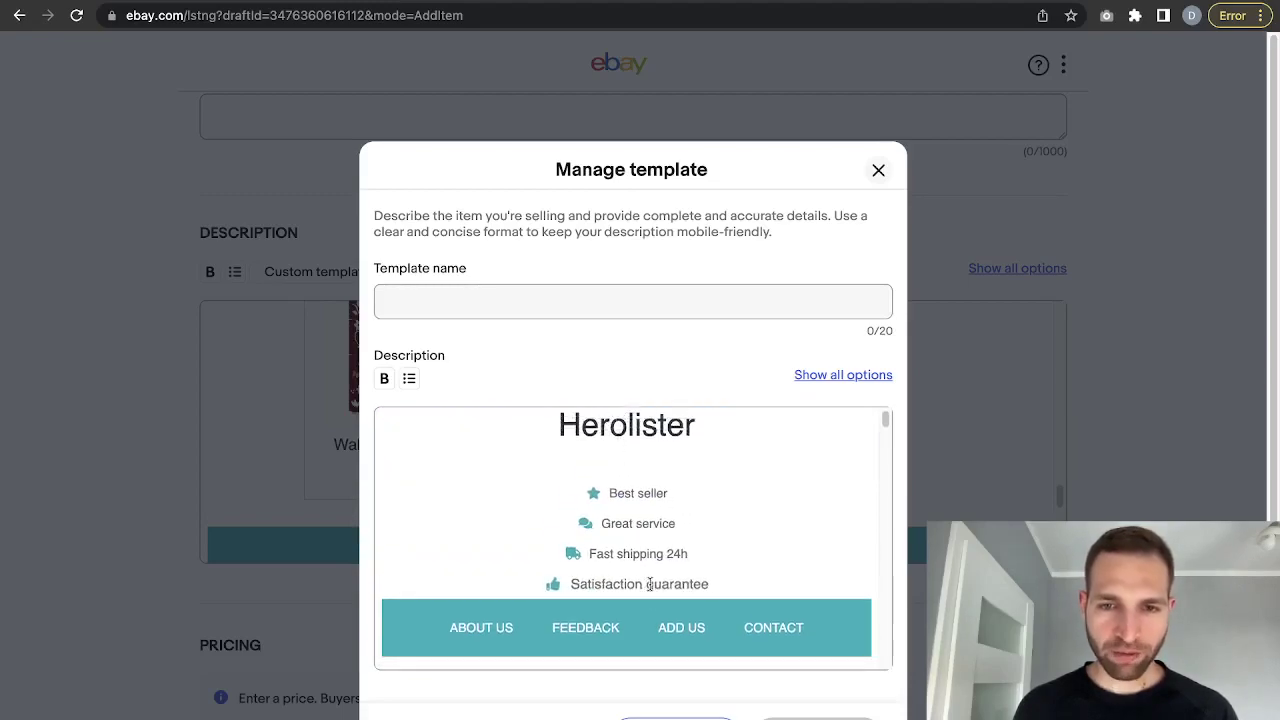
pyautogui.click(481, 314)
pyautogui.write('hero')
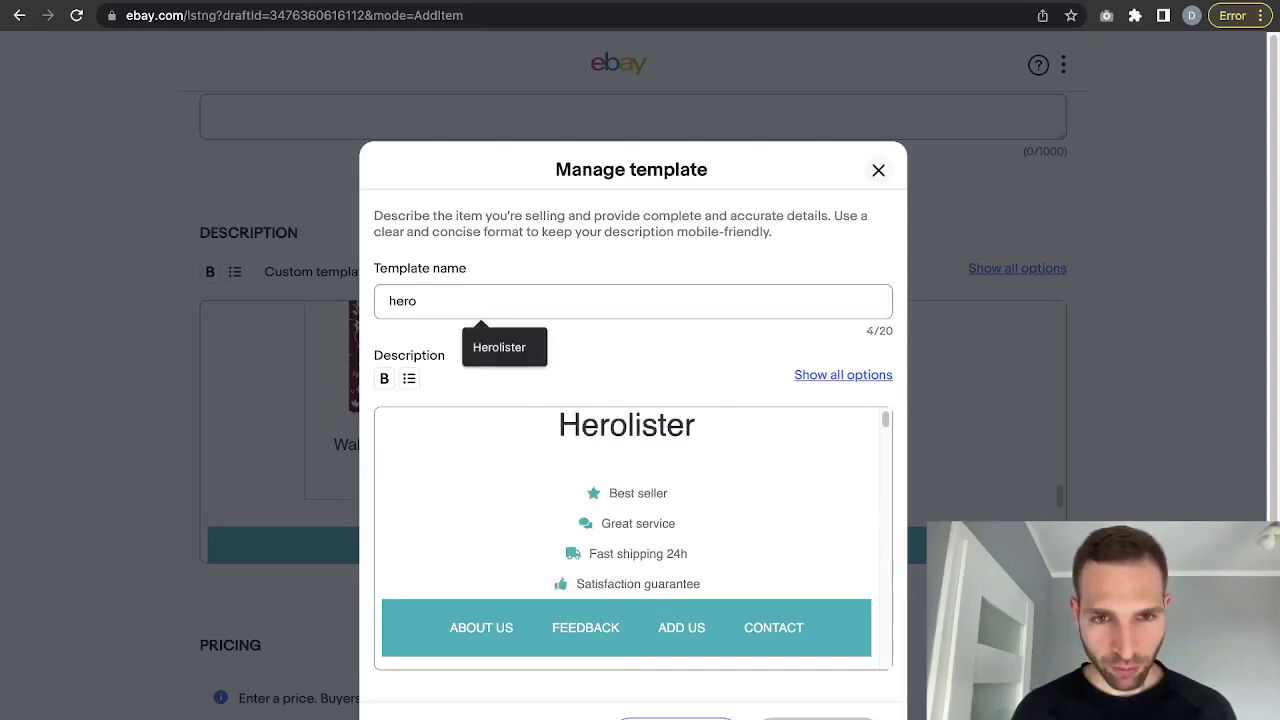
pyautogui.press('Down')
pyautogui.press('Return')
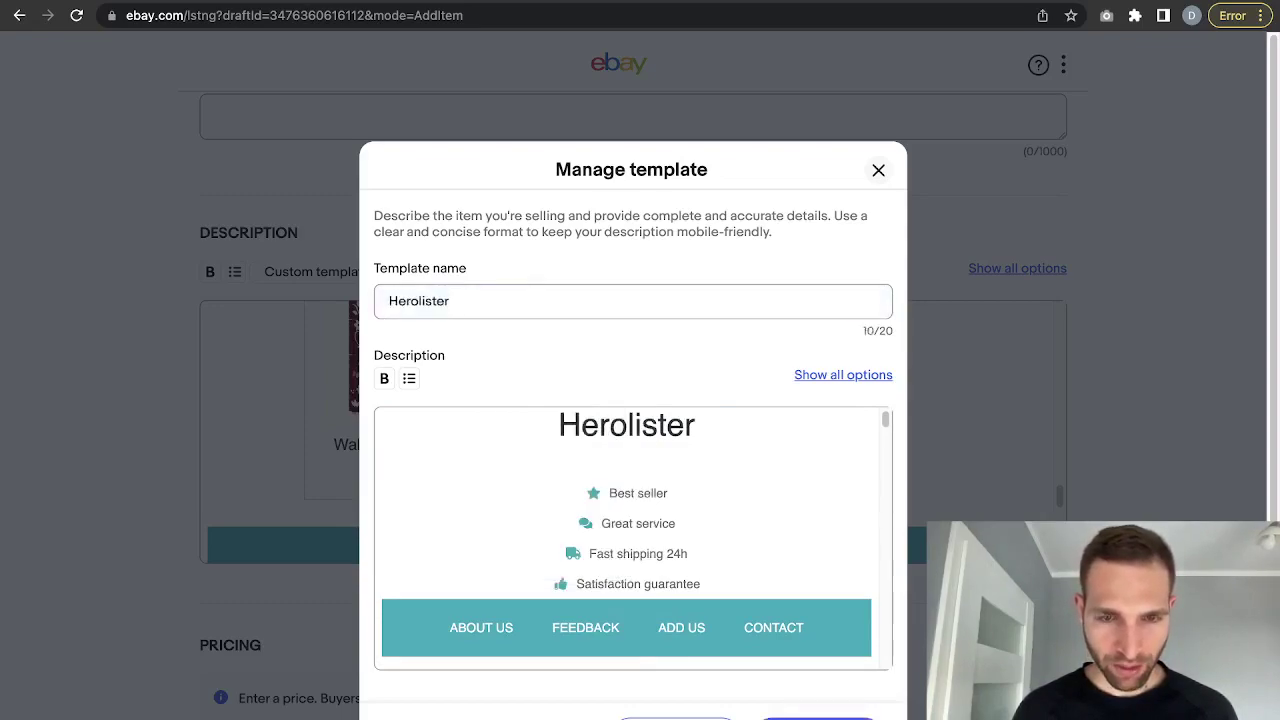
pyautogui.press('BackSpace')
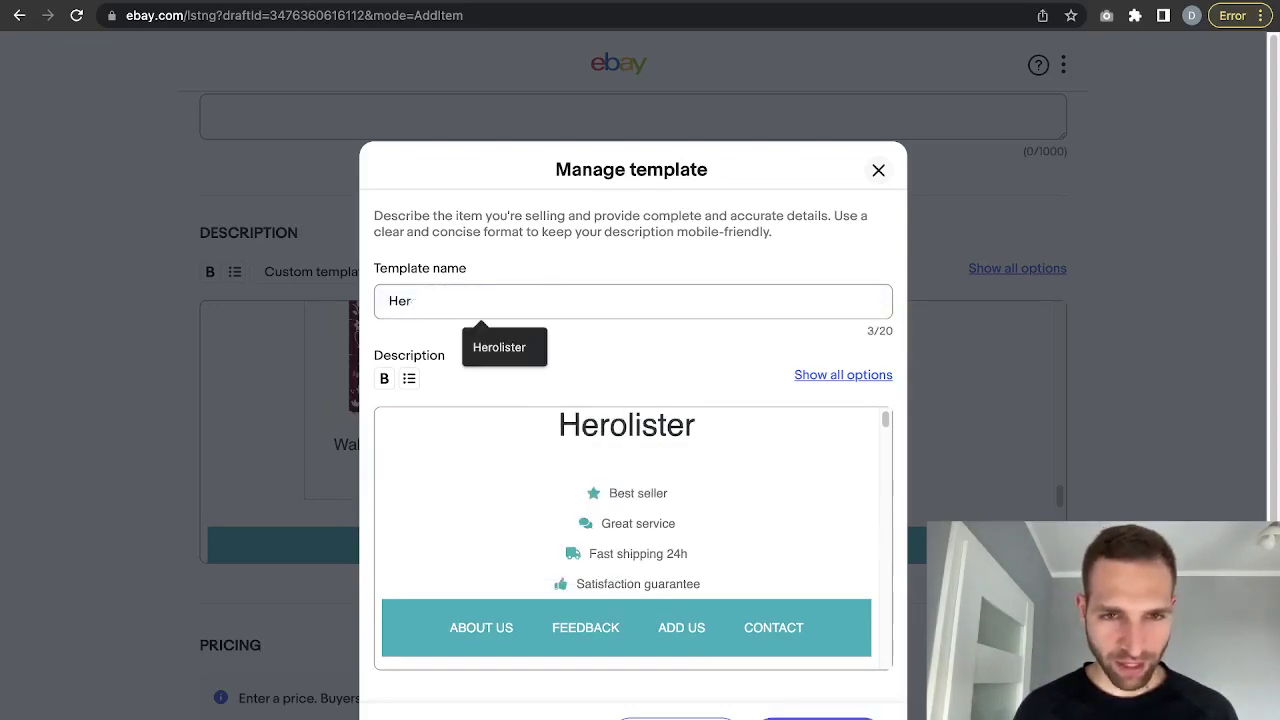
pyautogui.press('BackSpace')
pyautogui.press('BackSpace')
pyautogui.press('BackSpace')
# Save the custom template under the name bags and check the list of templates available to apply
pyautogui.write('bags_')
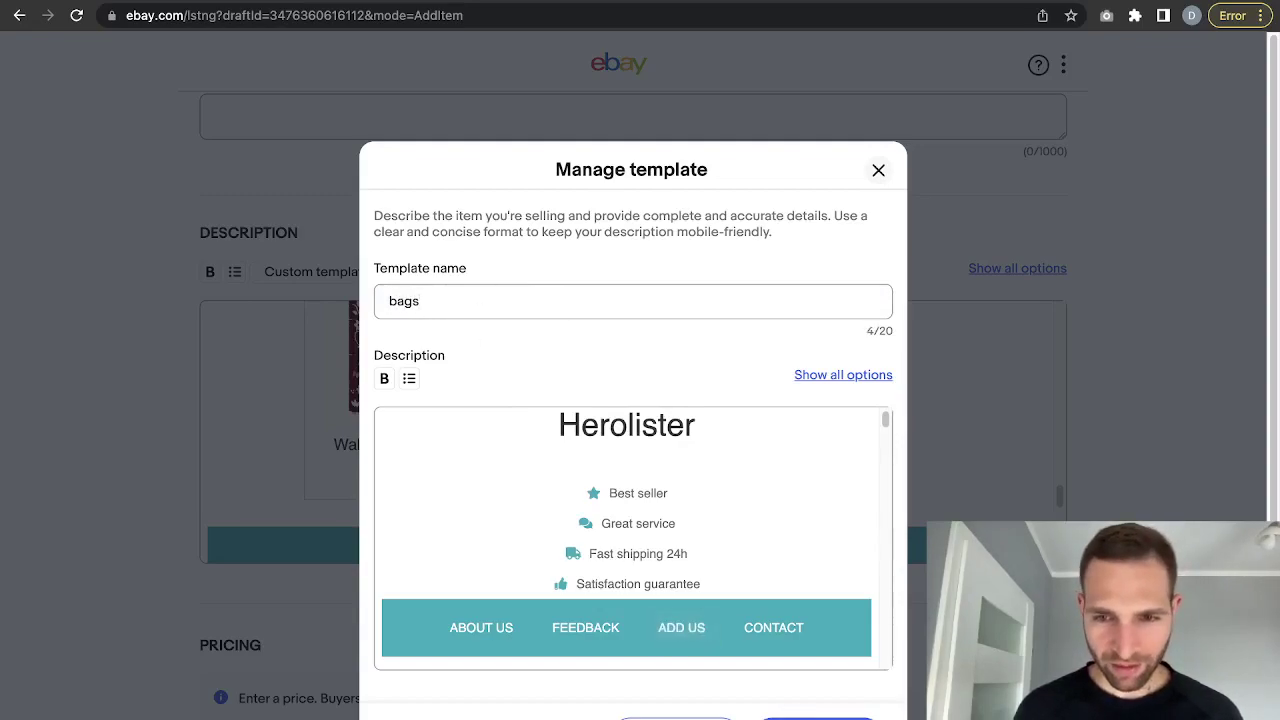
pyautogui.press('Return')
pyautogui.click(372, 272)
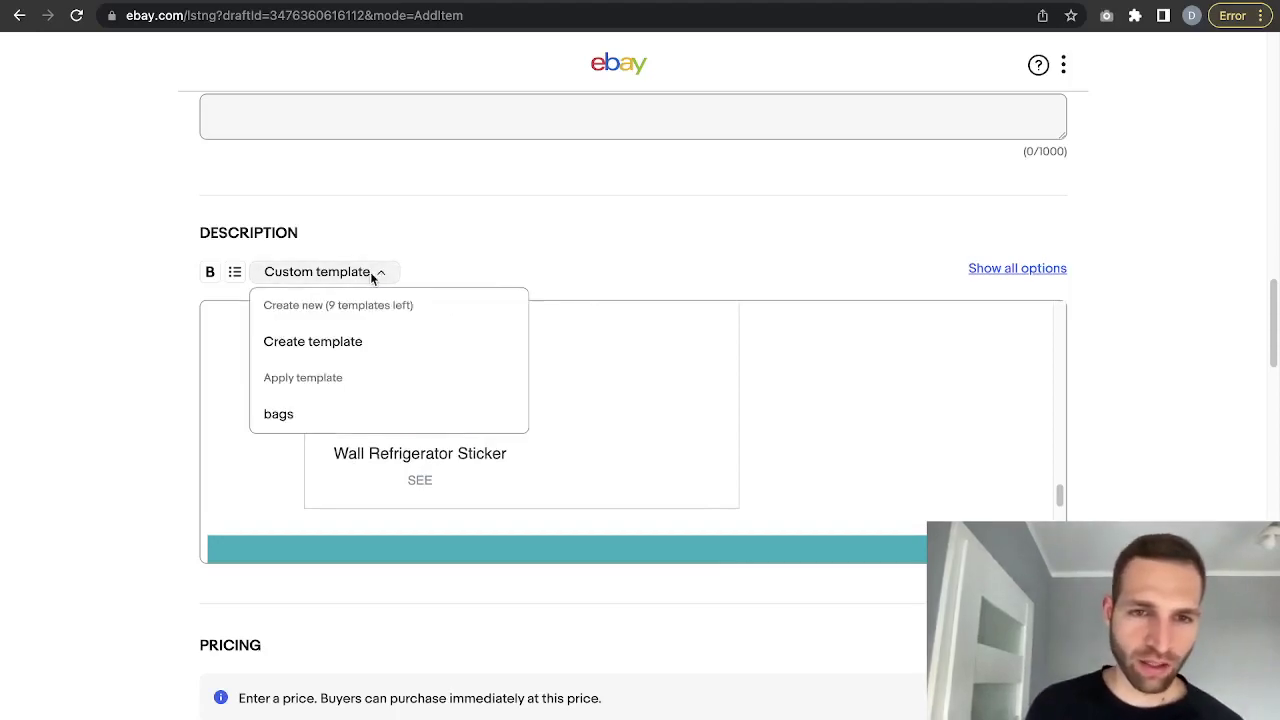
pyautogui.moveTo(334, 427)
pyautogui.click(632, 351)
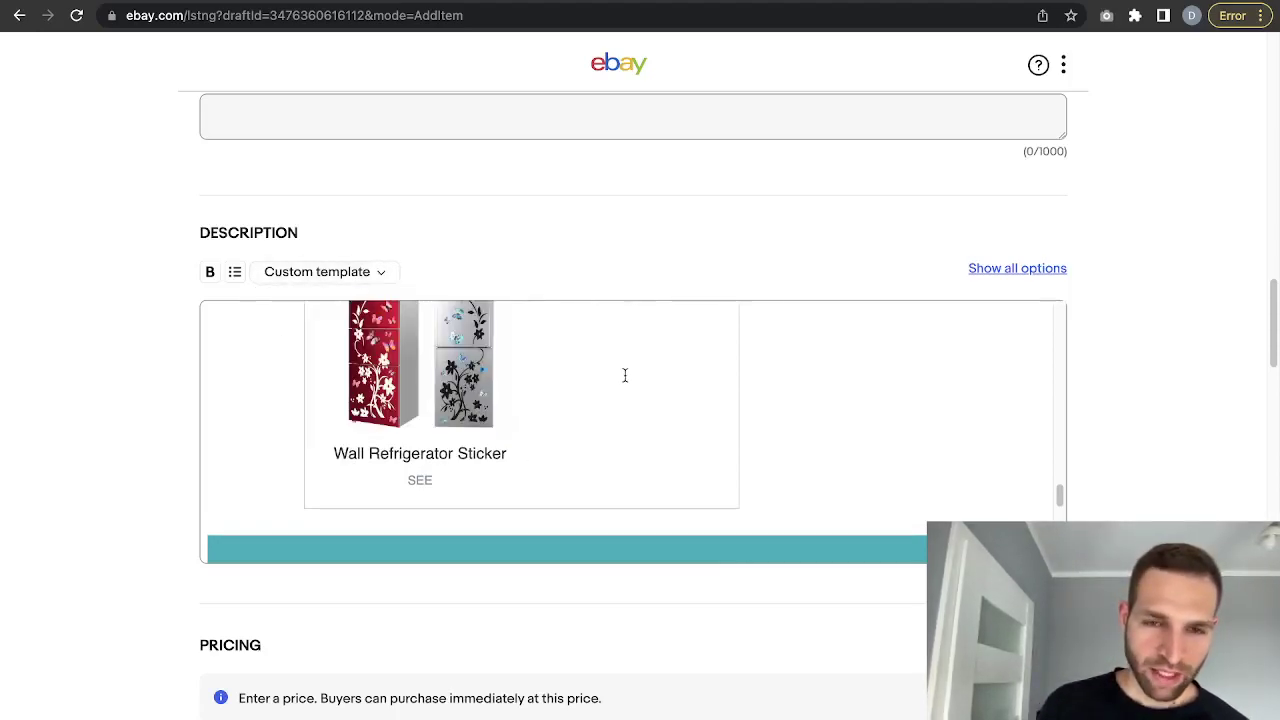
# Review the listing description's template content from the other auctions section up to the product title banner
pyautogui.scroll(-5, 591, 491)
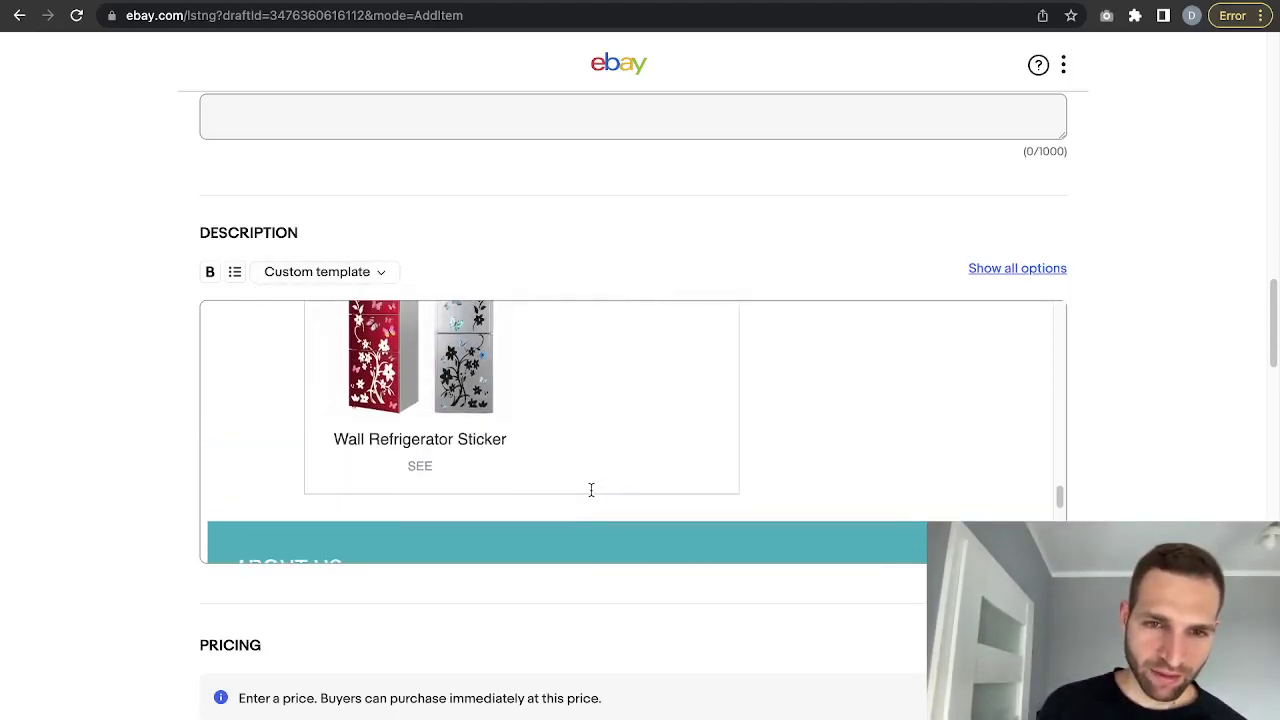
pyautogui.scroll(5, 583, 480)
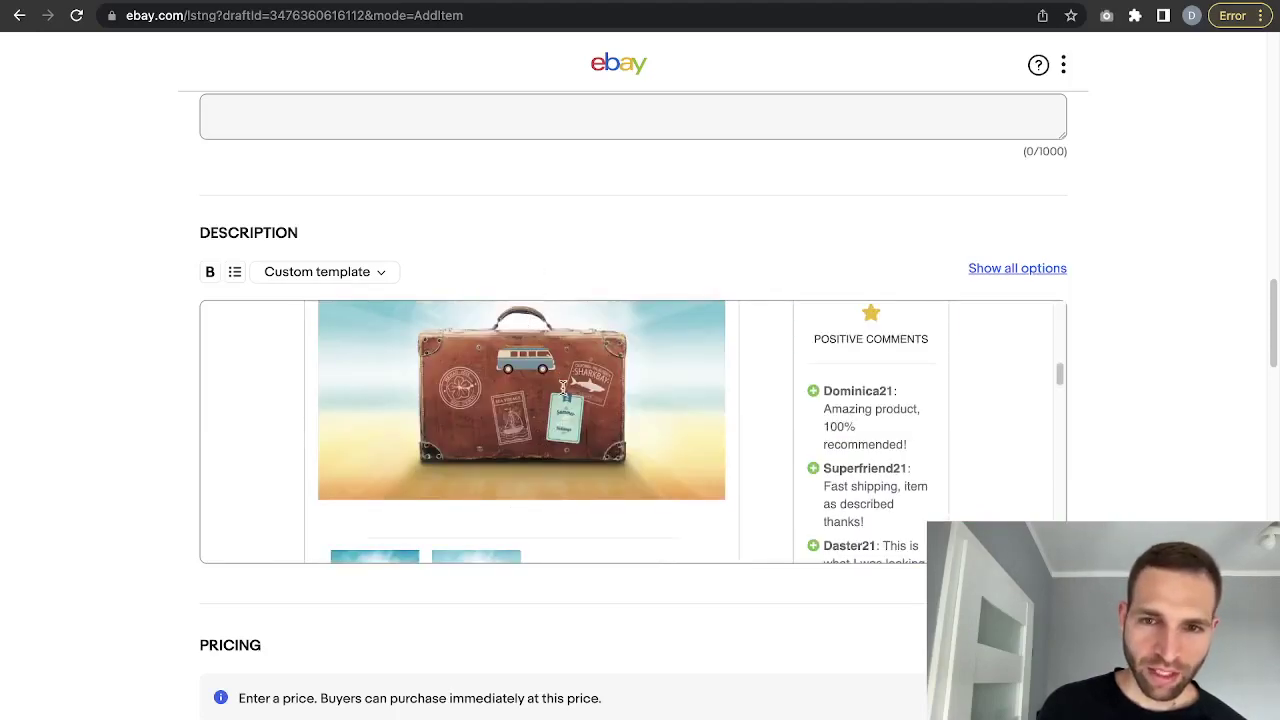
pyautogui.moveTo(838, 391); pyautogui.dragTo(884, 503)
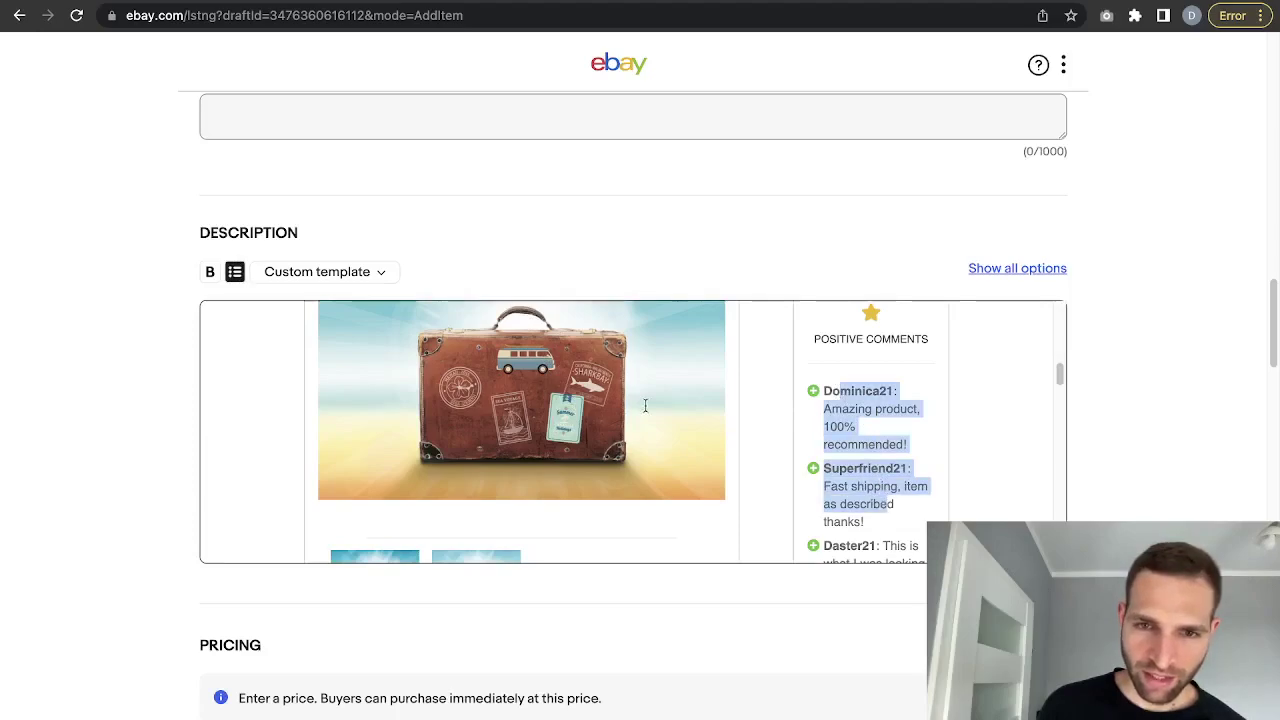
pyautogui.scroll(5, 643, 406)
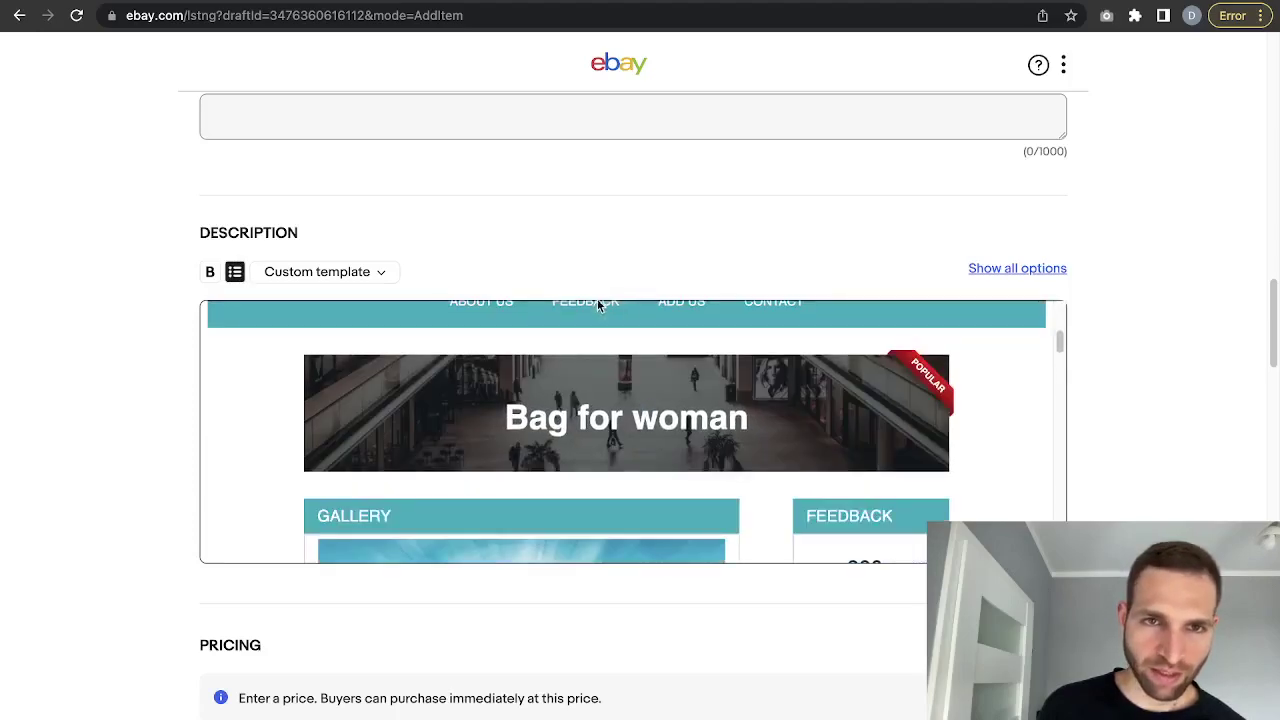
# Switch to the HeroLister template page, reopen the template for editing and remove both product photos
pyautogui.hotkey('ctrl', 'Tab')
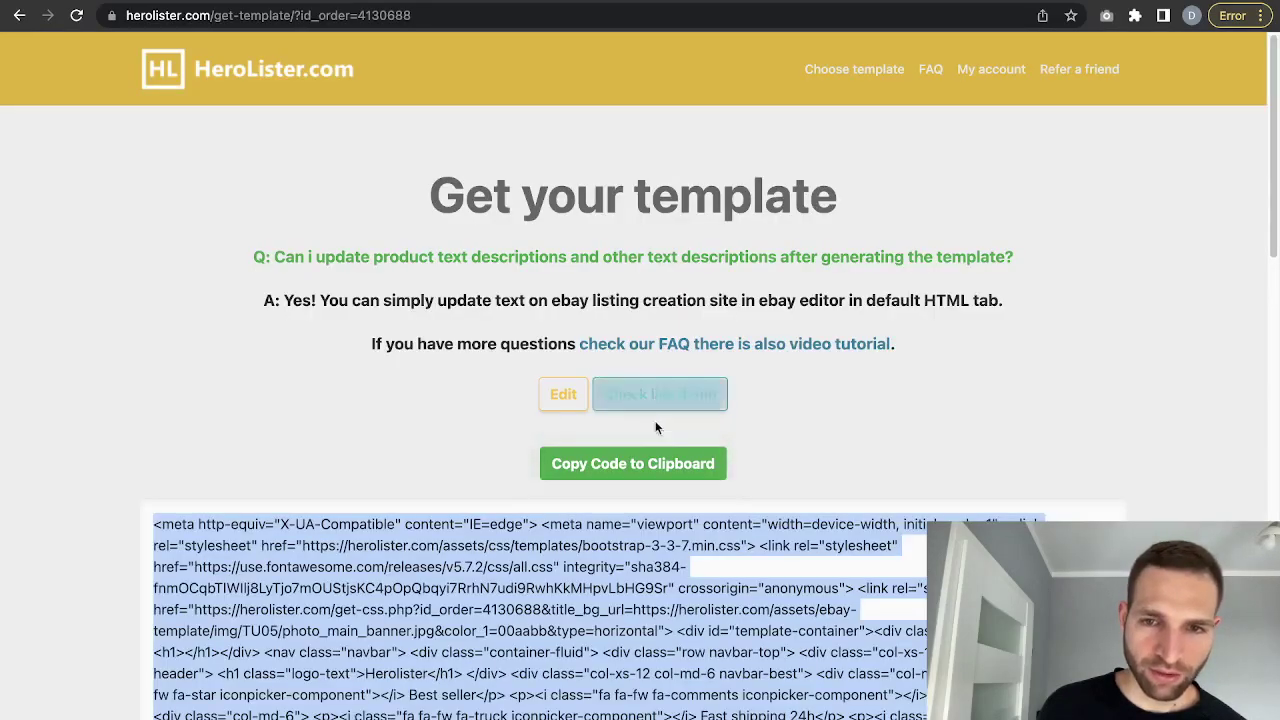
pyautogui.click(570, 398)
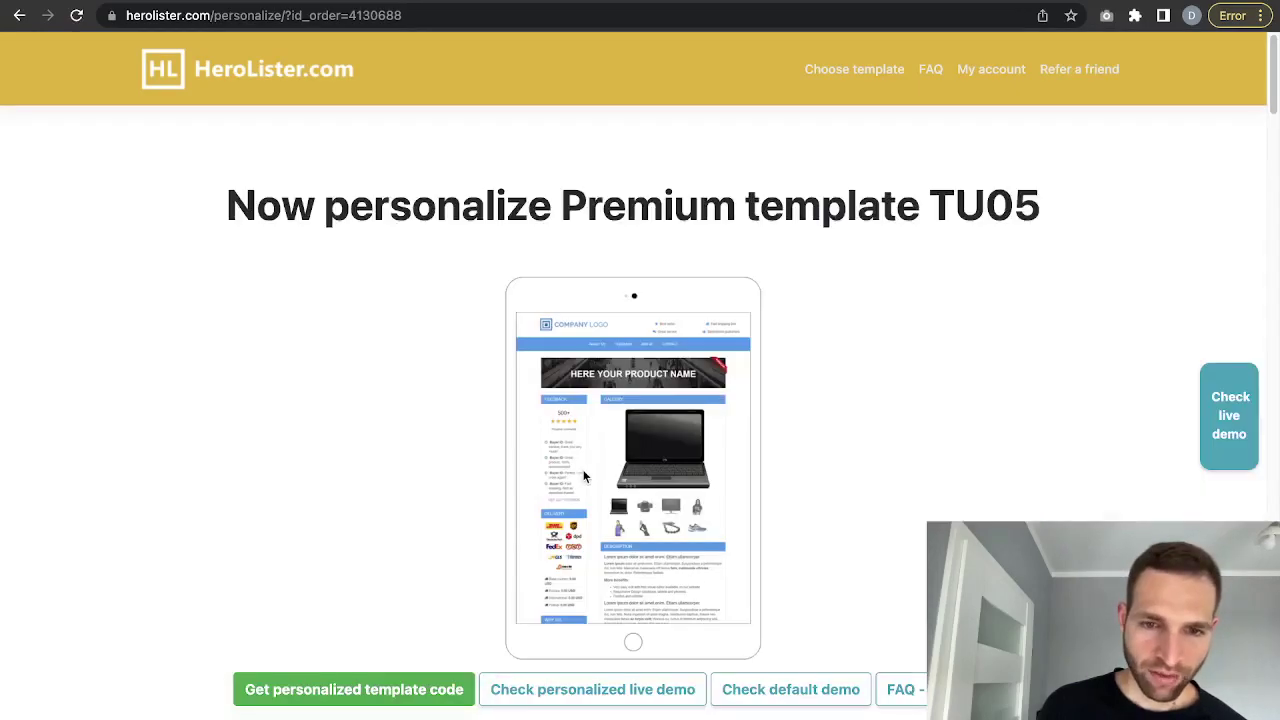
pyautogui.scroll(-5, 581, 479)
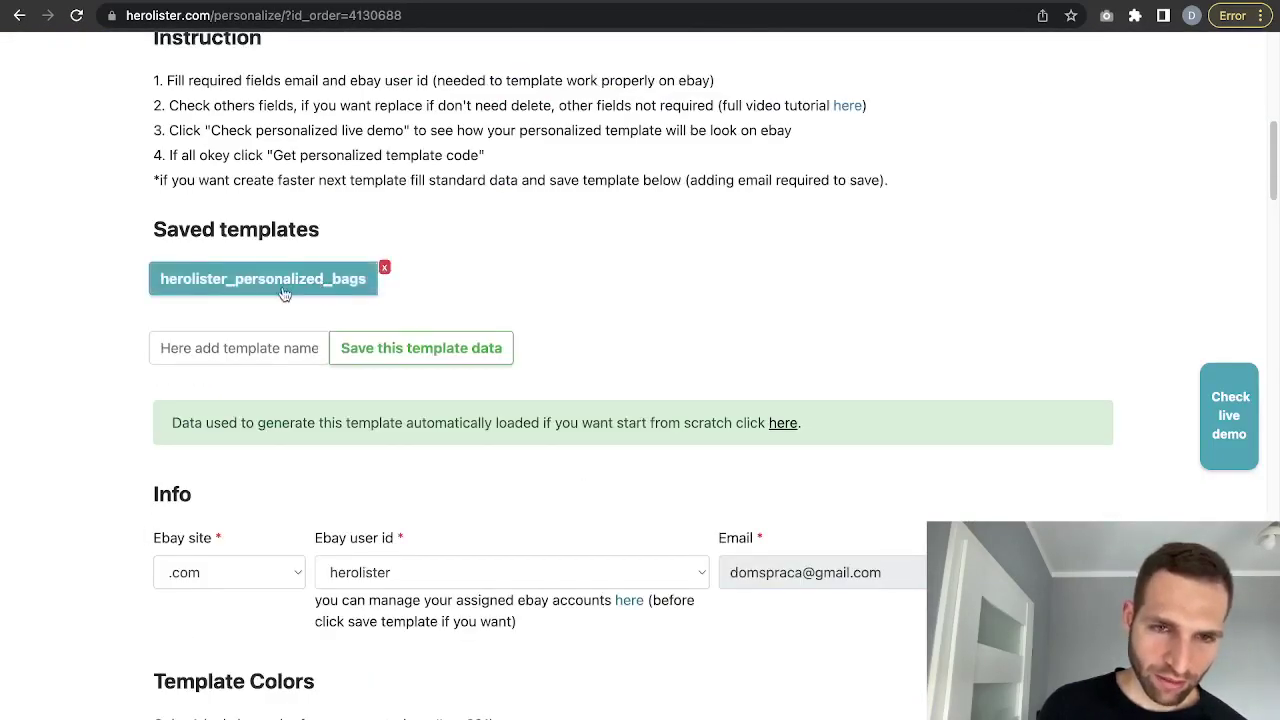
pyautogui.scroll(-4, 507, 556)
pyautogui.scroll(-6, 511, 563)
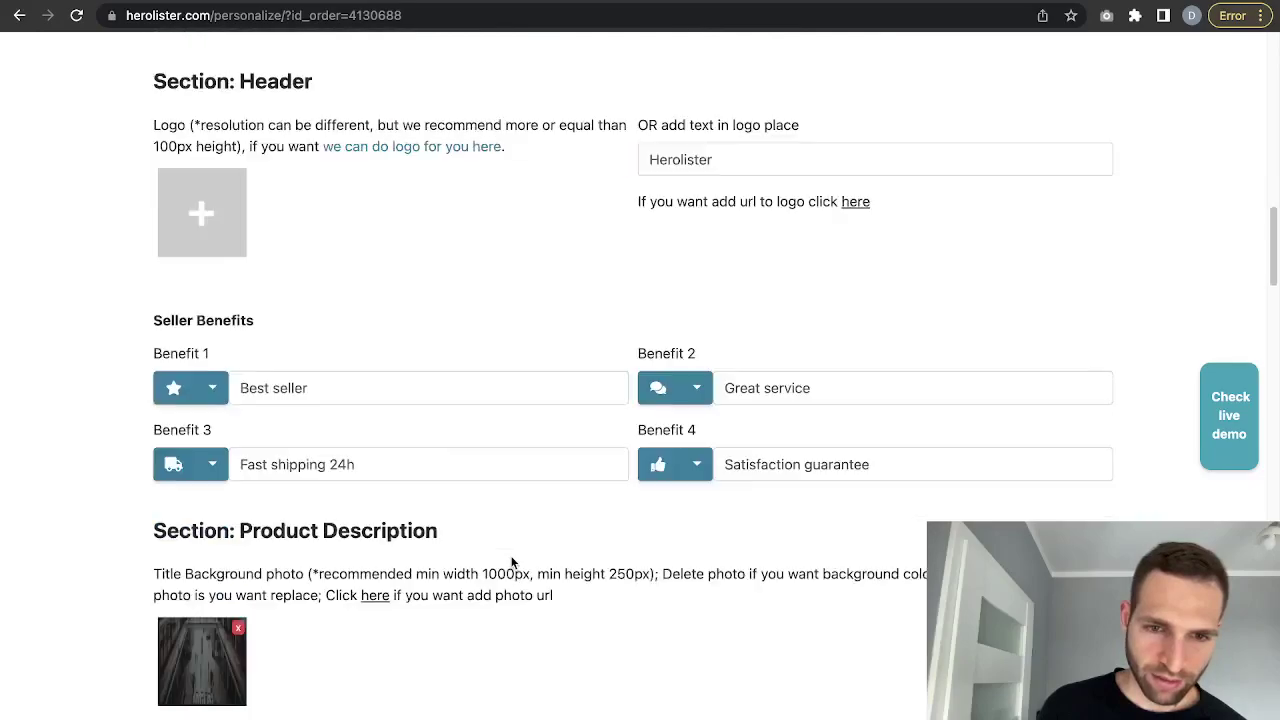
pyautogui.scroll(-1, 511, 563)
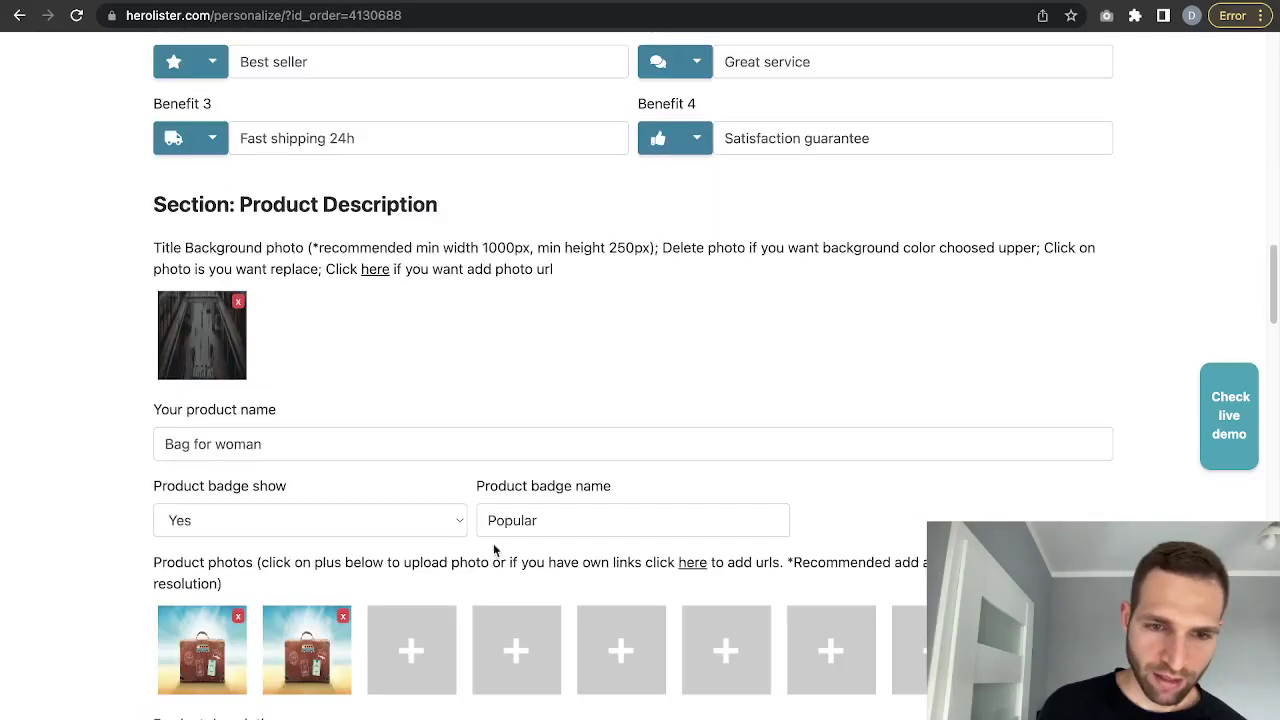
pyautogui.click(266, 622)
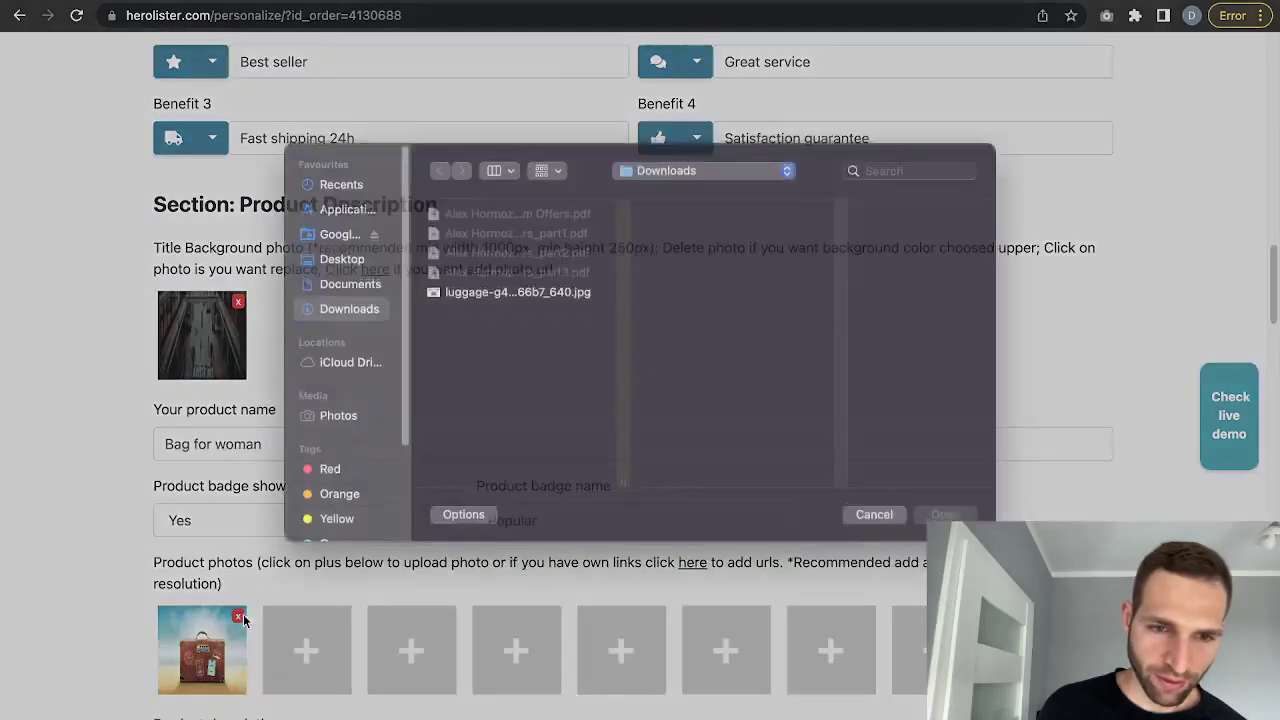
pyautogui.click(849, 538)
pyautogui.click(245, 620)
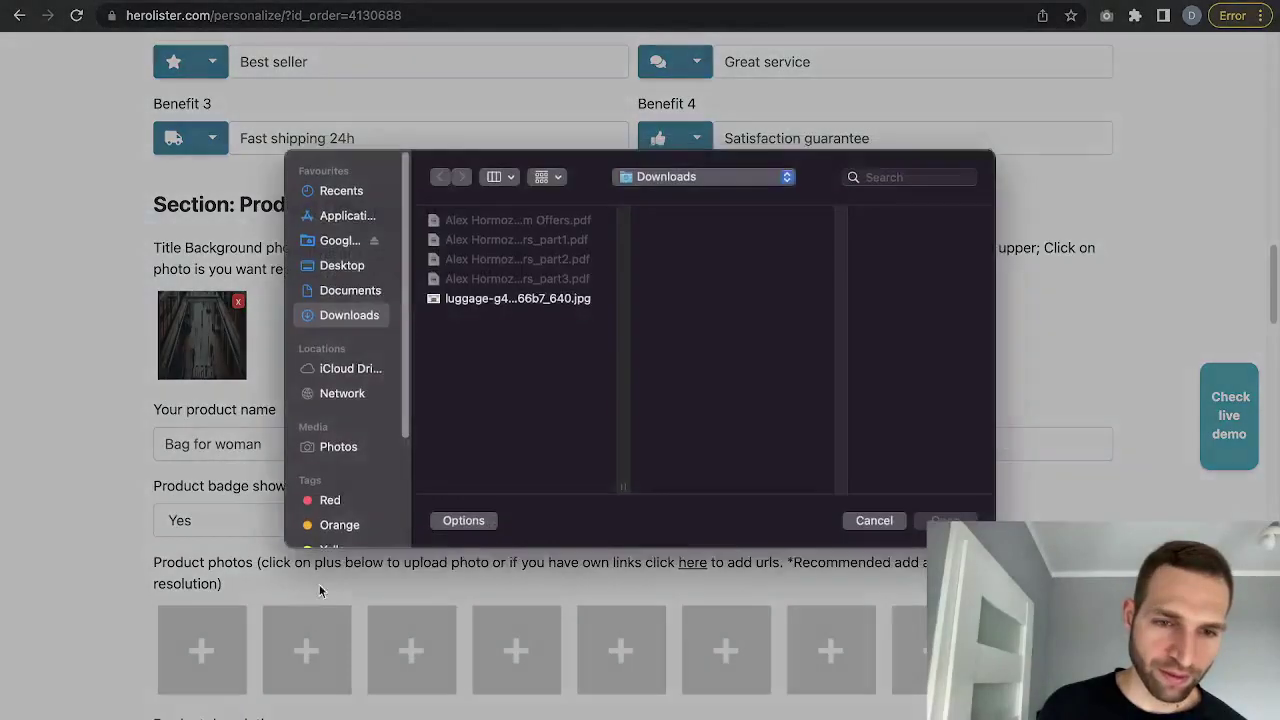
pyautogui.click(852, 535)
# Save the template data without photos as herolister_personalized_bags_no_photo and switch to the template demo page
pyautogui.scroll(15, 235, 628)
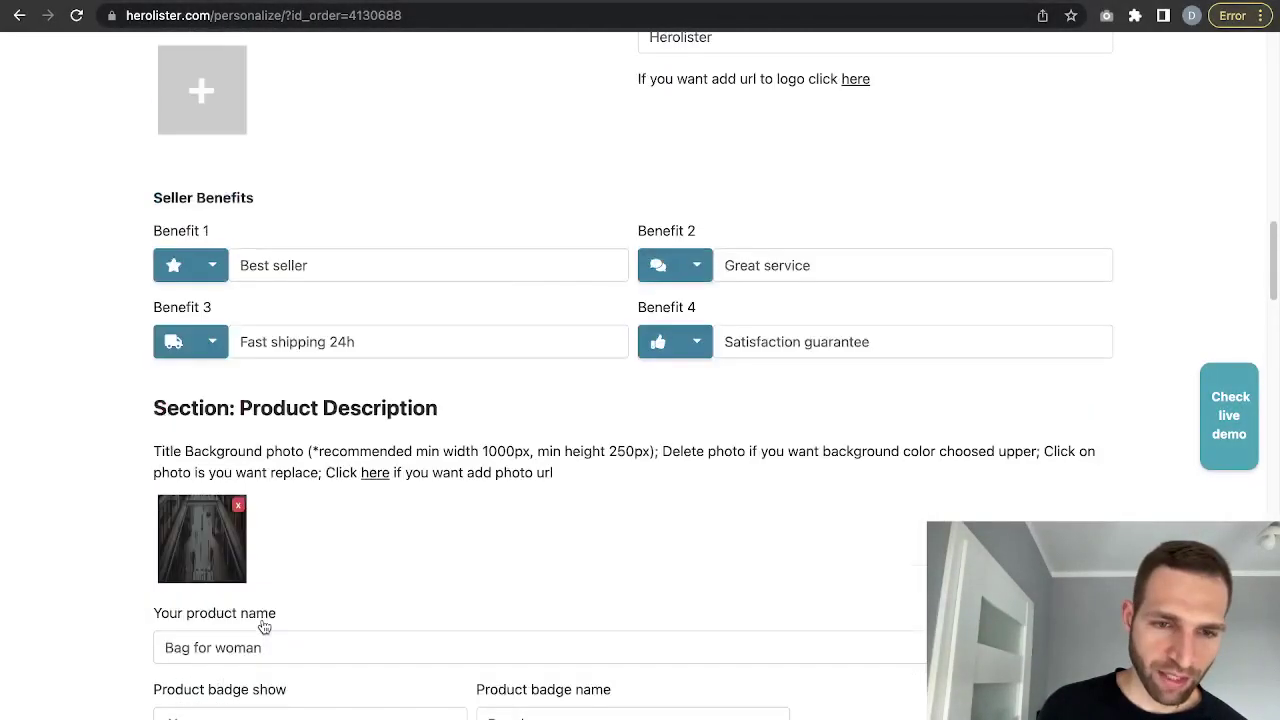
pyautogui.click(282, 441)
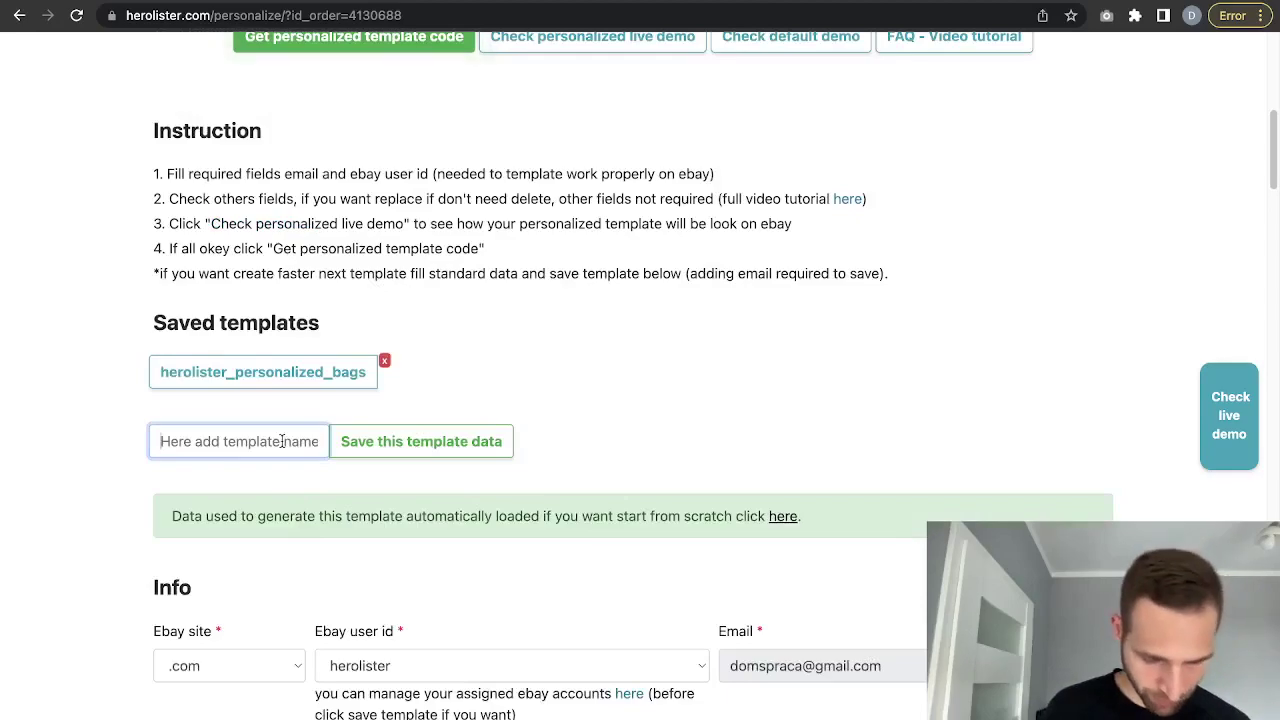
pyautogui.write('herolister_personalized_bags_np')
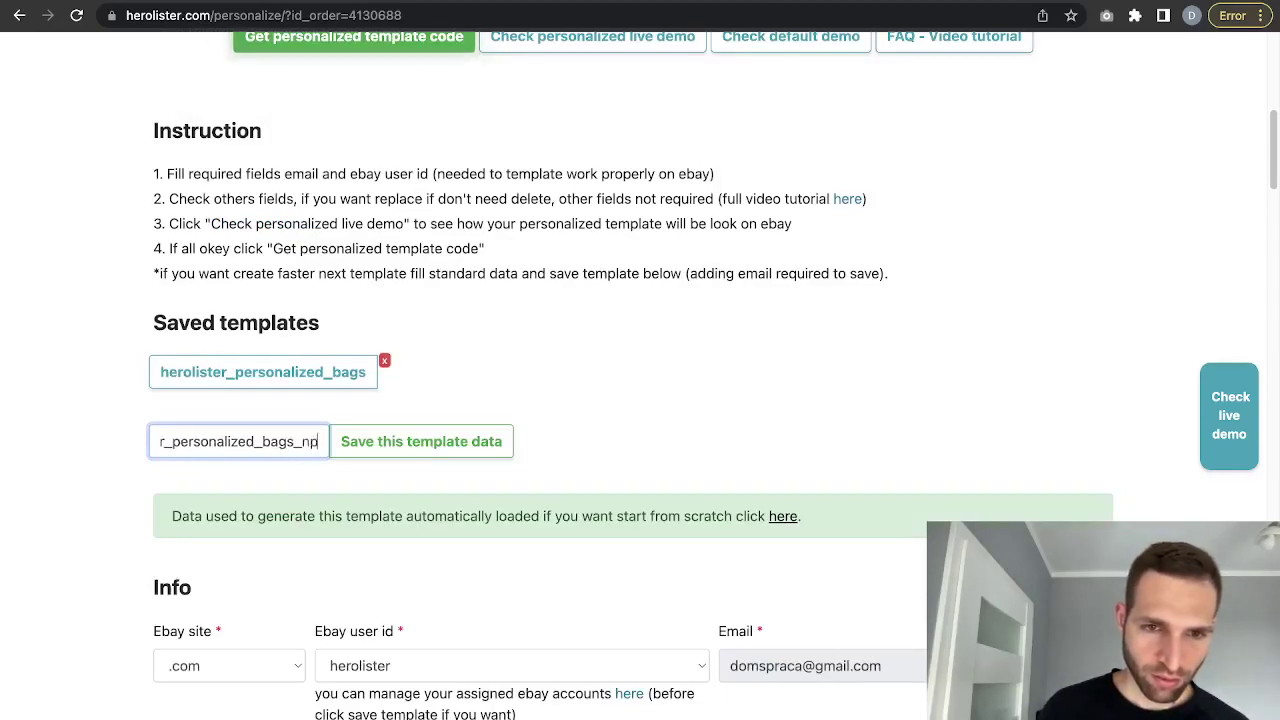
pyautogui.scroll(-16, 498, 599)
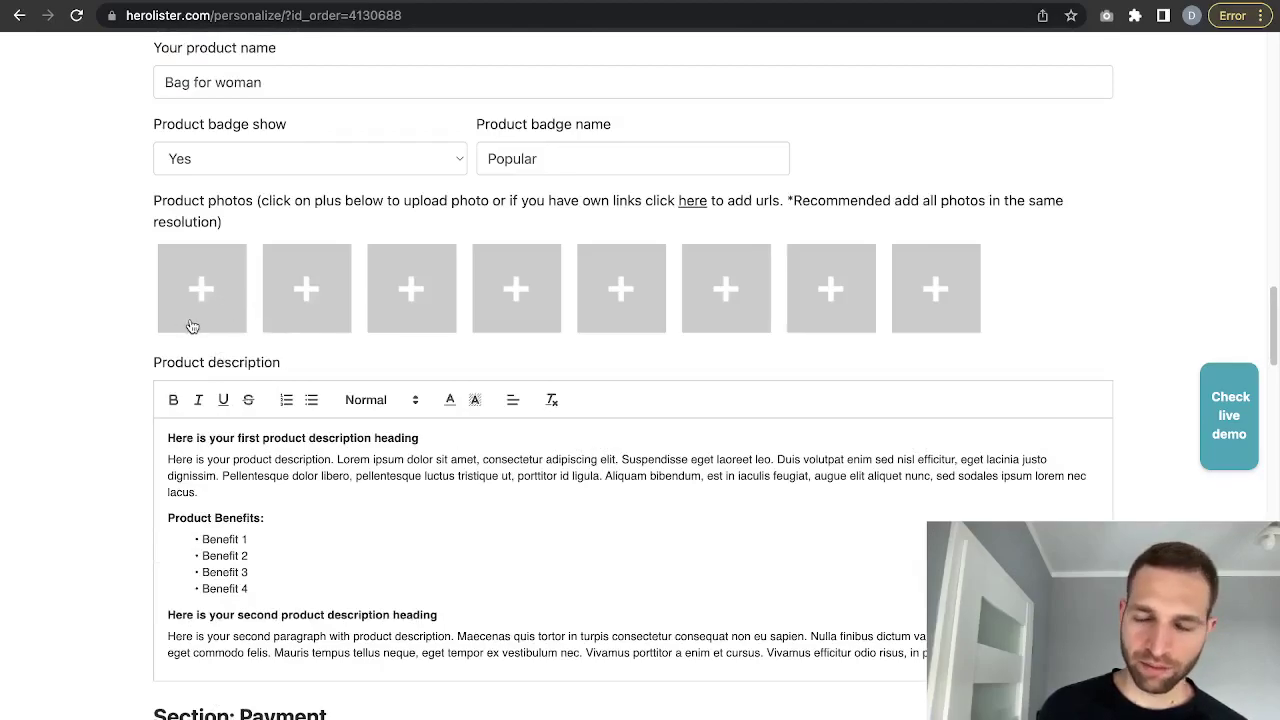
pyautogui.scroll(20, 192, 328)
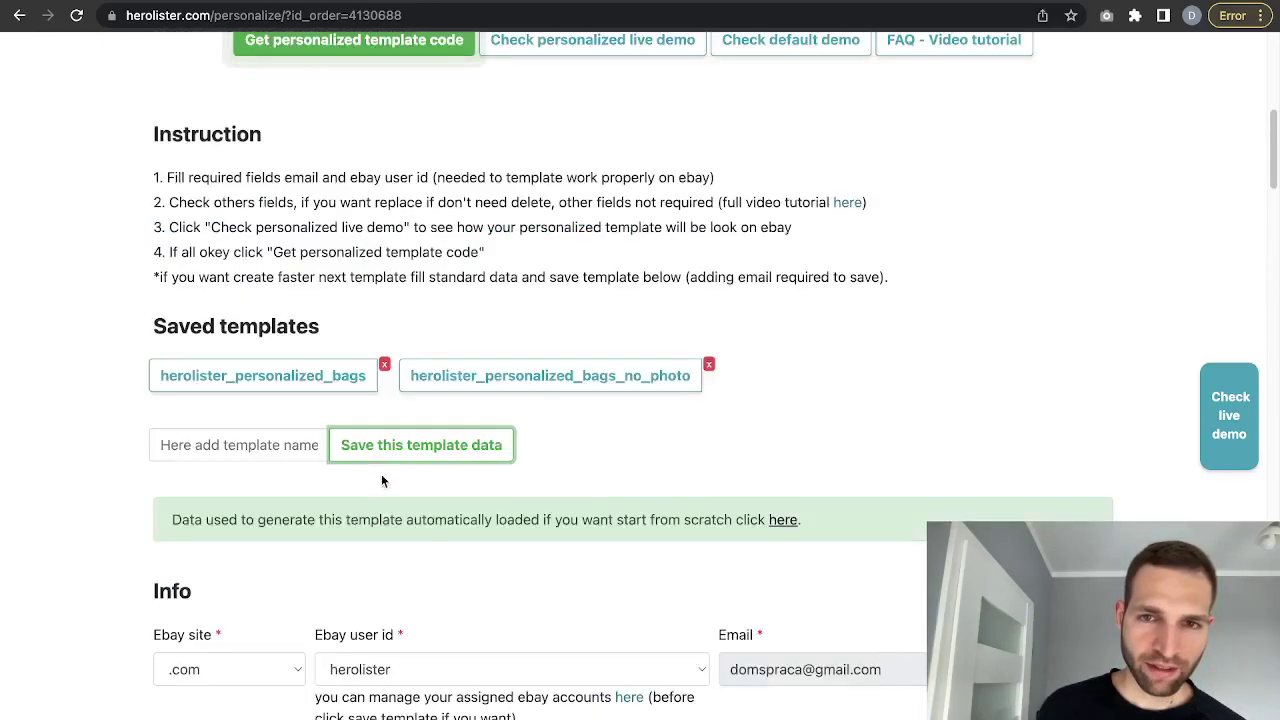
pyautogui.hotkey('ctrl', 'Tab')
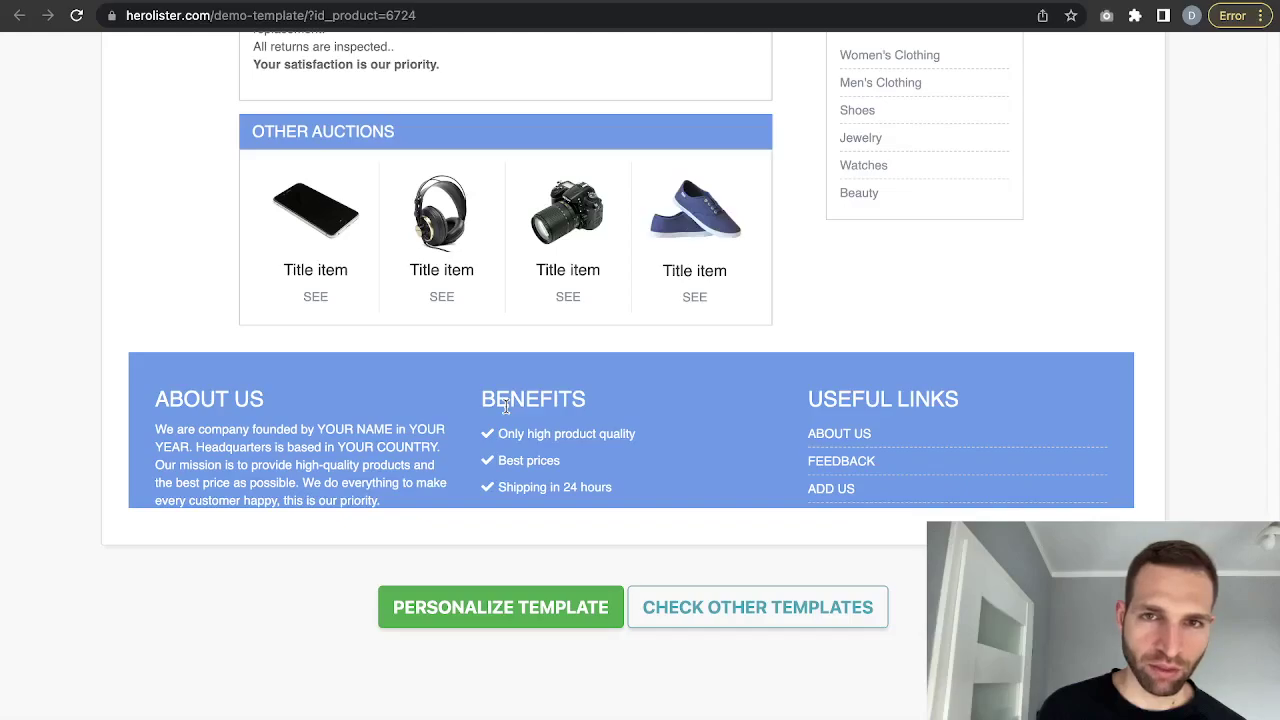
# Switch to the eBay listing draft and highlight the Bag for woman title in the description template's banner
pyautogui.hotkey('ctrl', 'Tab')
pyautogui.hotkey('ctrl', 'Tab')
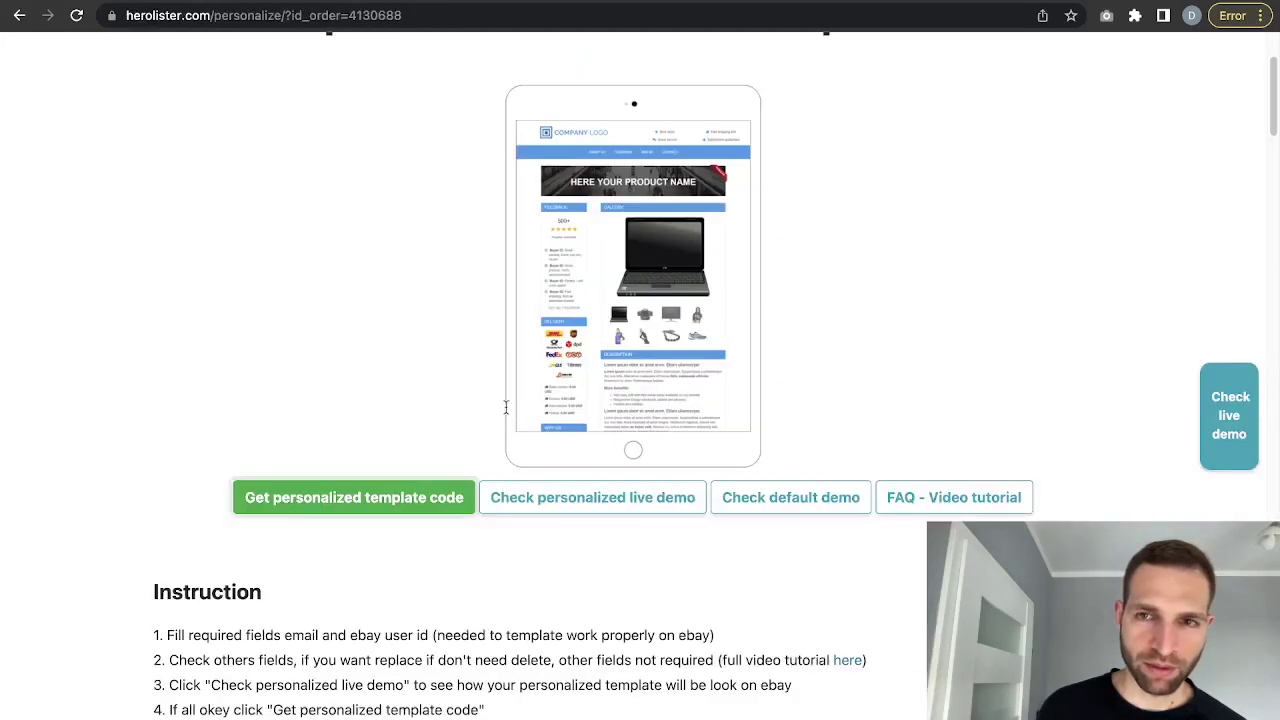
pyautogui.hotkey('ctrl', 'Tab')
pyautogui.moveTo(500, 410); pyautogui.dragTo(760, 463)
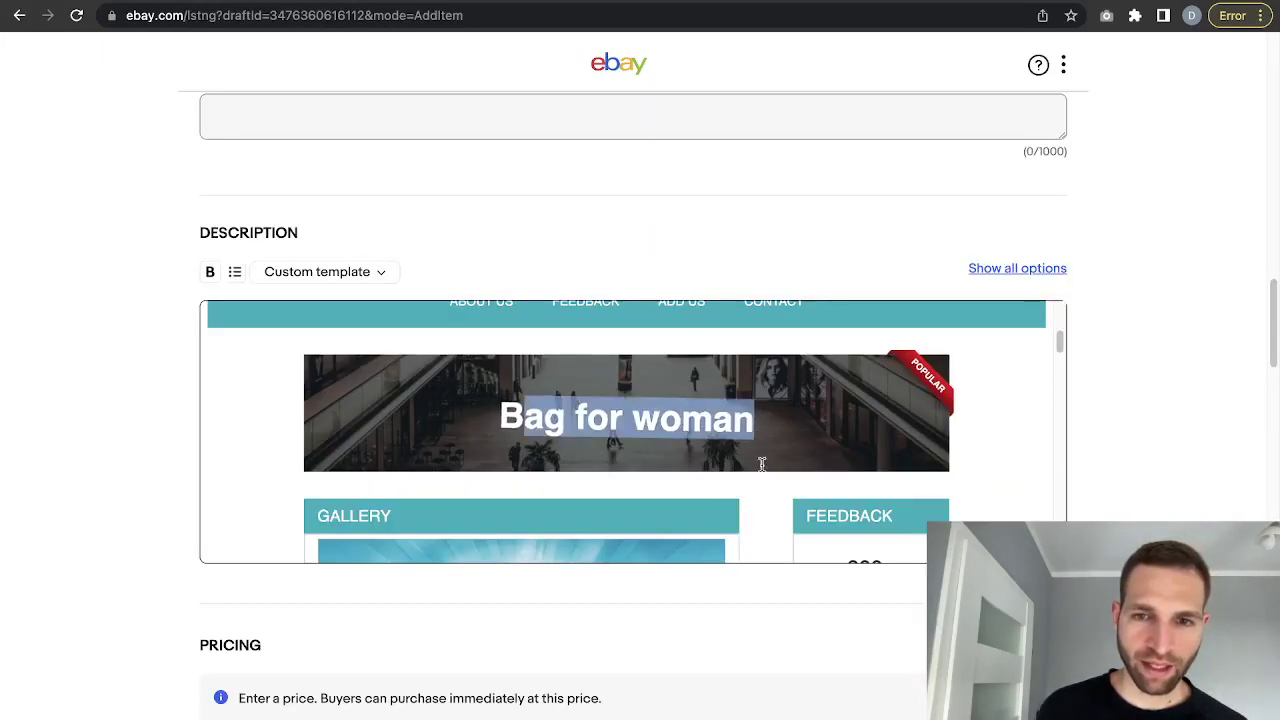
pyautogui.scroll(-3, 870, 443)
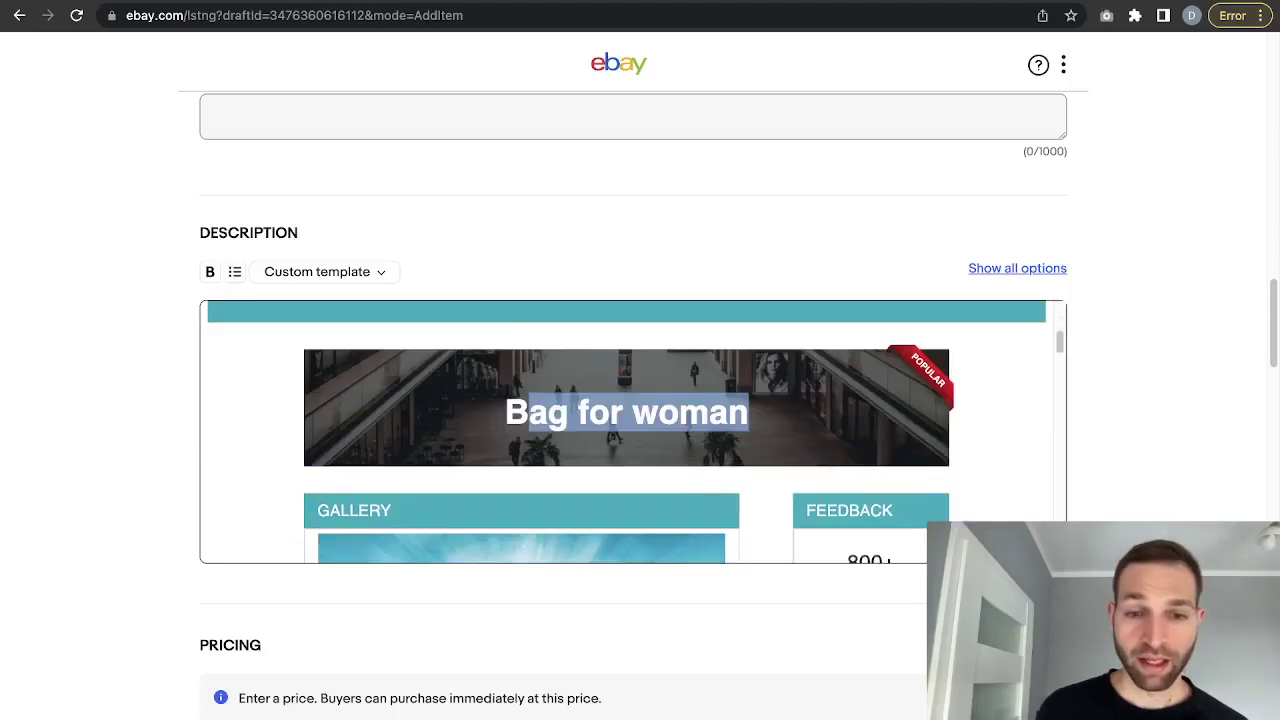
# Look over the listing form's pricing, shipping and preferences sections and return to the description
pyautogui.scroll(-6, 757, 470)
pyautogui.scroll(-15, 738, 688)
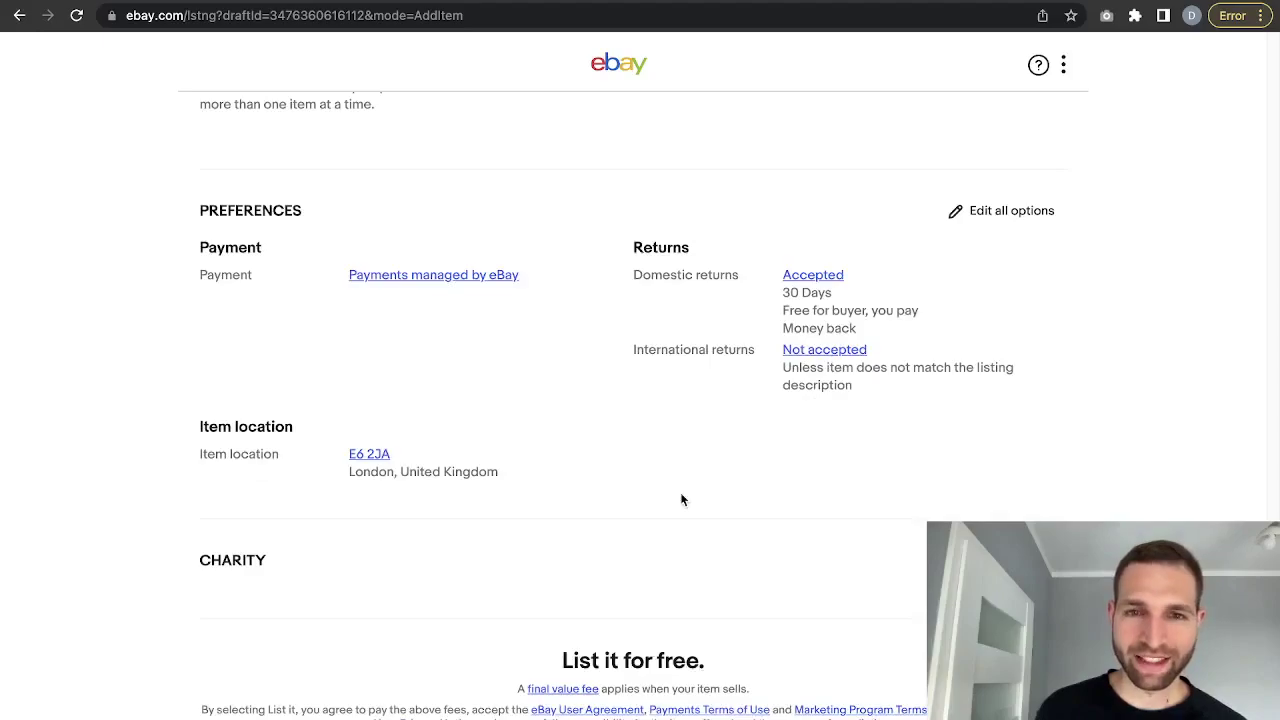
pyautogui.scroll(15, 681, 496)
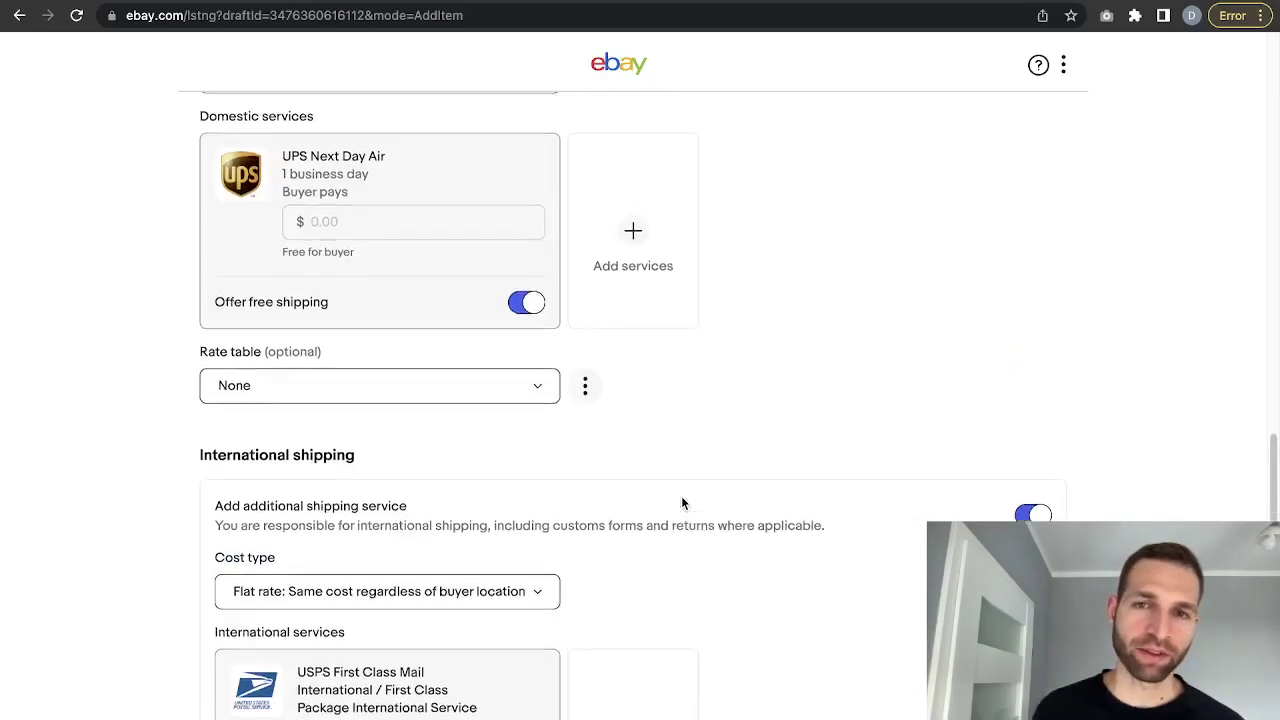
pyautogui.scroll(6, 681, 496)
pyautogui.scroll(3, 681, 496)
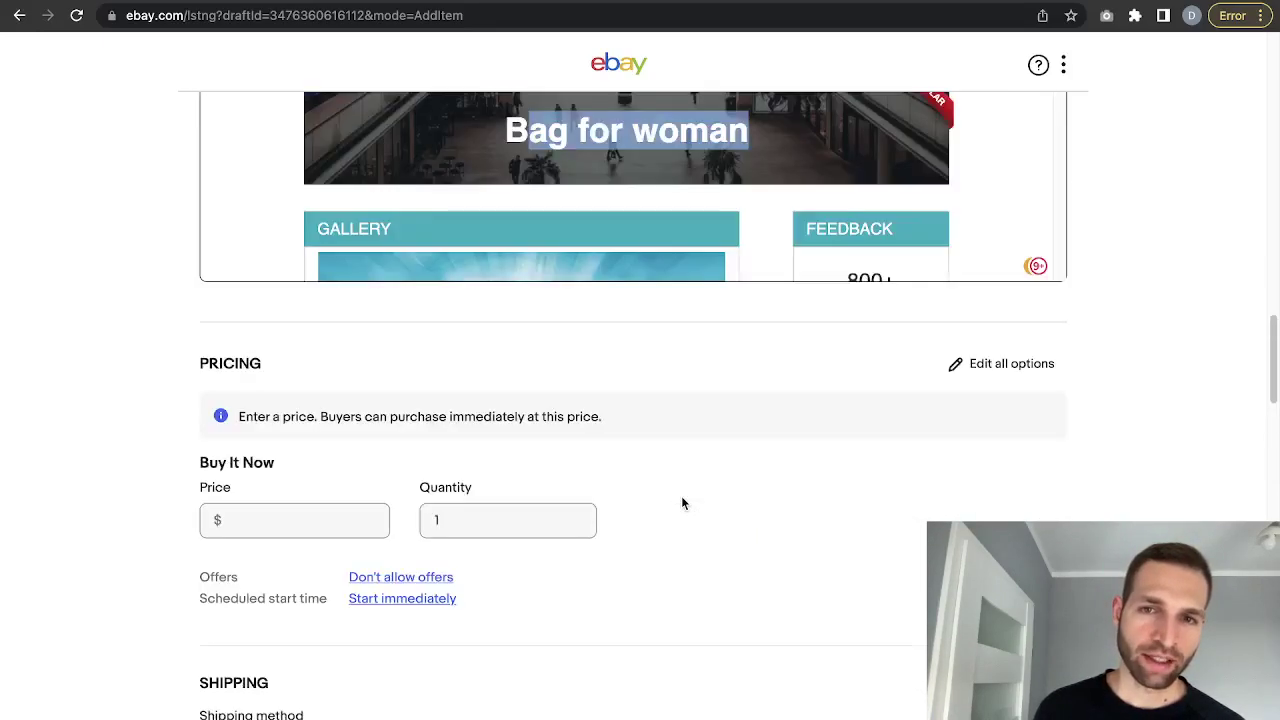
pyautogui.scroll(4, 681, 497)
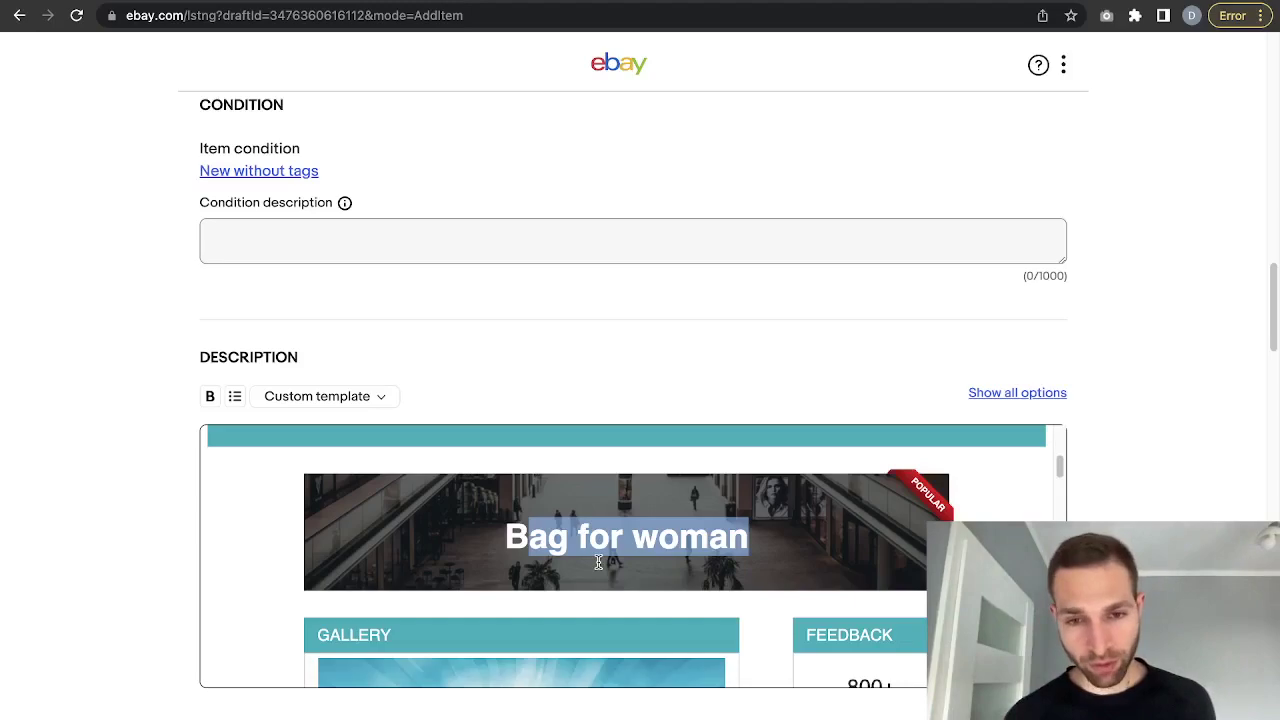
# Review the description template from the gallery to the placeholder product text, highlighting its first heading and paragraph
pyautogui.scroll(-5, 693, 565)
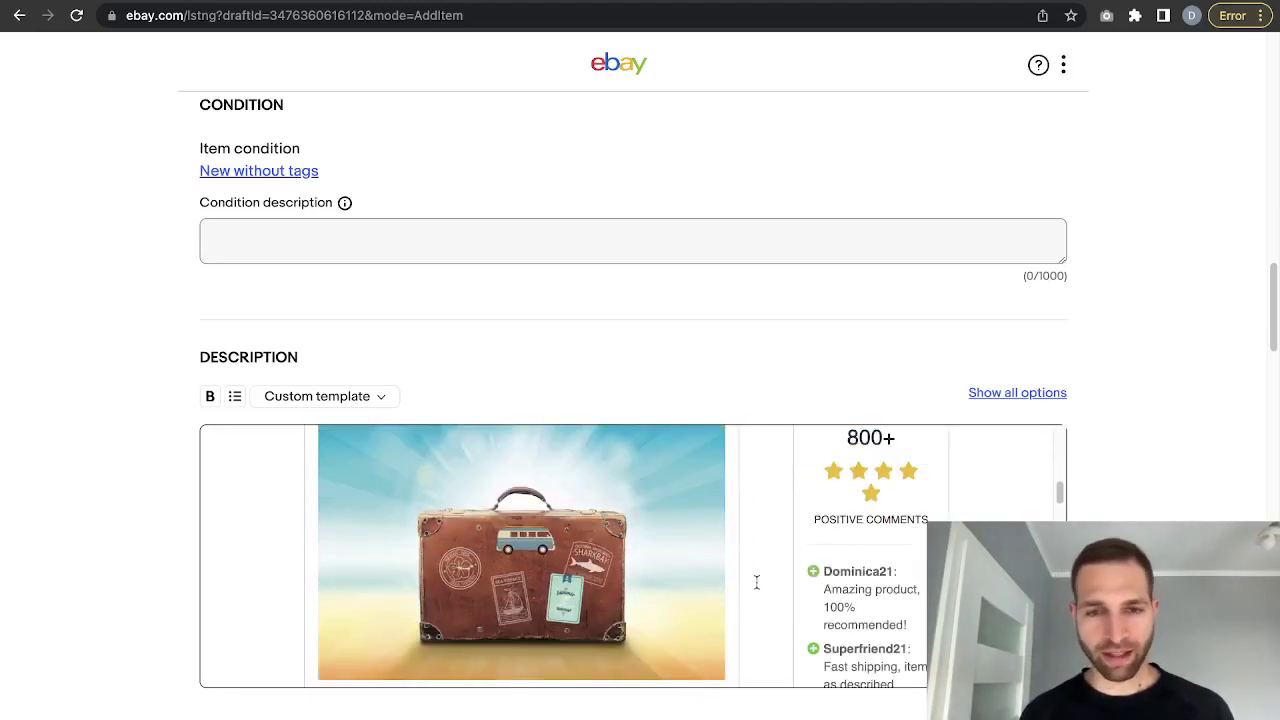
pyautogui.scroll(-8, 757, 582)
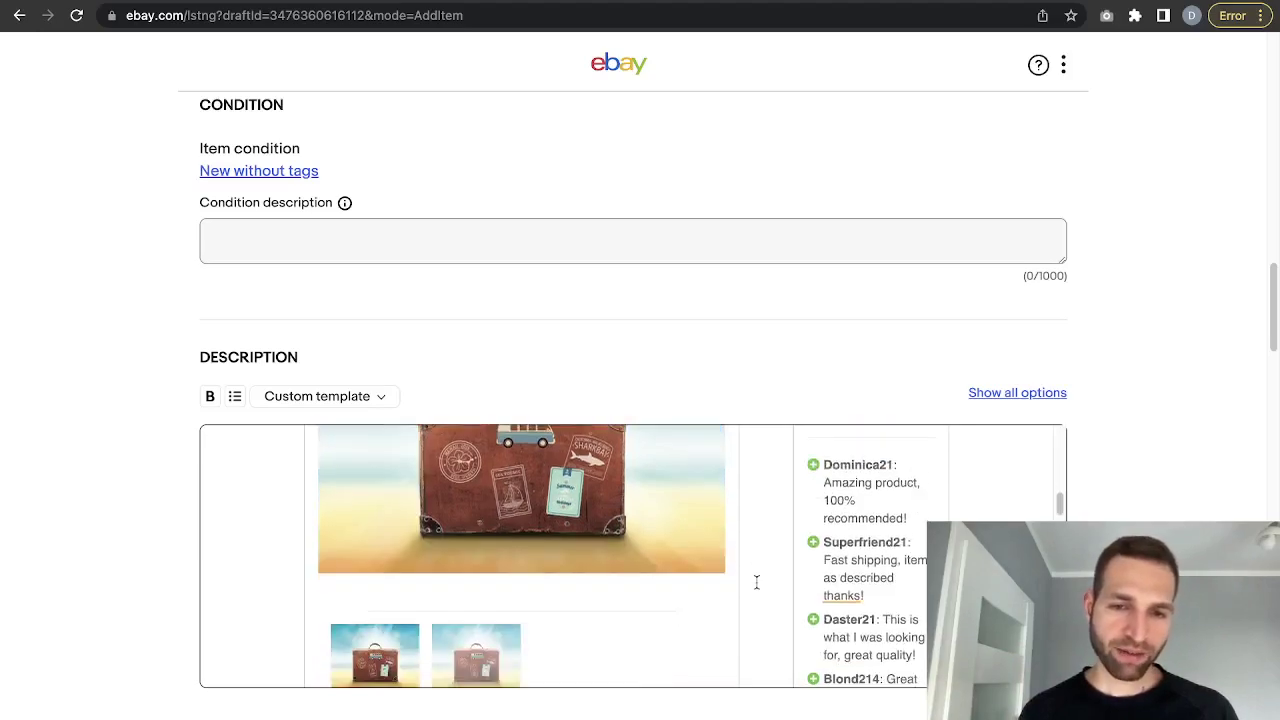
pyautogui.moveTo(392, 485); pyautogui.dragTo(318, 428)
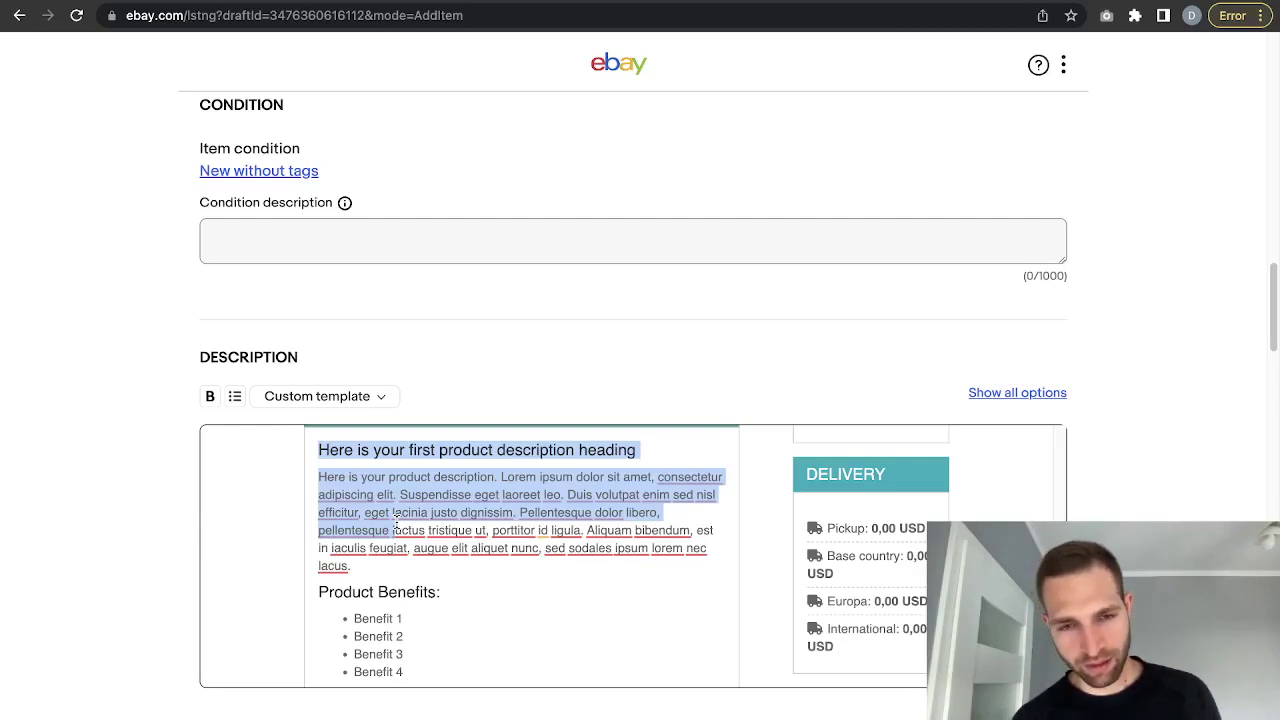
pyautogui.moveTo(395, 530); pyautogui.dragTo(367, 577)
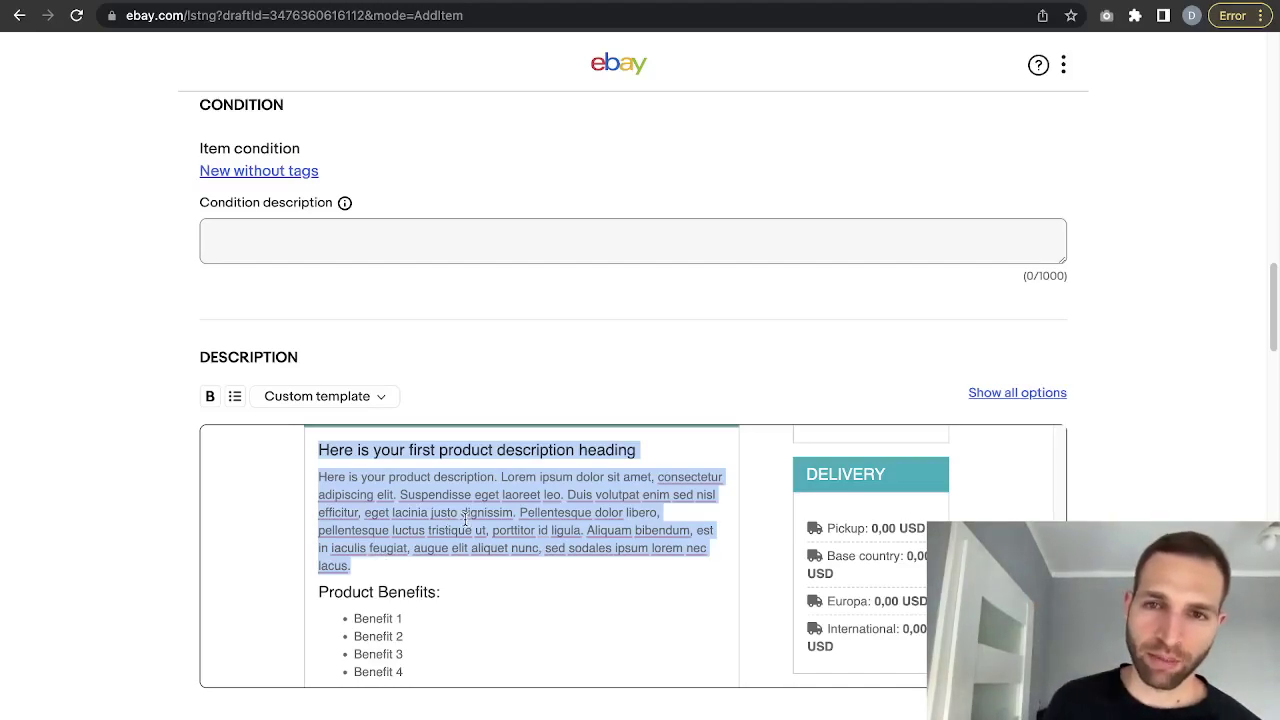
pyautogui.scroll(2, 378, 565)
pyautogui.scroll(5, 561, 310)
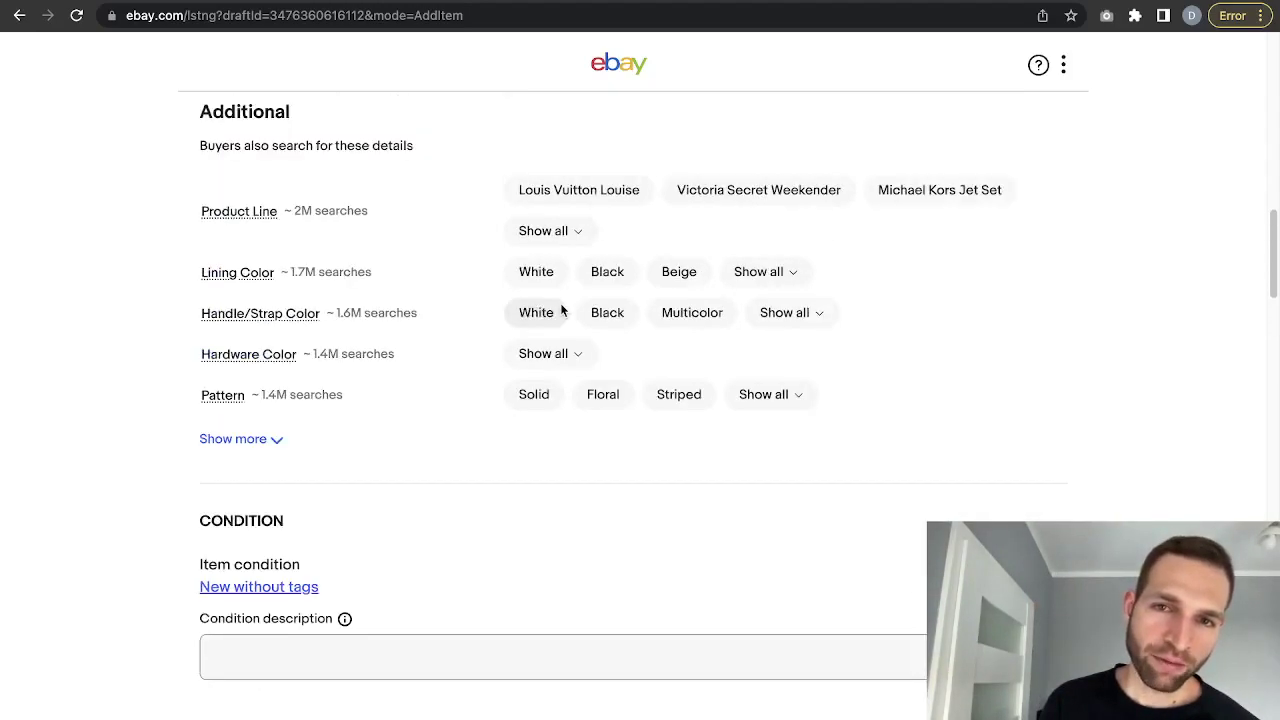
pyautogui.scroll(-5, 570, 462)
pyautogui.scroll(-2, 570, 462)
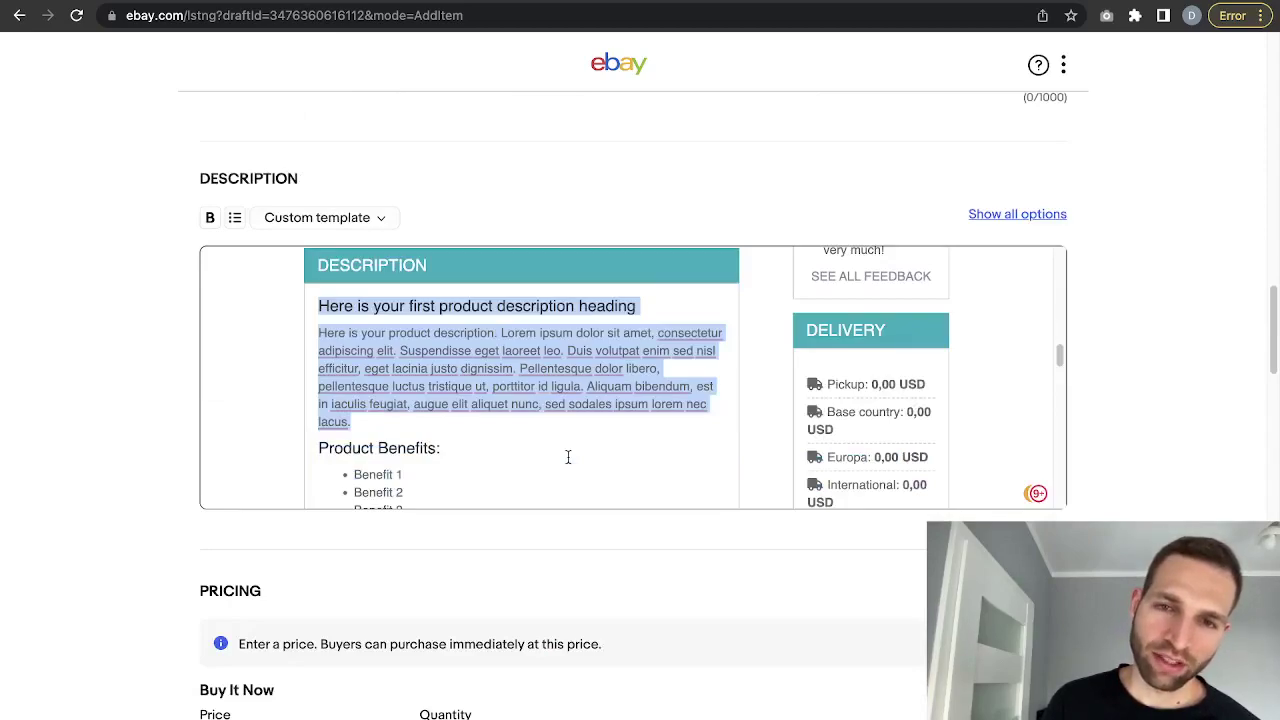
pyautogui.scroll(3, 568, 456)
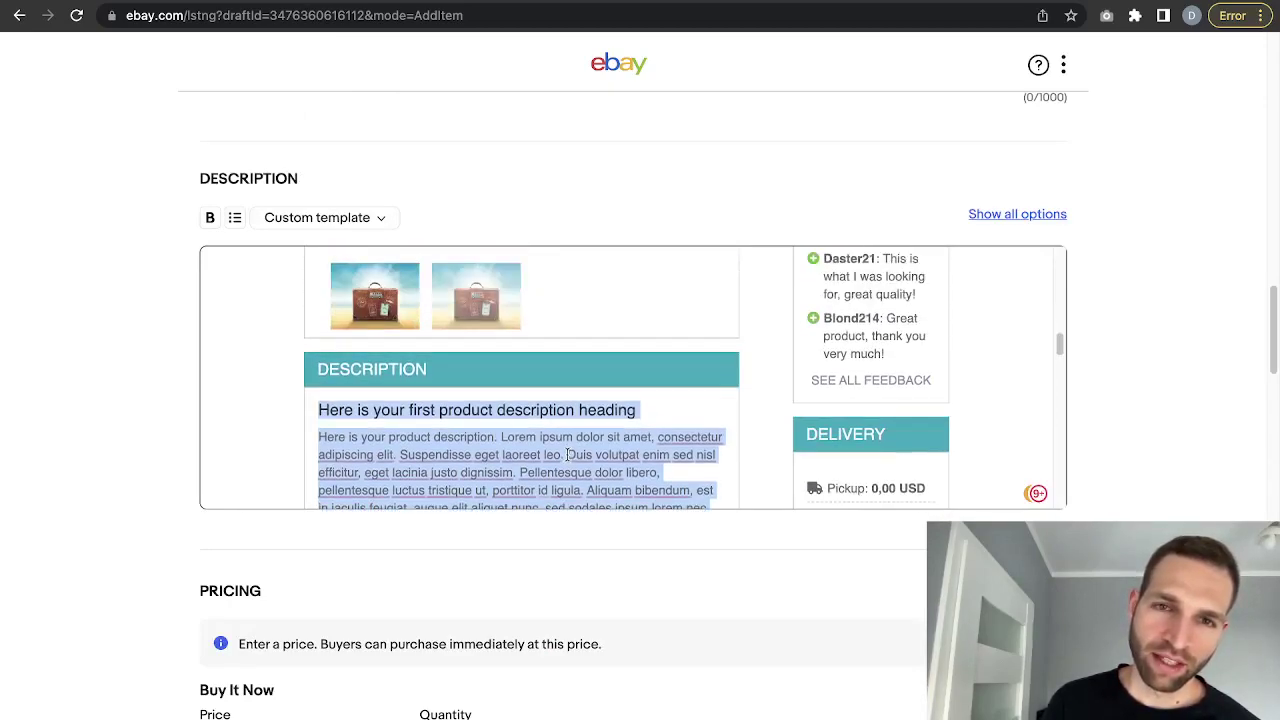
# Switch to the rockshops08 store's main page and open the Electric Scooter Reflective Sticker listing down to its description
pyautogui.click(549, 3)
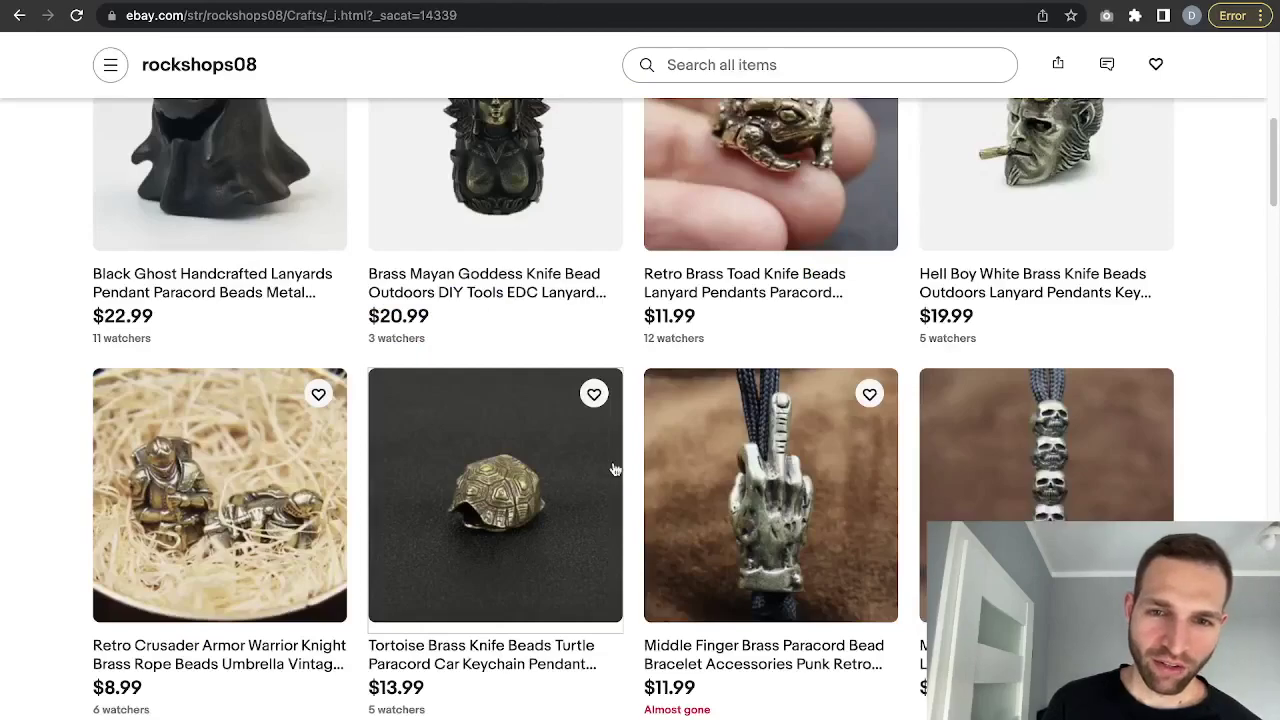
pyautogui.click(700, 3)
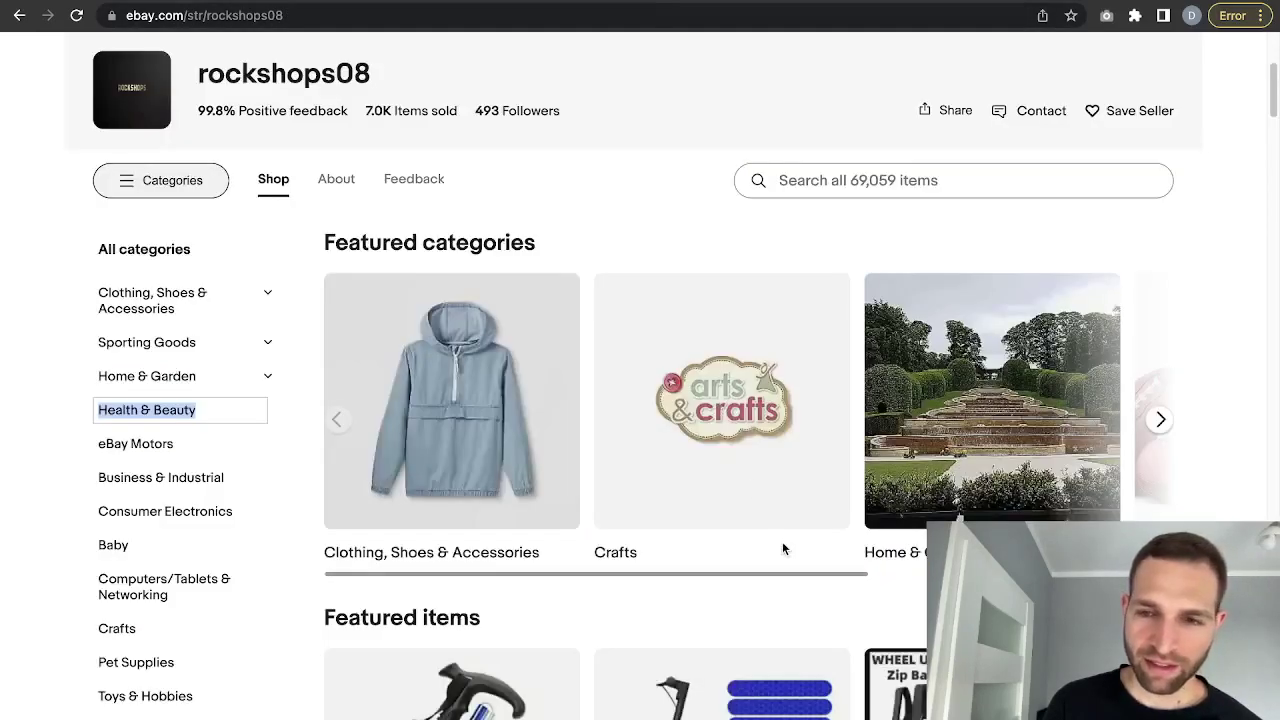
pyautogui.scroll(-3, 782, 541)
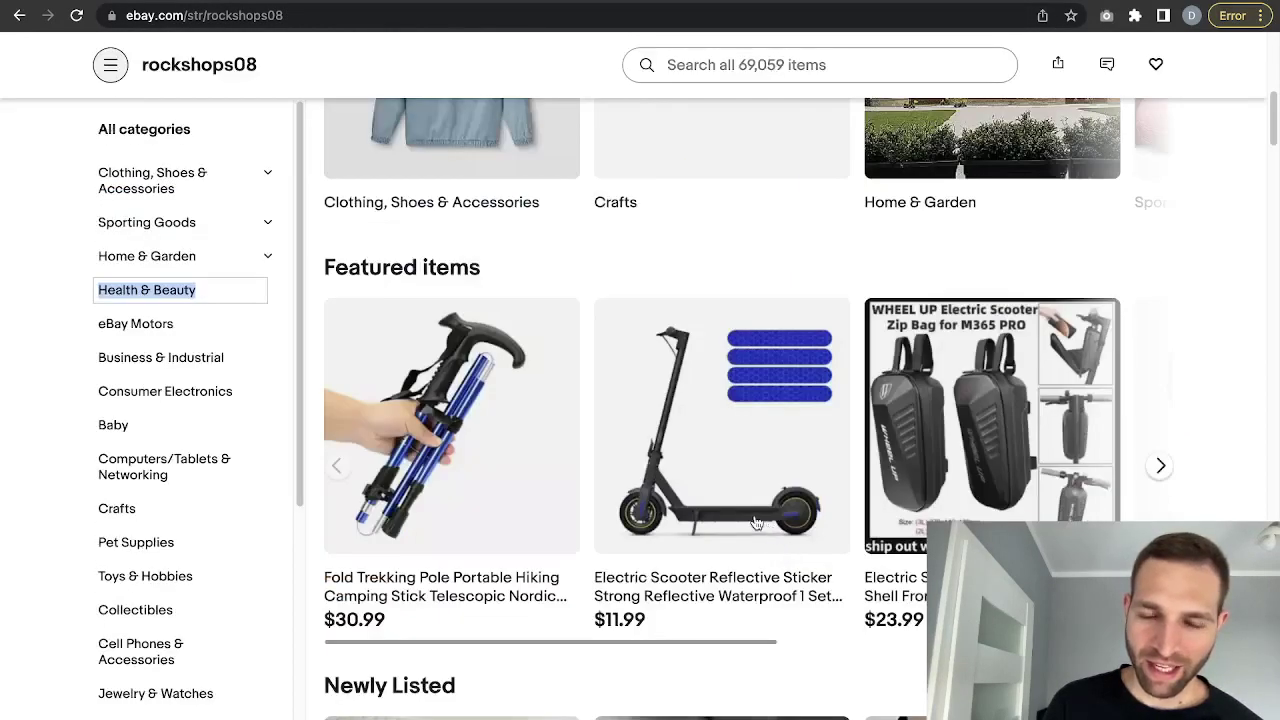
pyautogui.click(754, 522)
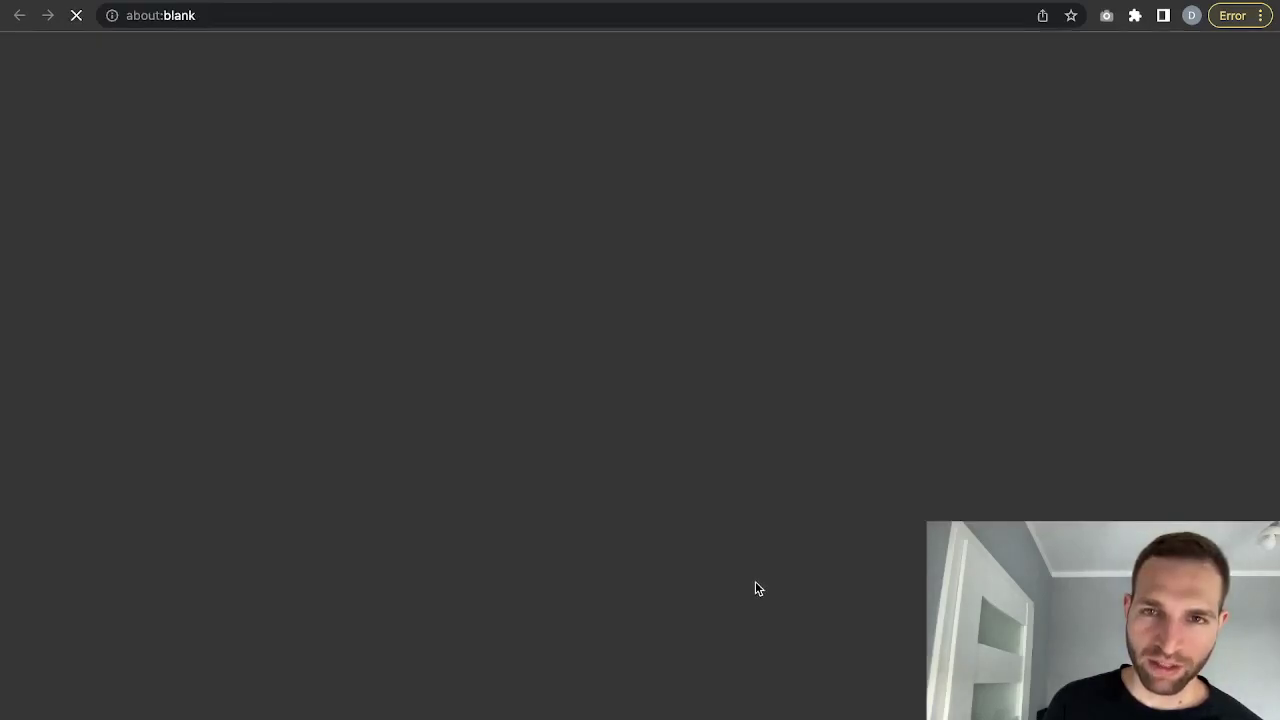
pyautogui.scroll(-15, 737, 524)
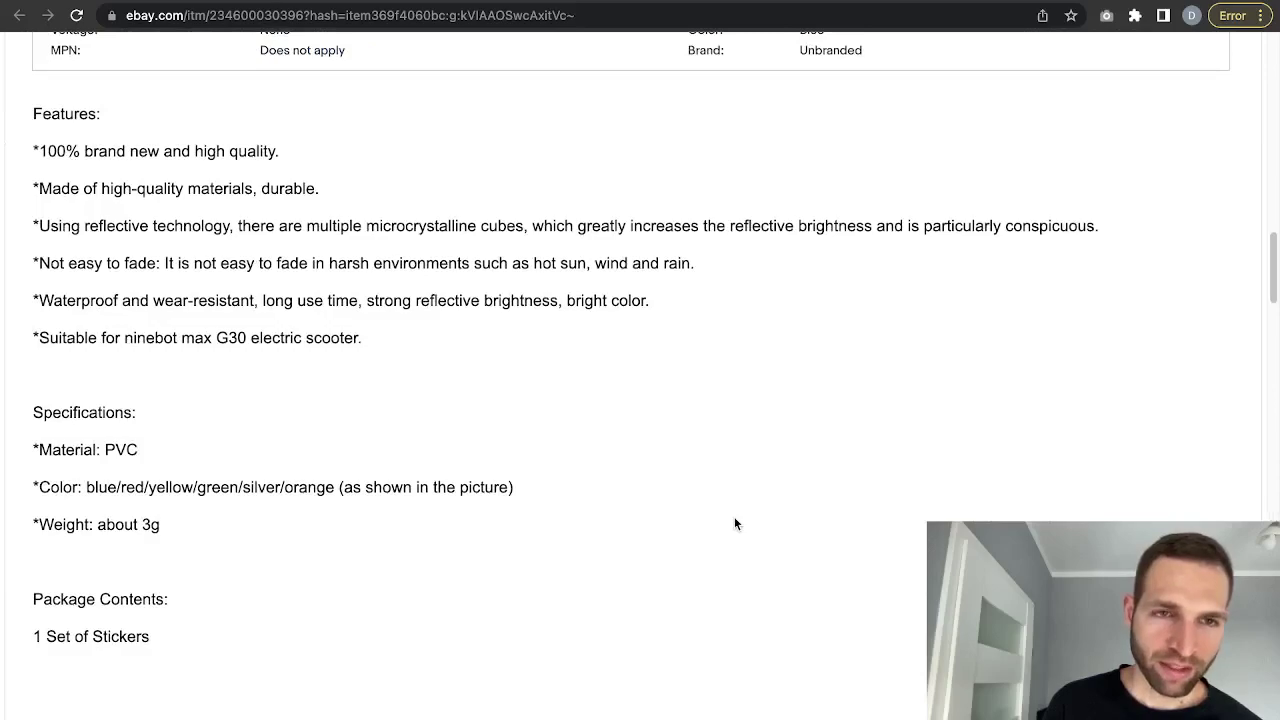
# Examine the sticker listing's plain-text description, highlighting the features and specifications and then the features list alone
pyautogui.scroll(2, 593, 347)
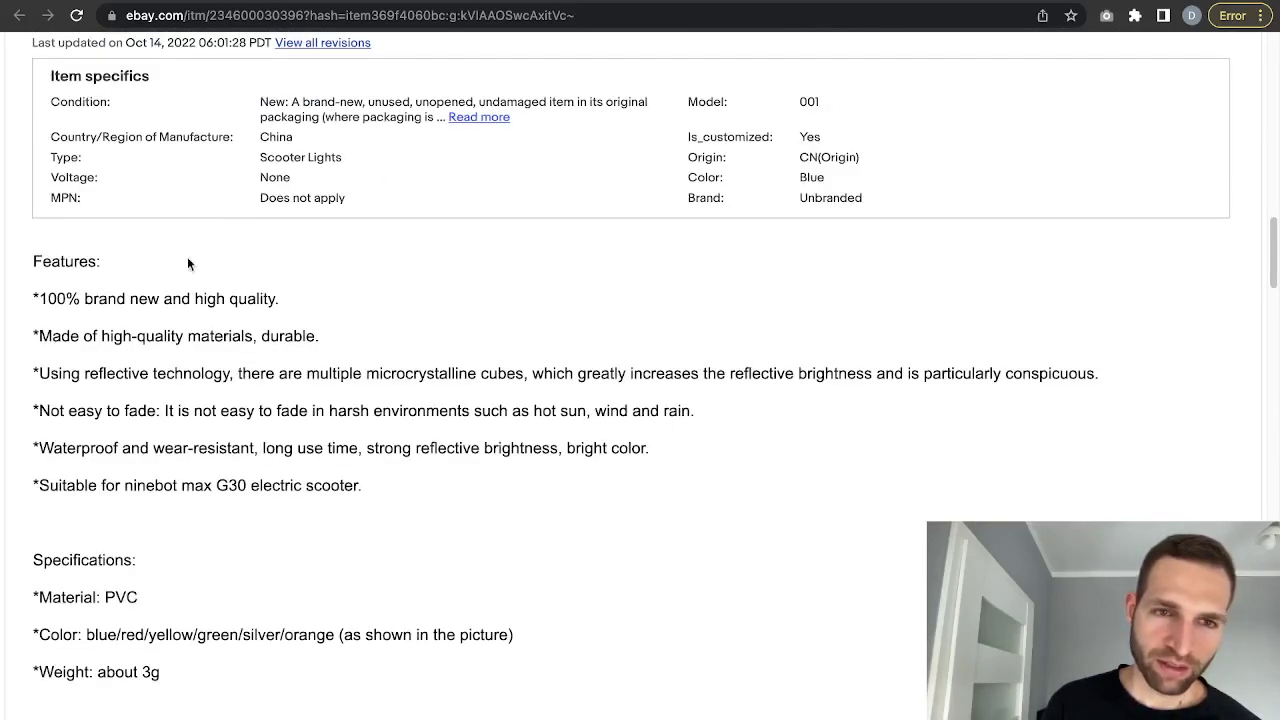
pyautogui.moveTo(34, 240); pyautogui.dragTo(240, 716)
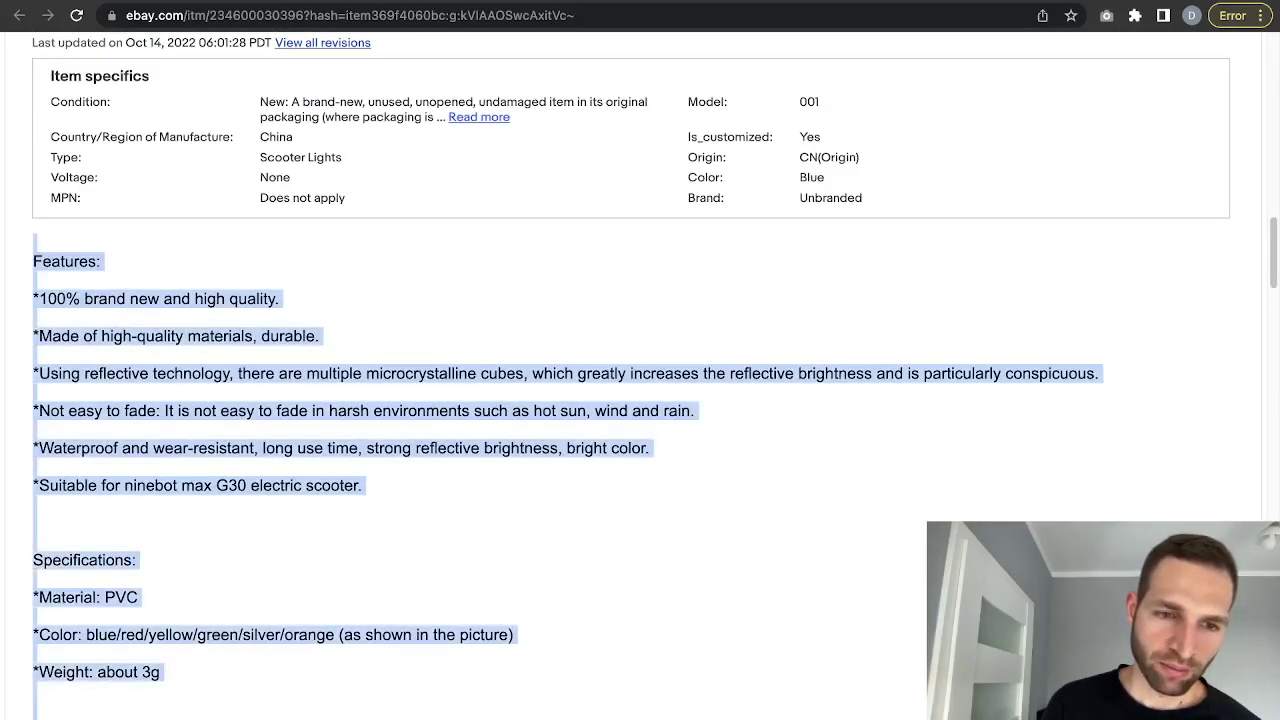
pyautogui.click(303, 568)
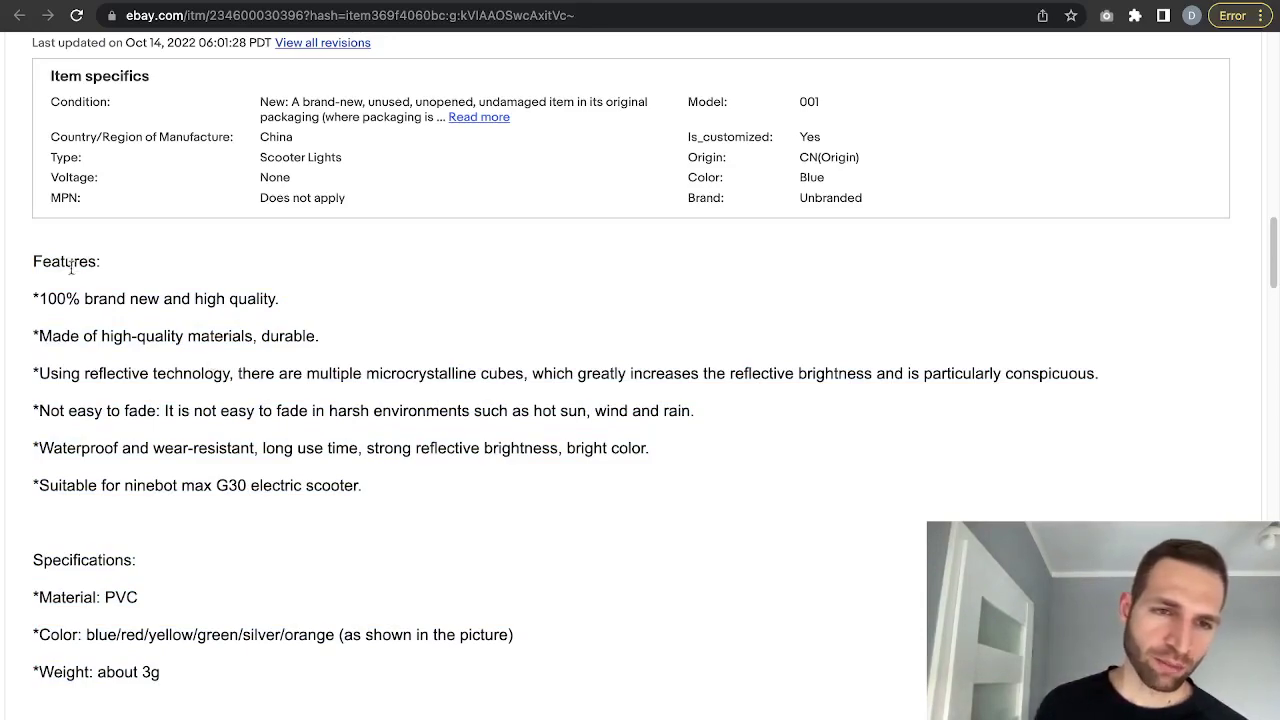
pyautogui.moveTo(33, 258); pyautogui.dragTo(498, 485)
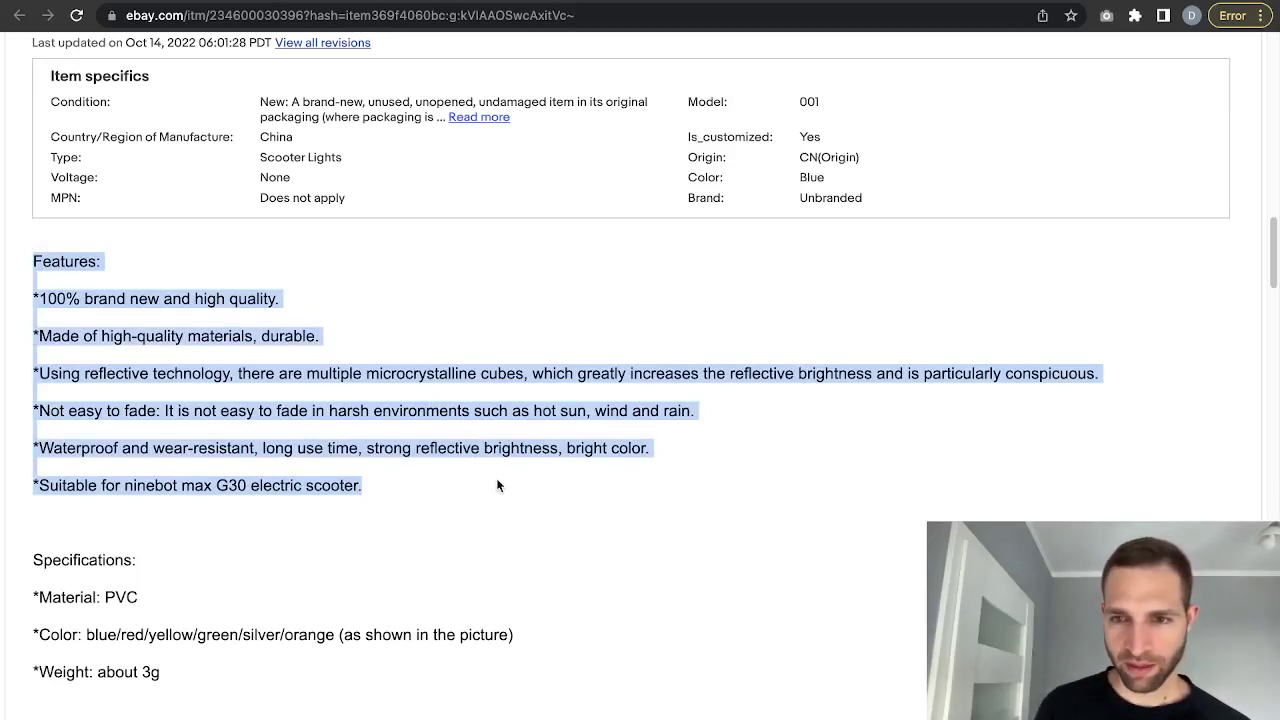
pyautogui.click(336, 415)
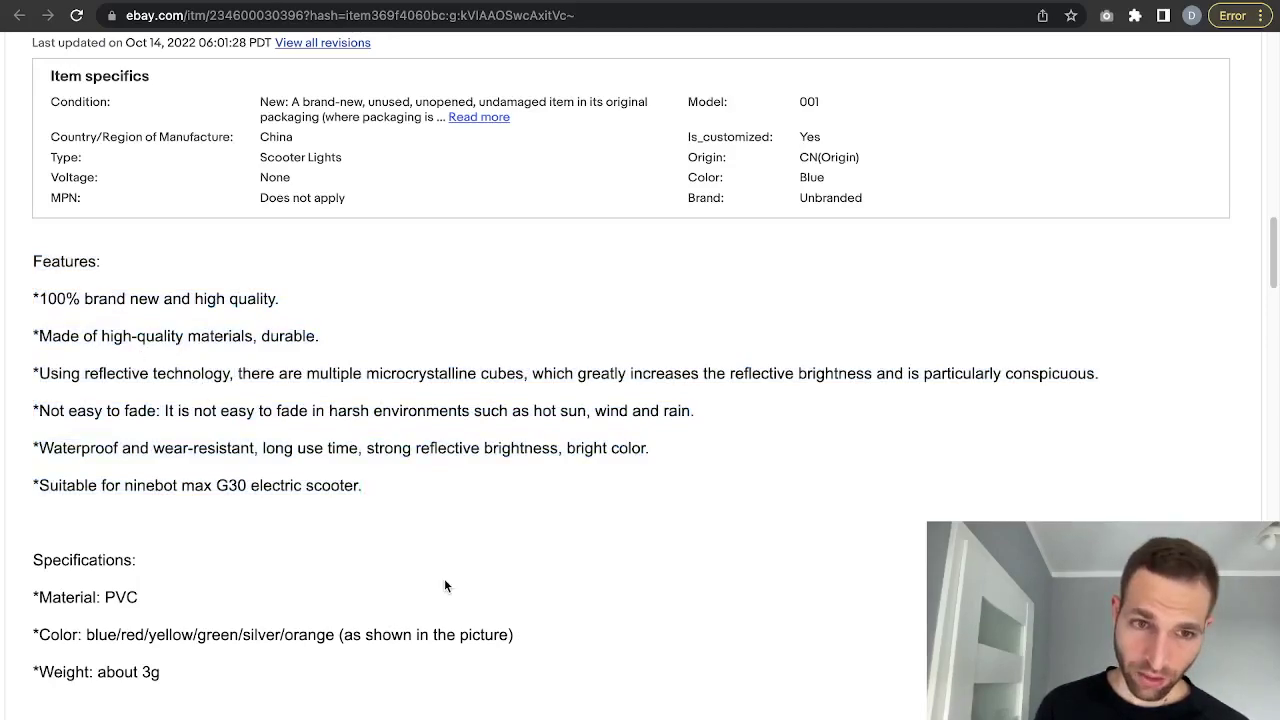
pyautogui.scroll(1, 444, 580)
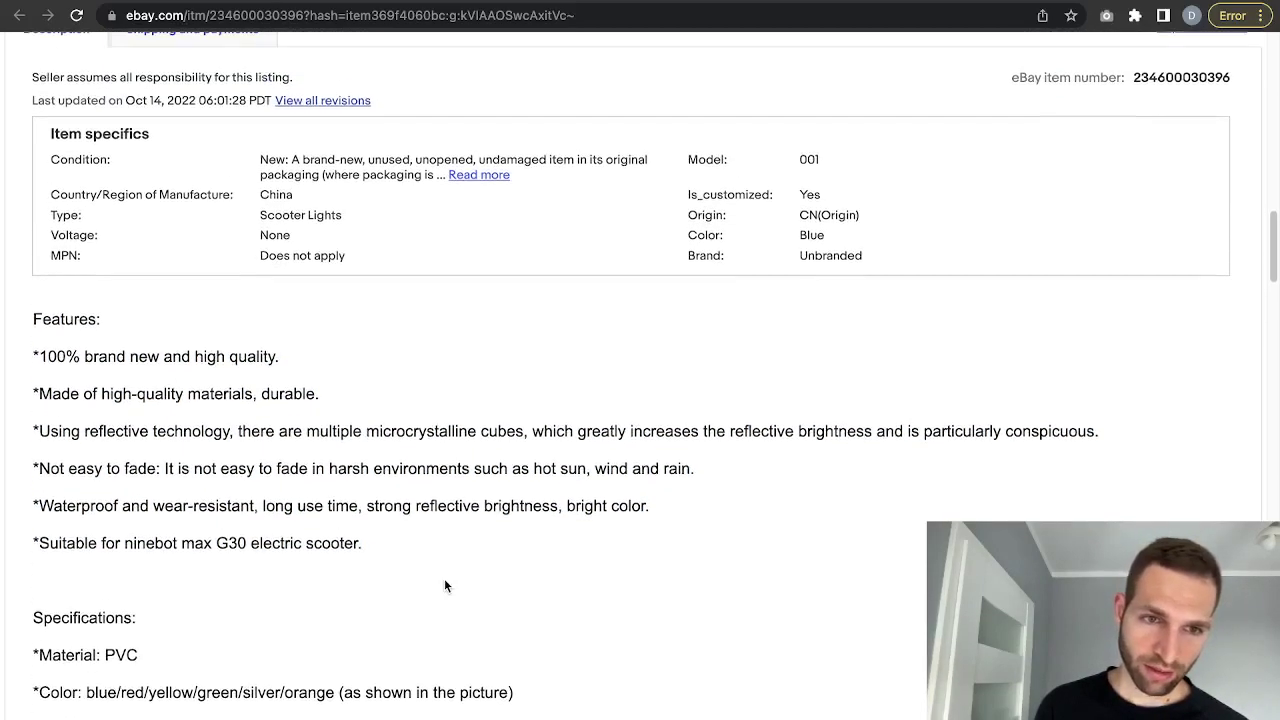